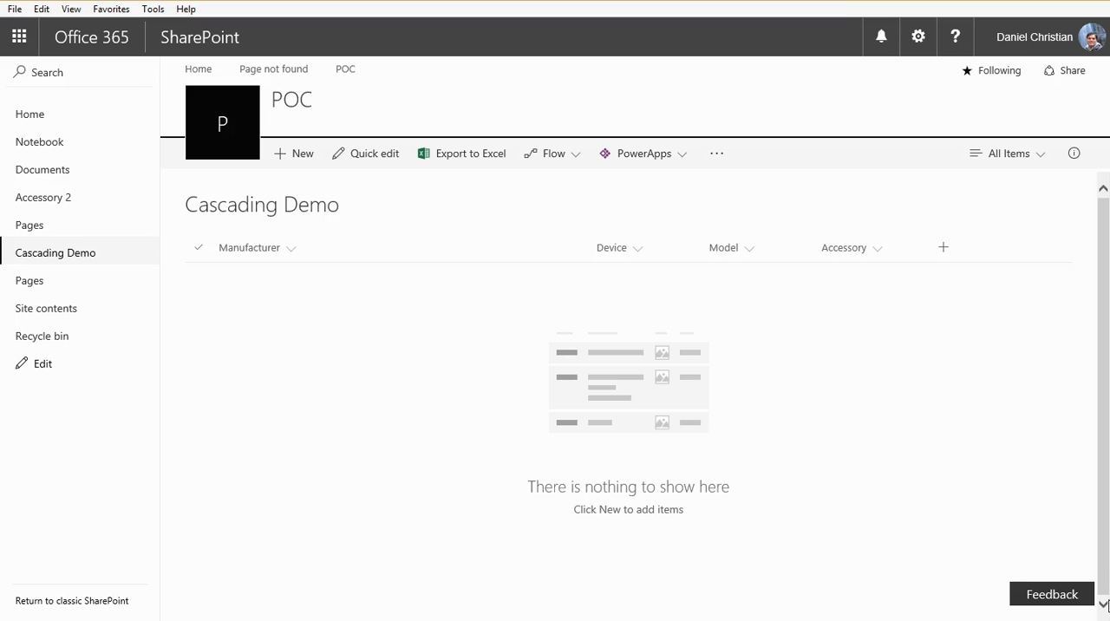
left_click(1044, 618)
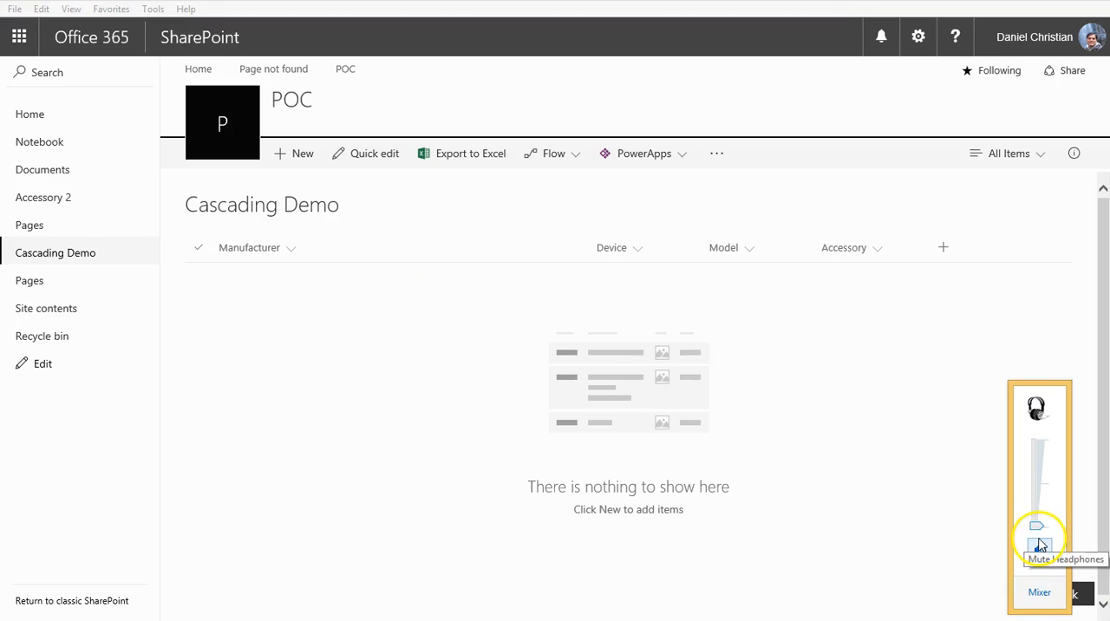
left_click(324, 393)
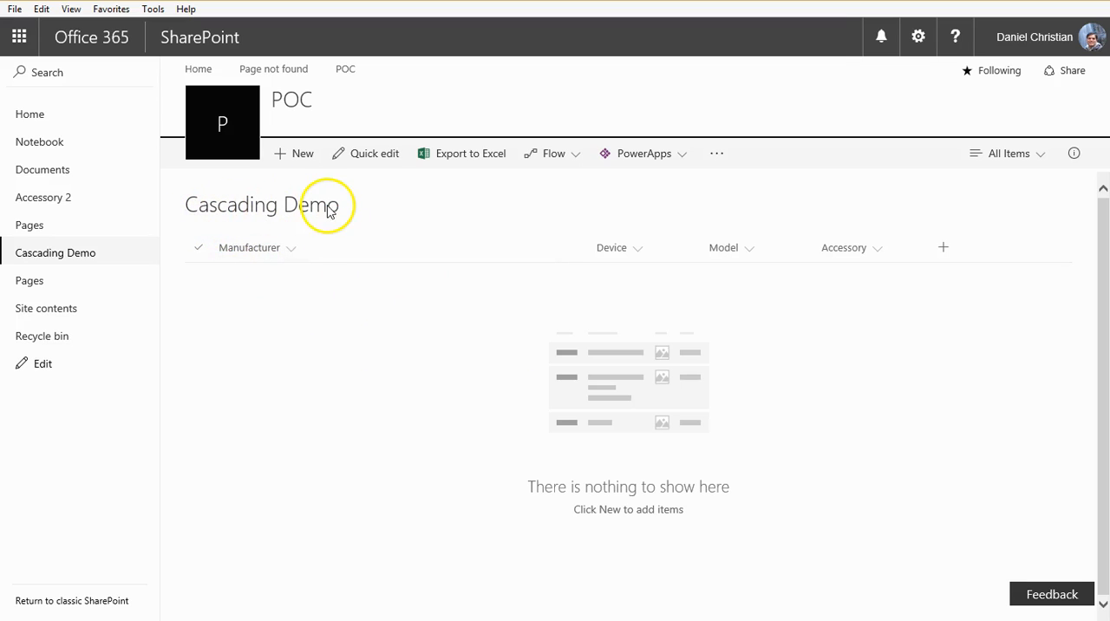
Step: Review the columns and their types in the Cascading Demo list's settings, and return to the list
left_click(921, 40)
left_click(846, 217)
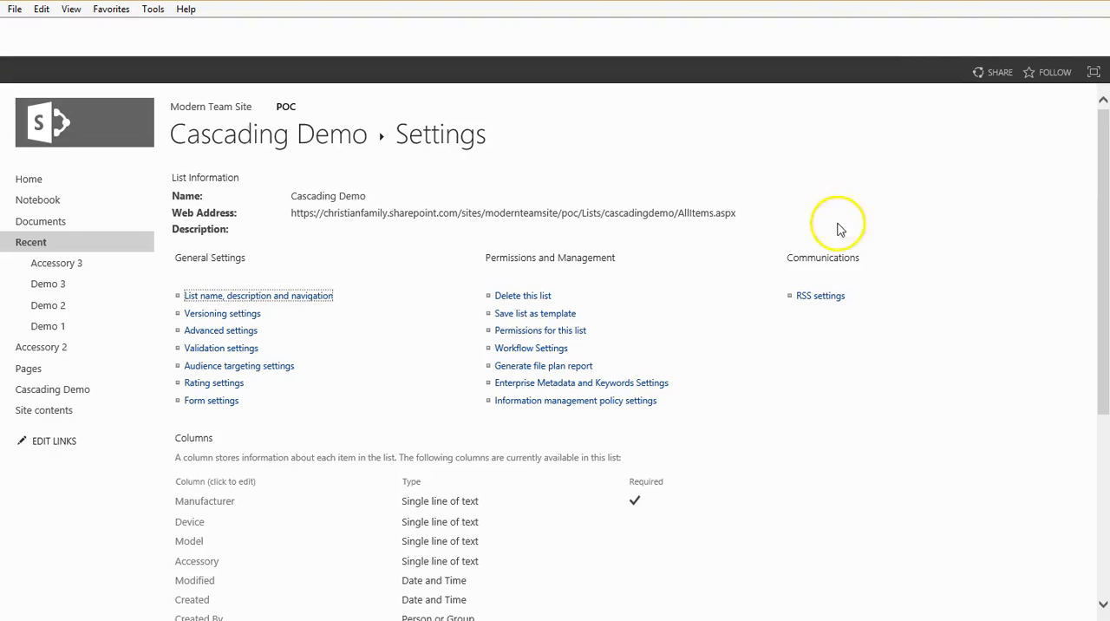
scroll(724, 422, "down", 3)
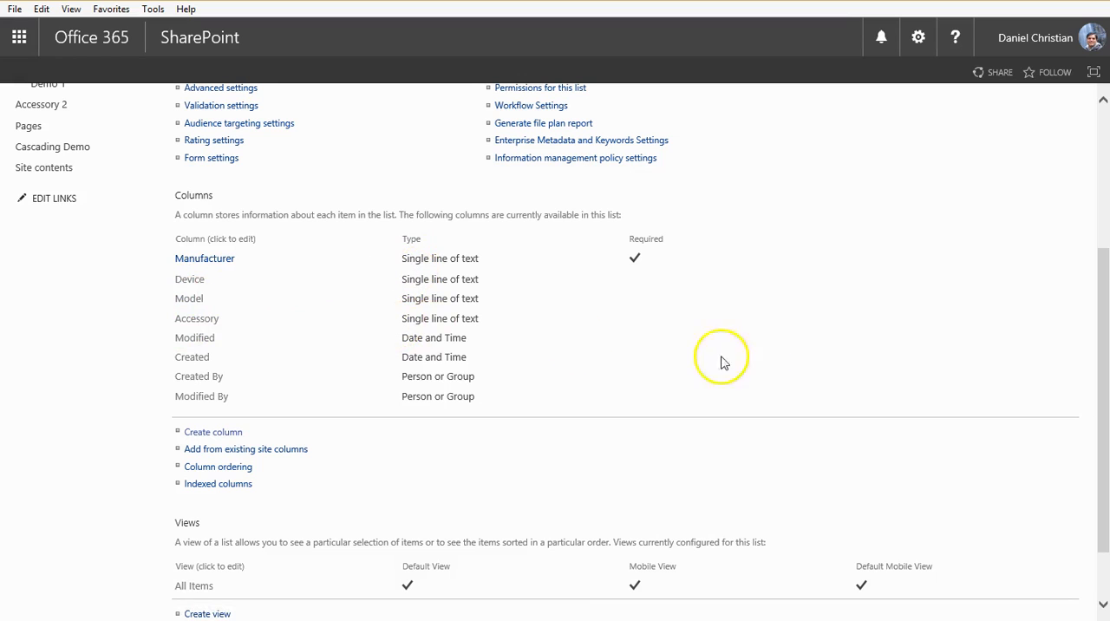
scroll(758, 367, "up", 3)
left_click(334, 143)
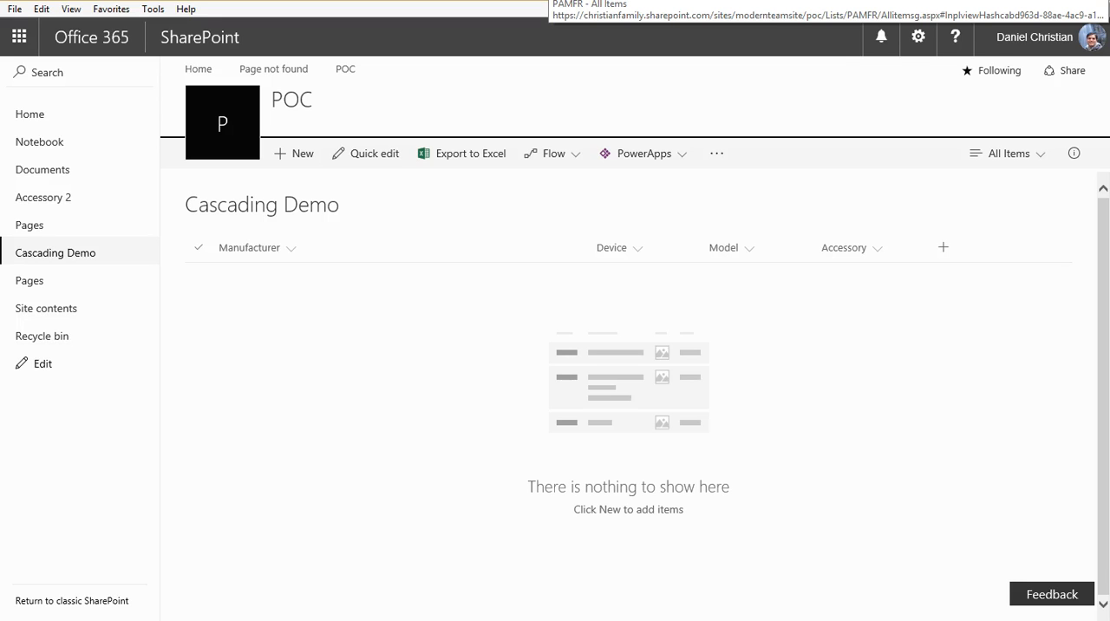
Step: Examine the items and columns of the PAMFR and PAAccessory lists, and return to the Cascading Demo list
left_click(565, 1)
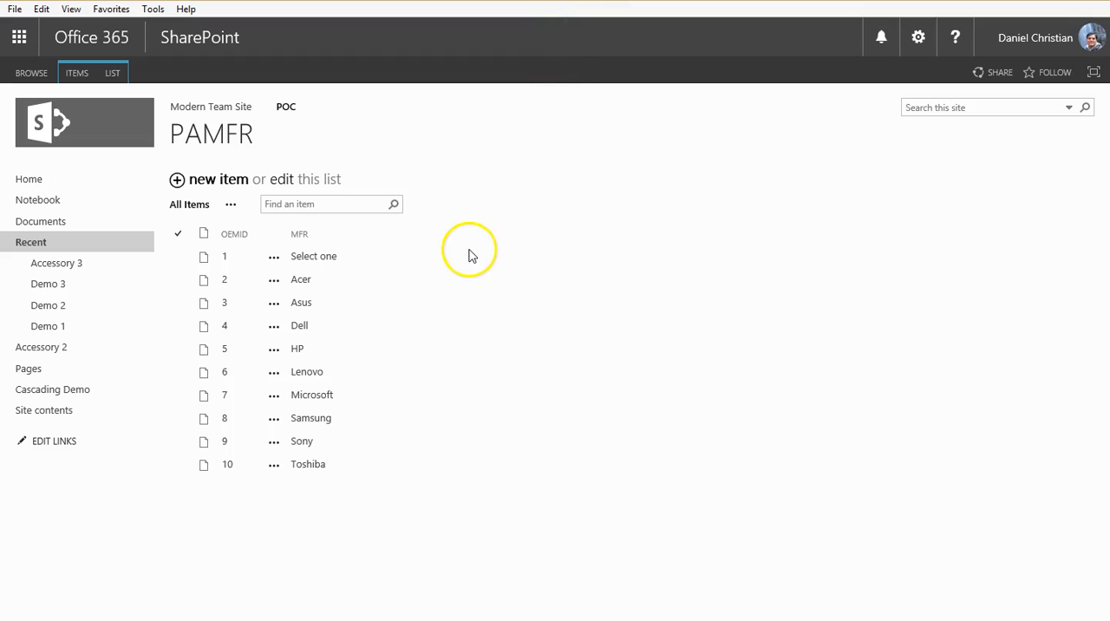
left_click(191, 144)
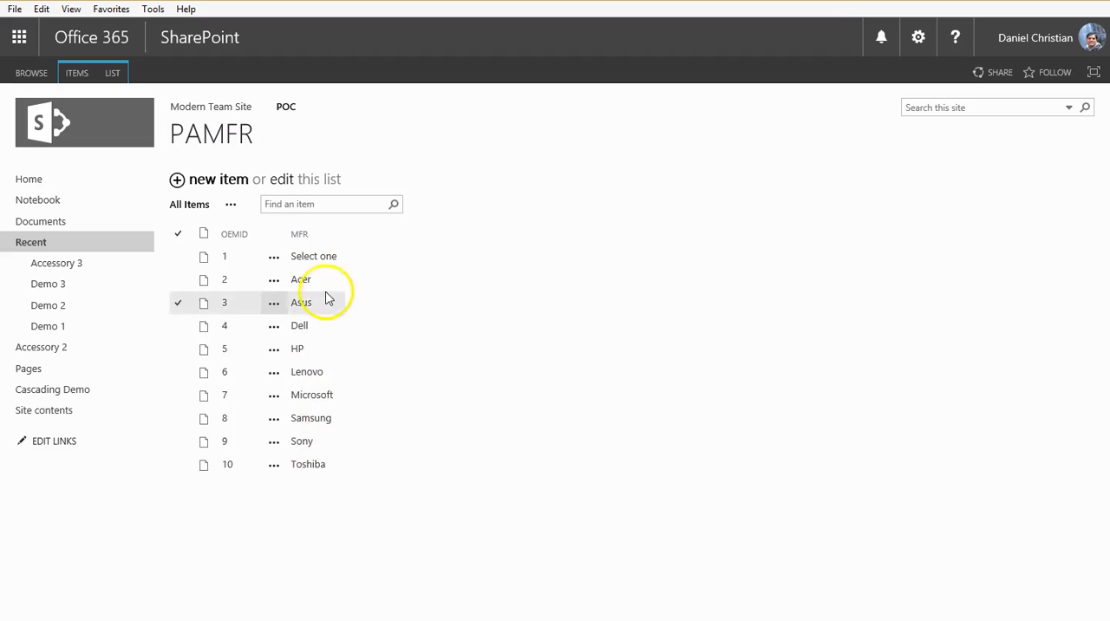
left_click(679, 1)
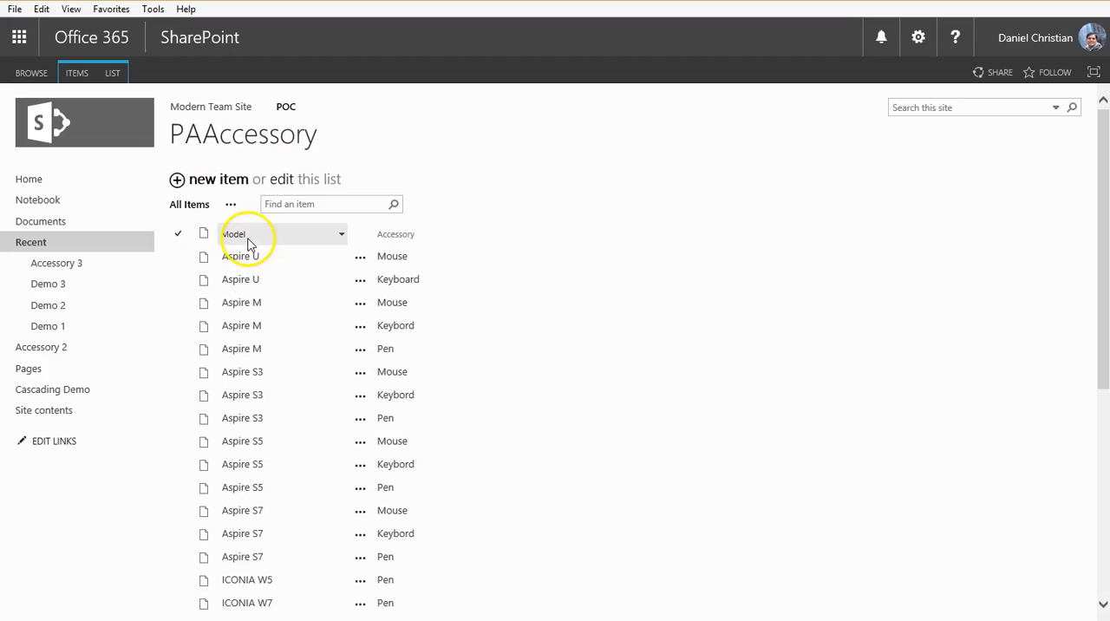
left_click(436, 276)
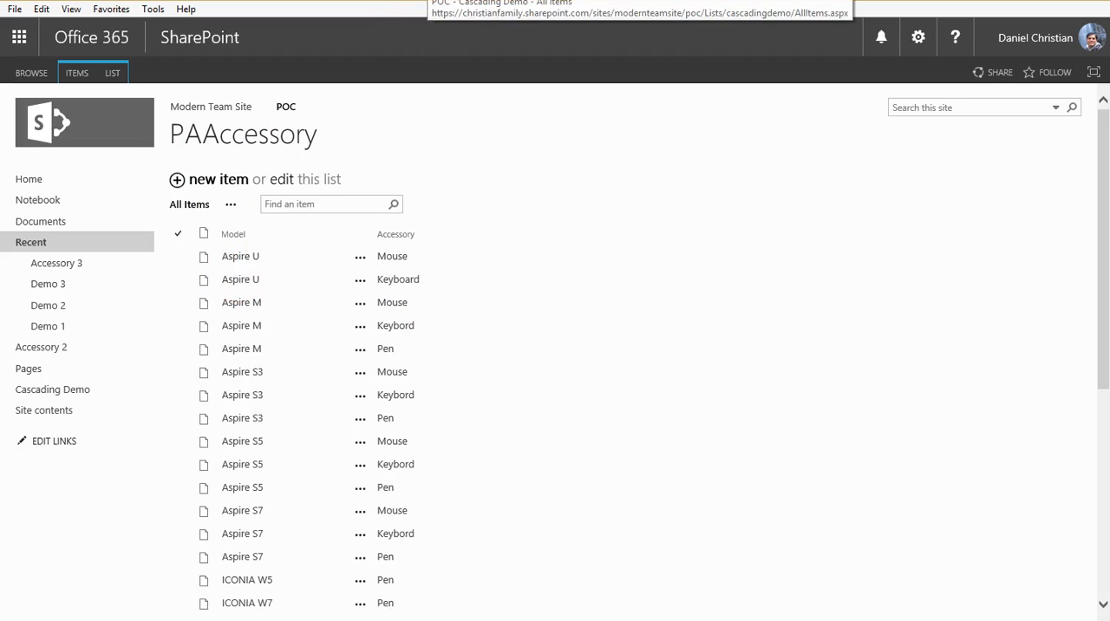
left_click(428, 1)
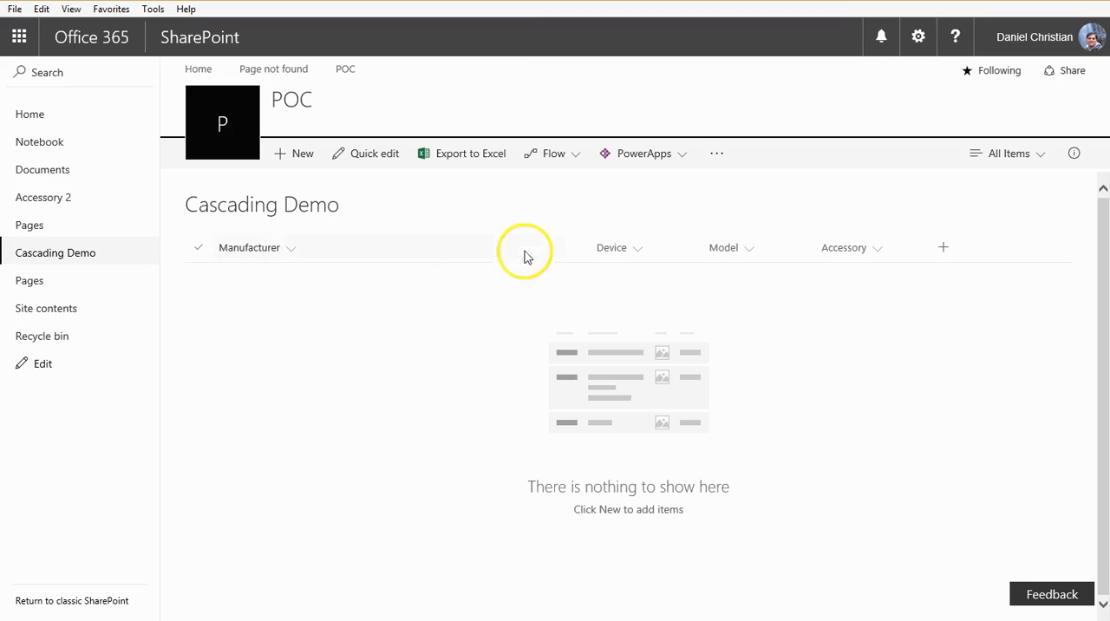
Step: Create a PowerApps app named "Cascading Demo" from the Cascading Demo list
left_click(684, 158)
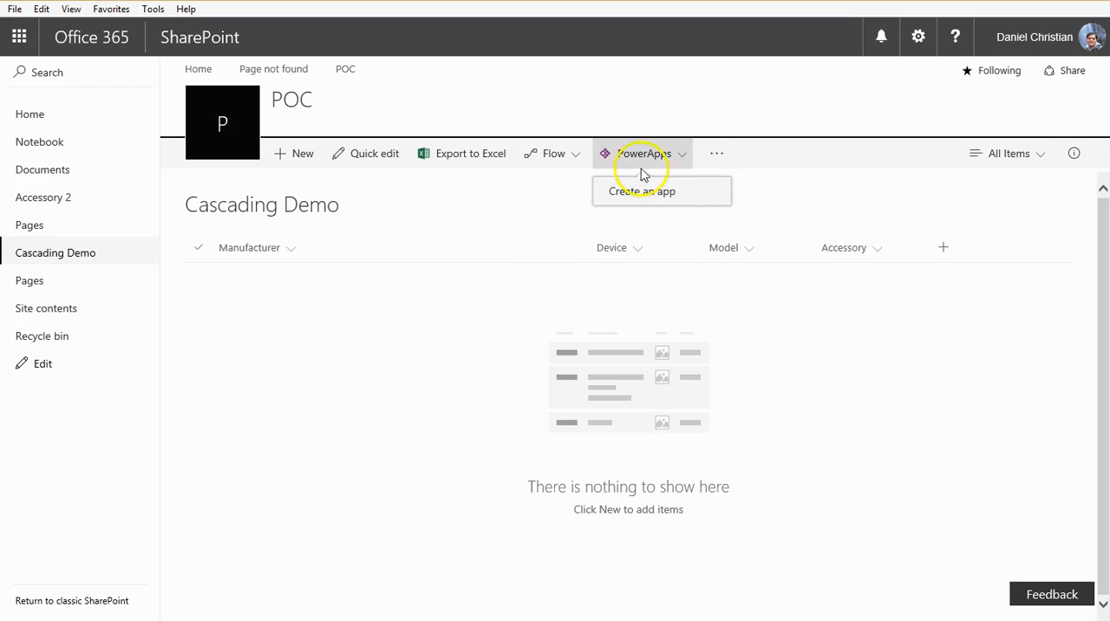
left_click(655, 198)
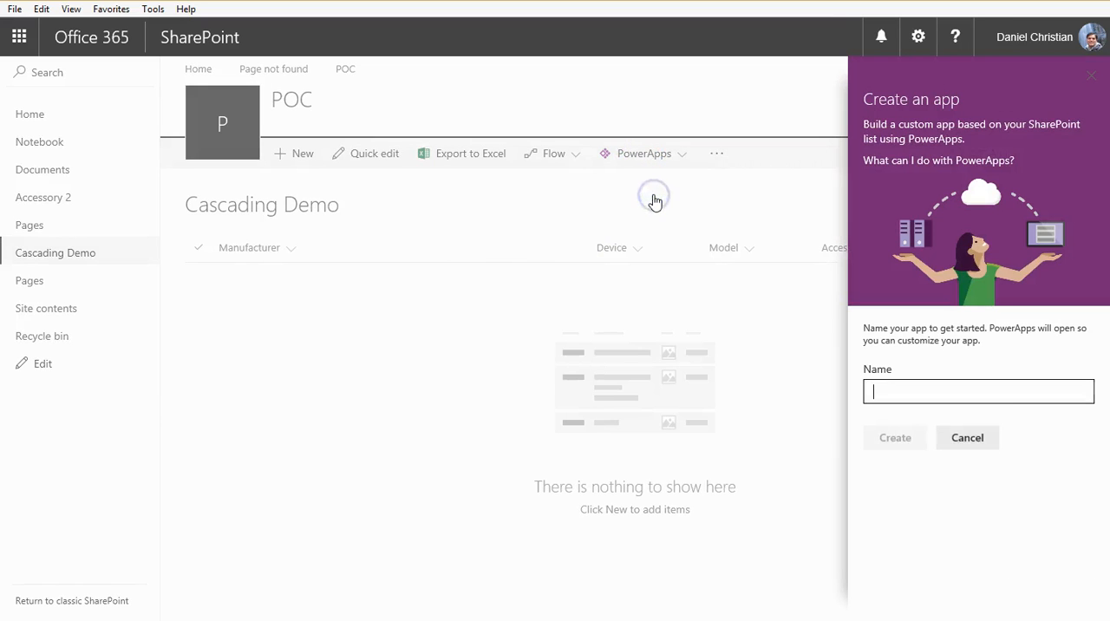
left_click(953, 392)
type("C")
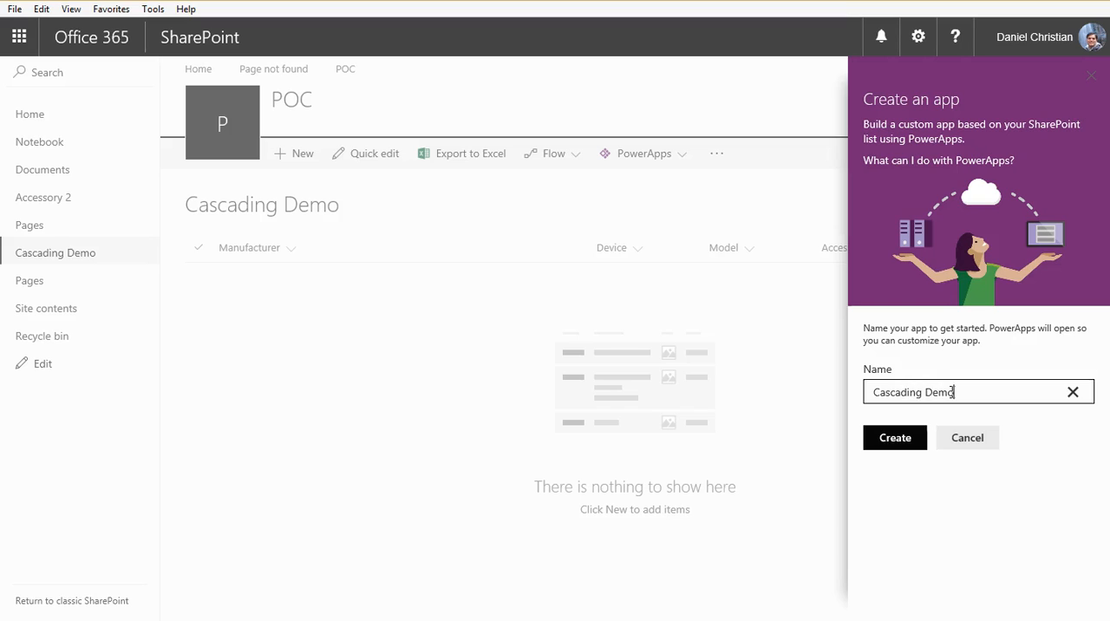
type("ascading Demo")
left_click(907, 441)
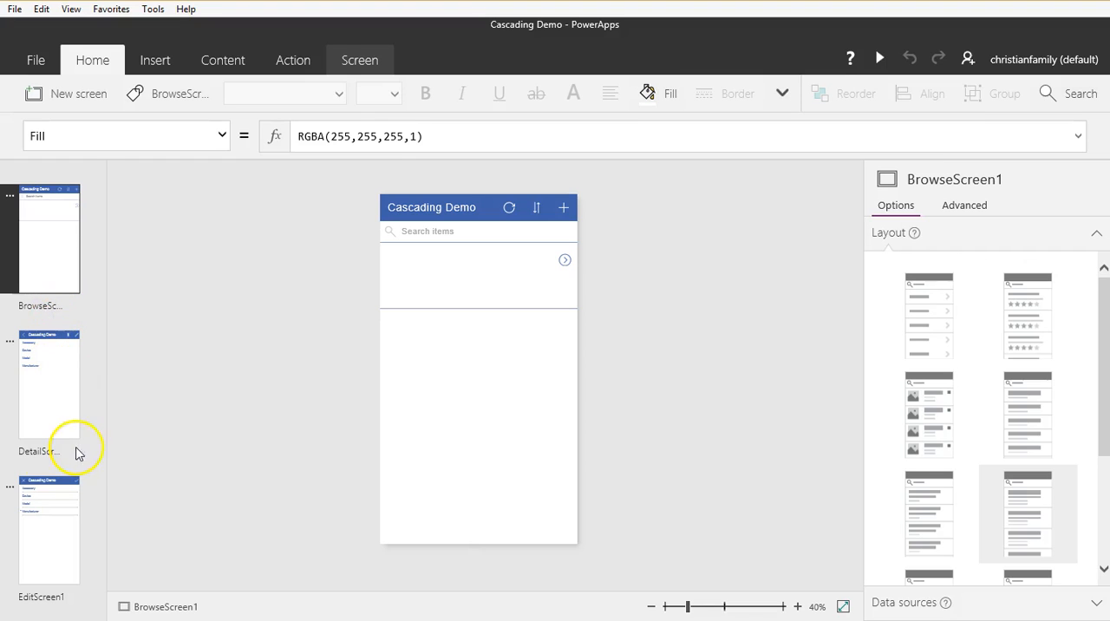
Step: Review the app's name and icon settings, and inspect the Accessory card on EditScreen1
left_click(42, 66)
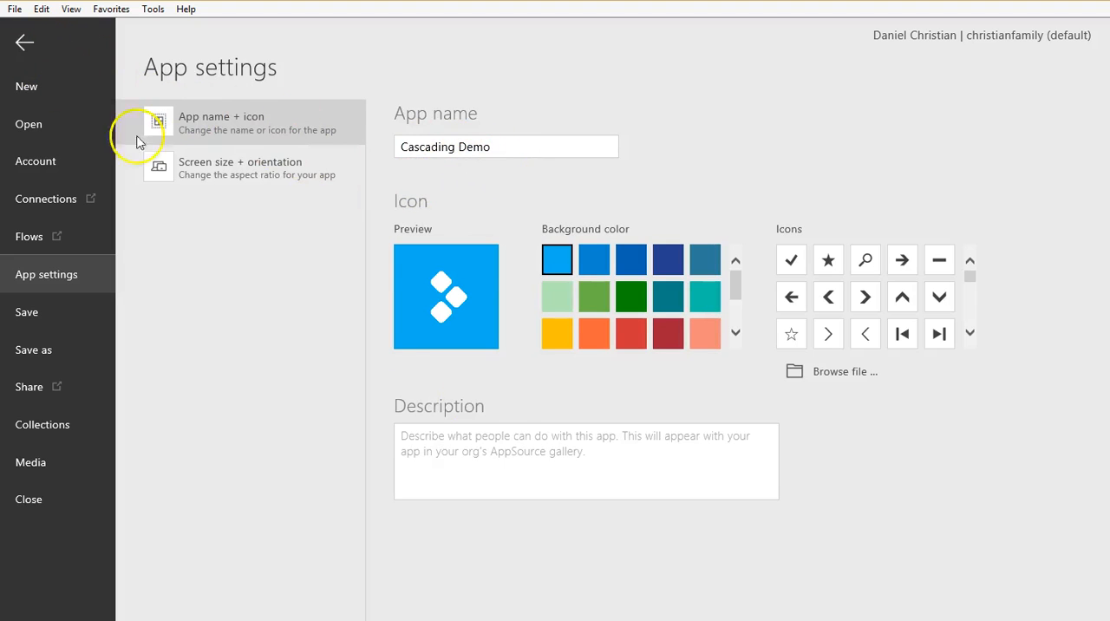
left_click(25, 43)
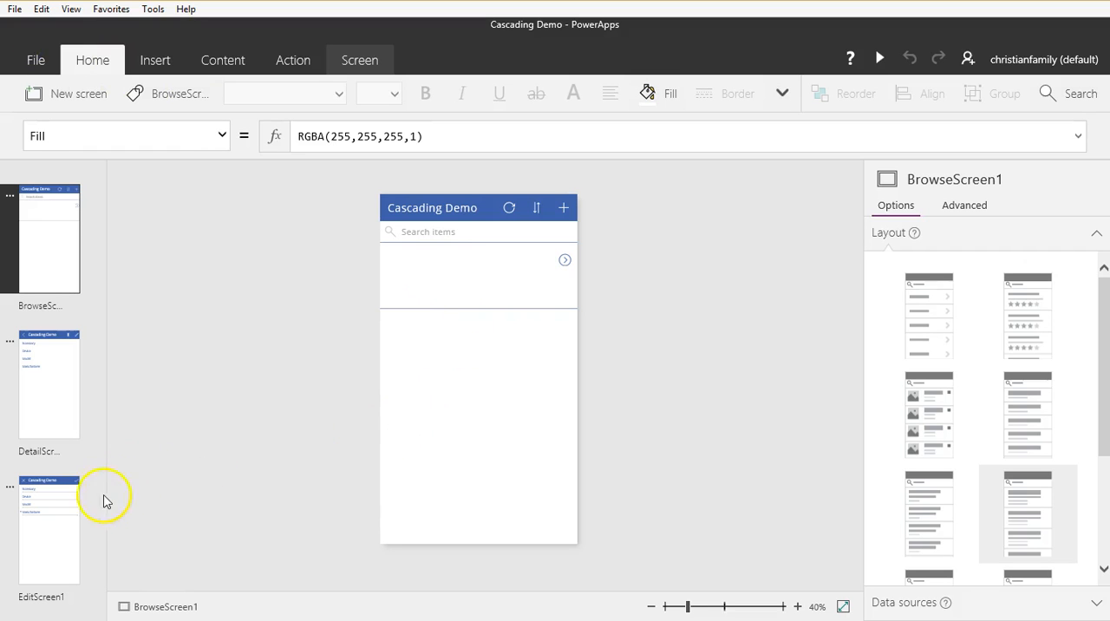
left_click(71, 556)
left_click(68, 549)
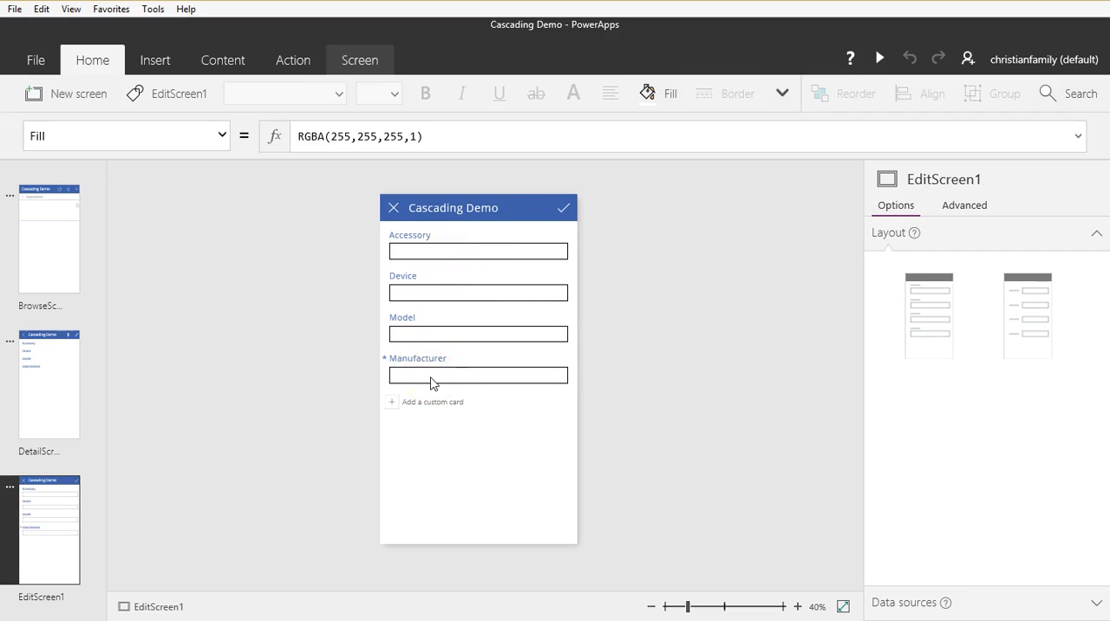
left_click(447, 265)
left_click(443, 254)
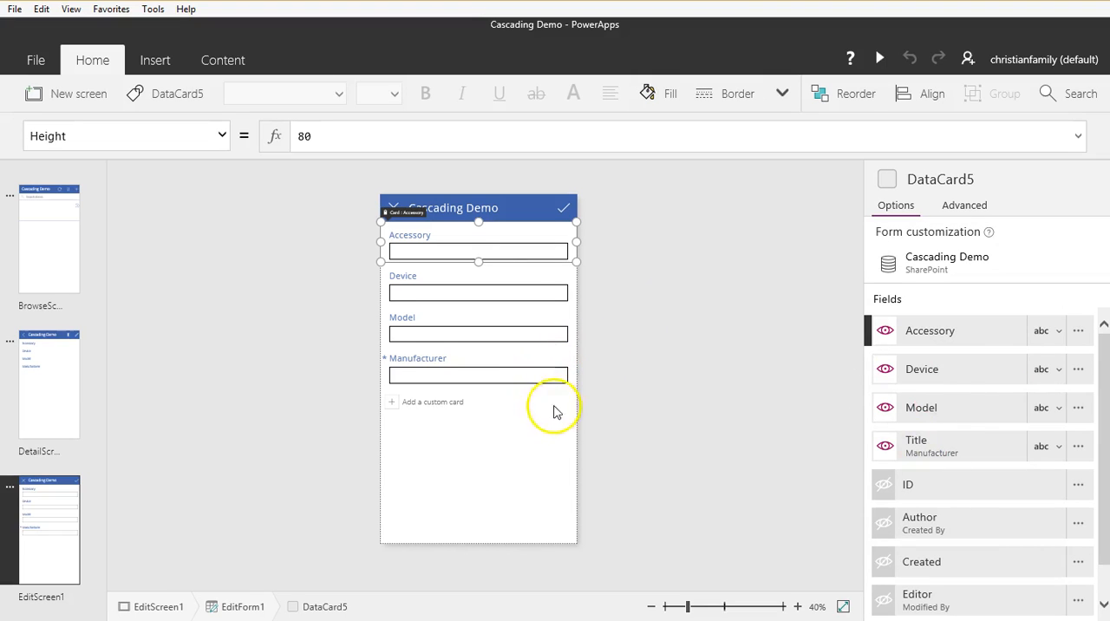
Step: Duplicate EditScreen1 and open the copied screen
left_click(9, 489)
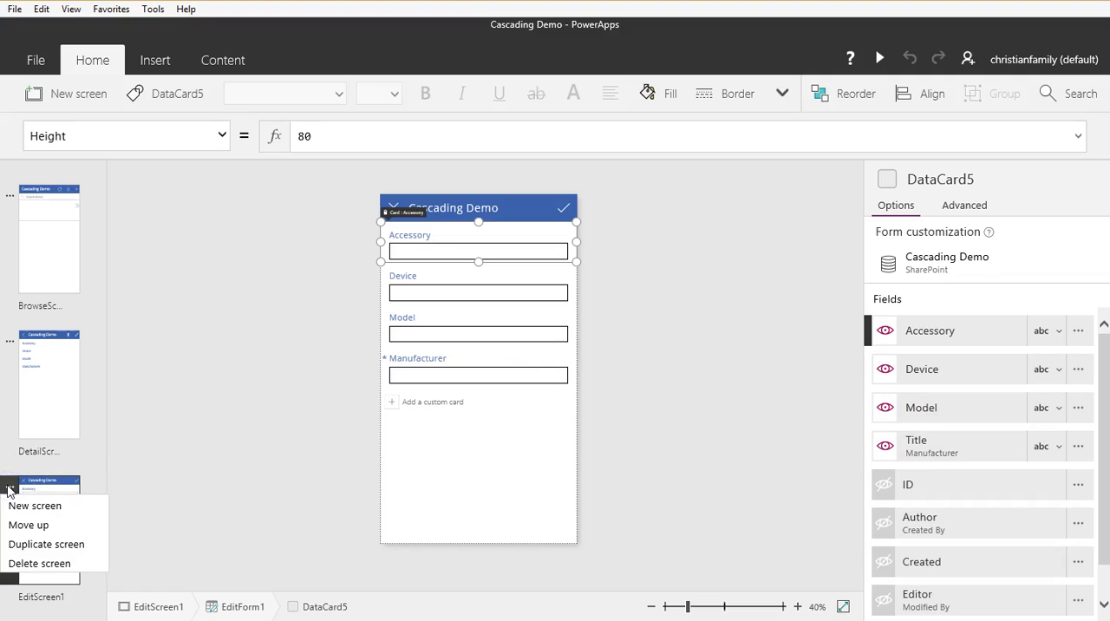
left_click(49, 547)
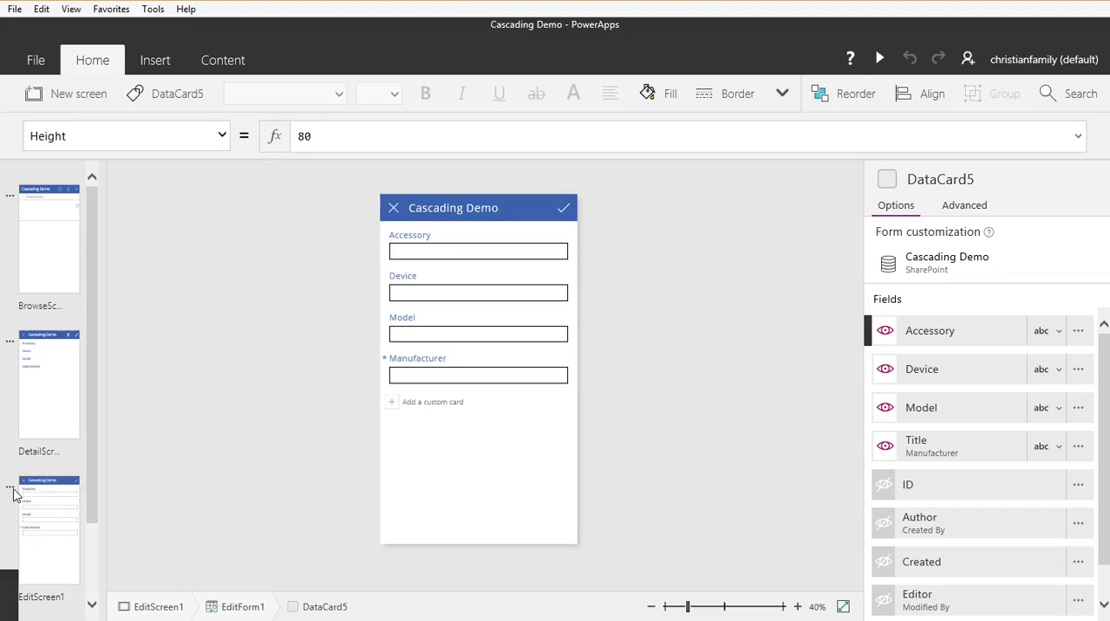
left_click_drag(96, 489, 92, 605)
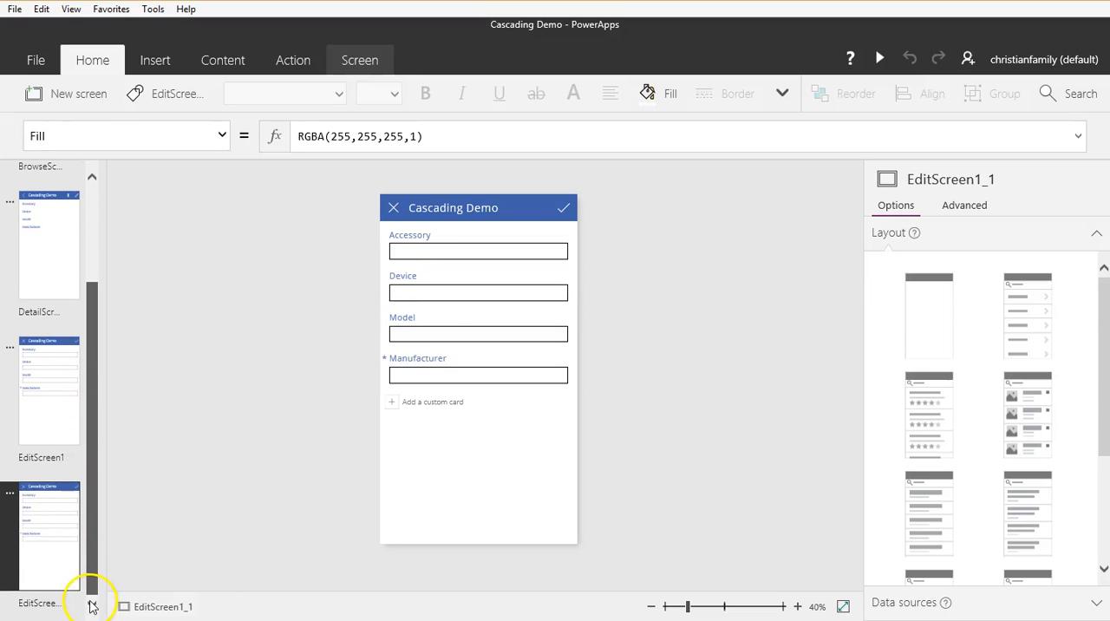
left_click(55, 561)
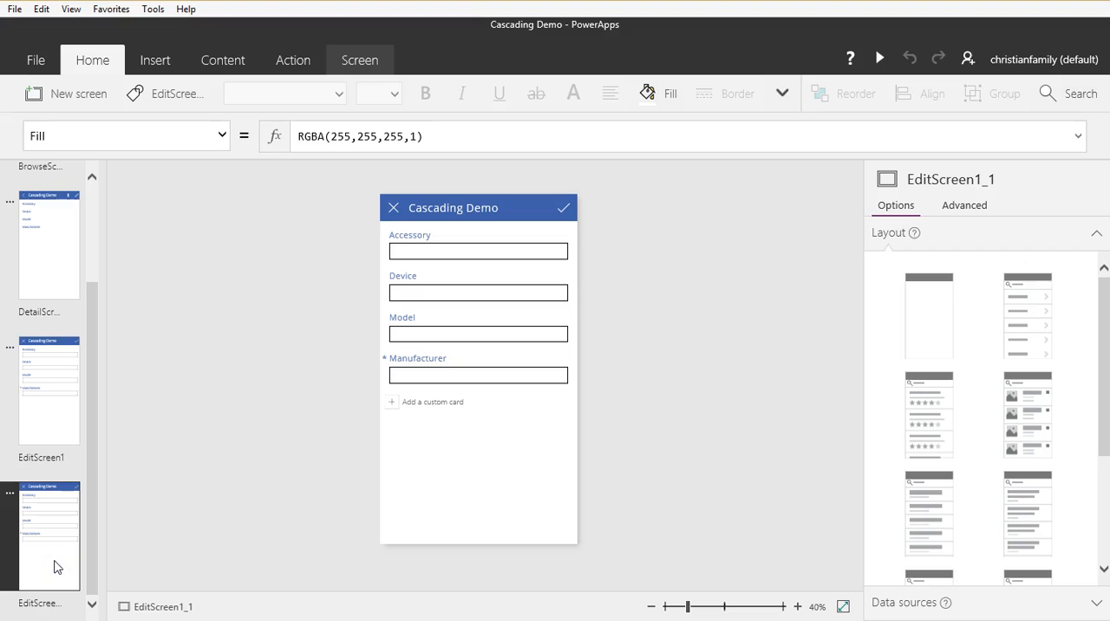
left_click(184, 97)
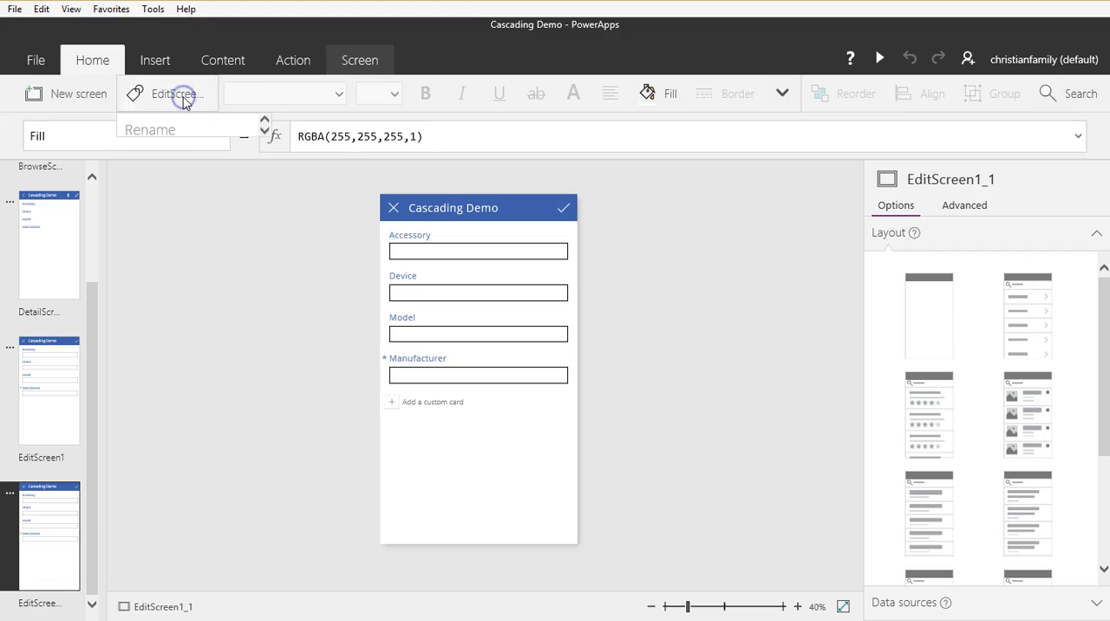
left_click(248, 362)
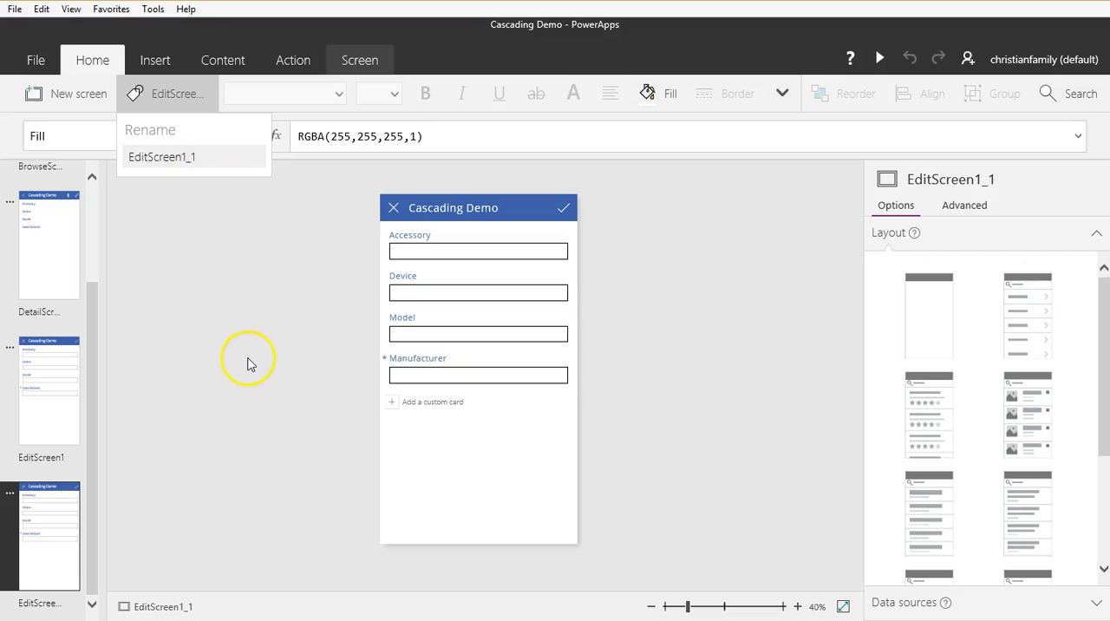
left_click(488, 421)
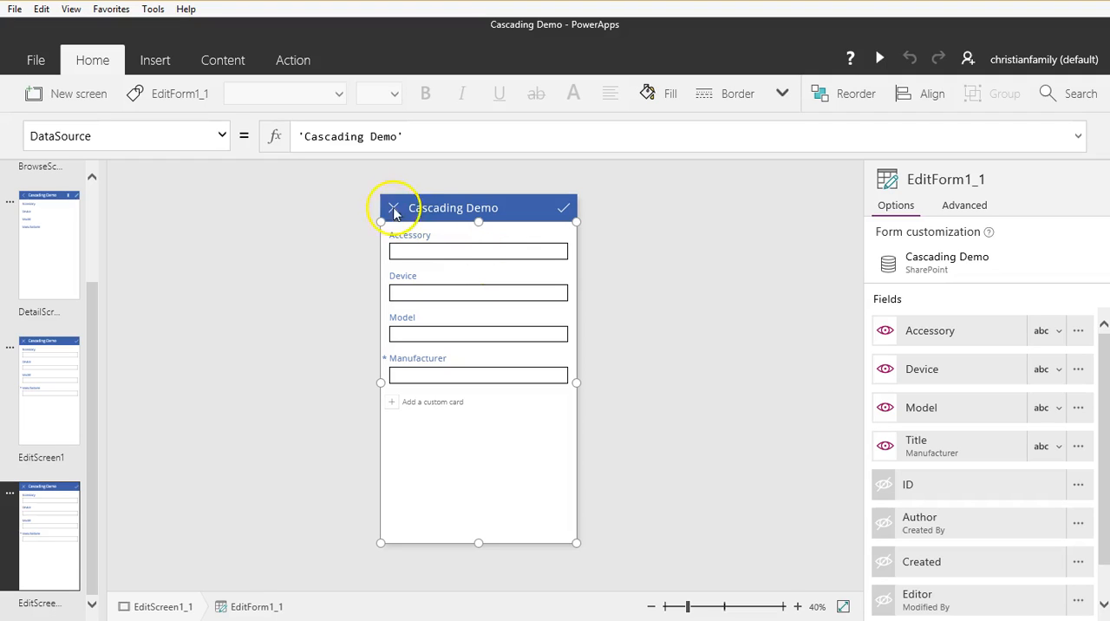
Step: Unlock the Accessory card on the copied edit screen and delete its text input
left_click(459, 239)
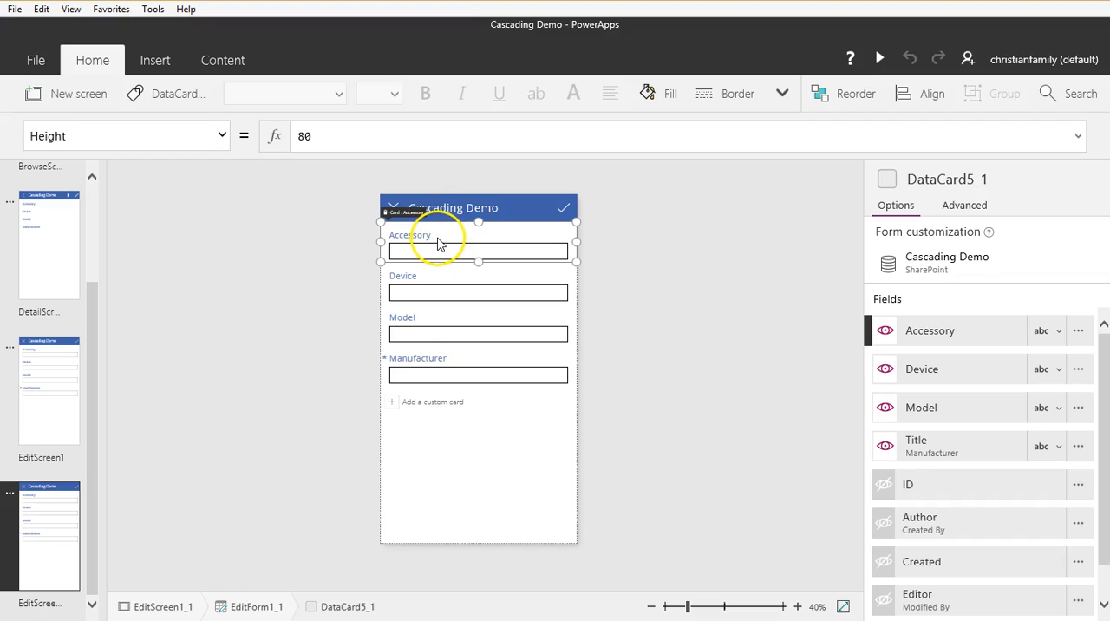
left_click(974, 208)
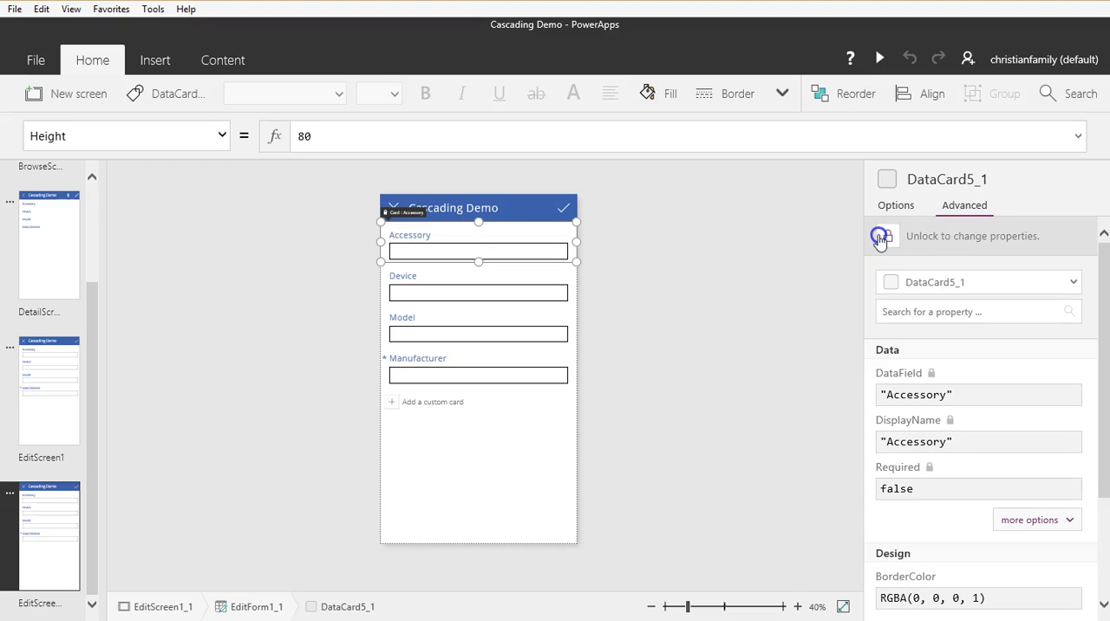
left_click(880, 237)
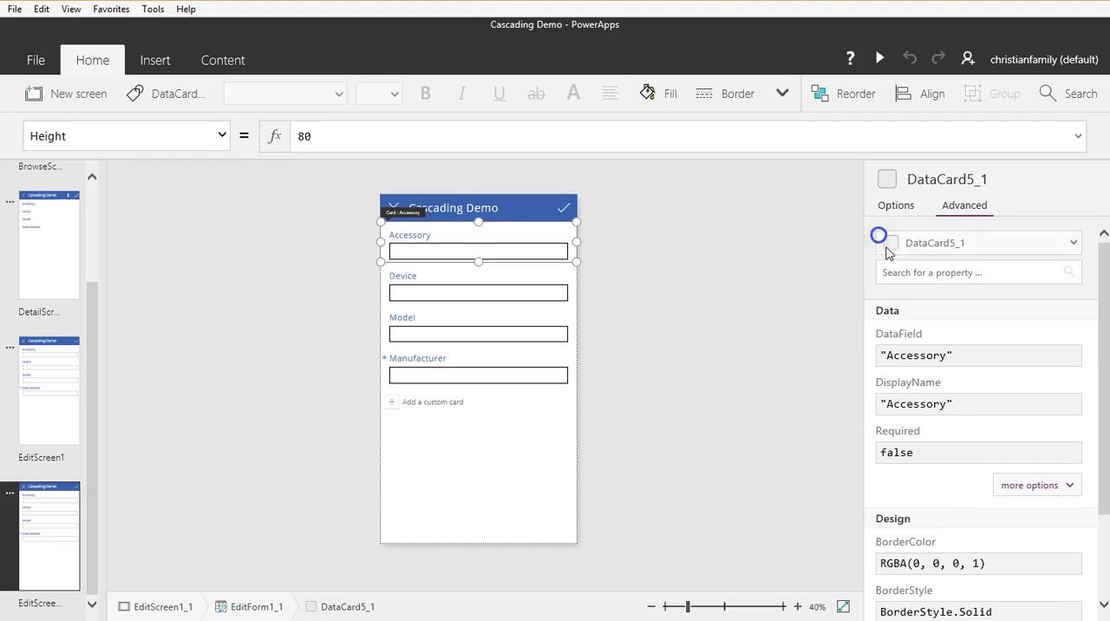
left_click(516, 252)
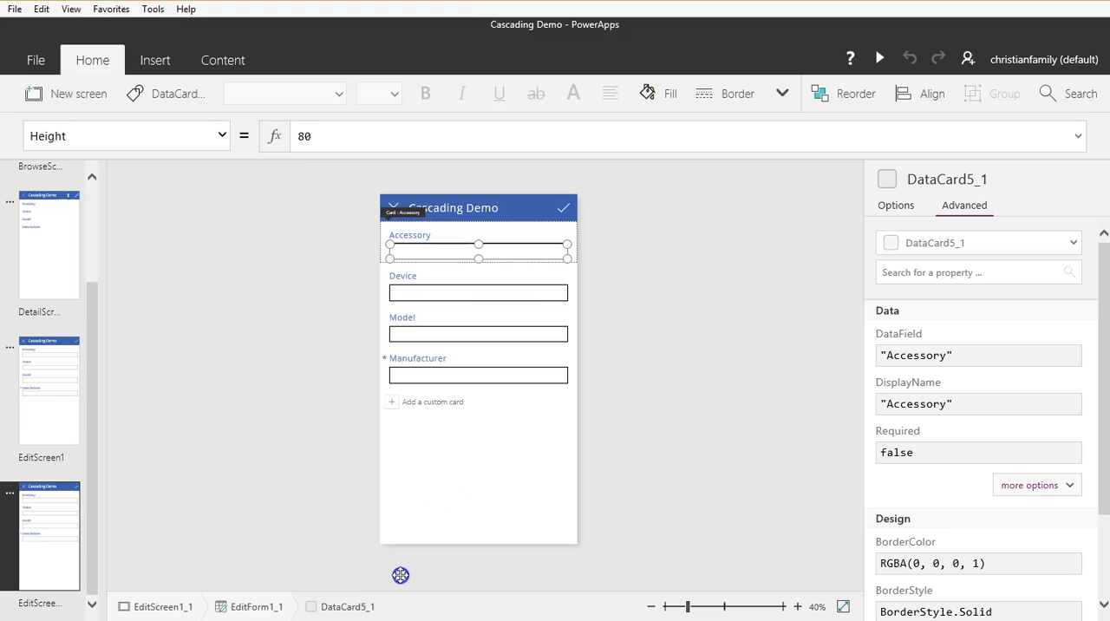
left_click(392, 248)
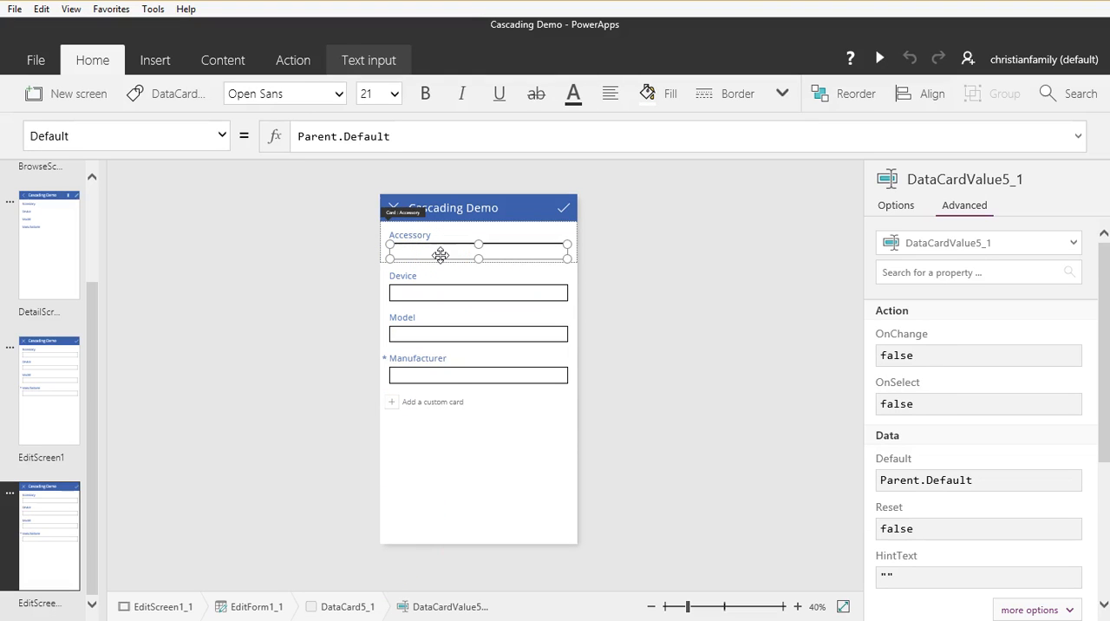
key("Delete")
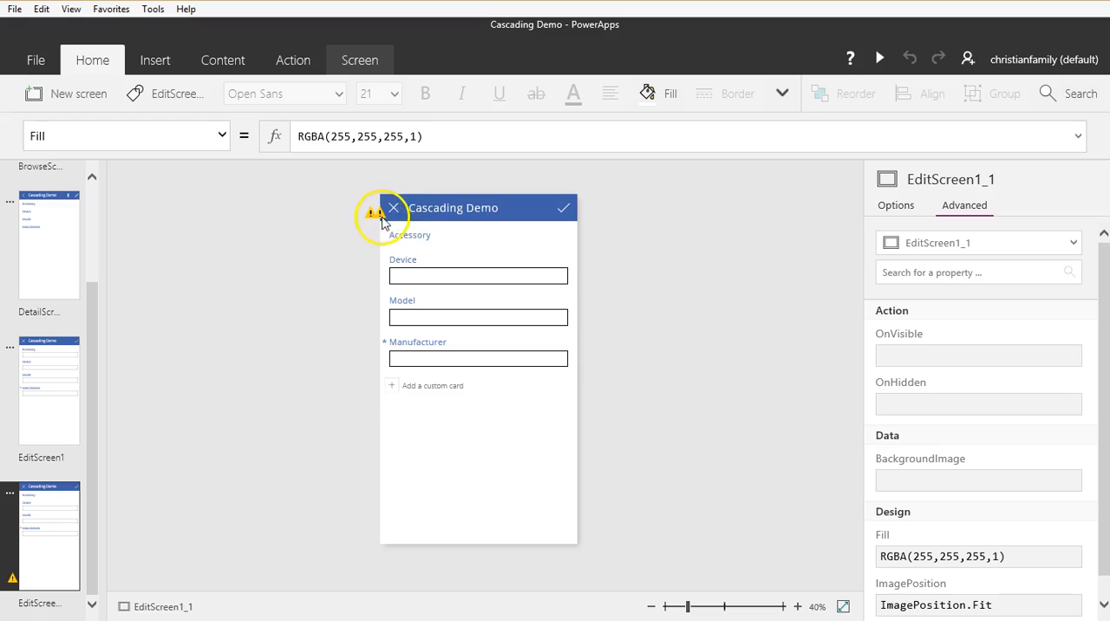
Step: Insert a Drop down control into the Accessory card on the copied edit screen
left_click(458, 244)
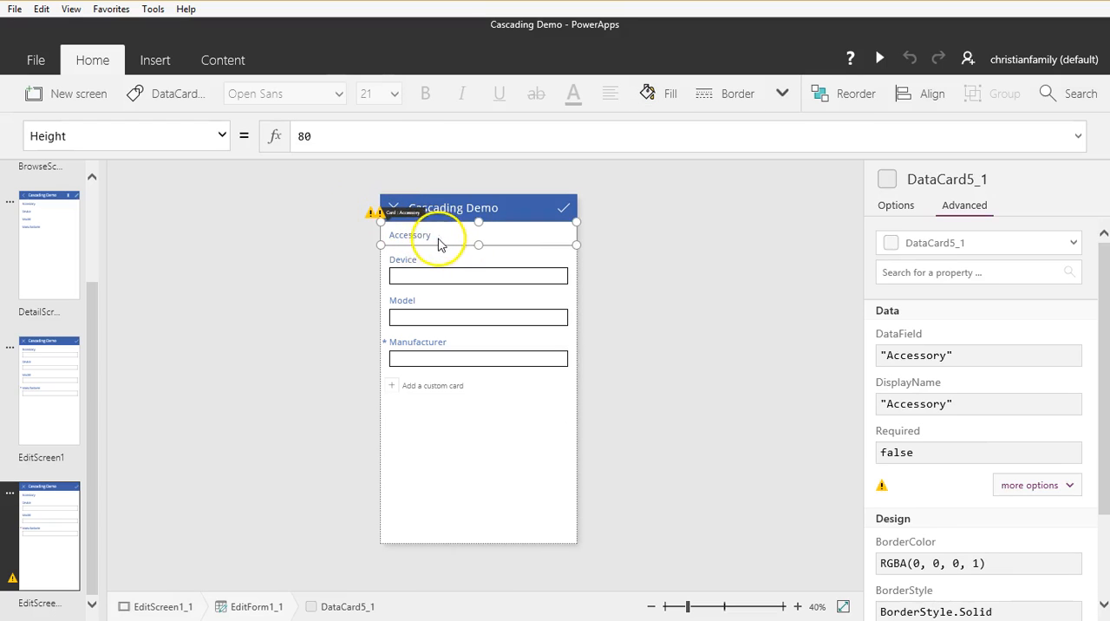
left_click(217, 62)
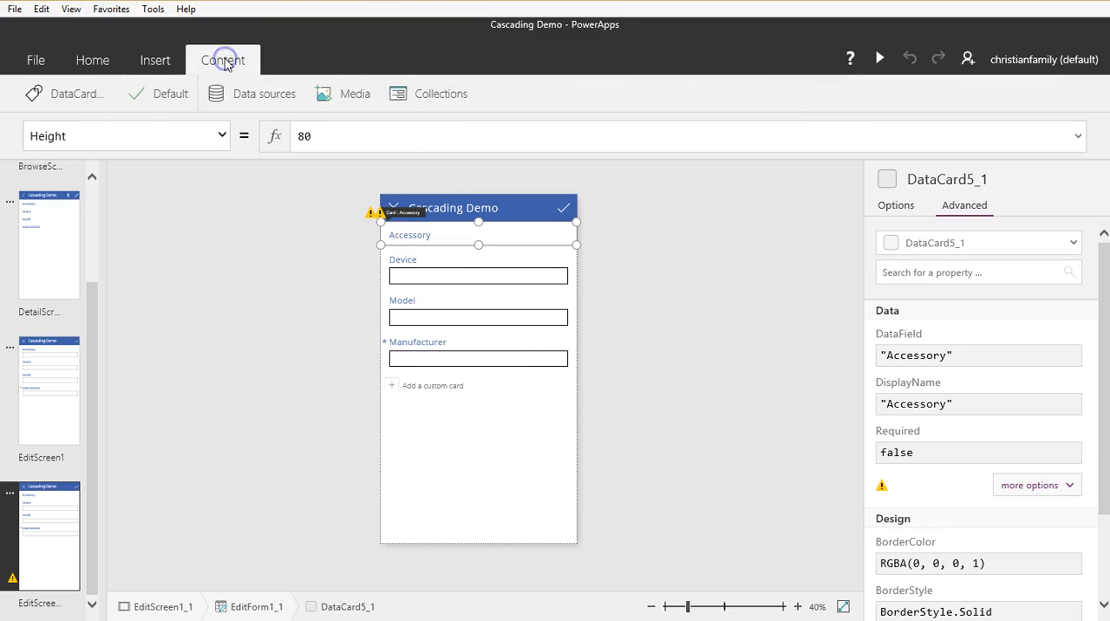
left_click(156, 63)
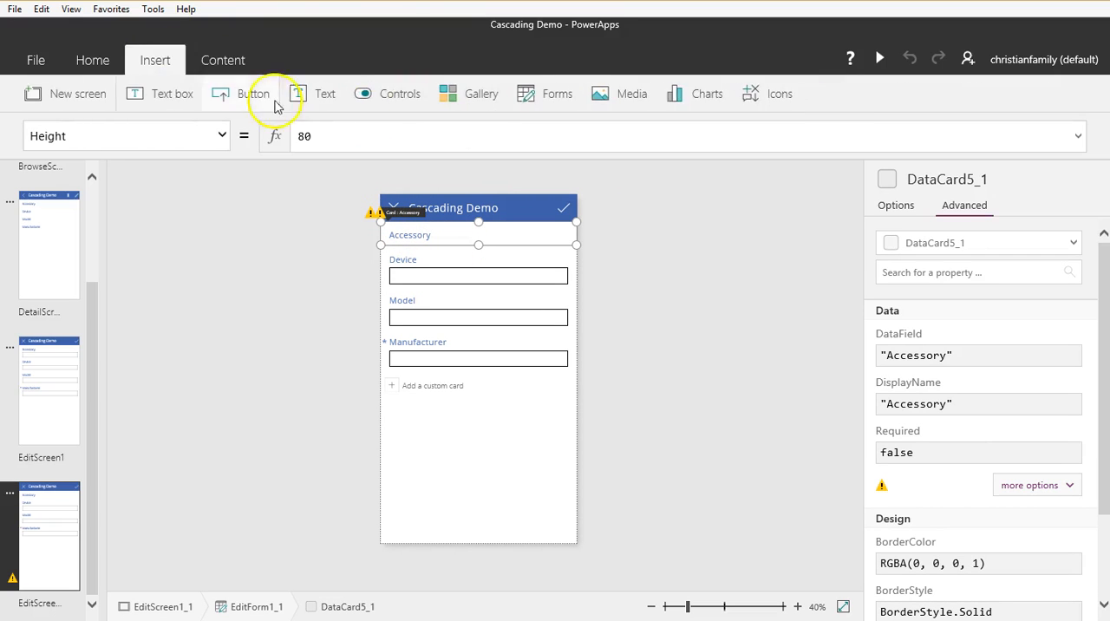
left_click(403, 96)
left_click(400, 162)
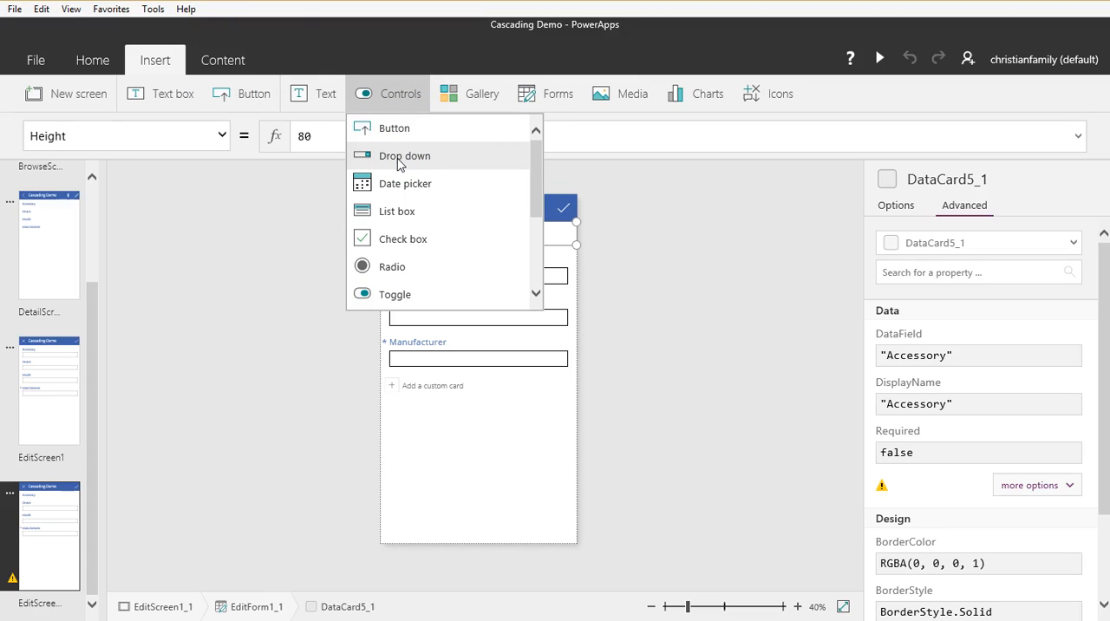
Step: Place the Drop down control in the Accessory card and fit it below the label by enlarging the card
left_click(397, 157)
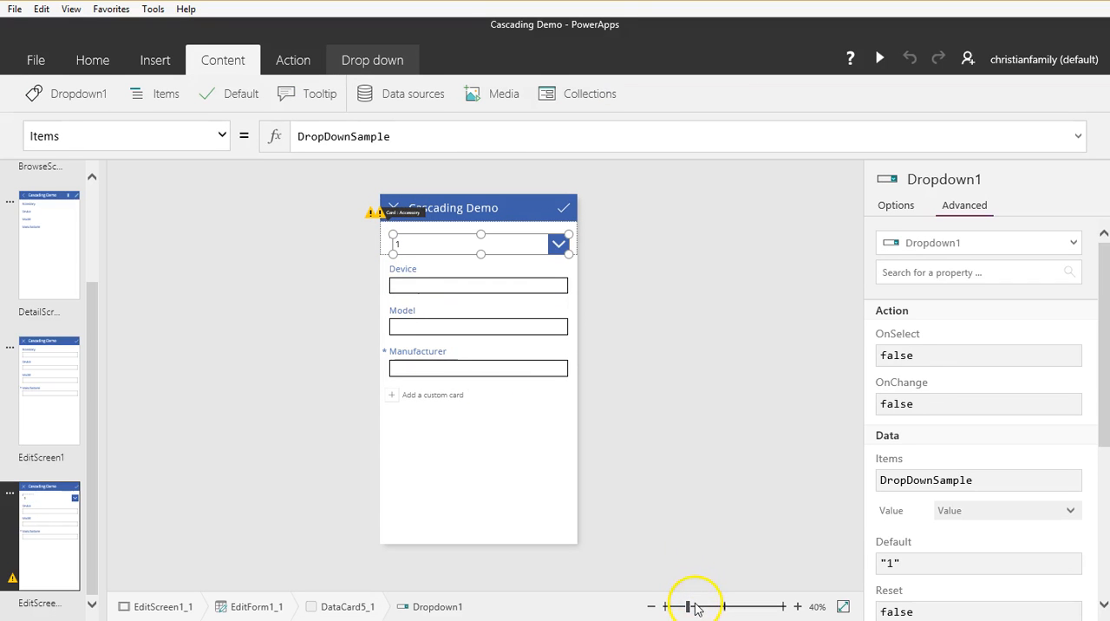
left_click_drag(694, 607, 696, 604)
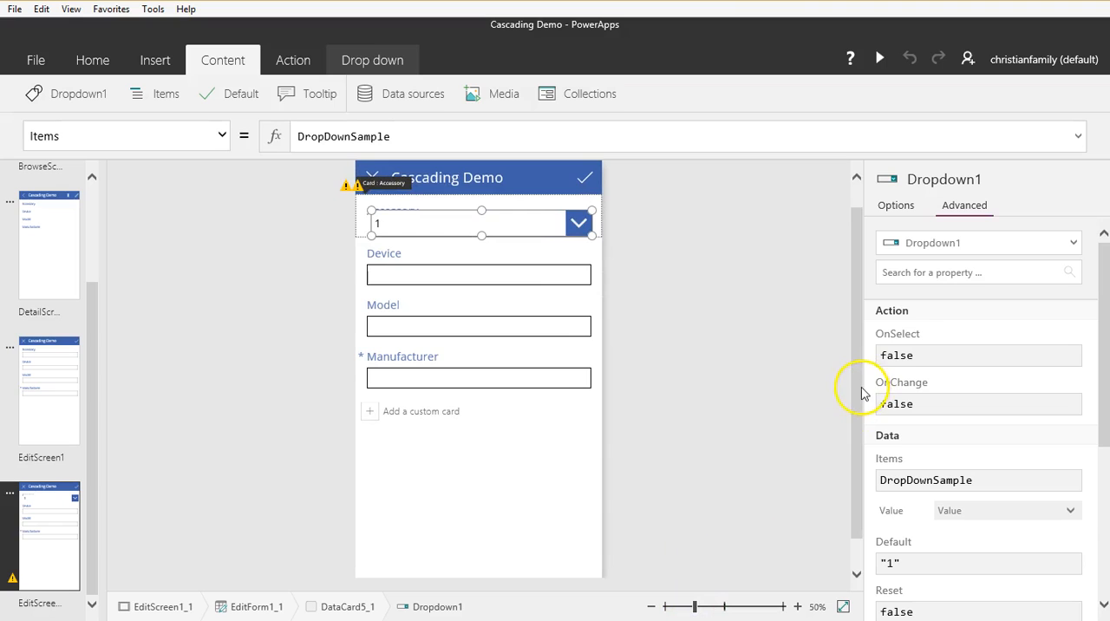
left_click_drag(859, 386, 862, 379)
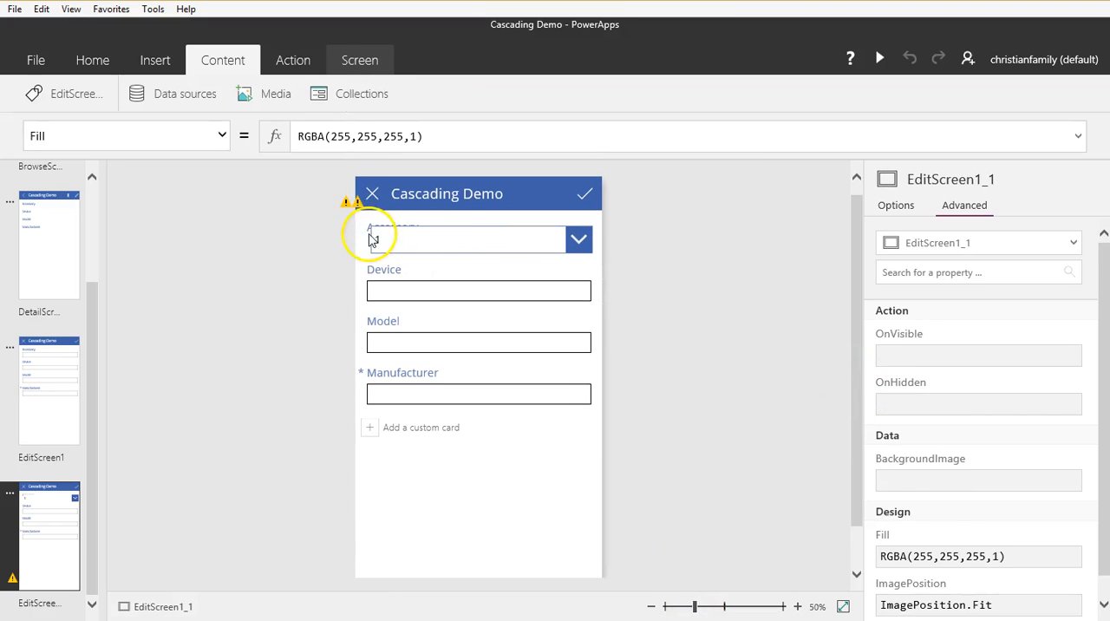
left_click_drag(478, 253, 479, 260)
left_click(491, 253)
left_click_drag(491, 262, 490, 266)
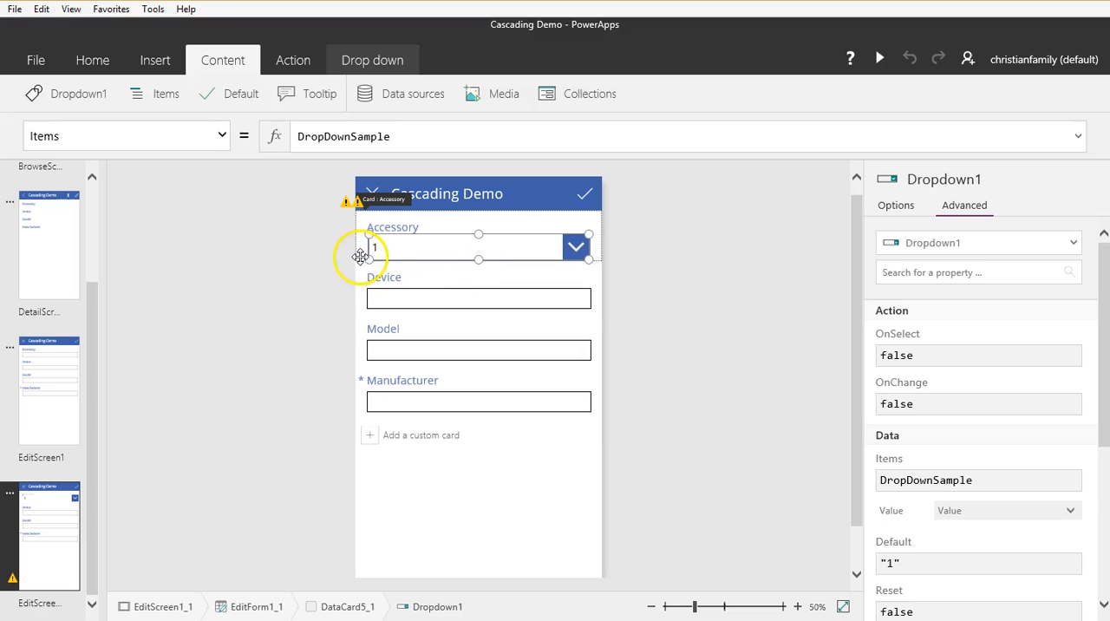
left_click(421, 224)
left_click(362, 252)
left_click_drag(479, 260, 478, 265)
left_click(512, 261)
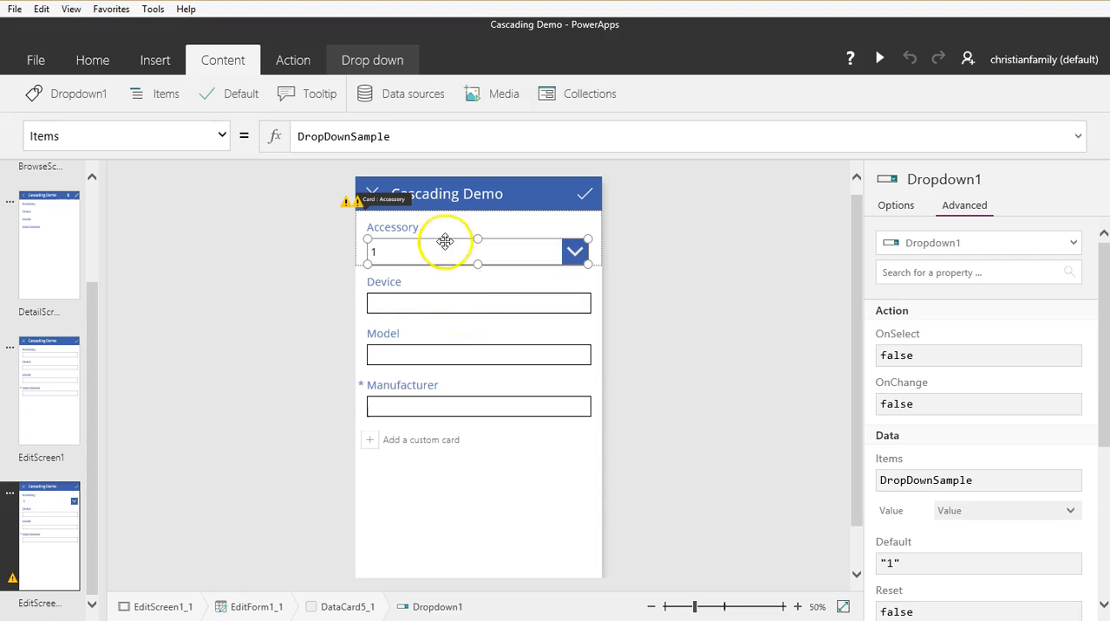
Step: Rename the Accessory card's drop-down control as ddAccessory
left_click(84, 105)
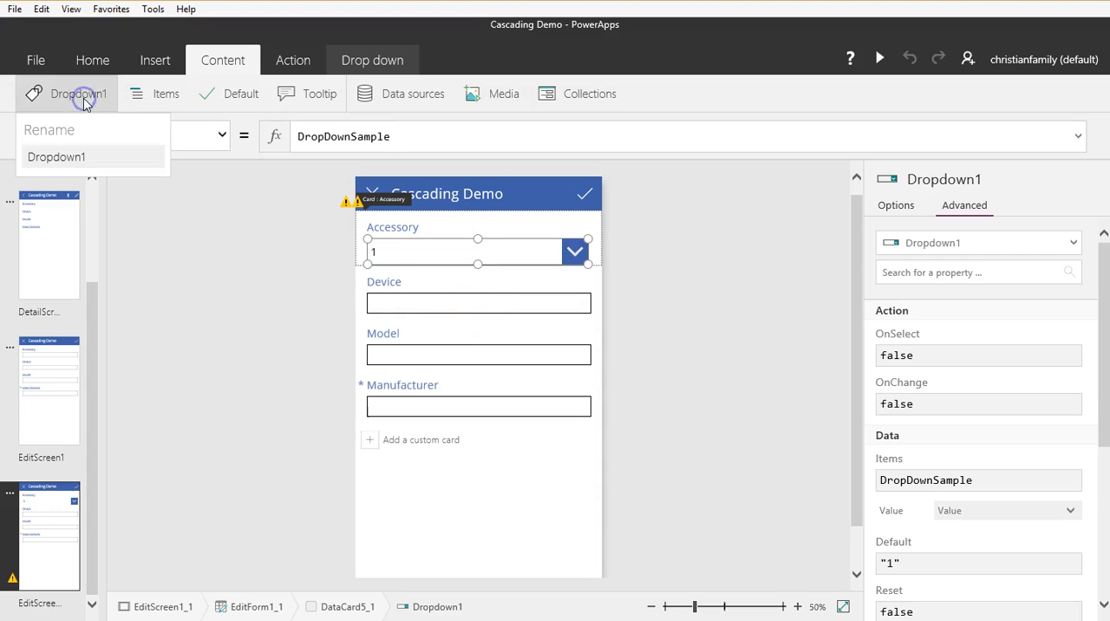
left_click_drag(124, 157, 46, 157)
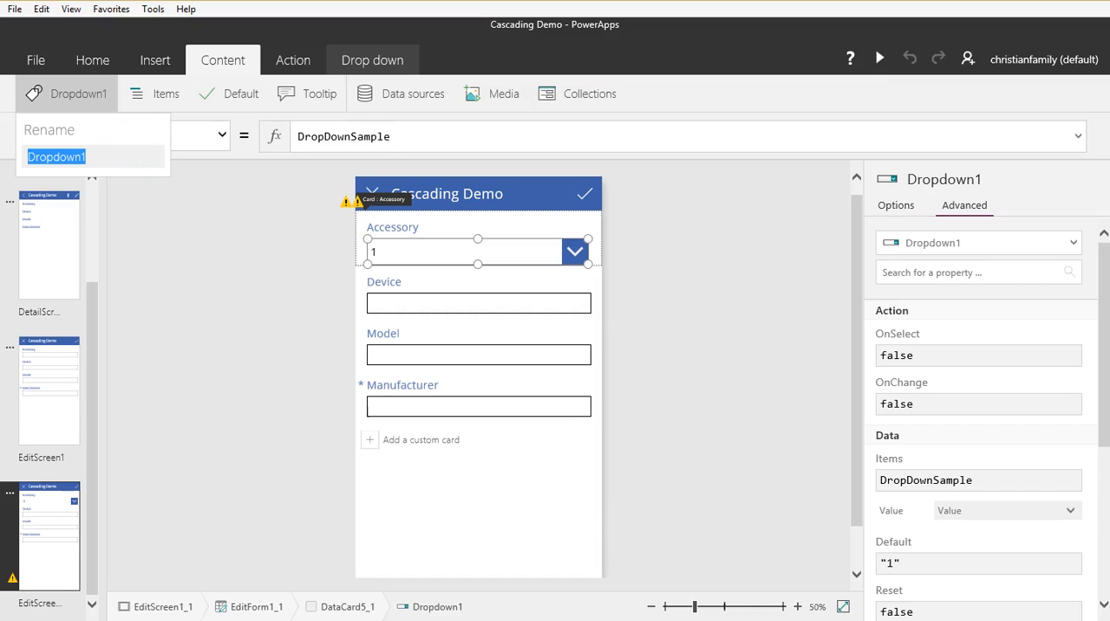
type("ddAccessory")
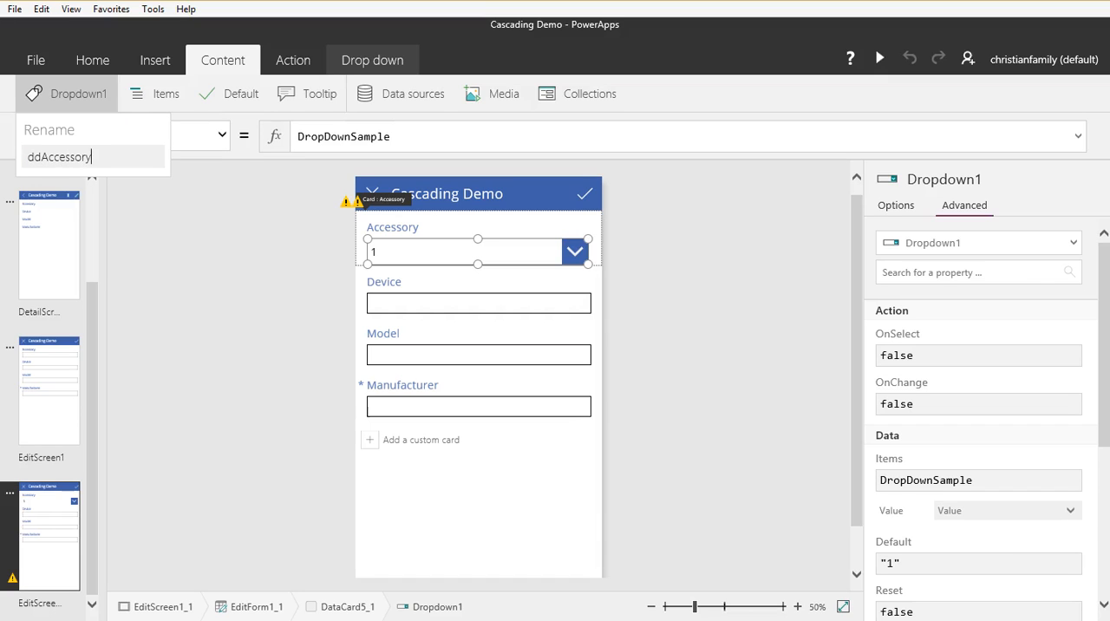
left_click(241, 302)
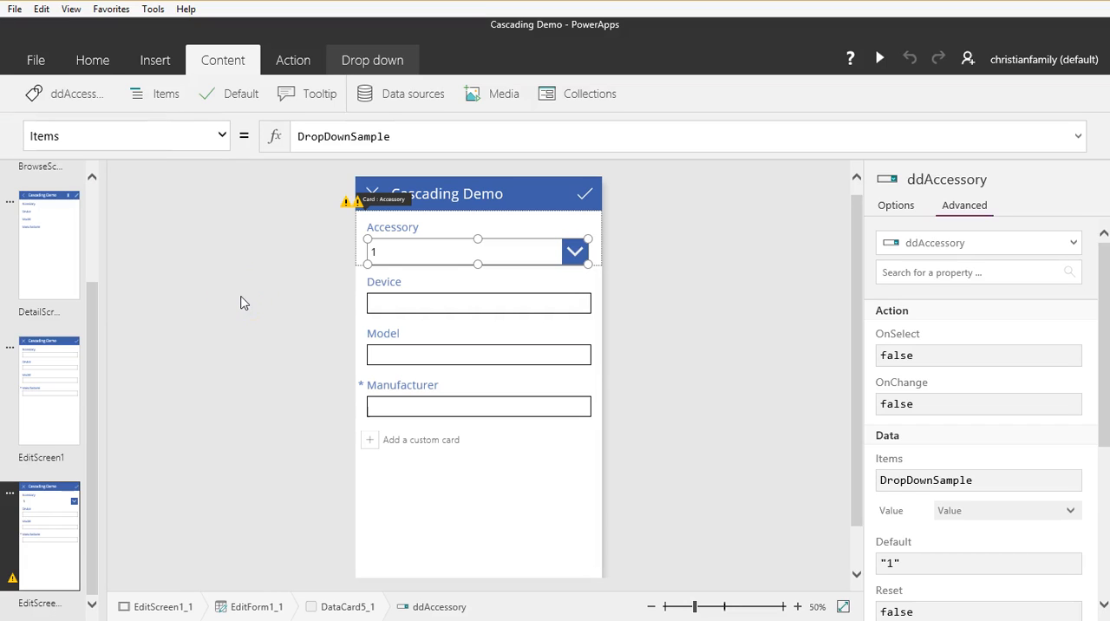
Step: Unlock the Device card on the copied edit screen and delete its text input
left_click(437, 282)
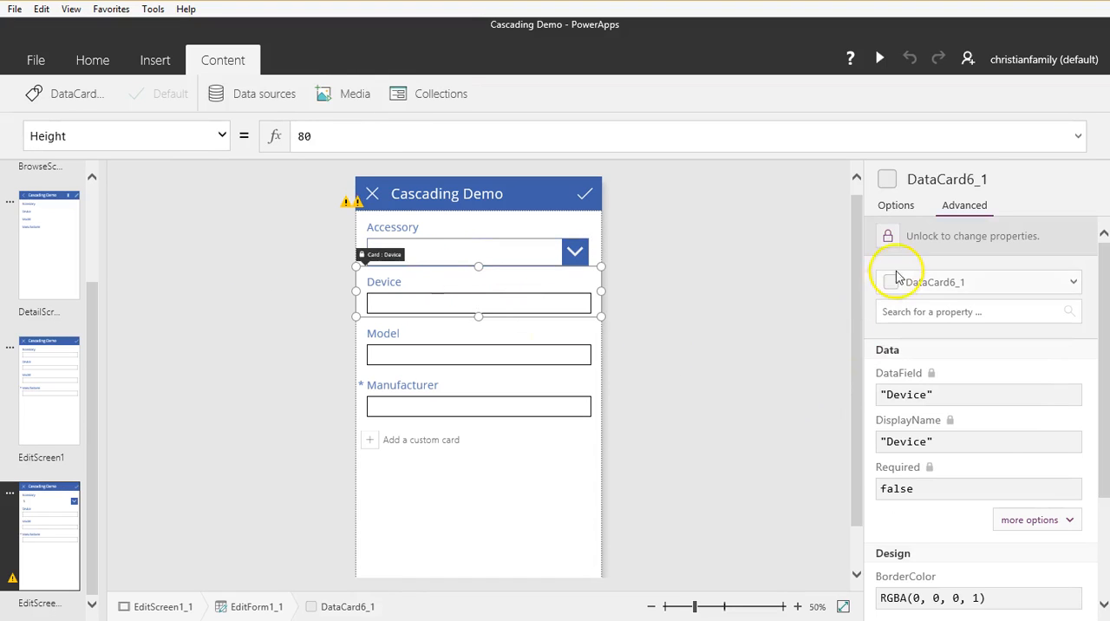
left_click(891, 239)
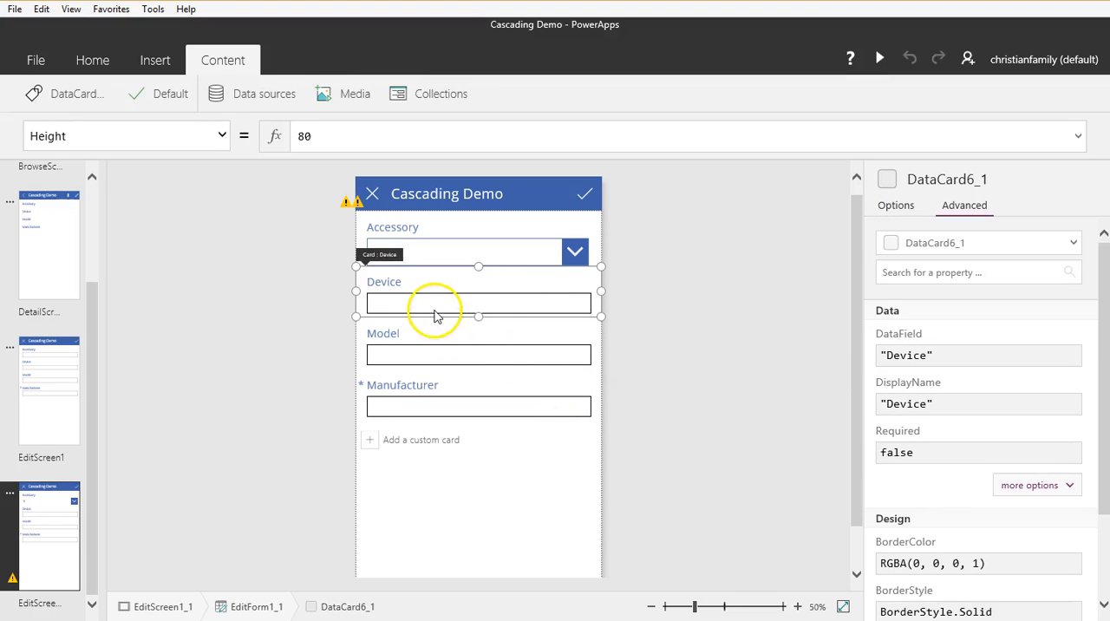
left_click(435, 311)
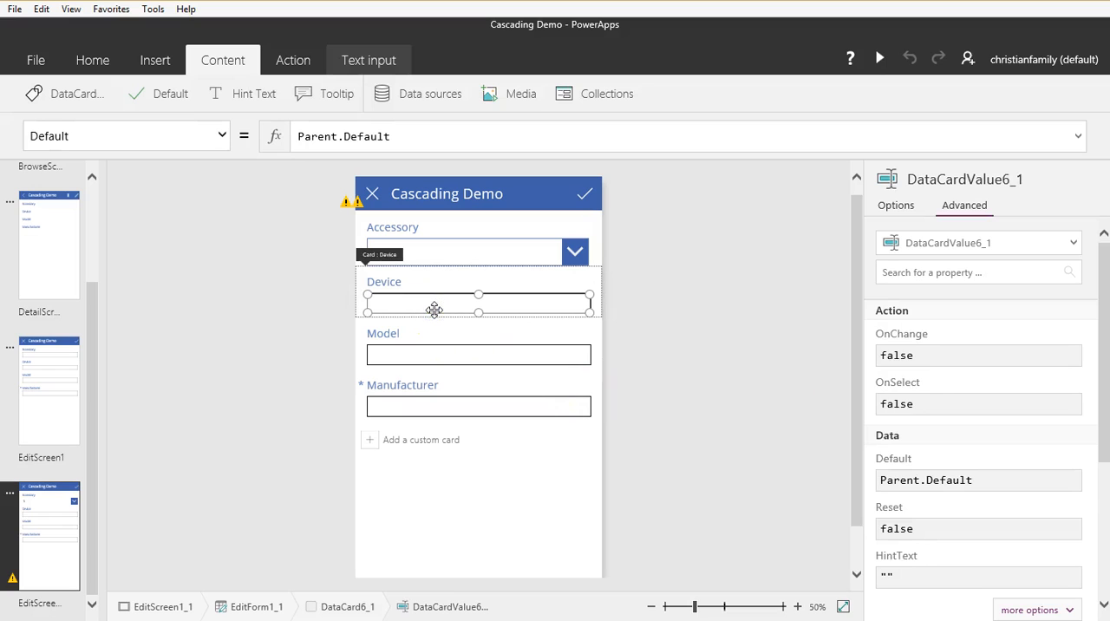
key("Delete")
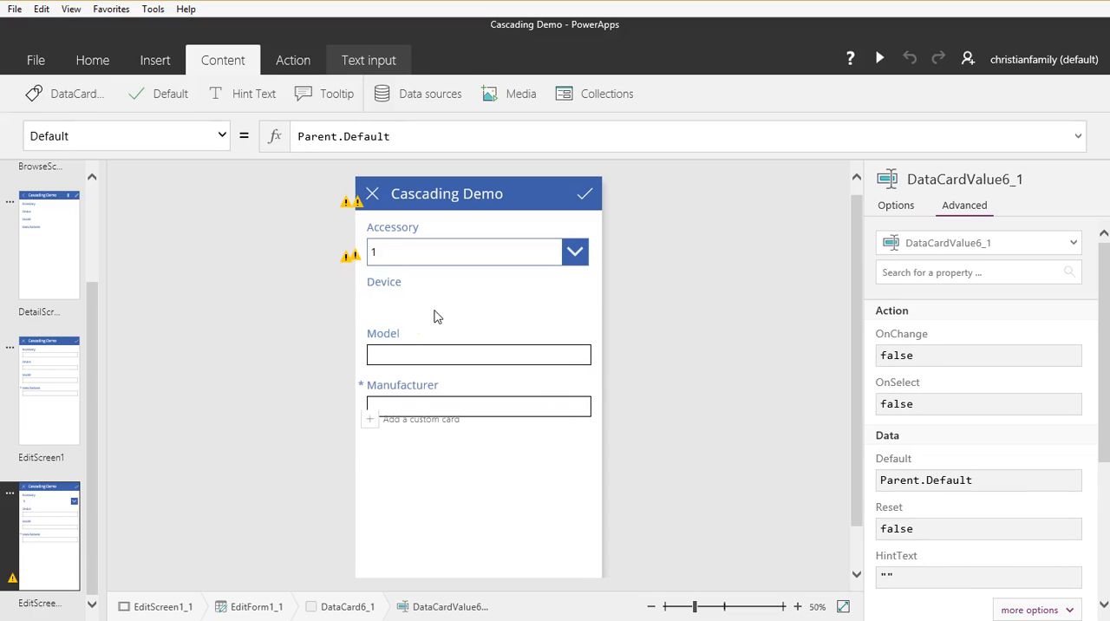
Step: Insert a Drop down control into the Device card and fit it below the label by enlarging the card
left_click(409, 291)
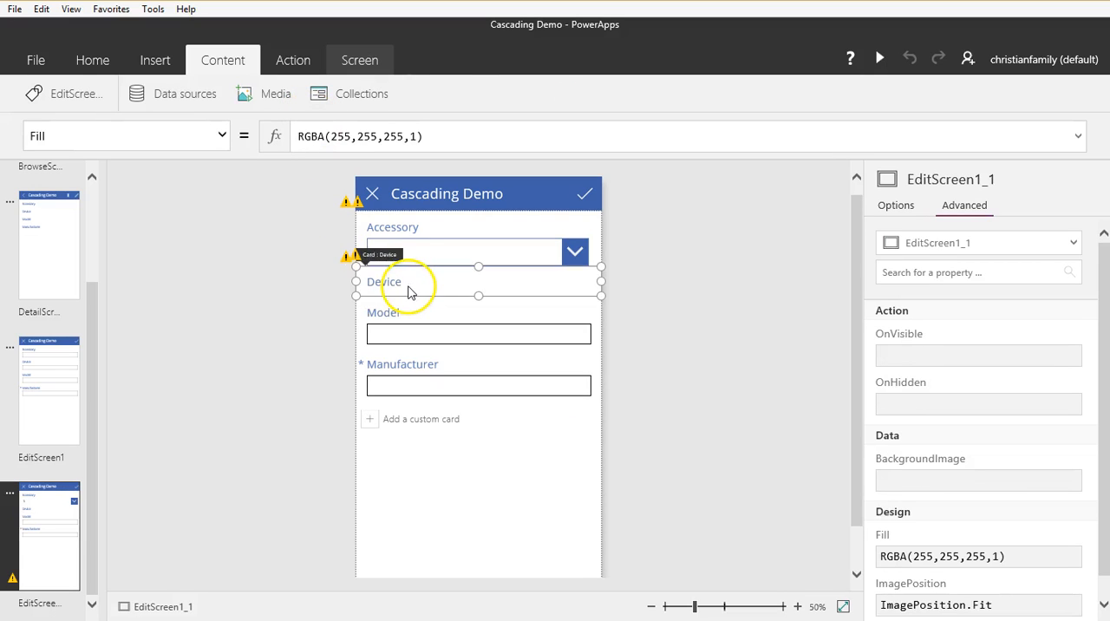
left_click(156, 60)
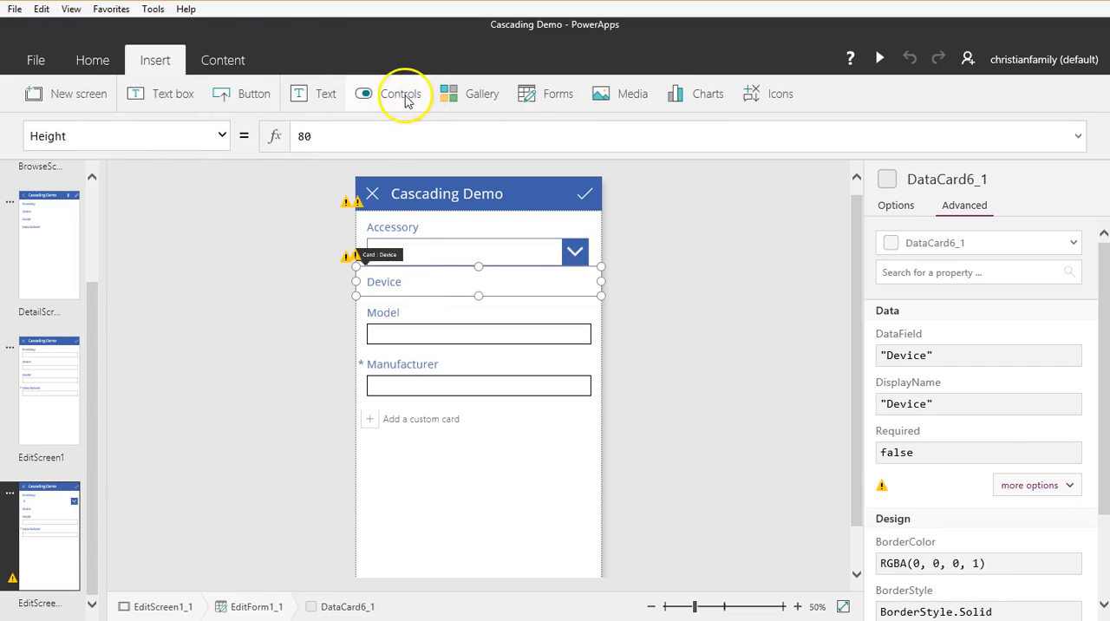
left_click(399, 92)
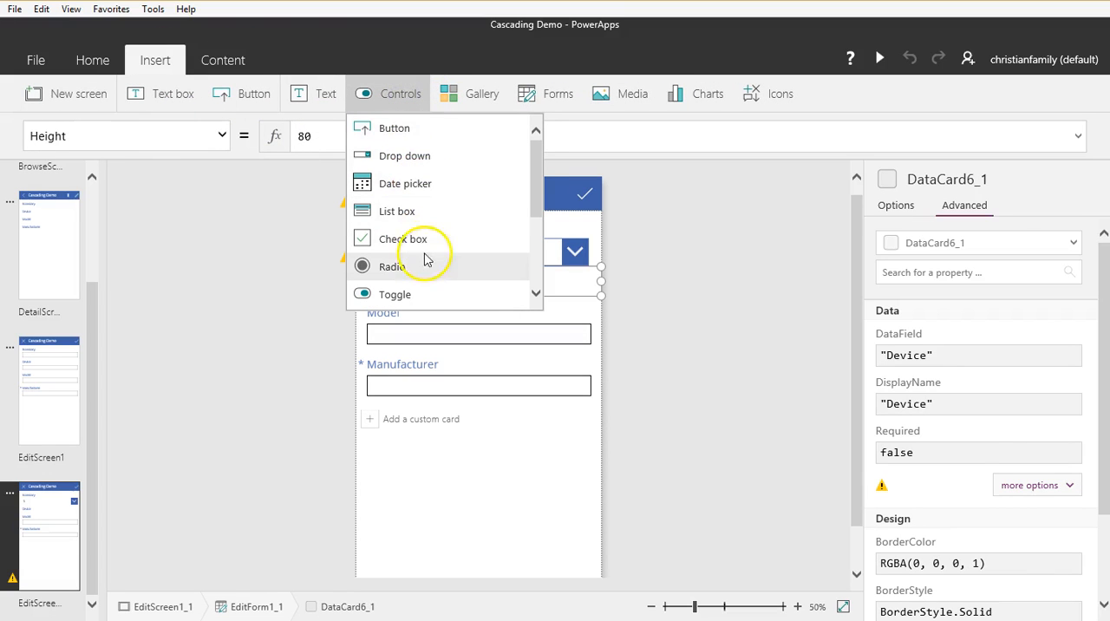
left_click(420, 156)
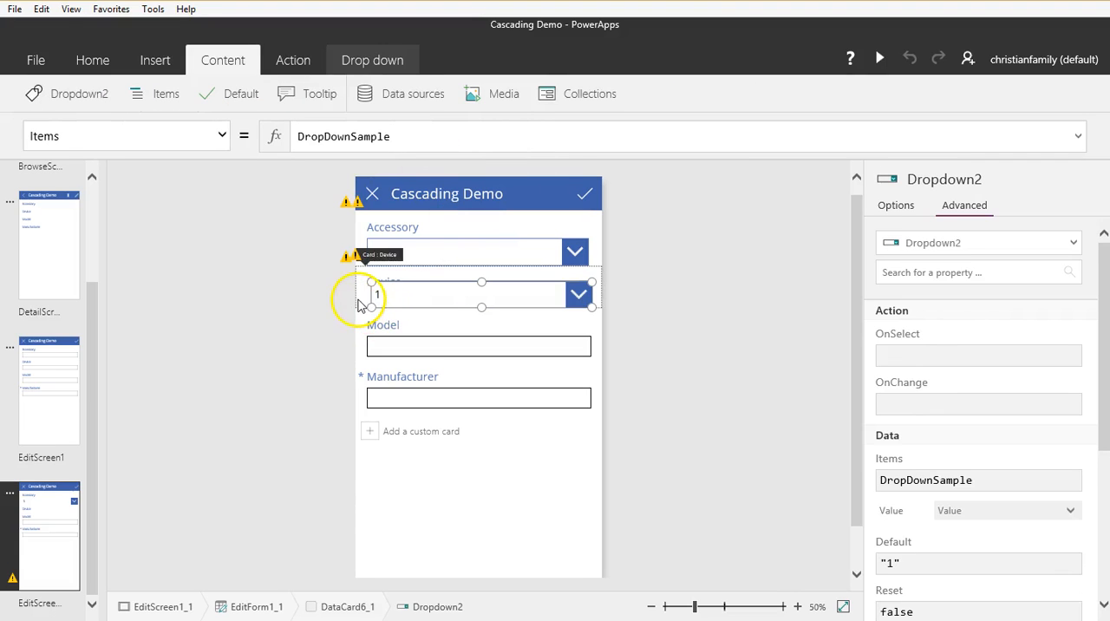
left_click(367, 299)
left_click_drag(478, 303, 497, 323)
left_click(494, 304)
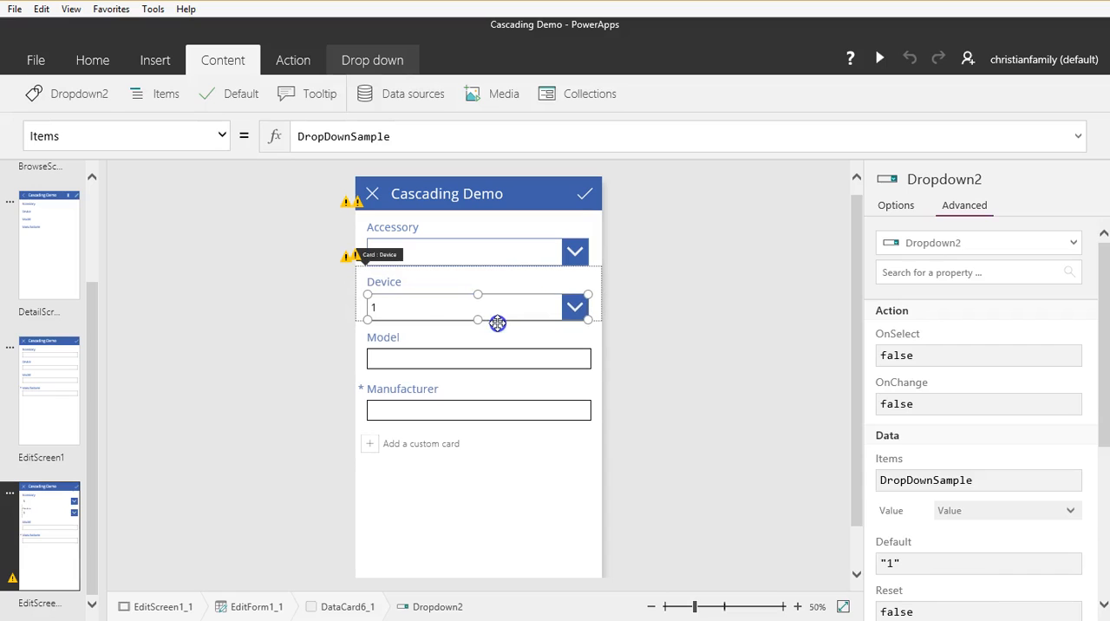
Step: Unlock the Model card on the copied edit screen so its properties can be changed
left_click(386, 375)
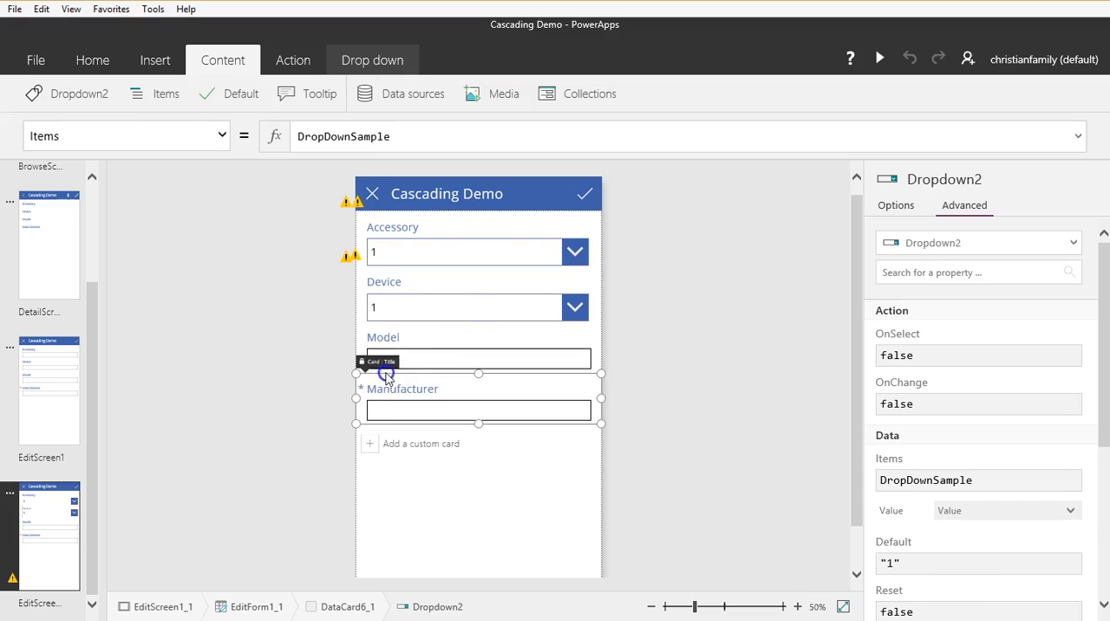
left_click(429, 331)
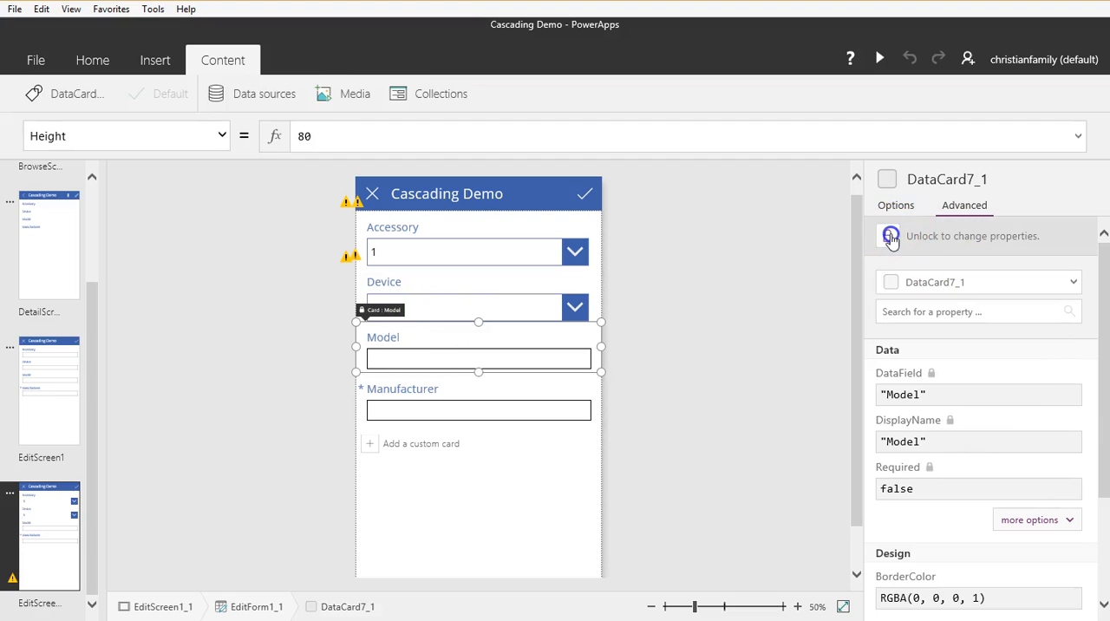
left_click(891, 239)
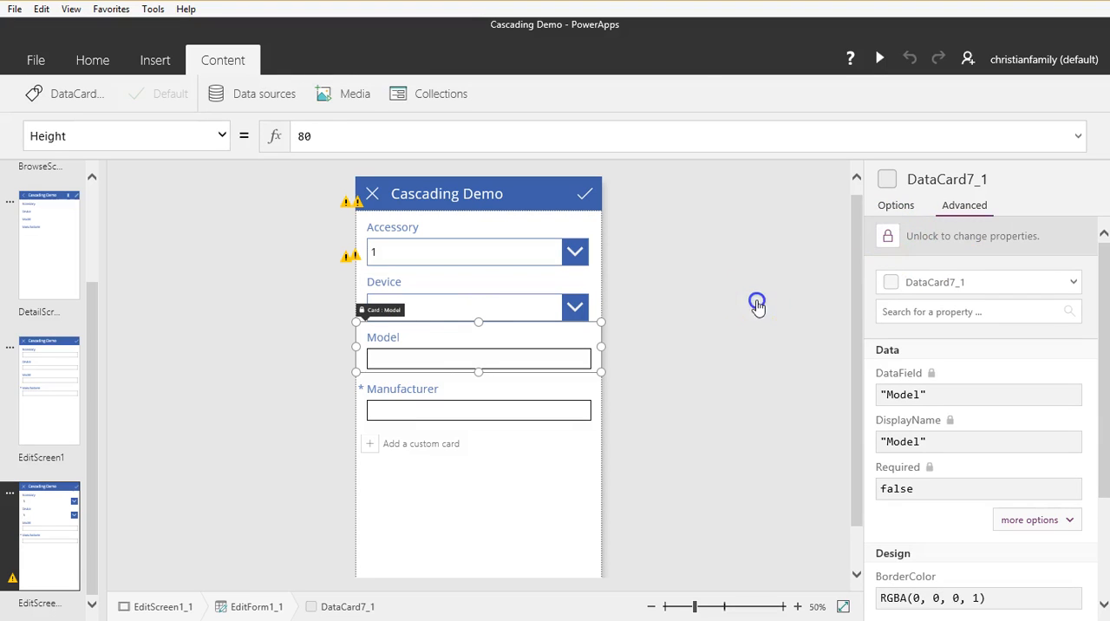
Step: Rename the Device card's drop-down control as ddDevice
left_click(458, 305)
left_click(399, 307)
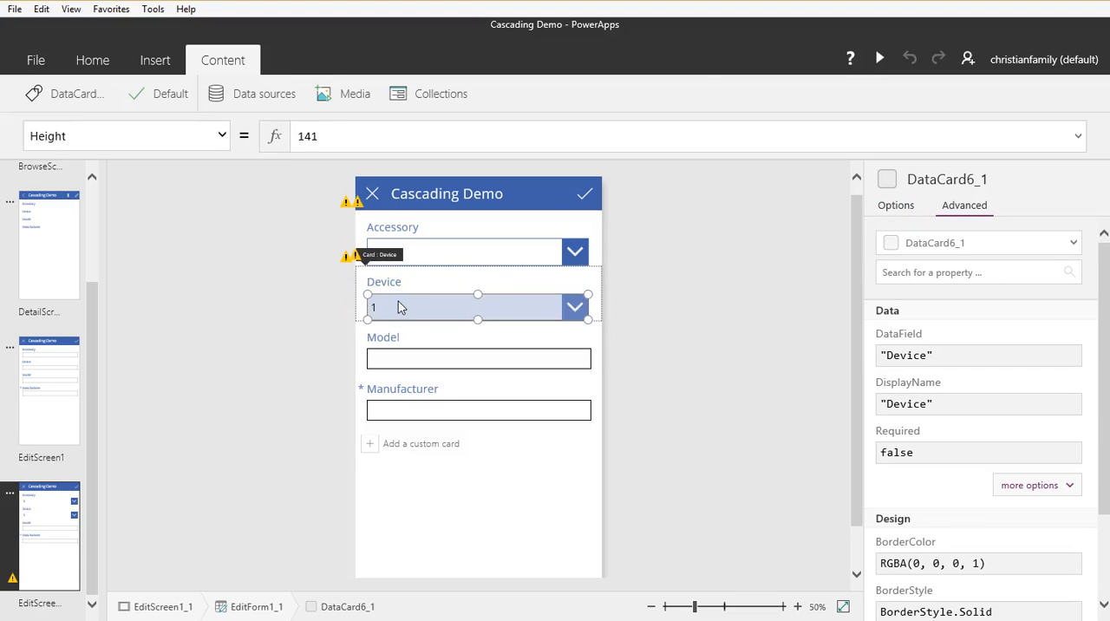
left_click(79, 94)
type("dd")
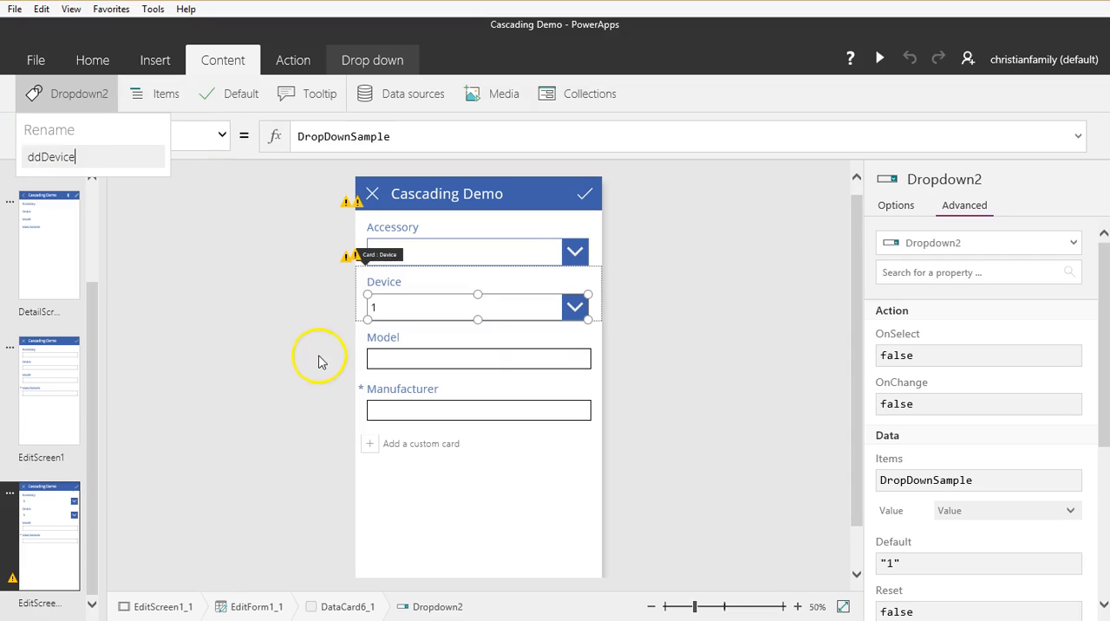
type("Device")
key("Return")
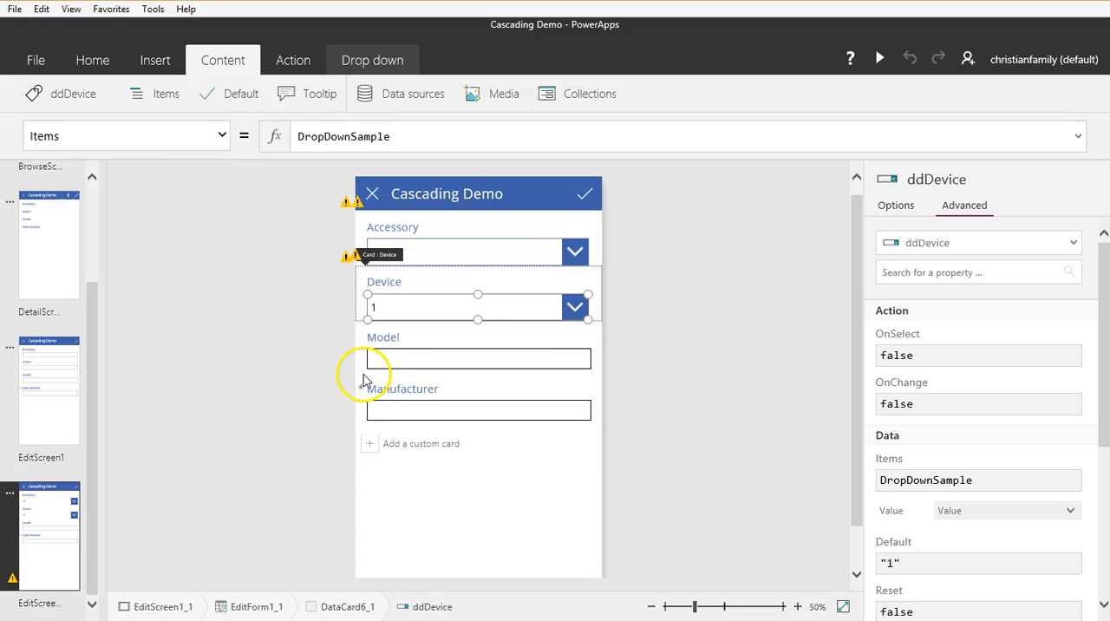
Step: Delete the text input from the Model card
left_click(414, 362)
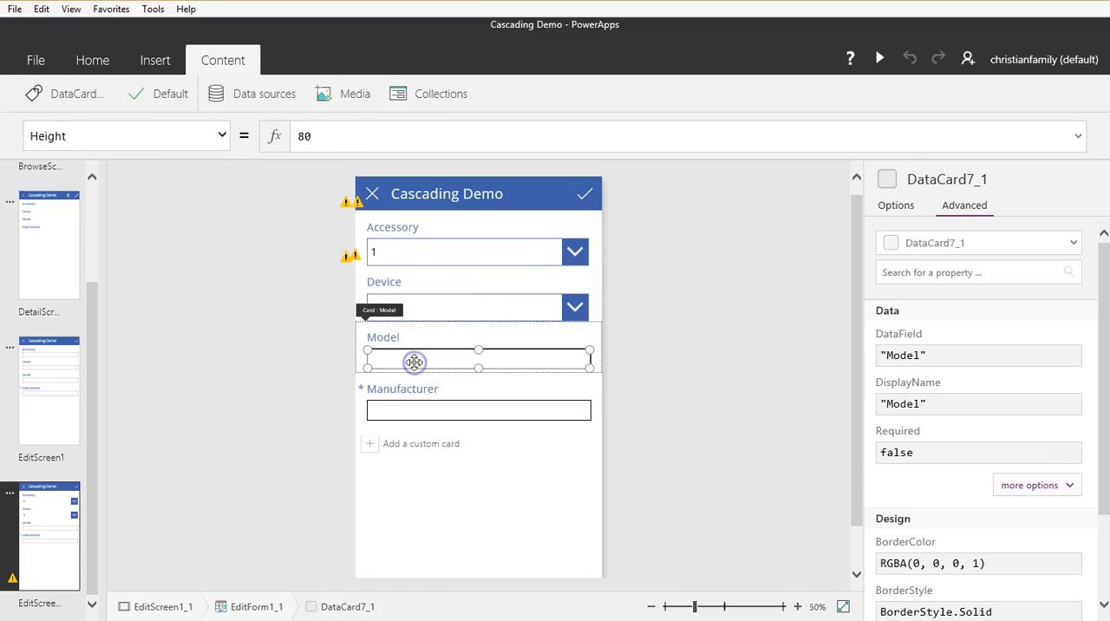
left_click(414, 362)
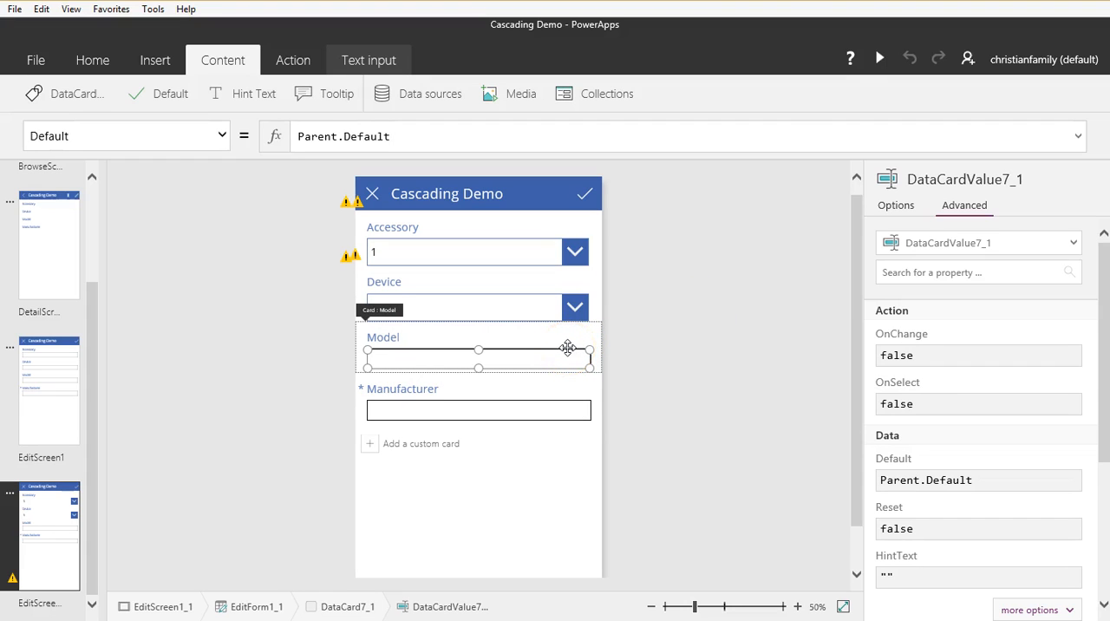
key("Delete")
Step: Insert a Drop down control into the Model card and fit it below the label by enlarging the card
left_click(480, 354)
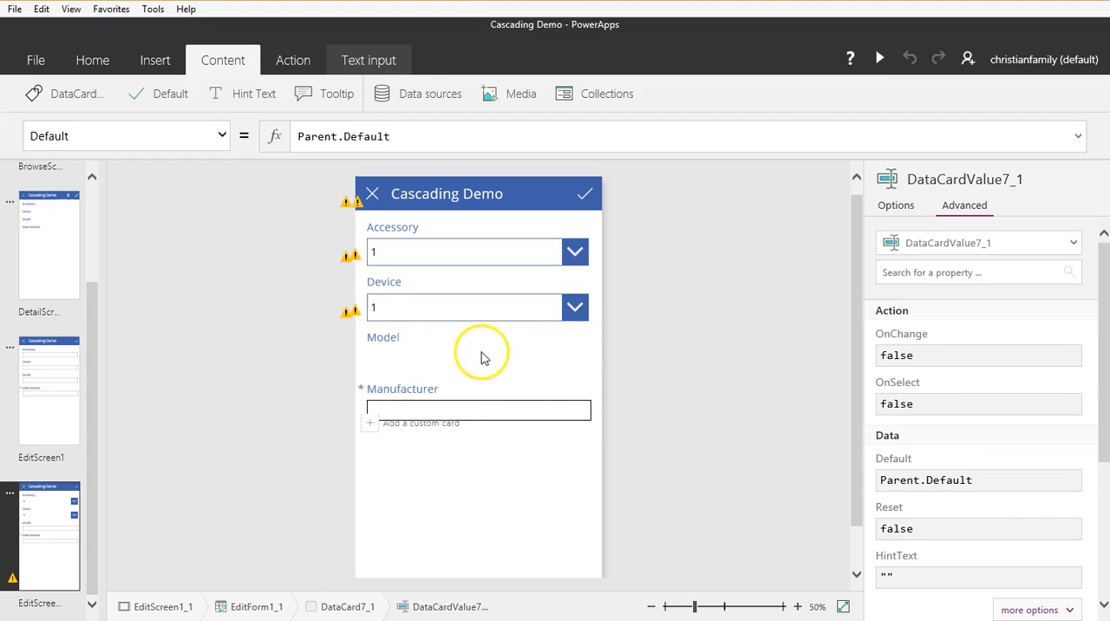
left_click(461, 355)
left_click(152, 61)
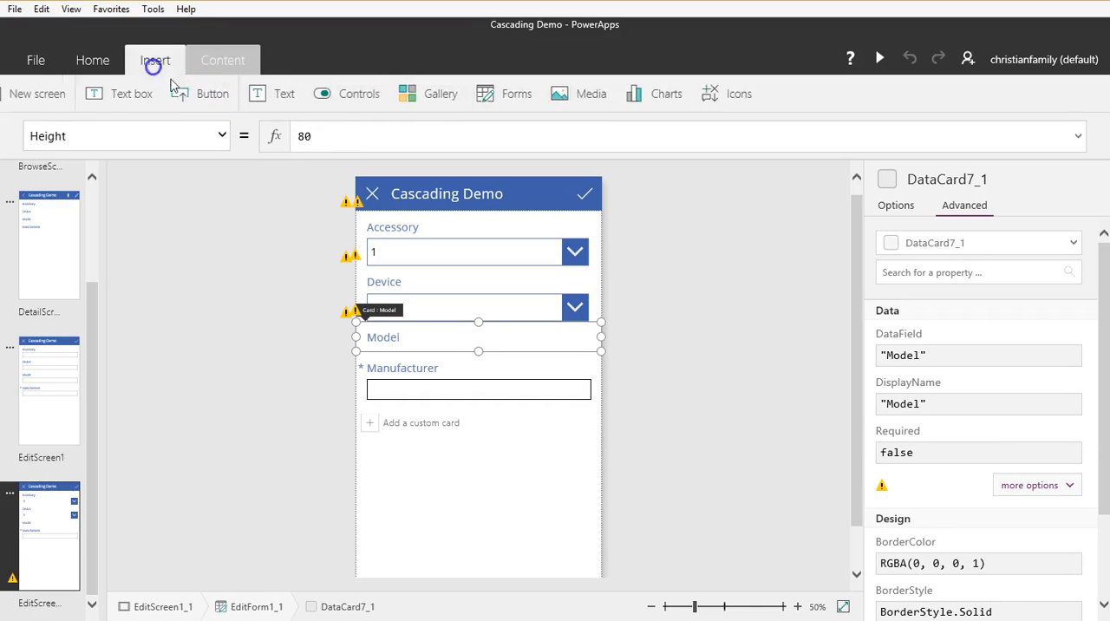
left_click(402, 92)
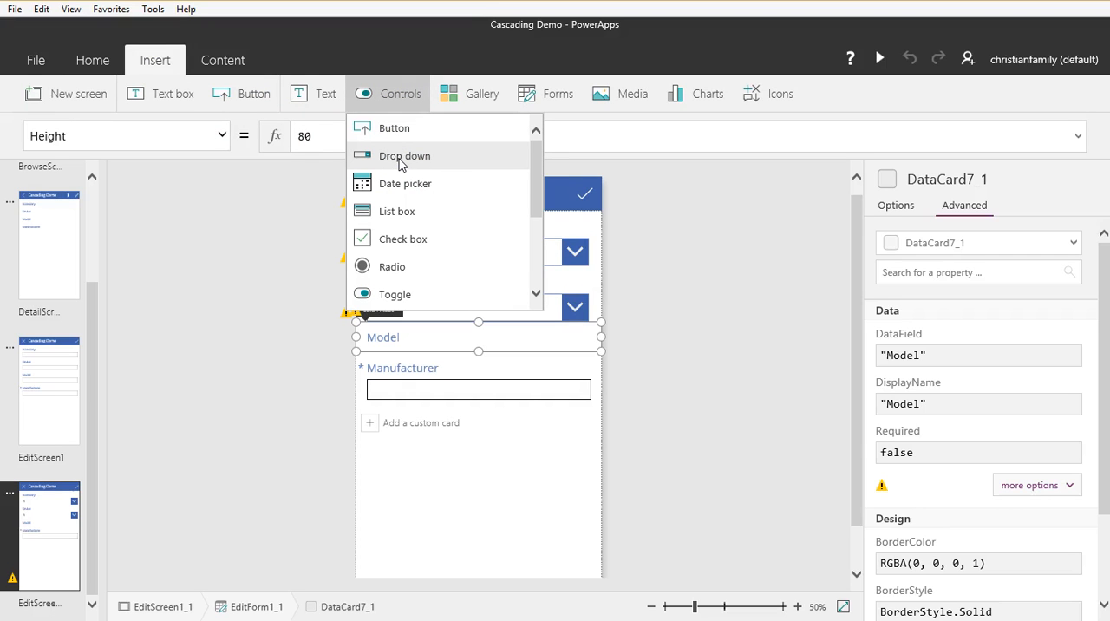
left_click(401, 164)
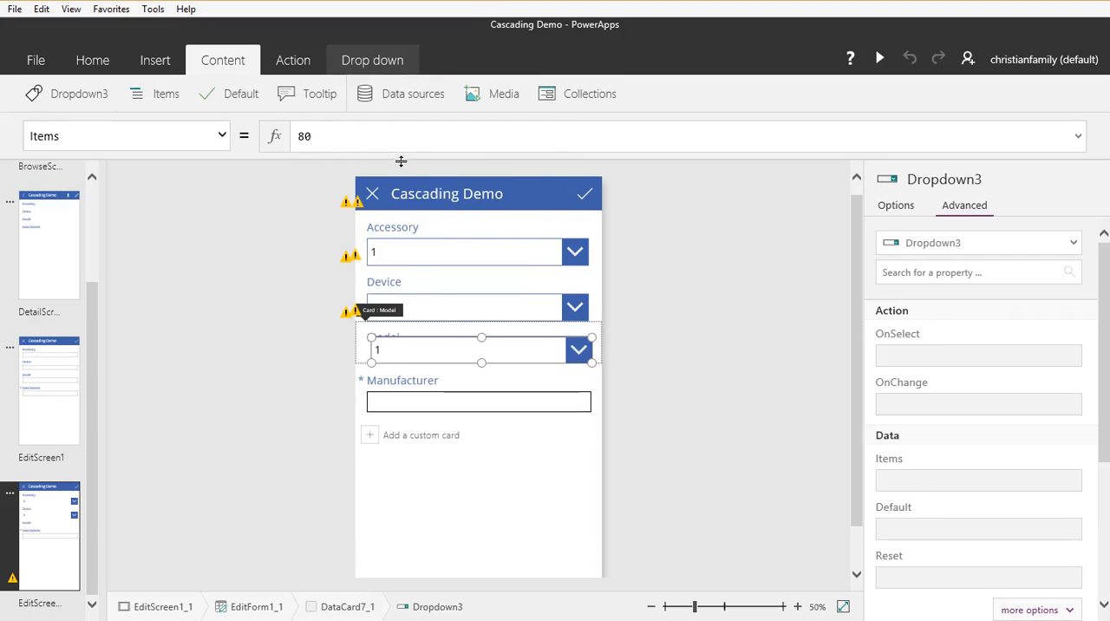
left_click(361, 368)
left_click_drag(478, 365, 476, 374)
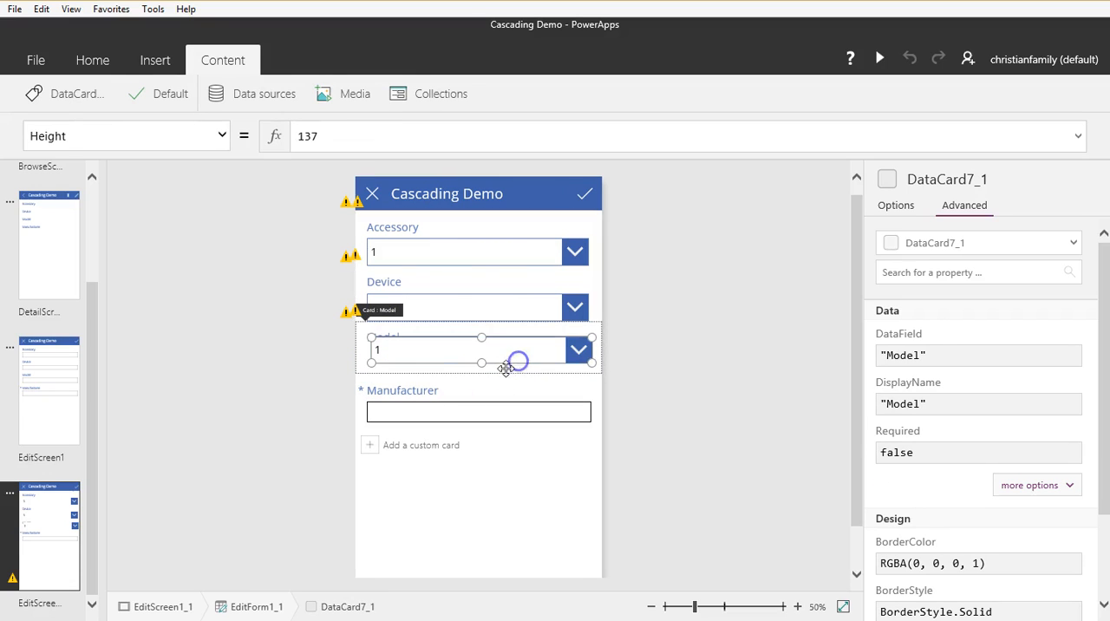
left_click(512, 369)
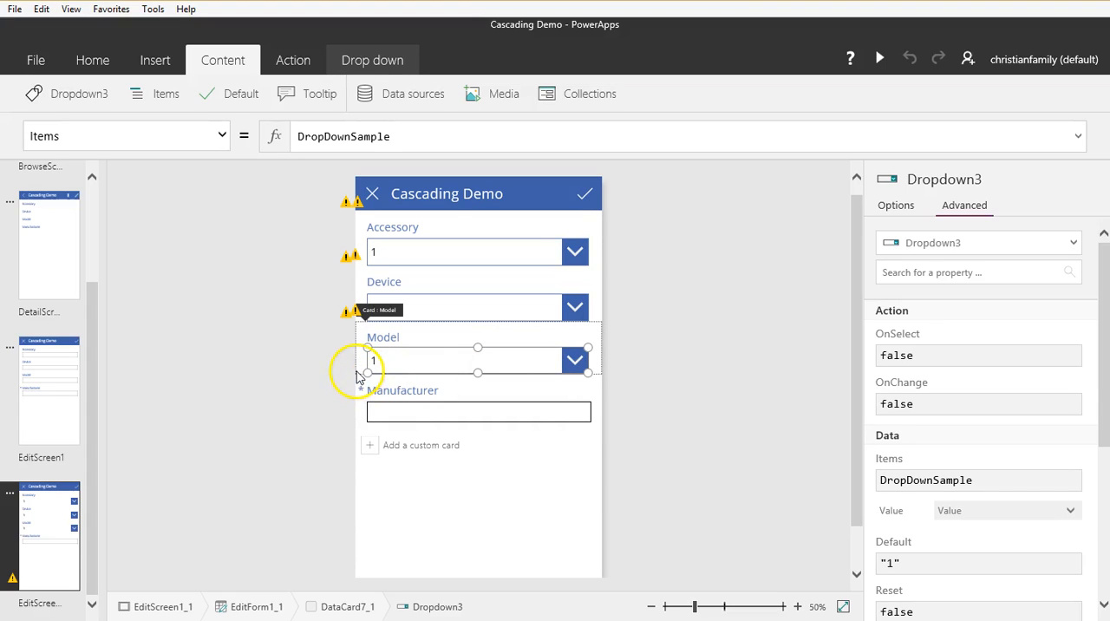
Step: Rename the Model card's drop-down control as ddModel
left_click(96, 102)
left_click_drag(126, 154, 32, 154)
key("BackSpace")
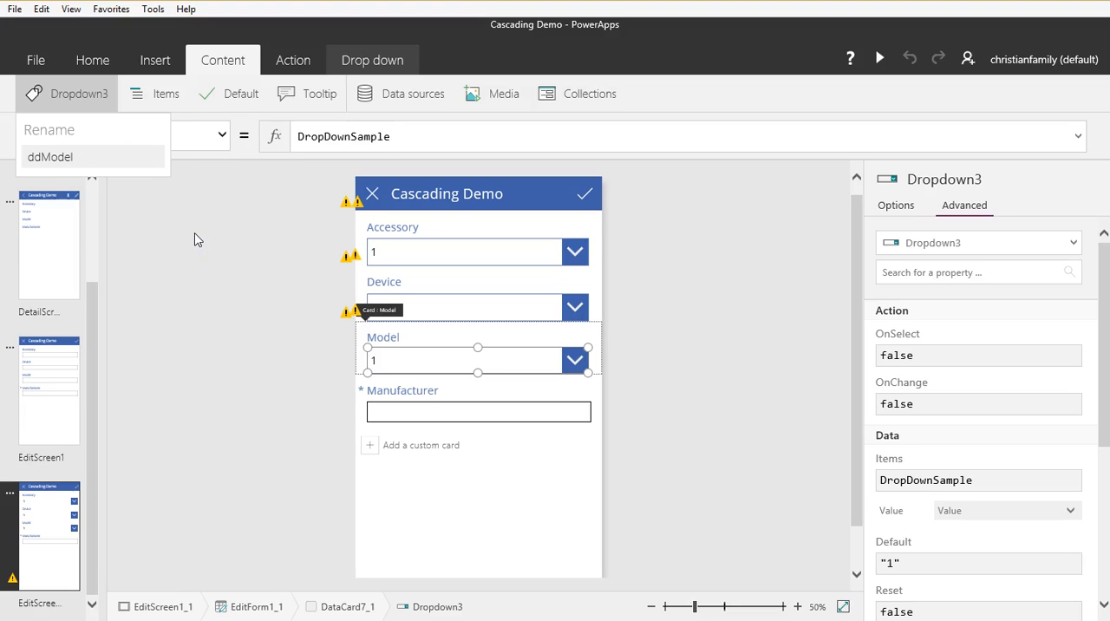
key("Return")
Step: Delete the text input from the Manufacturer card
left_click(363, 421)
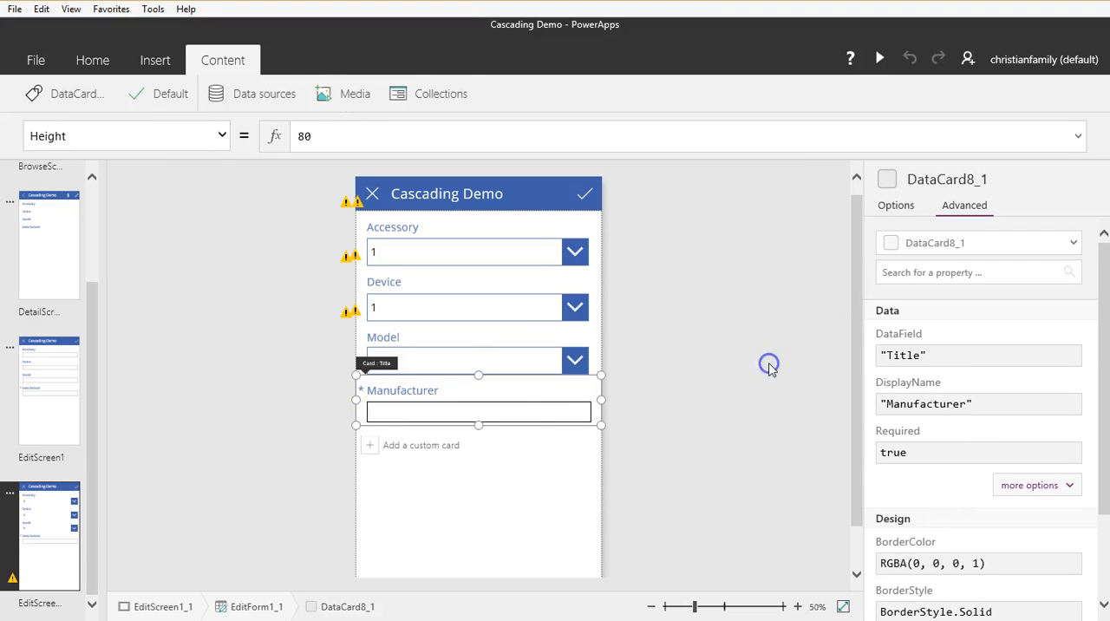
left_click(580, 414)
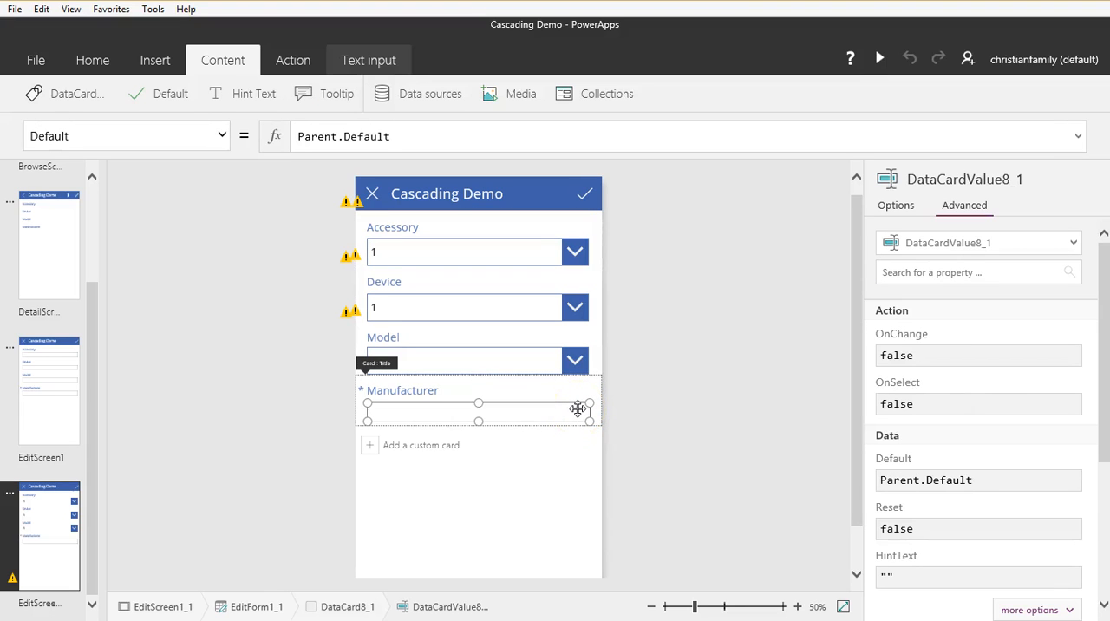
key("Delete")
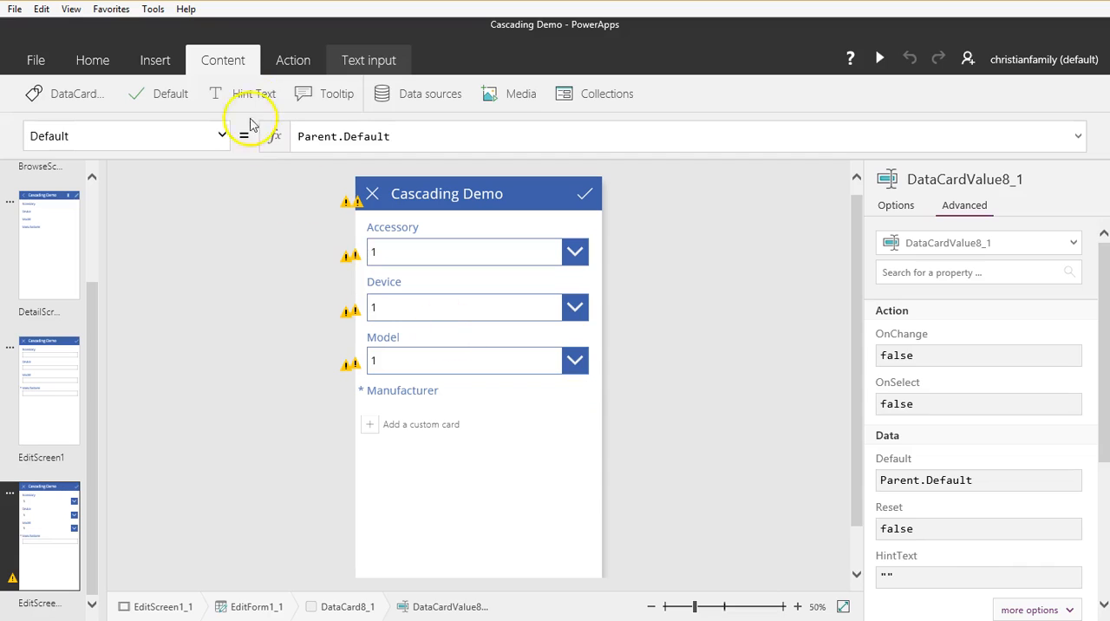
left_click(149, 60)
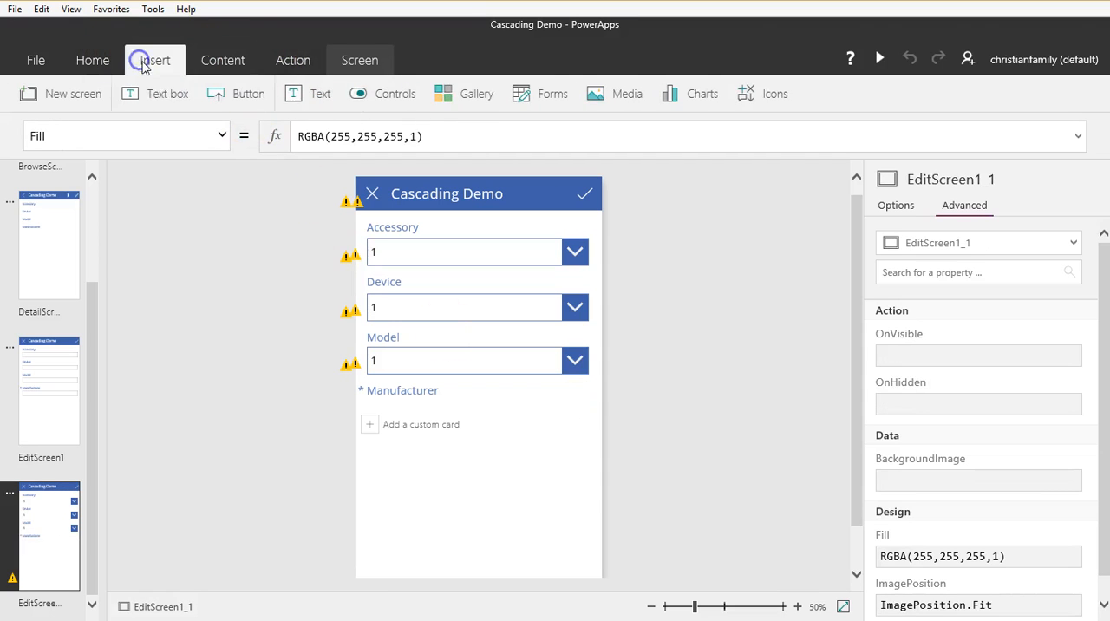
left_click(402, 93)
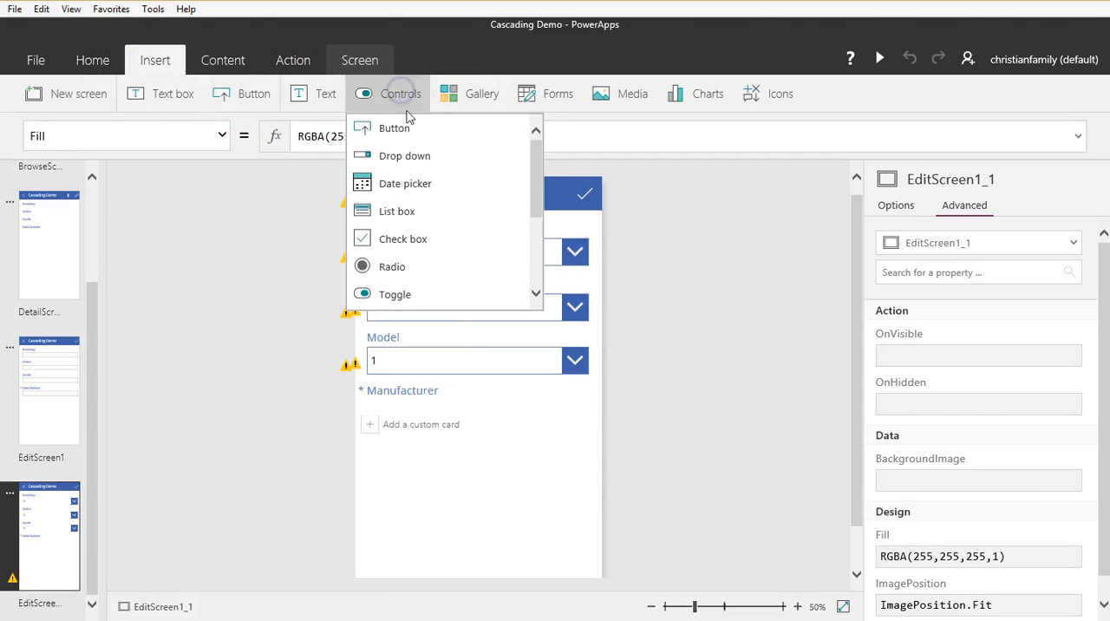
left_click(399, 163)
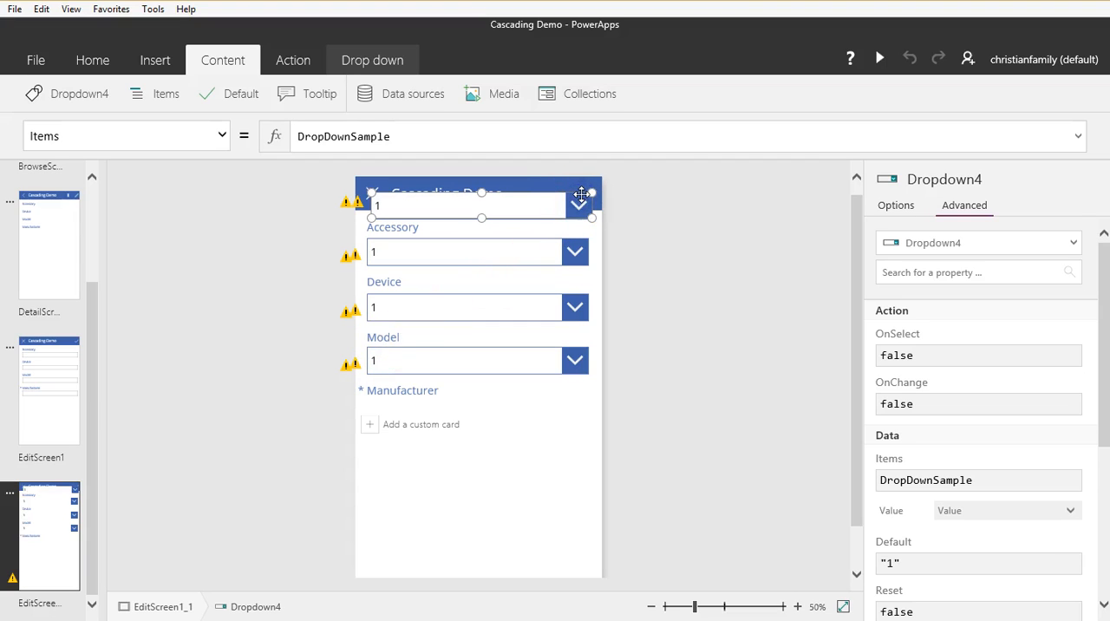
left_click(581, 193)
key("Delete")
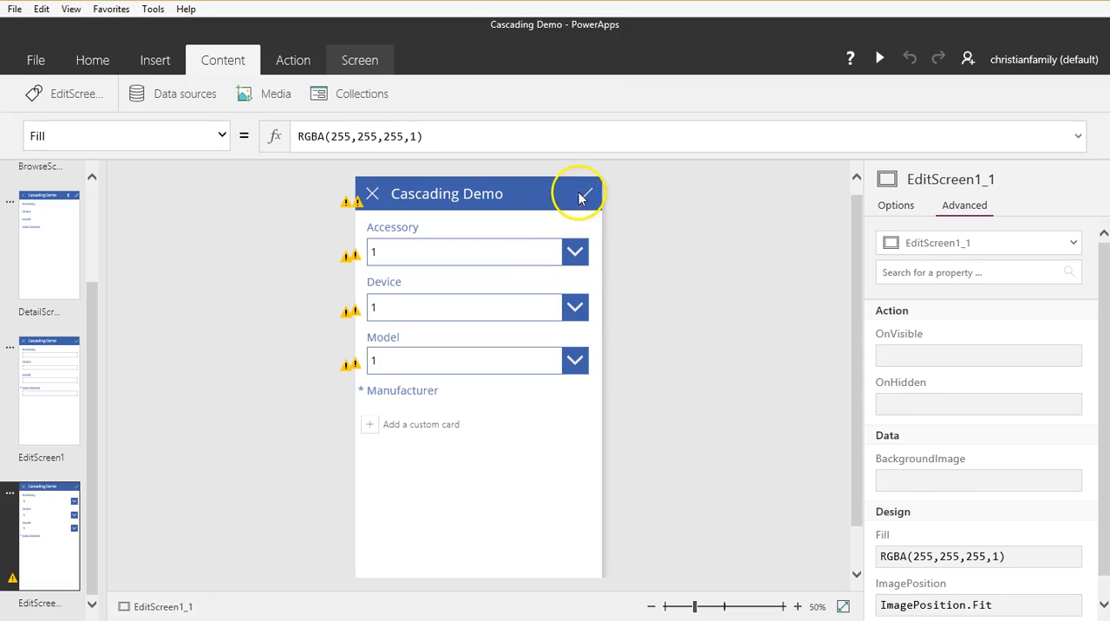
left_click(410, 396)
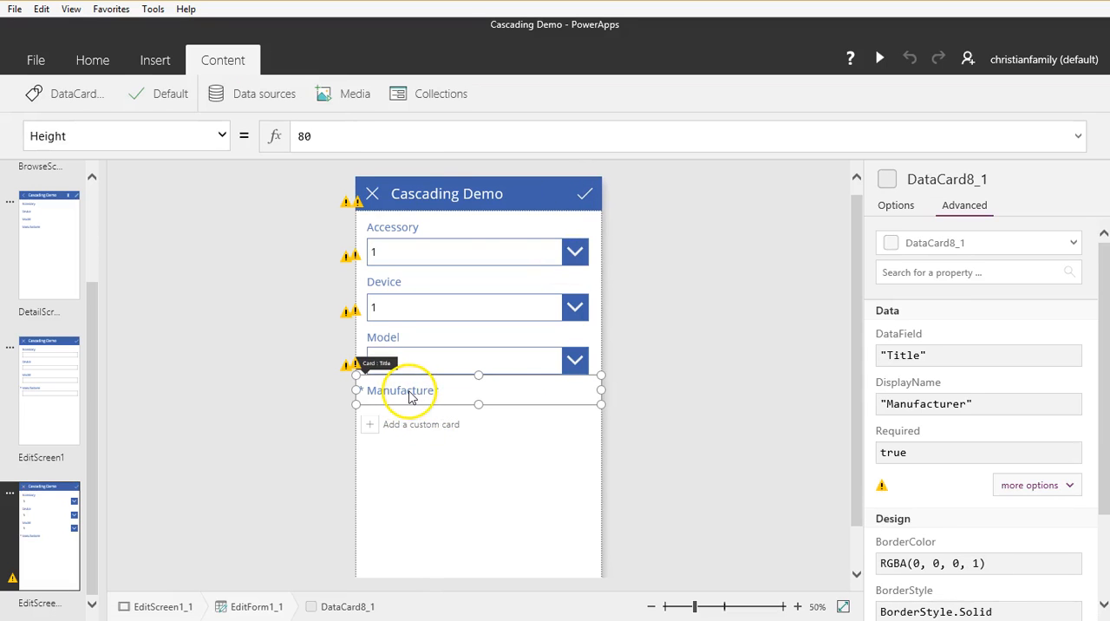
left_click(153, 62)
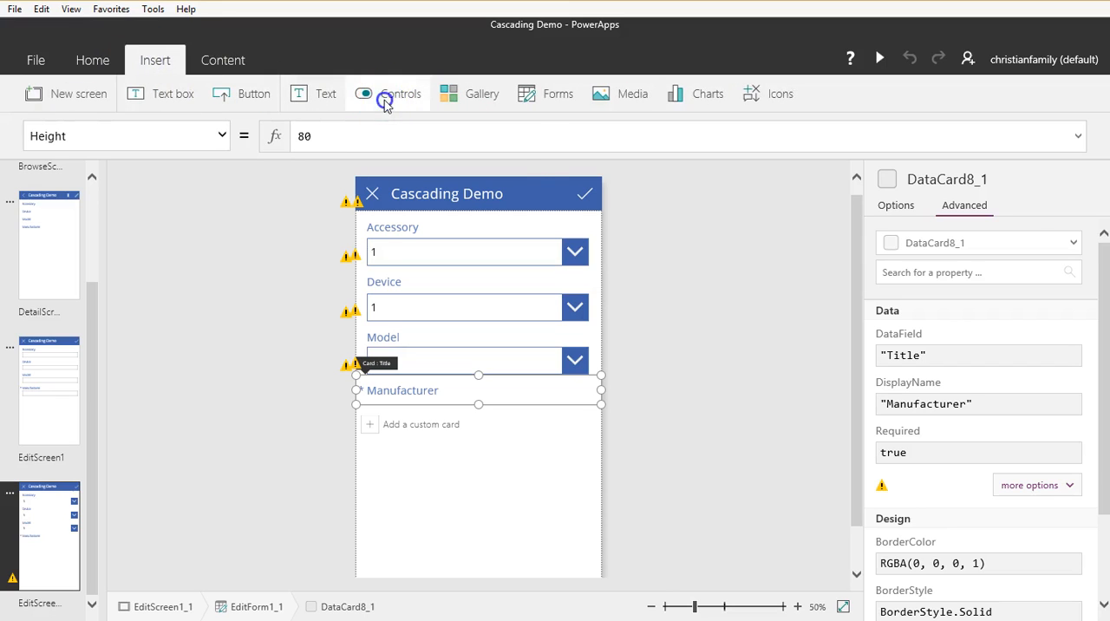
left_click(387, 95)
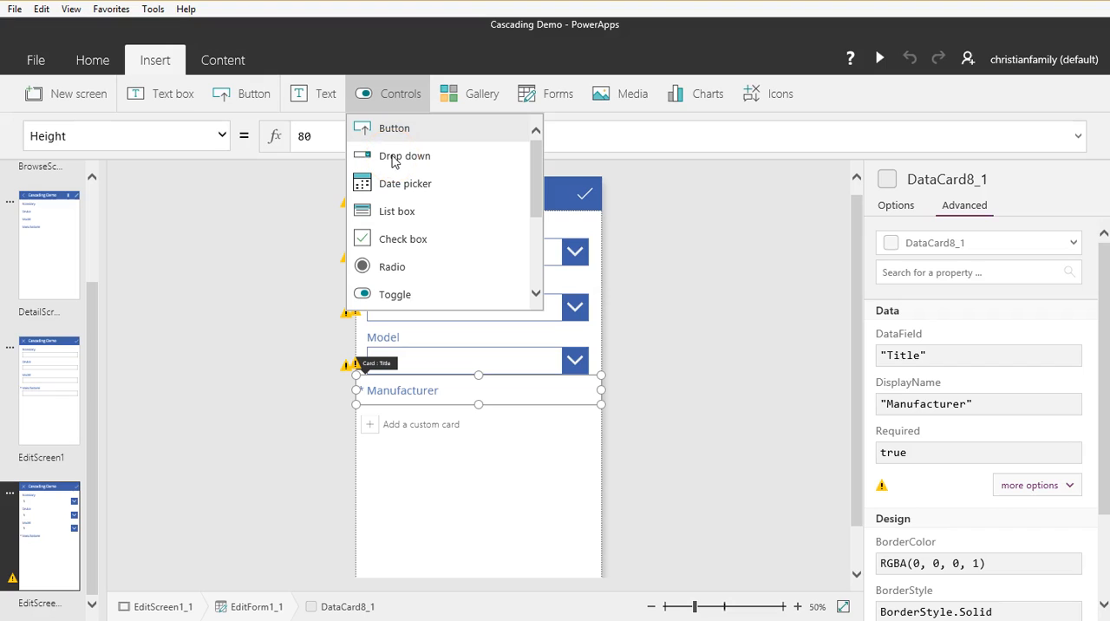
left_click(392, 128)
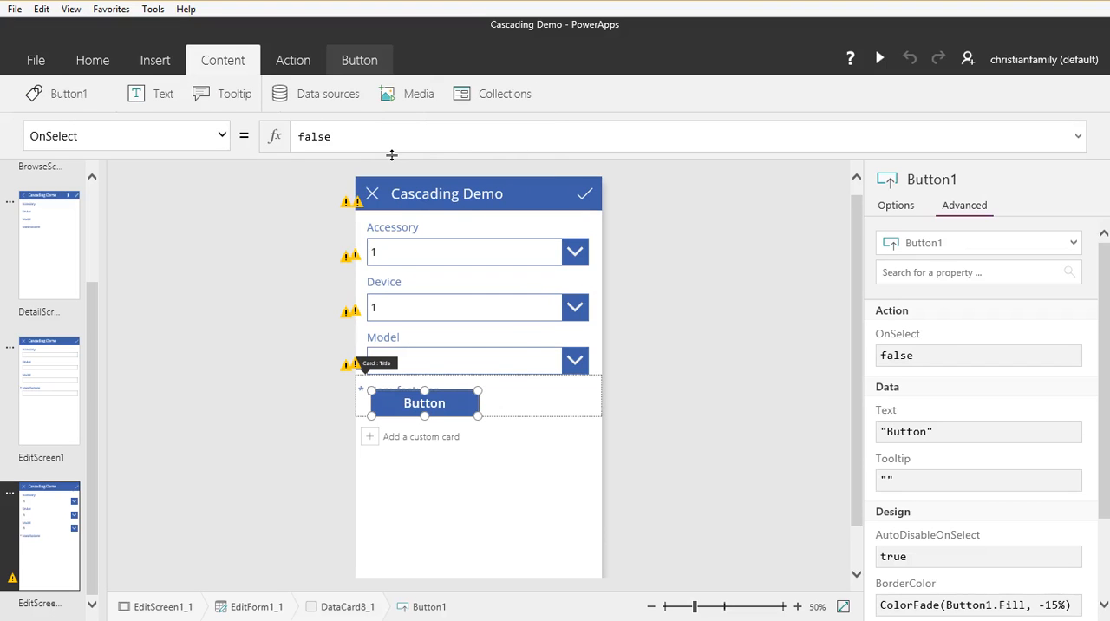
key("Delete")
Step: Insert a Drop down control into the Manufacturer card and fit it below the label by enlarging the card
left_click(449, 399)
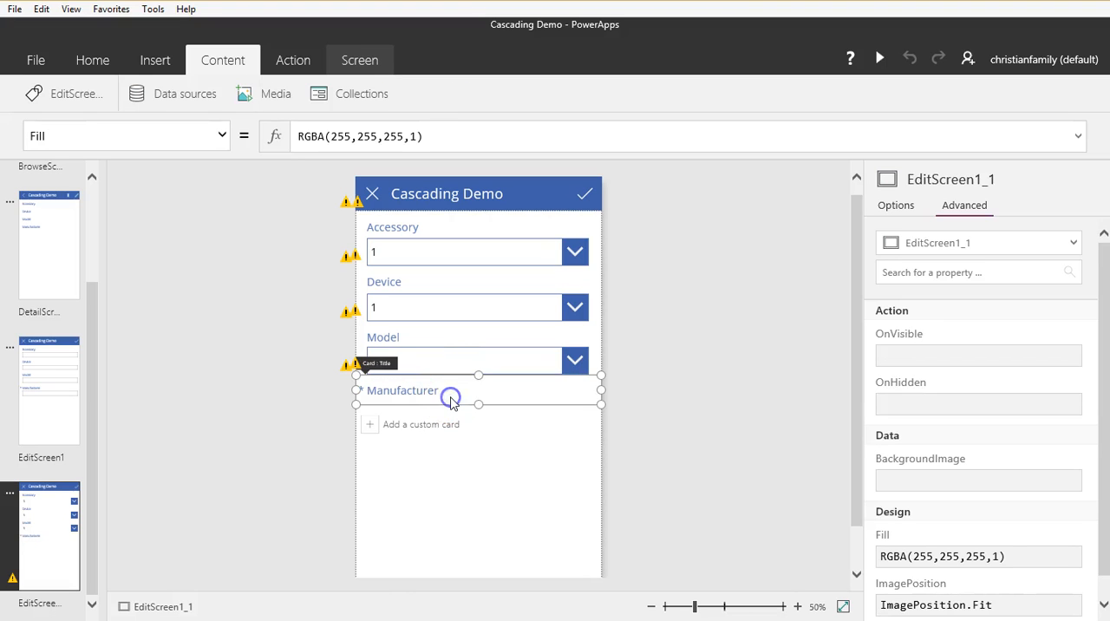
left_click(156, 60)
left_click(406, 92)
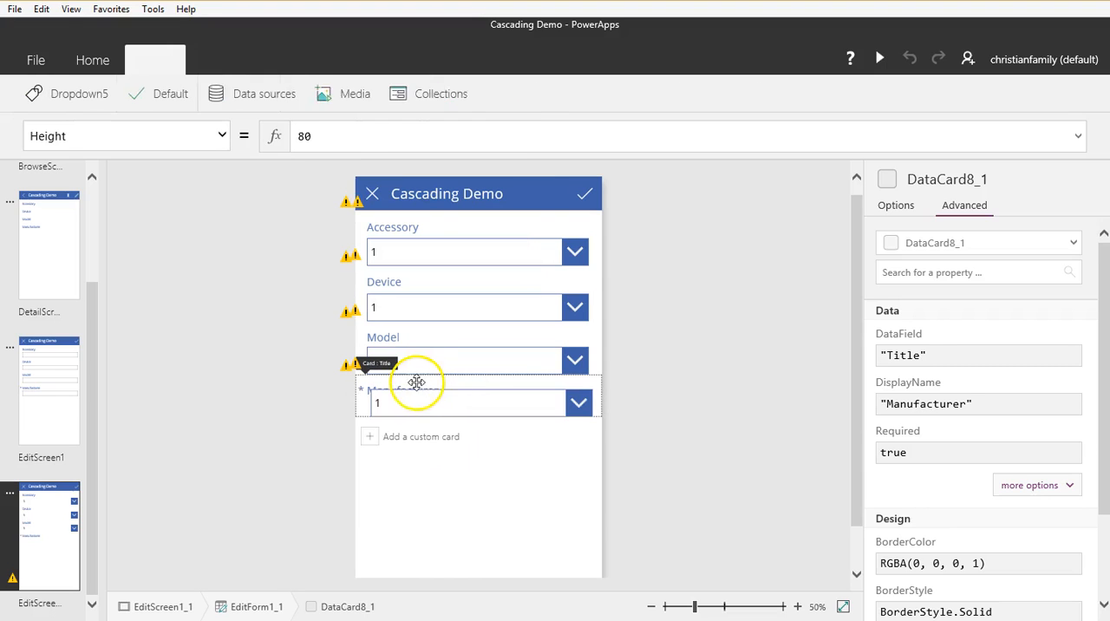
left_click(360, 409)
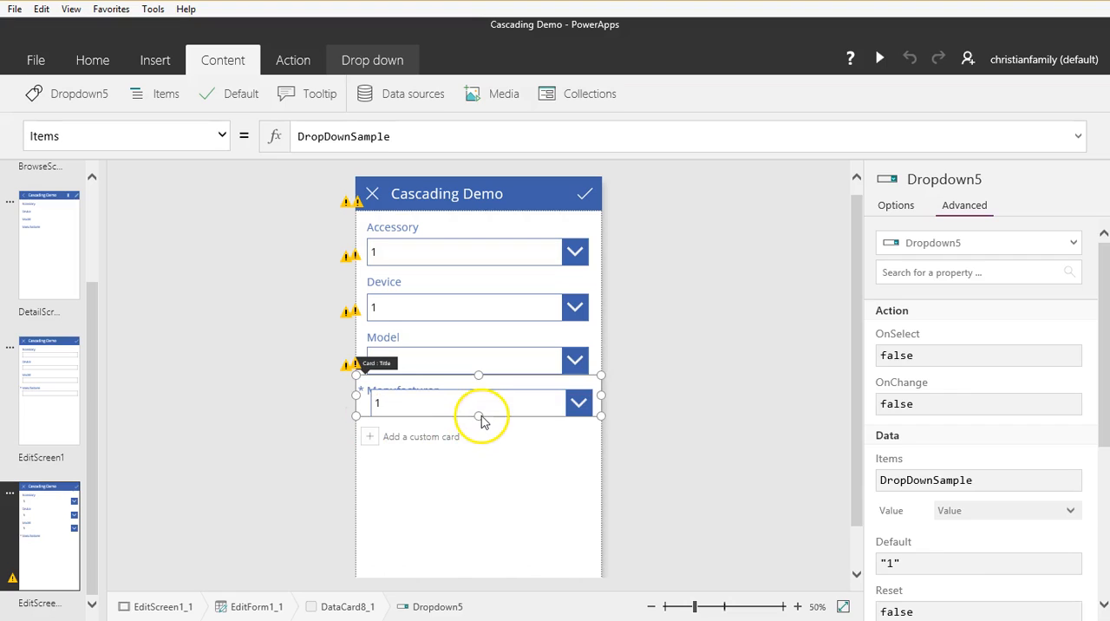
left_click_drag(482, 417, 479, 429)
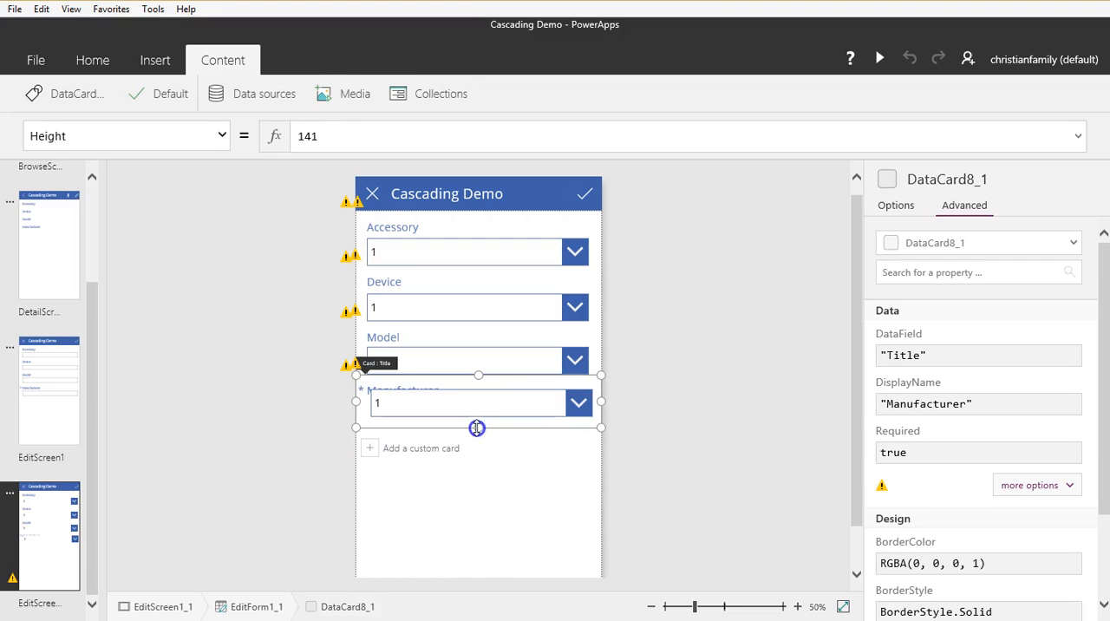
left_click(515, 416)
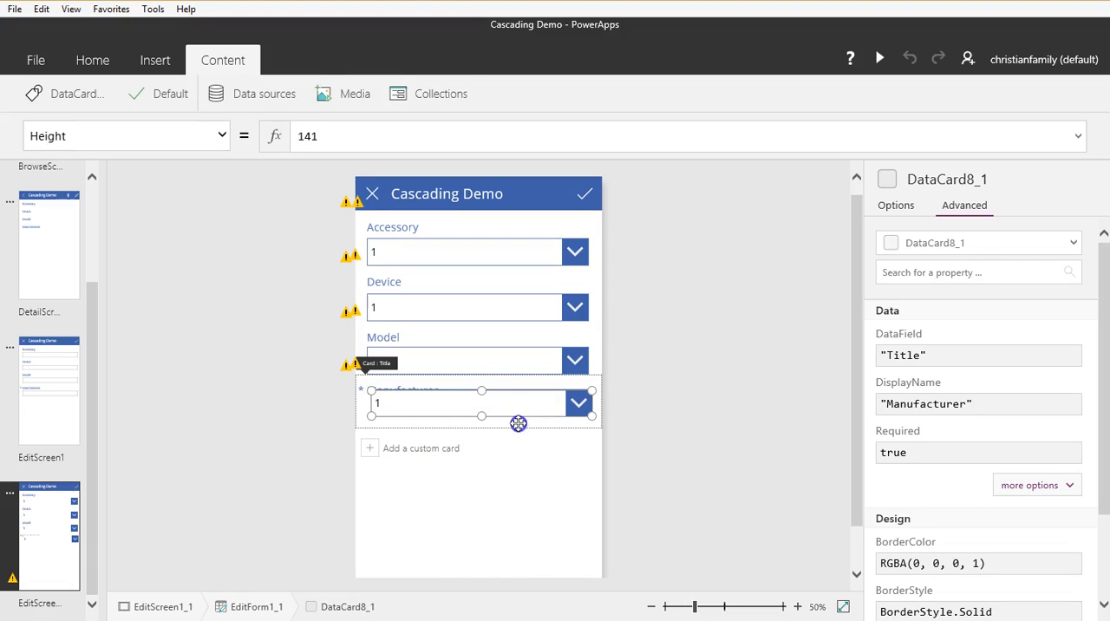
left_click_drag(512, 416, 508, 425)
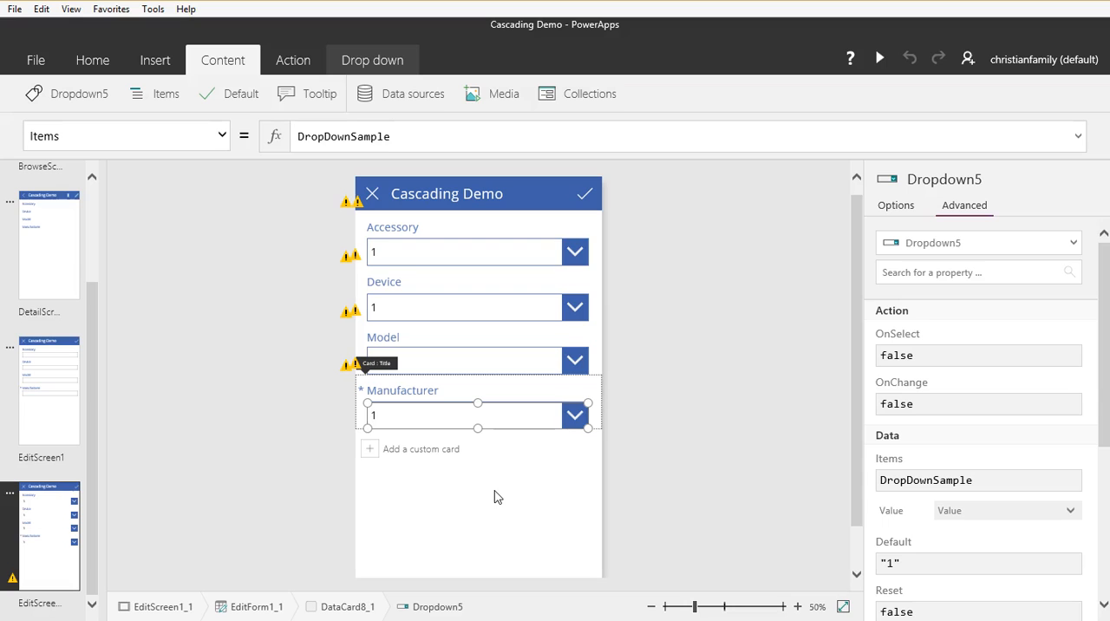
Step: Delete the Accessory card's error message text box and set the card's Update property to Accessory
left_click(354, 206)
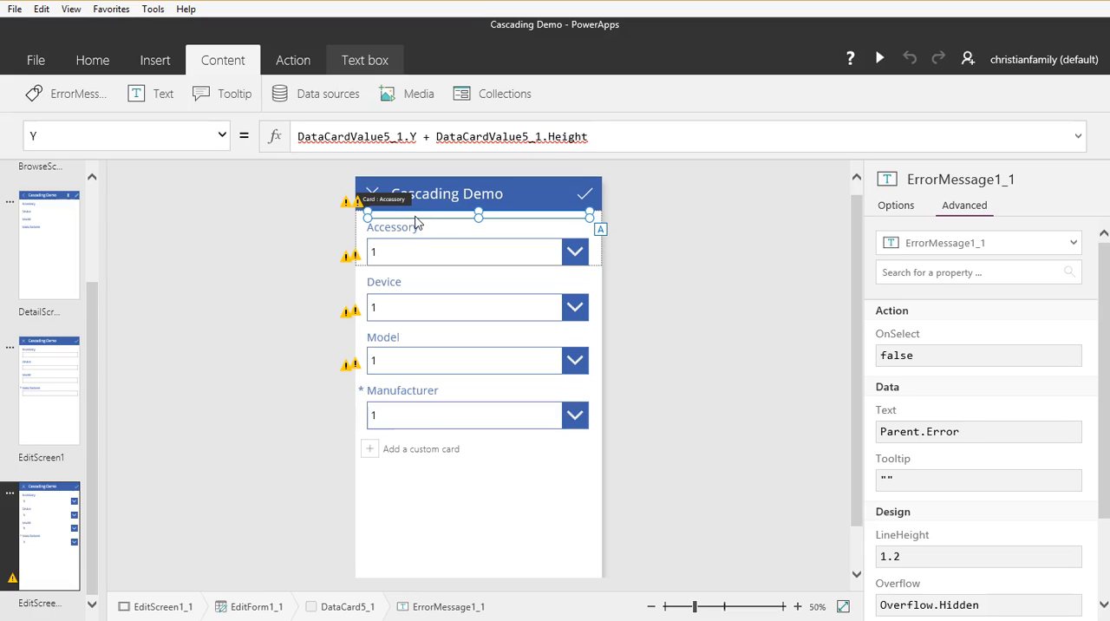
left_click(348, 198)
left_click(344, 206)
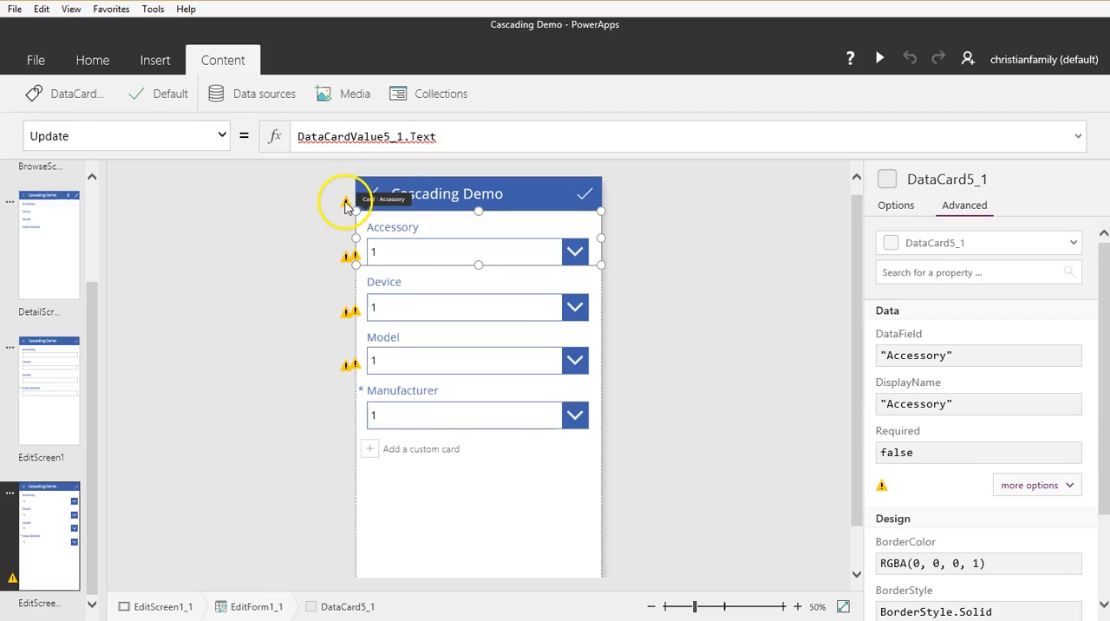
left_click_drag(463, 136, 293, 142)
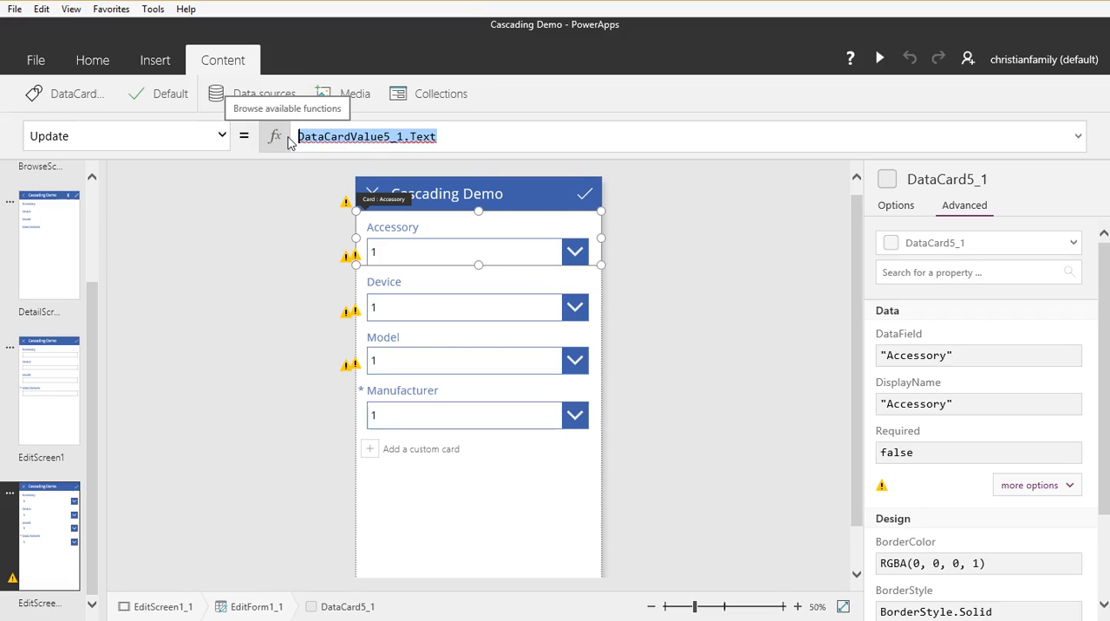
type("Acc")
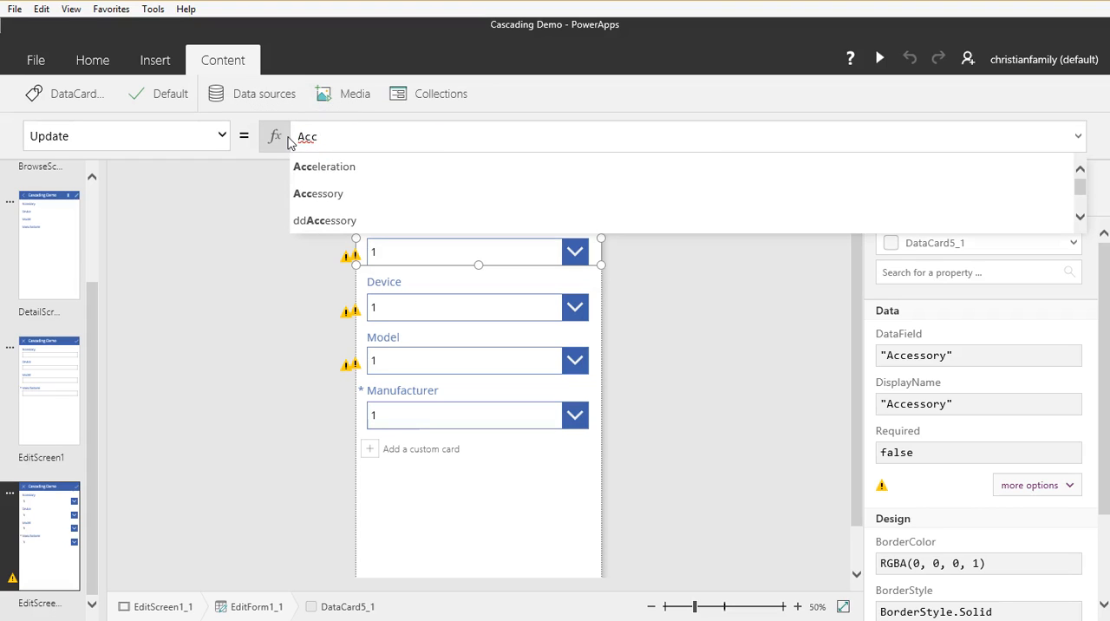
key("Down")
key("Tab")
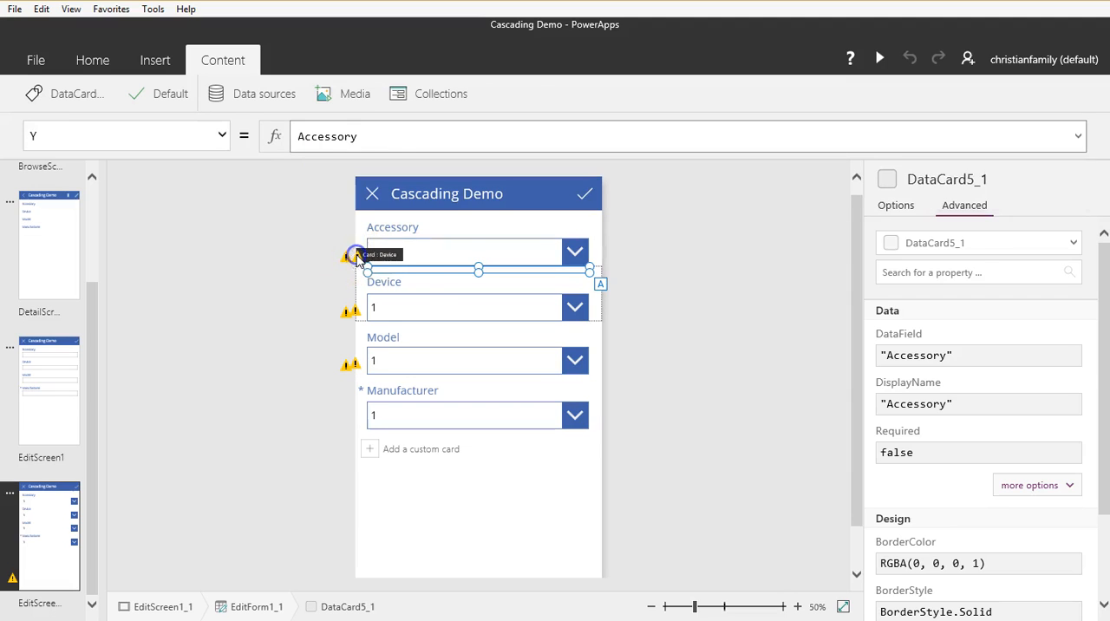
Step: Delete the error message text box from the Device card
left_click(410, 270)
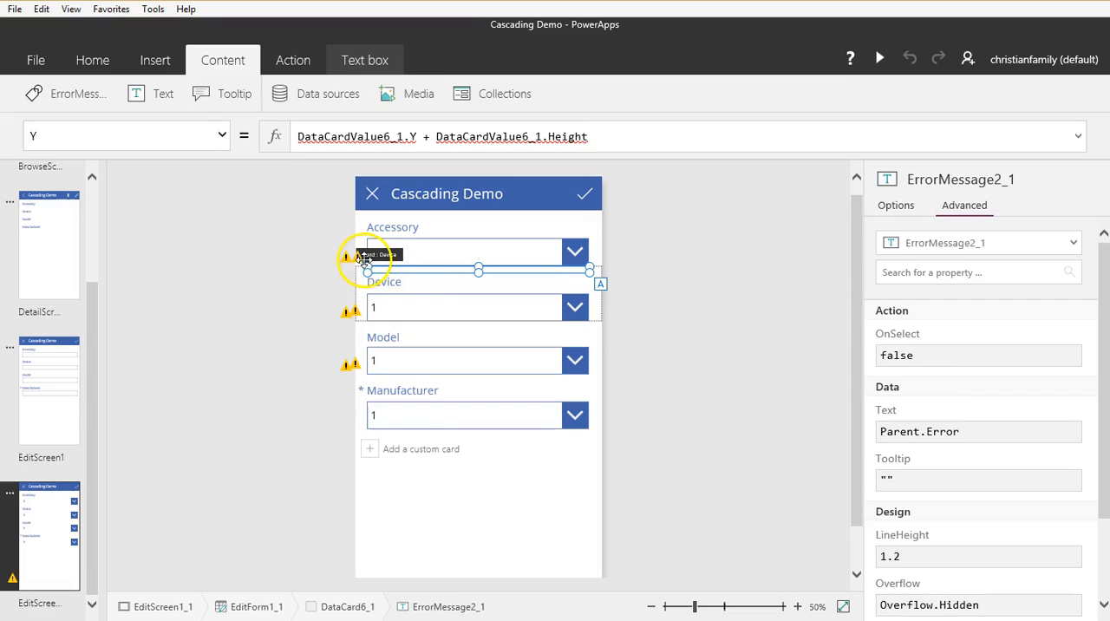
key("BackSpace")
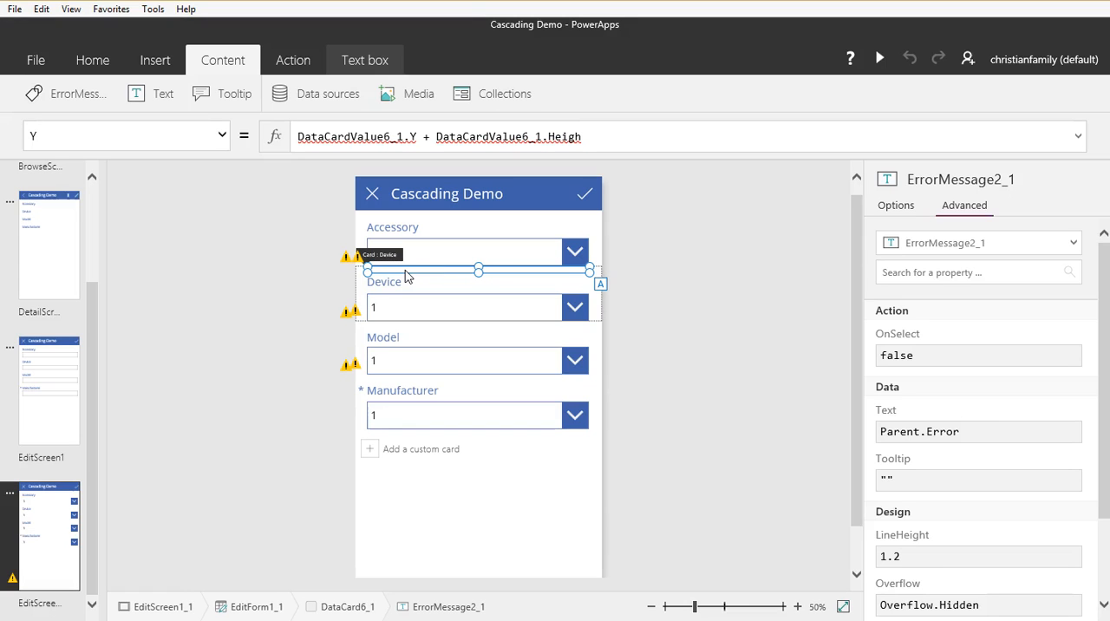
left_click(354, 261)
Step: Set the Device card's Update property to Device
left_click(348, 254)
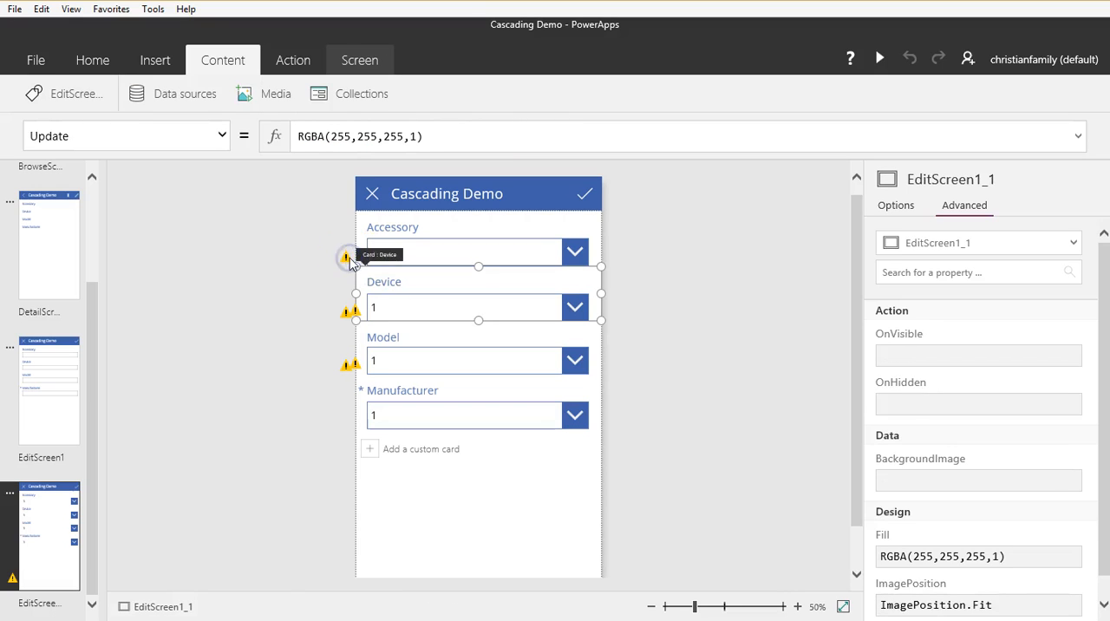
key("ctrl+a")
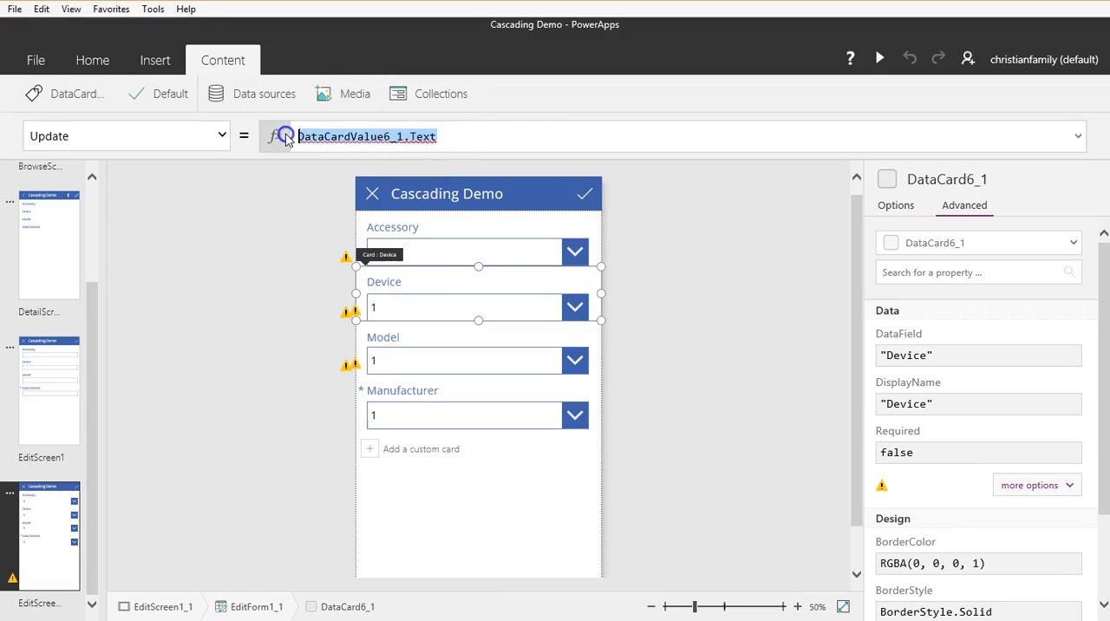
type("Dev")
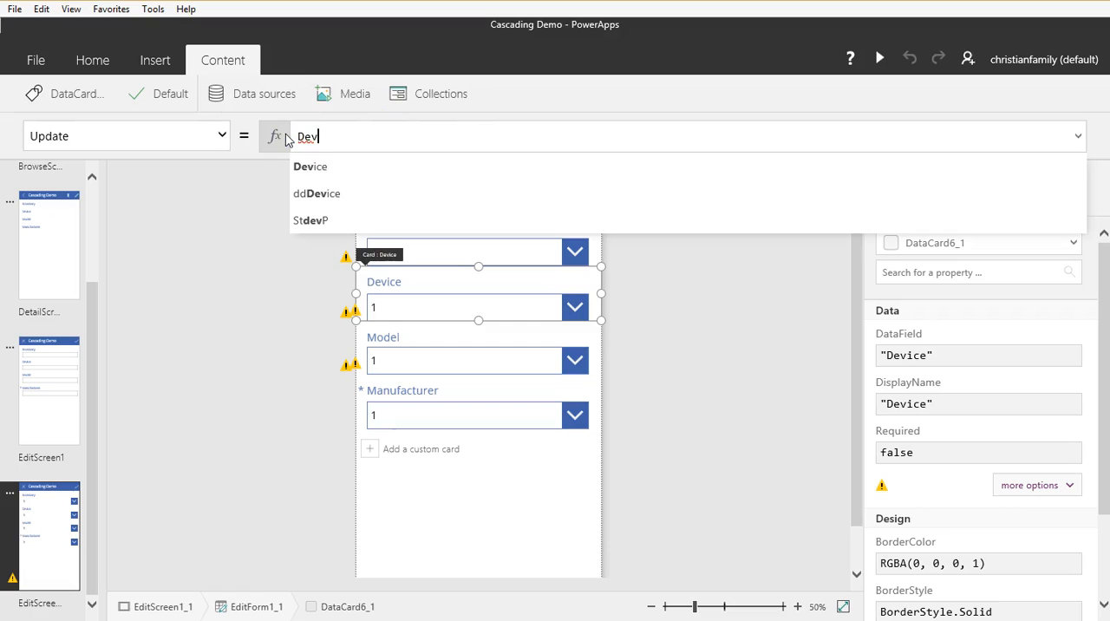
key("Down")
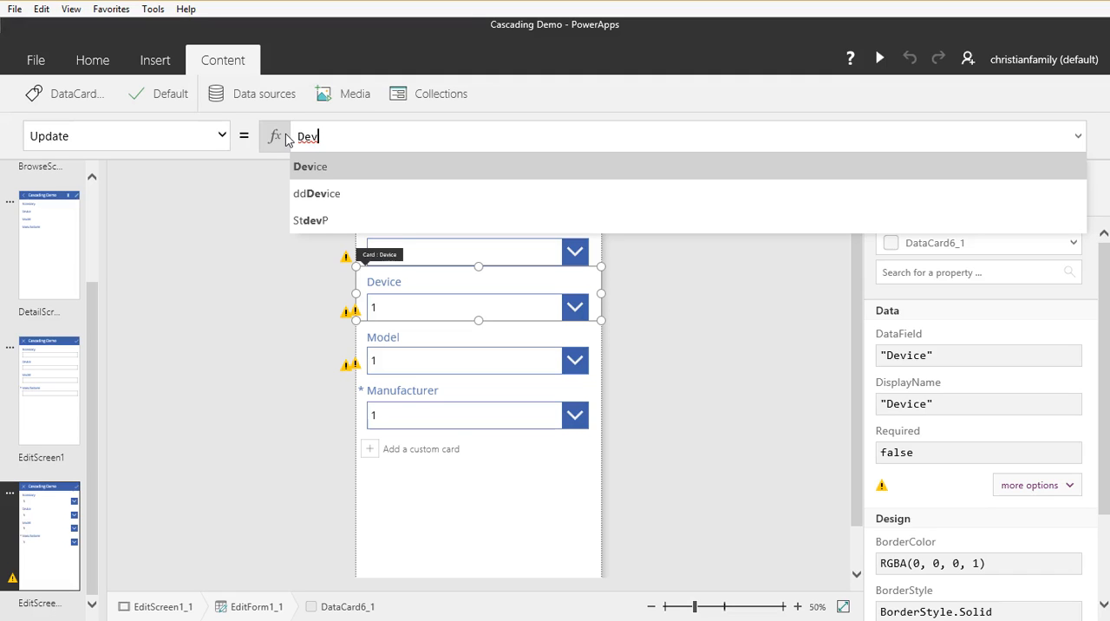
key("Tab")
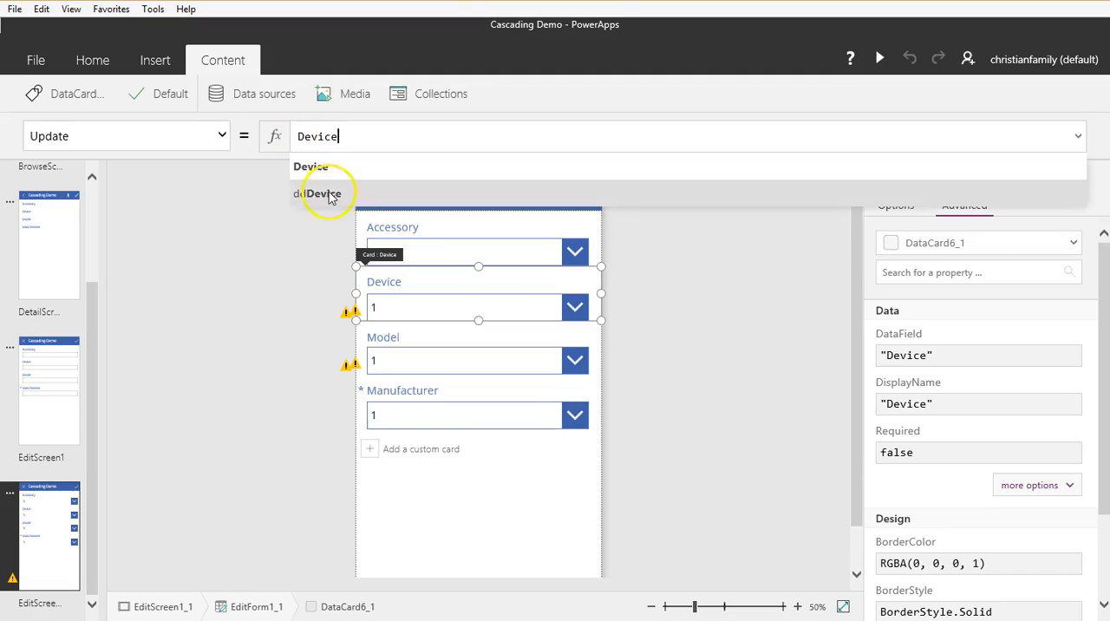
Step: Delete the Model card's error message text box and set the card's Update property to Model
left_click(360, 323)
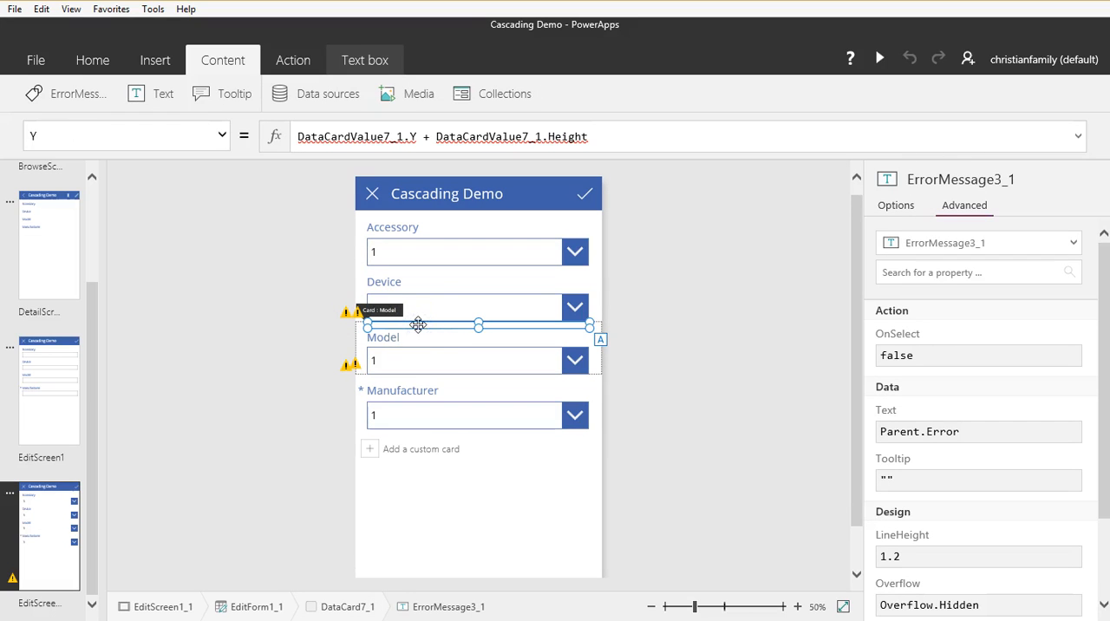
left_click(342, 312)
left_click(406, 89)
left_click_drag(444, 136, 297, 135)
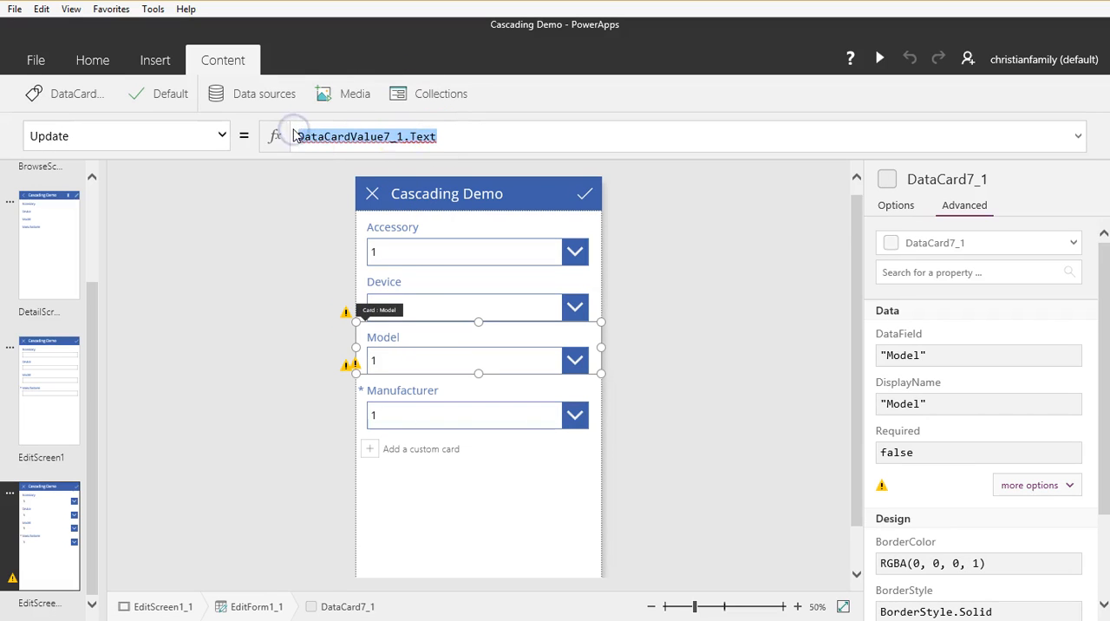
type("Model")
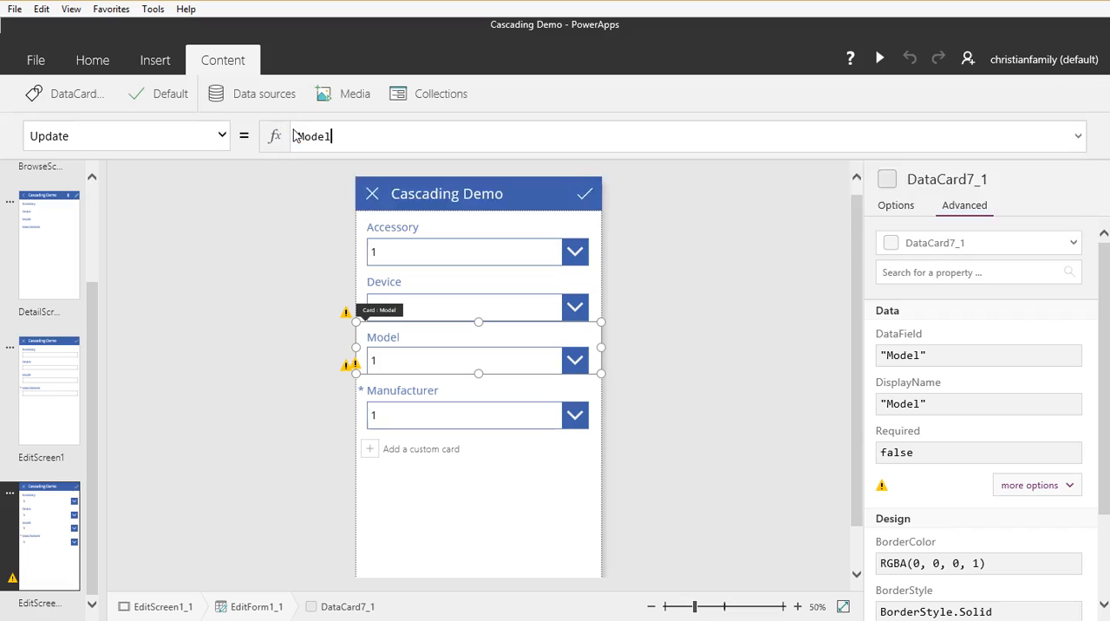
left_click(359, 418)
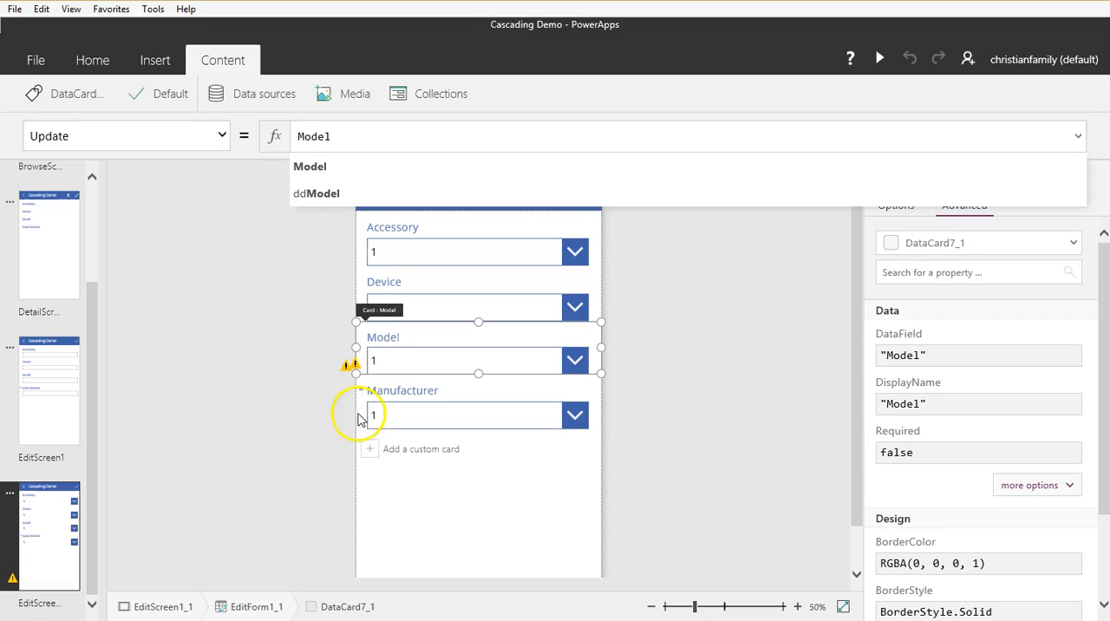
Step: Delete the error message text box from the Manufacturer card and select the card's remaining formula error
left_click(351, 369)
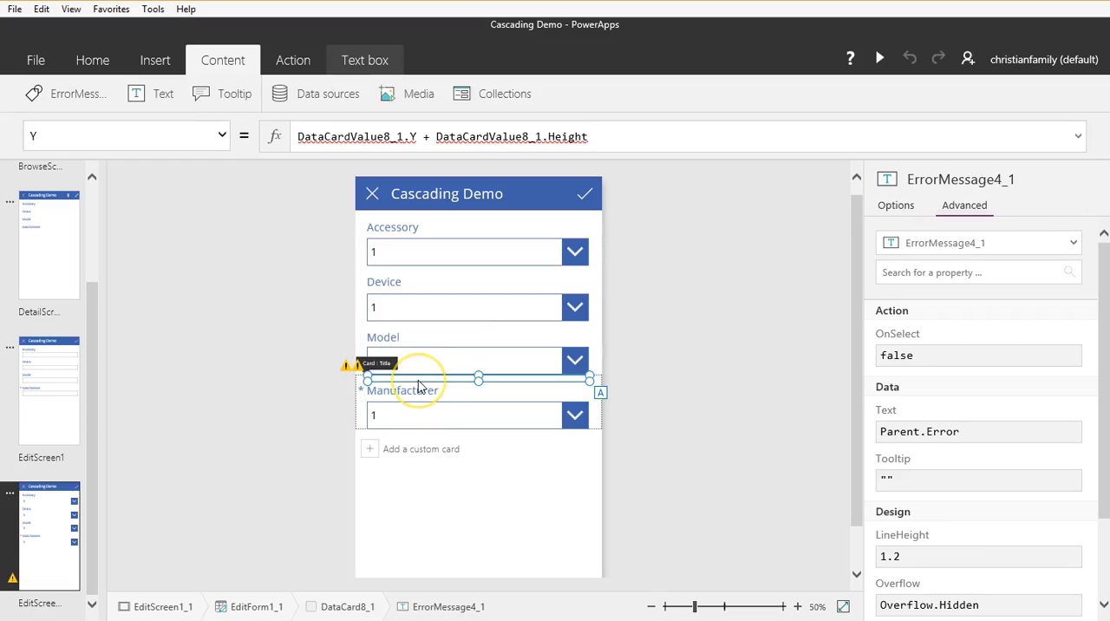
left_click(419, 386)
left_click(347, 367)
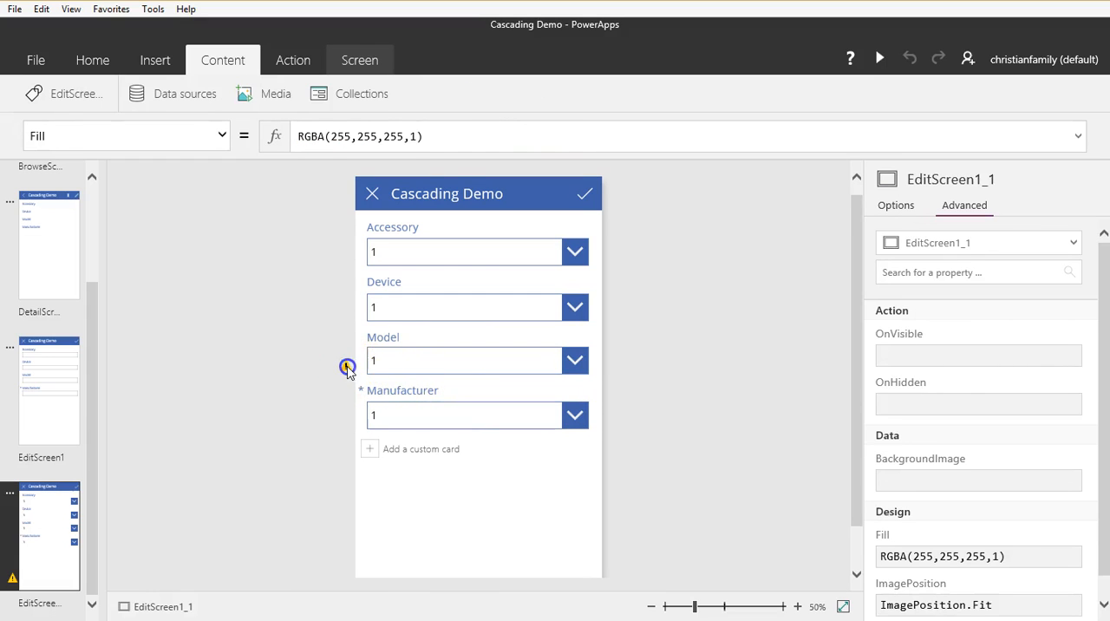
left_click_drag(453, 136, 283, 126)
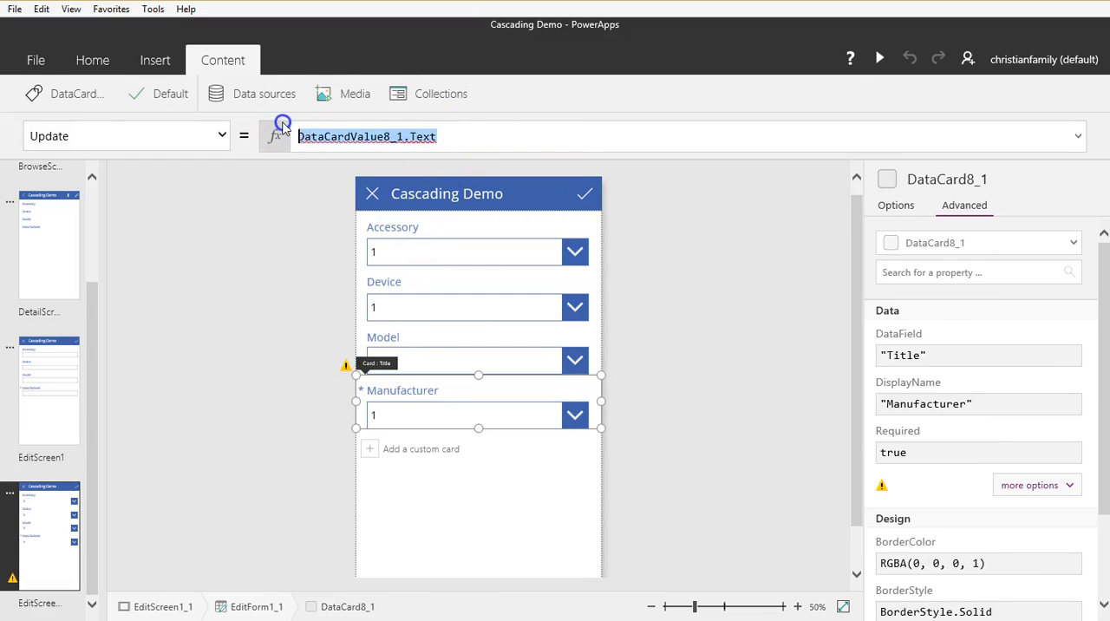
type("Man")
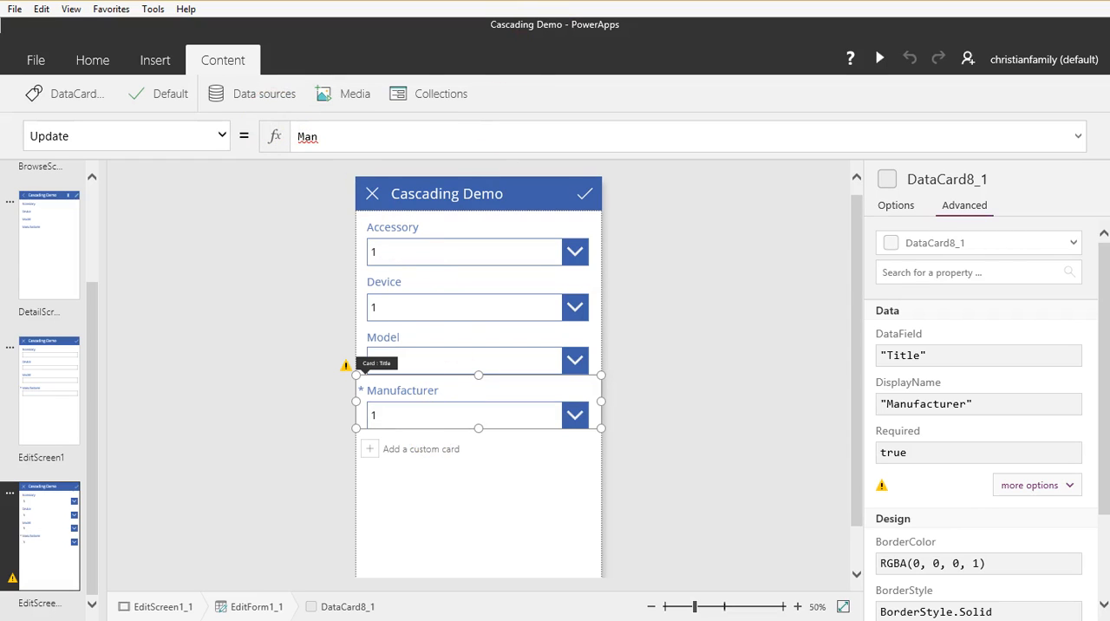
left_click(475, 2)
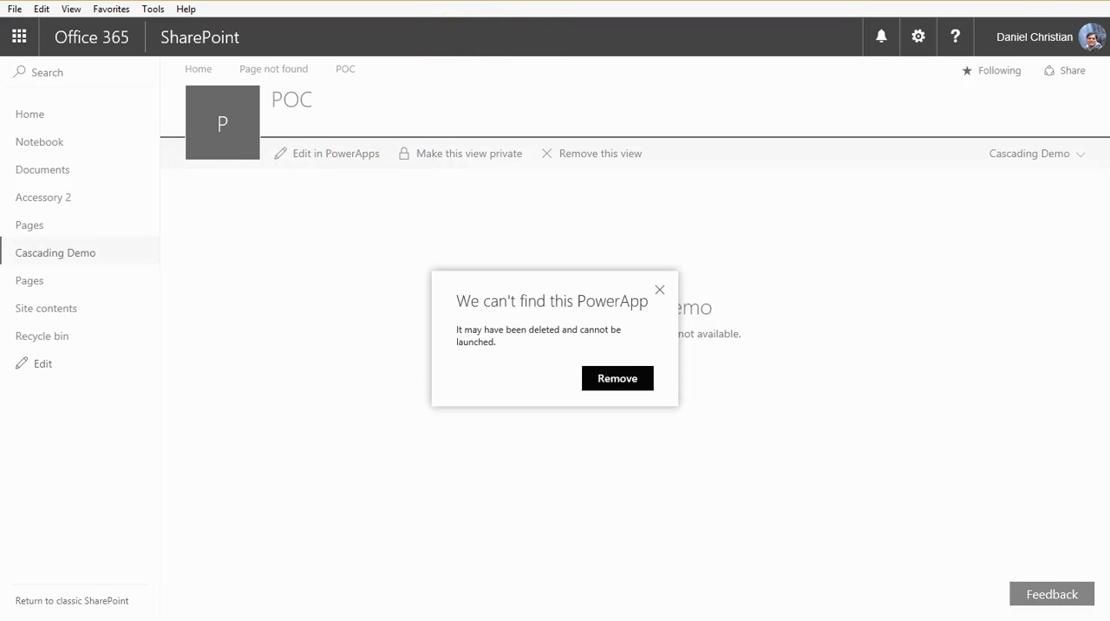
left_click(539, 2)
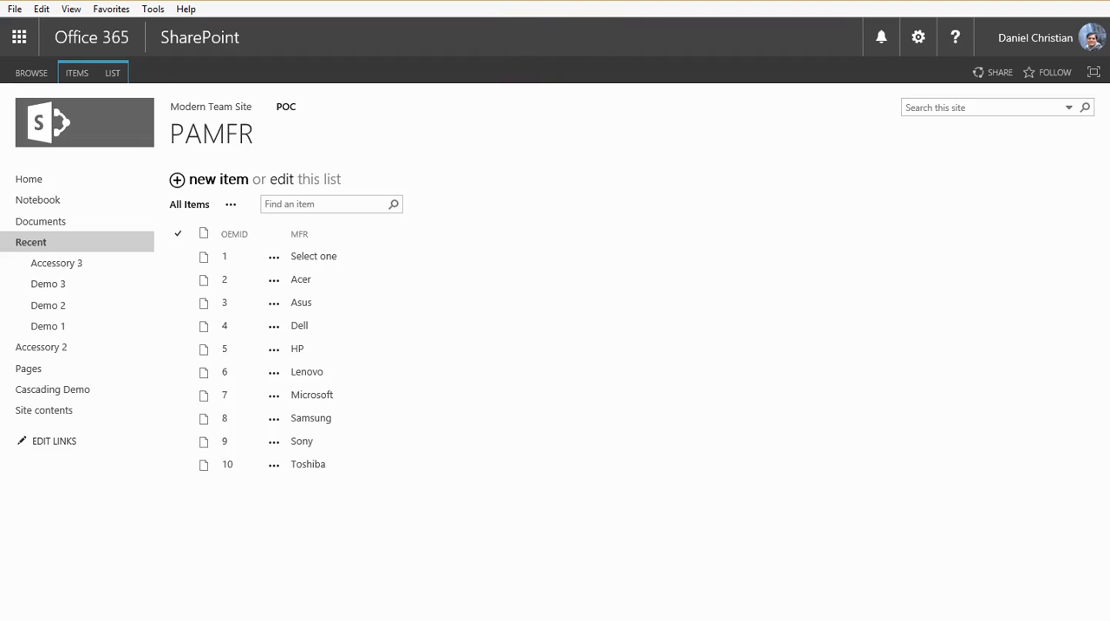
left_click(913, 2)
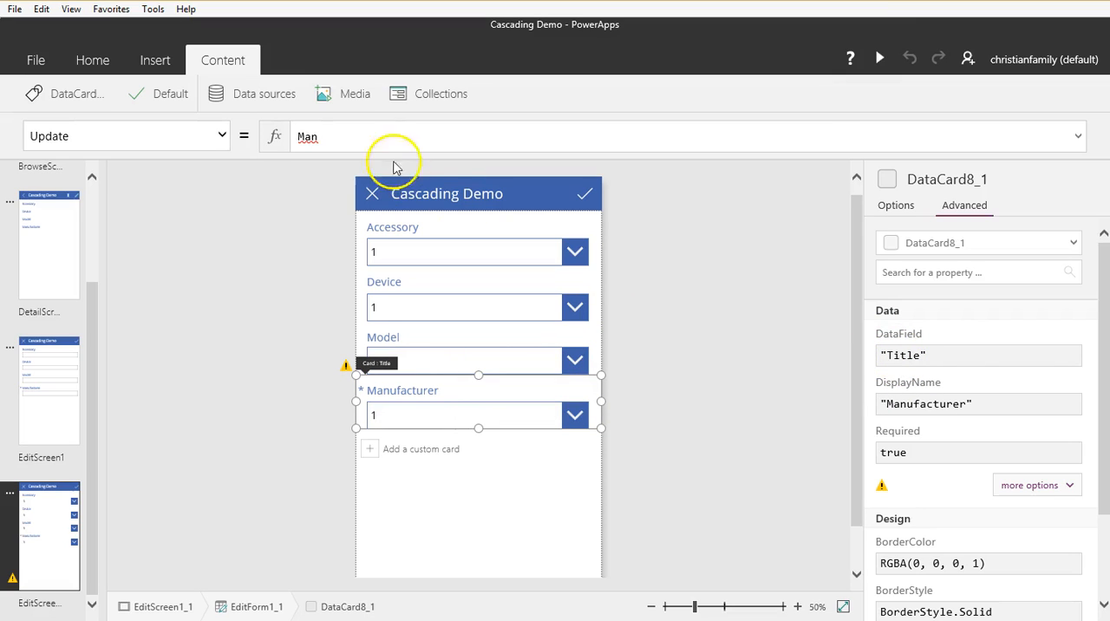
Step: Set the Manufacturer card's Update property to Title
left_click_drag(322, 136, 240, 134)
type("Ti")
key("Down")
key("Down")
key("Down")
key("Down")
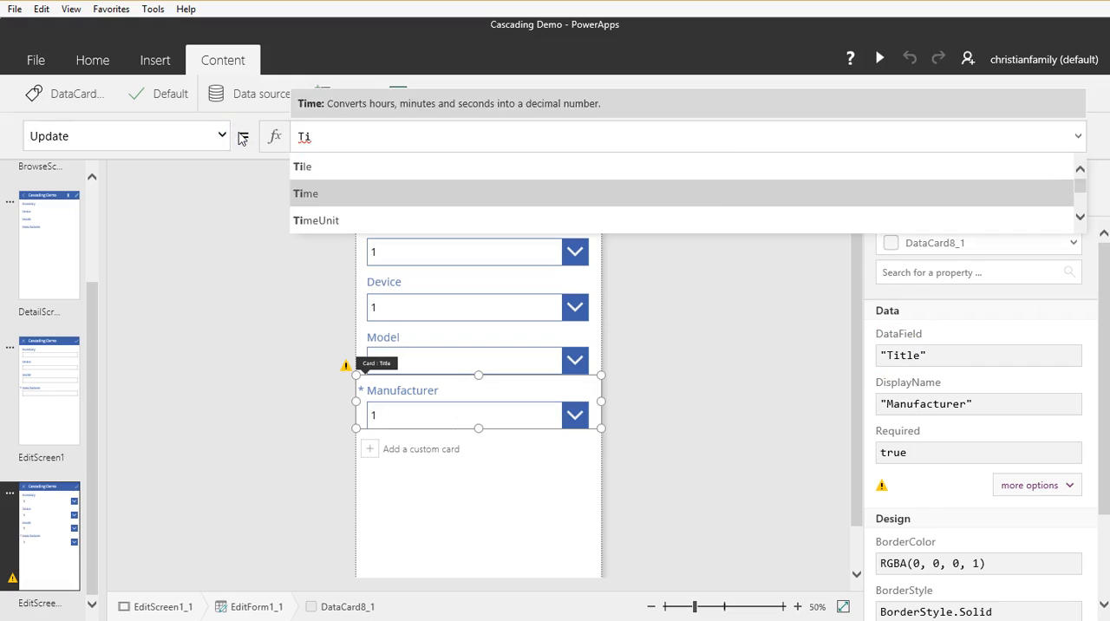
key("Tab")
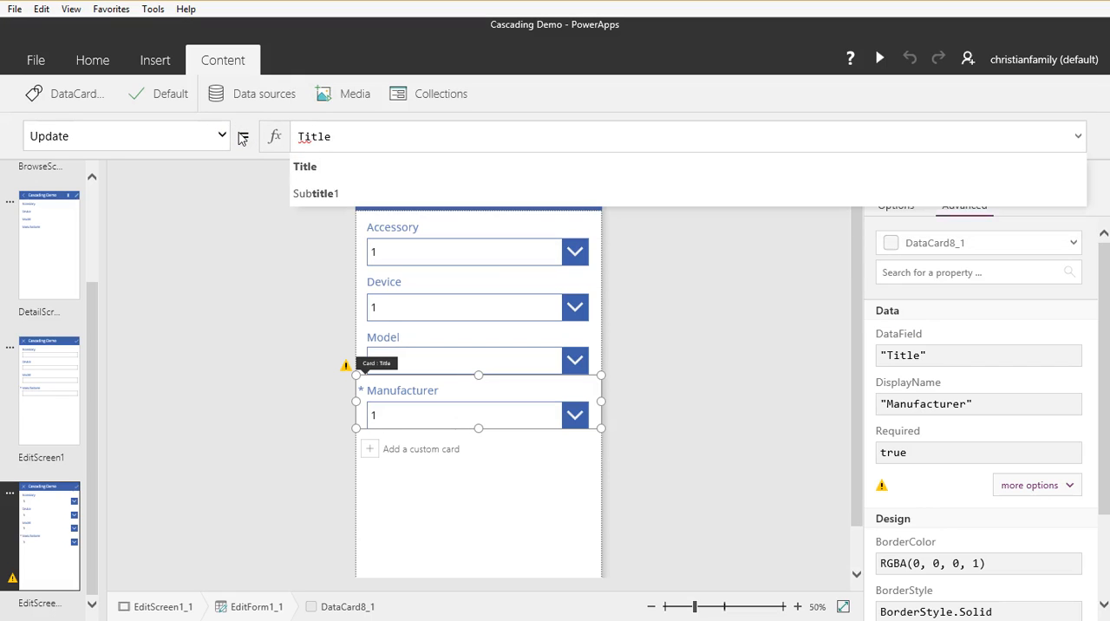
left_click(523, 508)
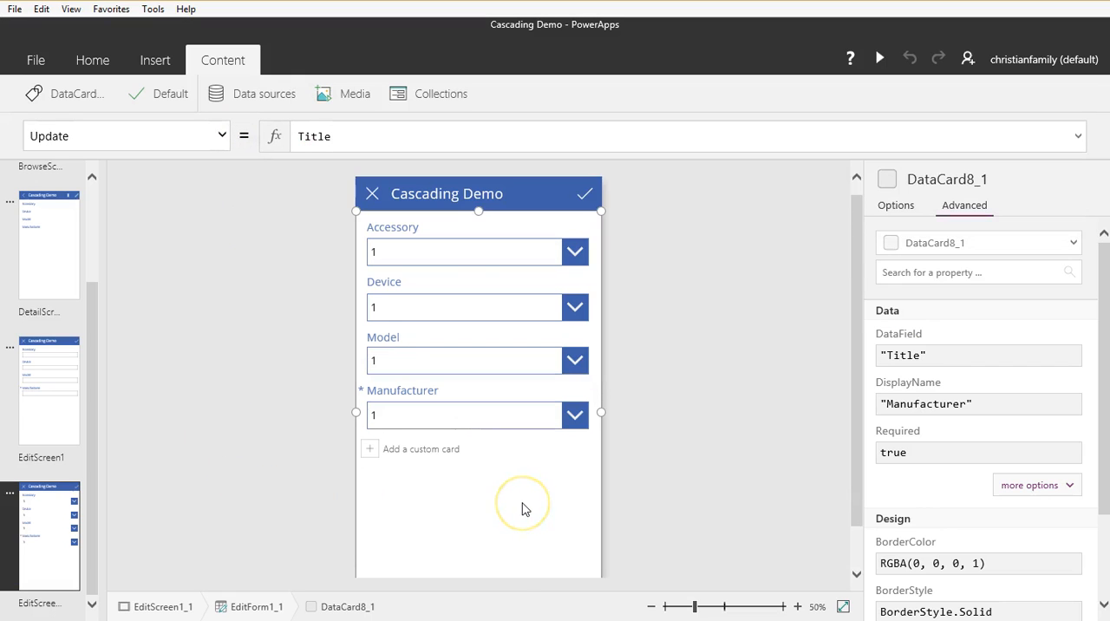
Step: Start adding a SharePoint Online data source for the edit form and connect to the POC site by its URL
left_click(439, 482)
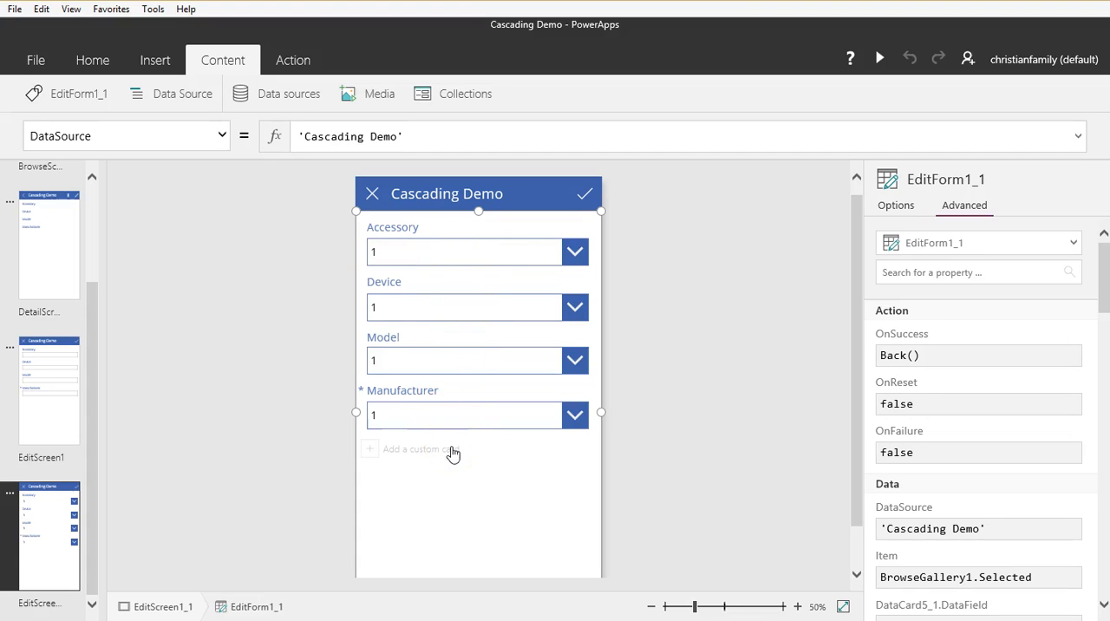
left_click(287, 91)
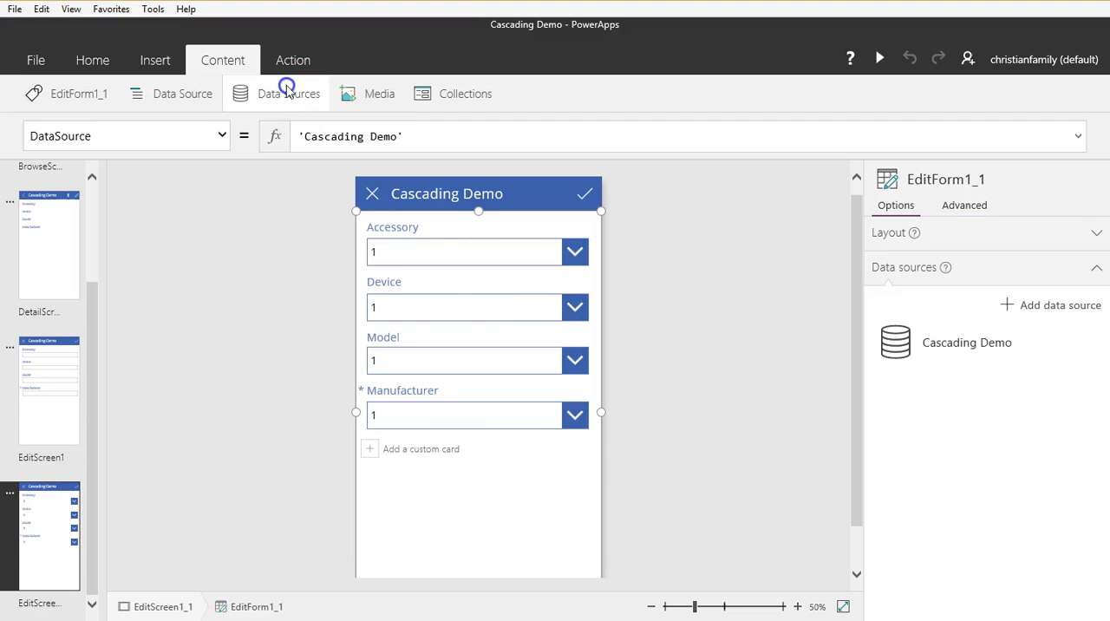
left_click(1048, 304)
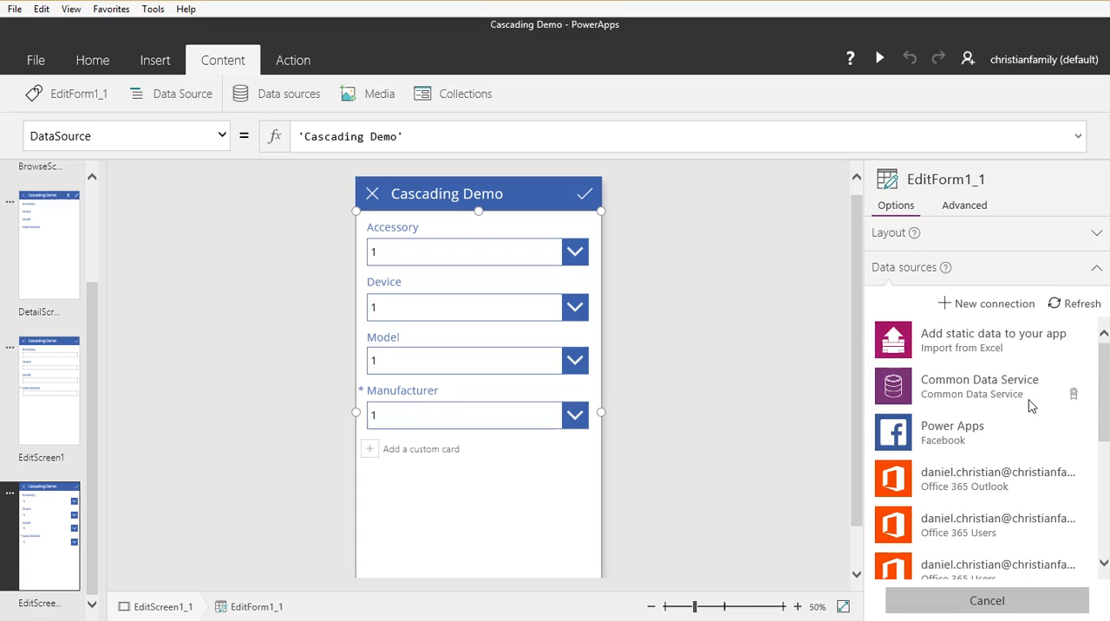
scroll(1030, 407, "down", 5)
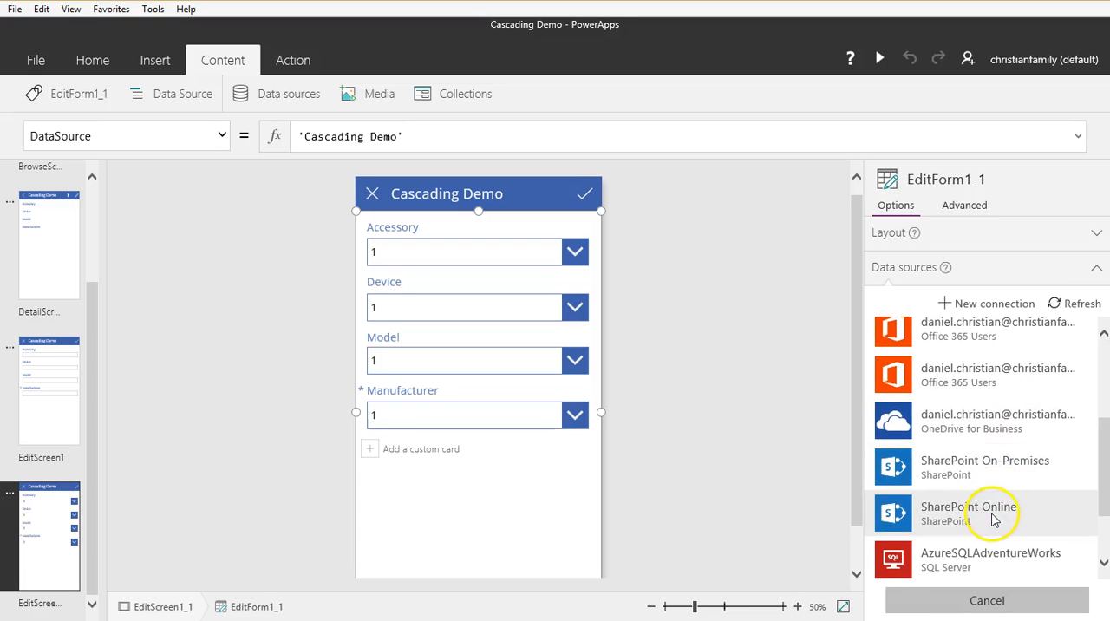
left_click(991, 517)
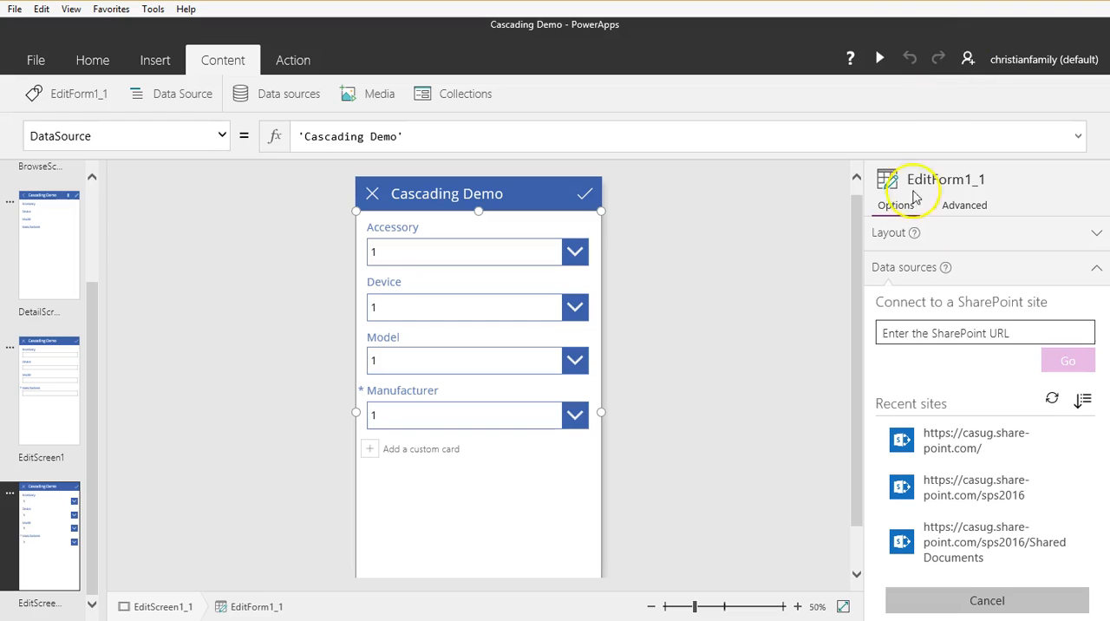
left_click(944, 332)
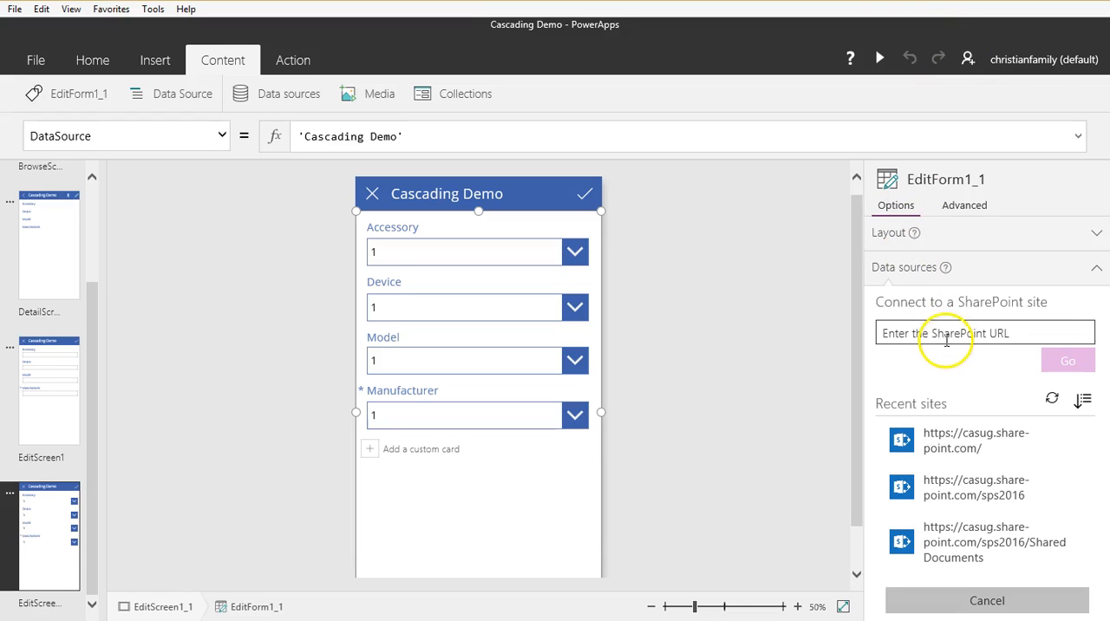
key("ctrl+v")
key("Return")
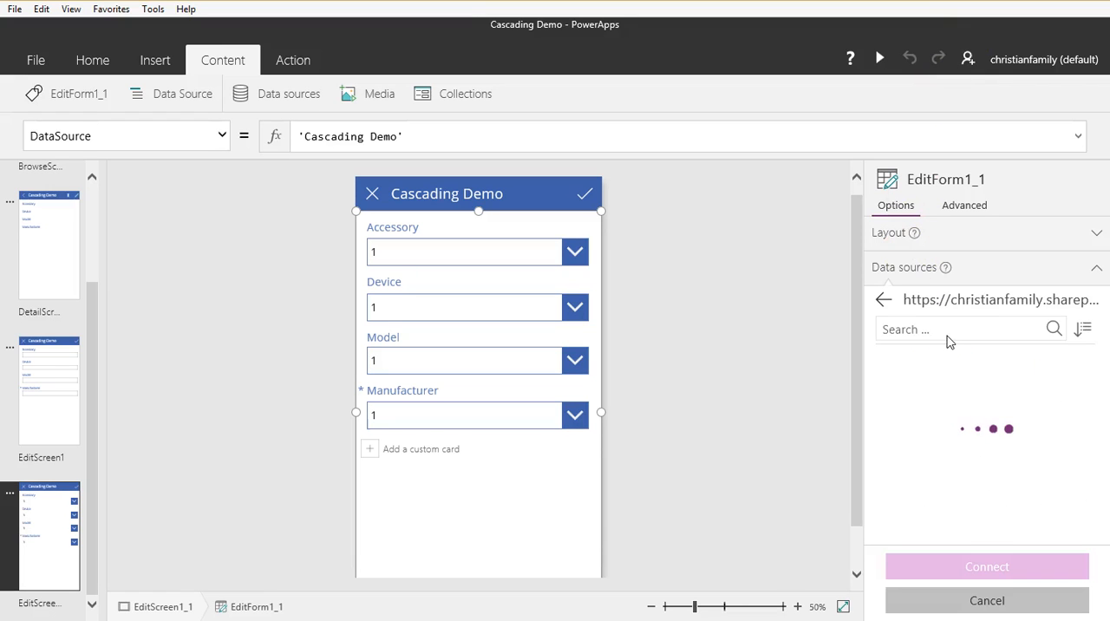
Step: Connect the PAModel, PADevices, PAMFR and PAAccessory lists as data sources
left_click_drag(1084, 418, 1091, 501)
left_click(890, 387)
left_click(890, 427)
left_click(890, 467)
left_click(890, 507)
left_click(978, 577)
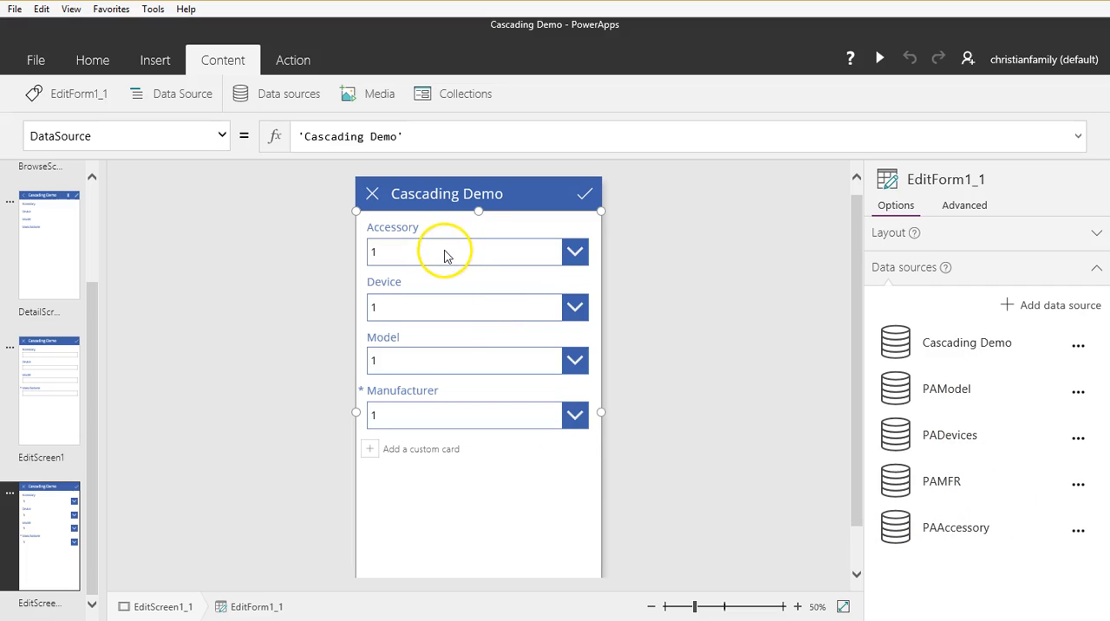
Step: Reorder the edit form's cards to Manufacturer (Title), Device, Model, Accessory
left_click(521, 399)
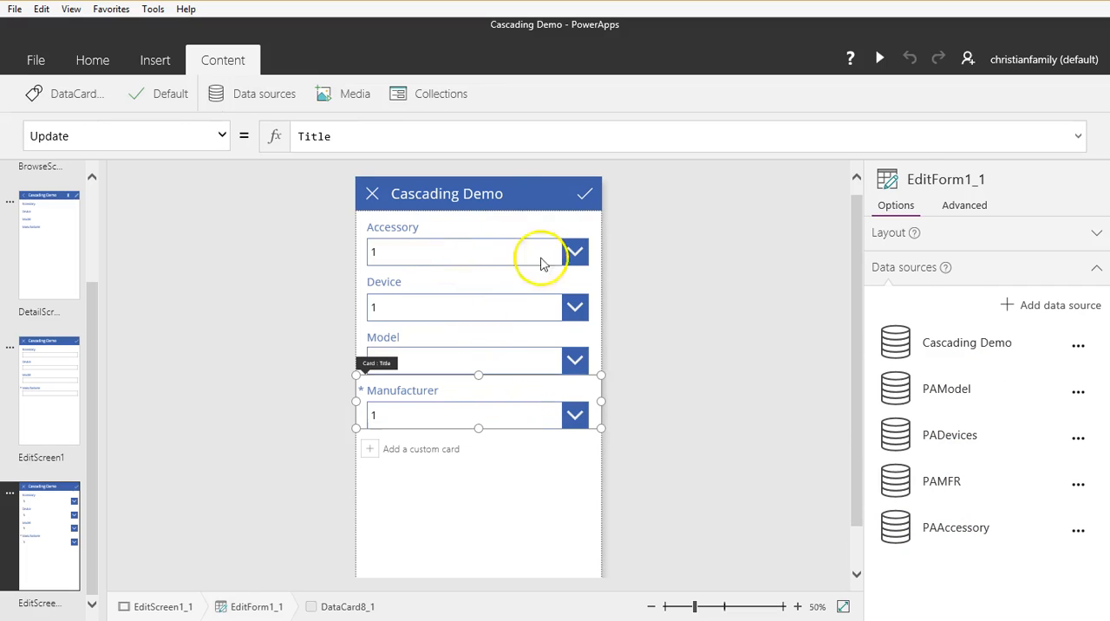
left_click(566, 228)
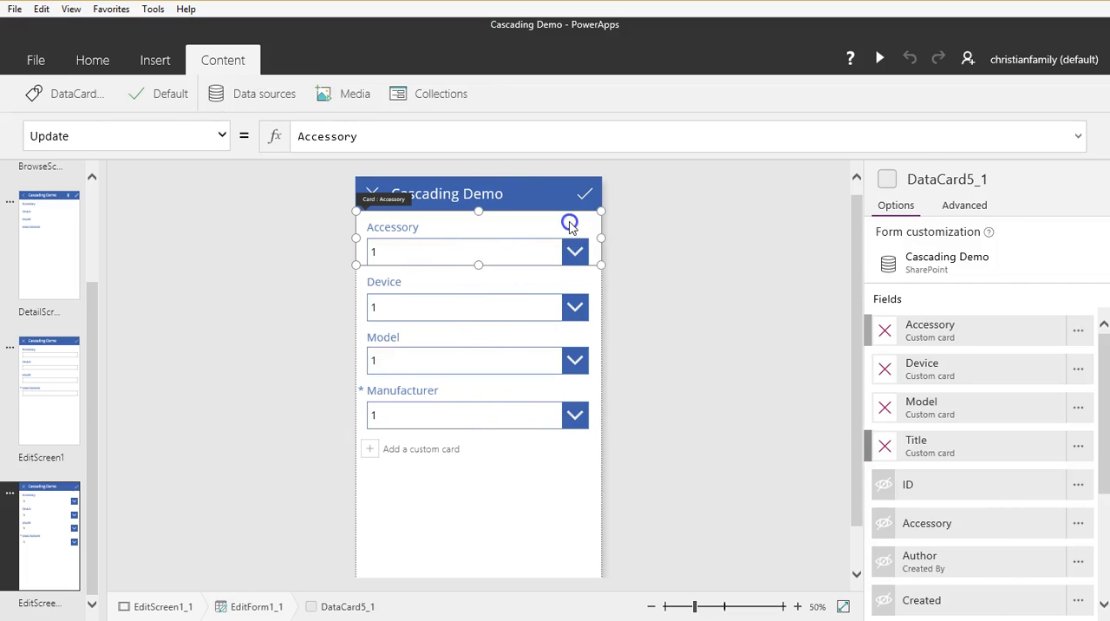
left_click(581, 455)
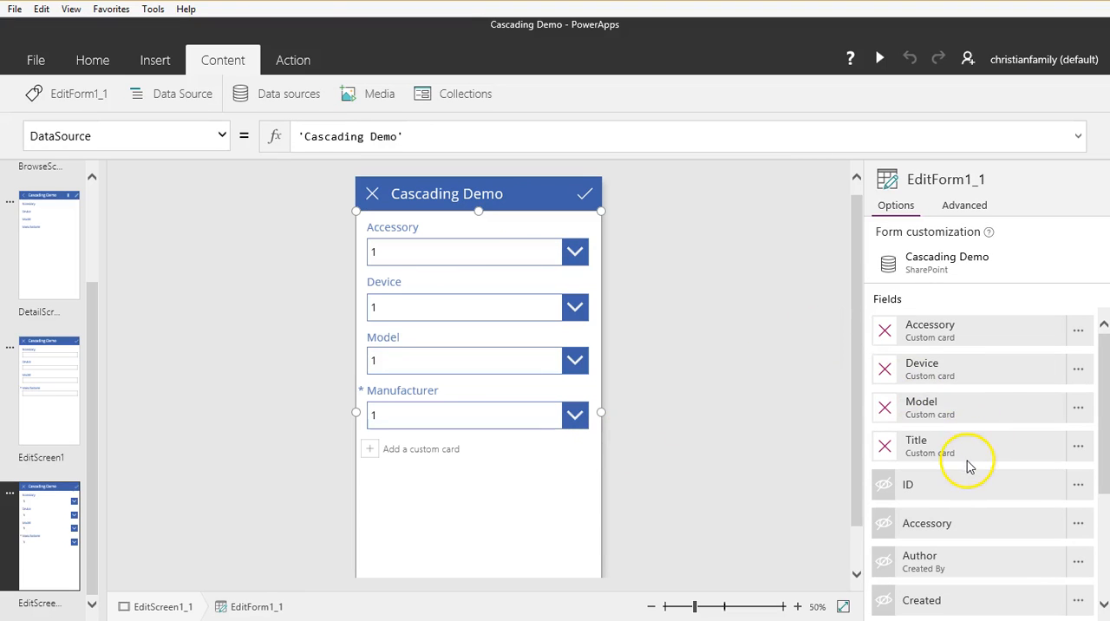
left_click_drag(969, 451, 961, 324)
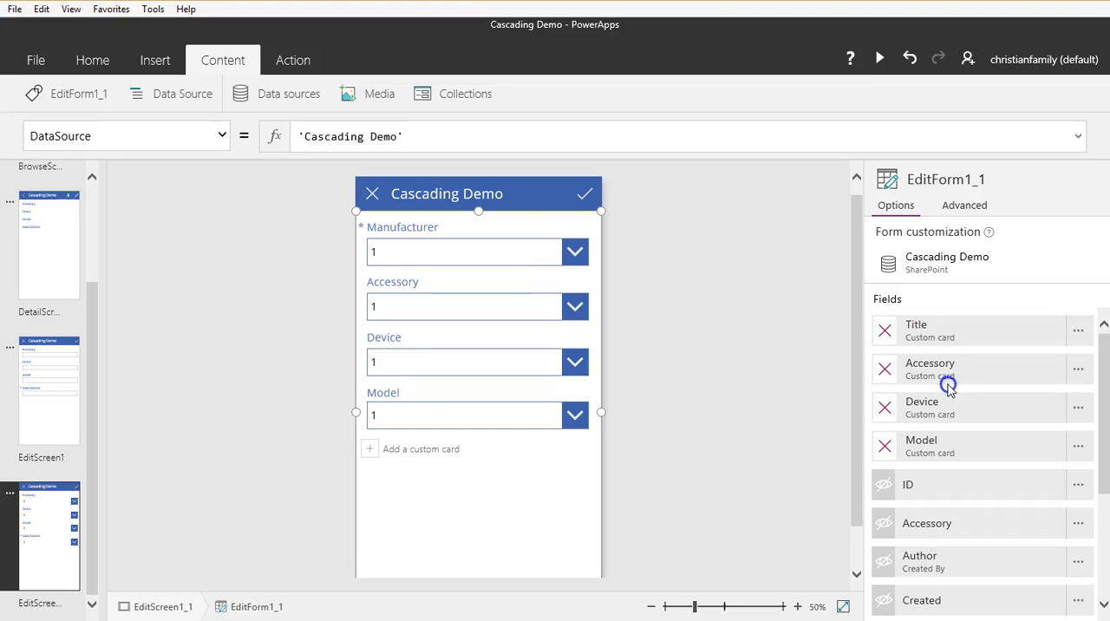
left_click_drag(943, 408, 927, 359)
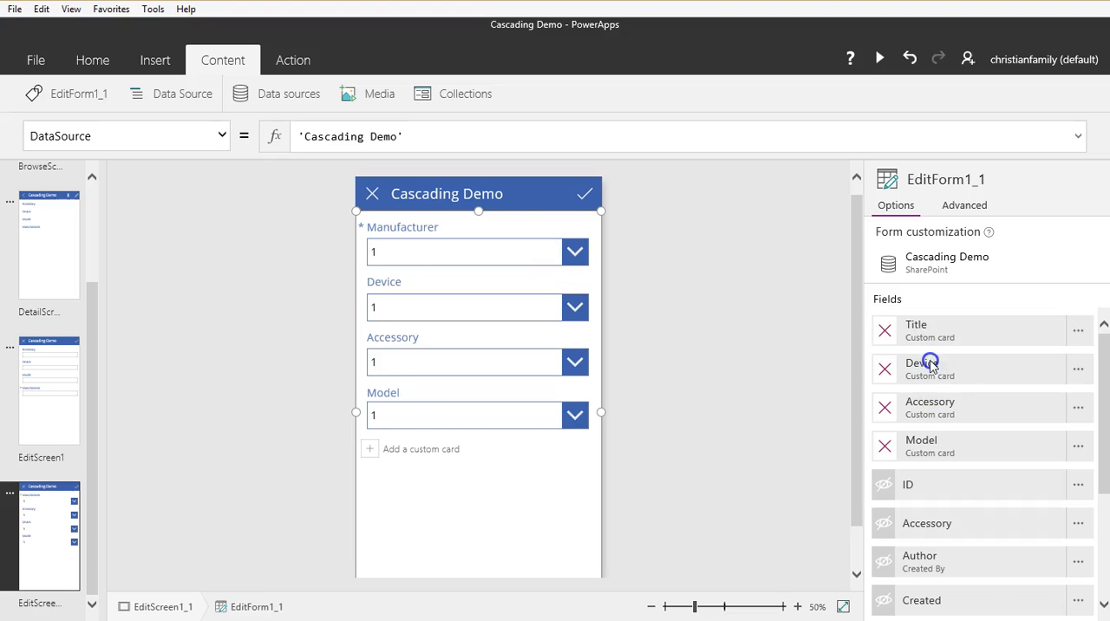
left_click_drag(937, 458, 930, 405)
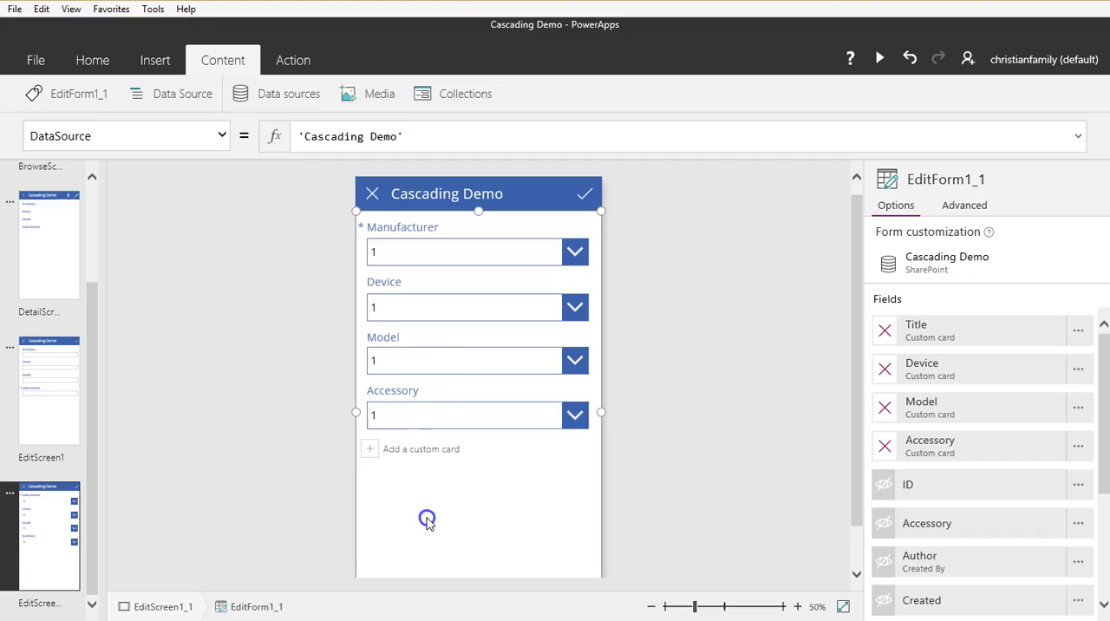
Step: Set the Items property of the Manufacturer card's drop-down to PAMFR.MFR
left_click(438, 252)
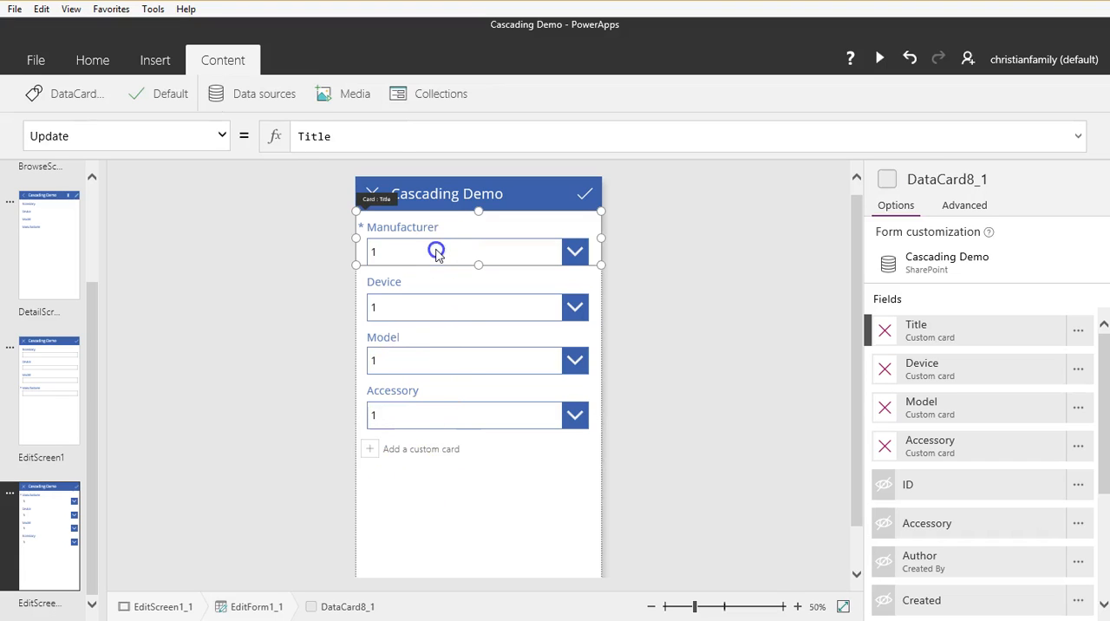
left_click(437, 250)
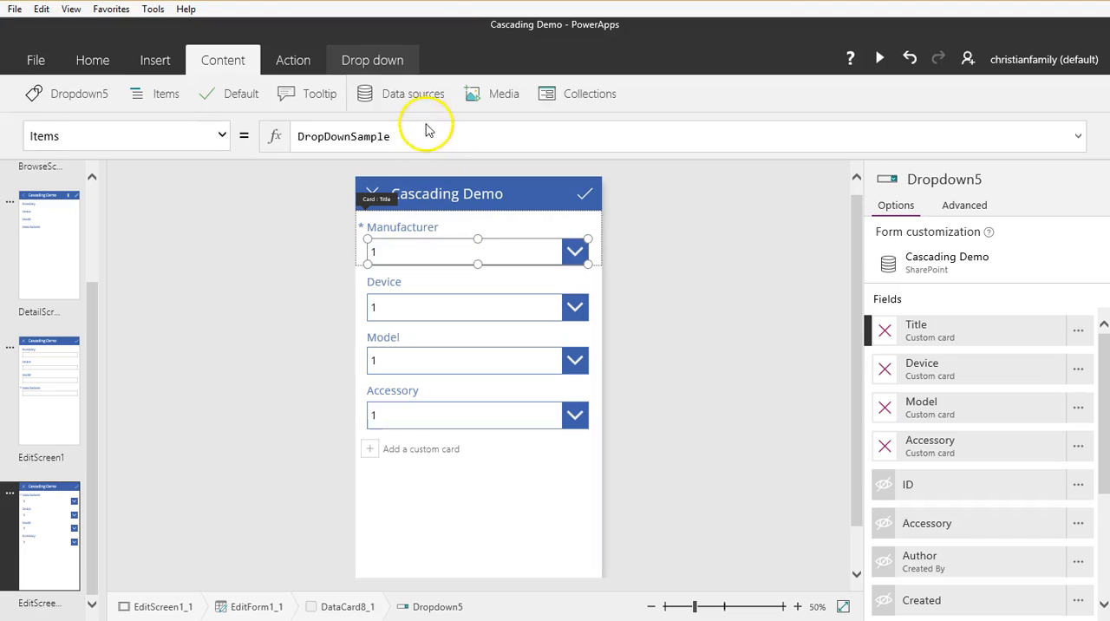
left_click_drag(425, 135, 293, 139)
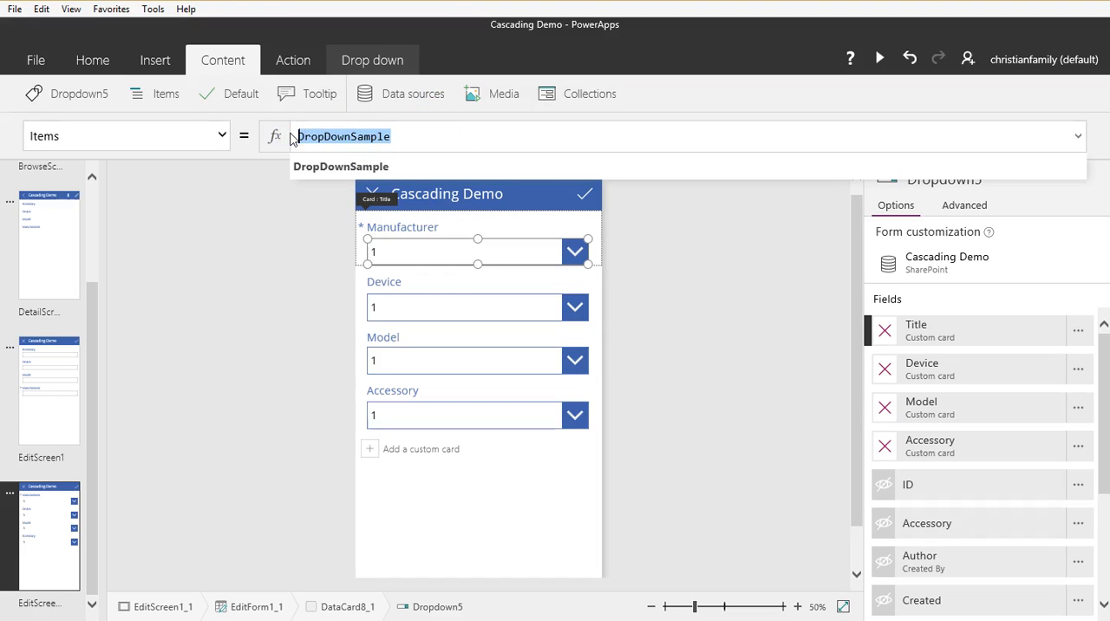
type("PAMF")
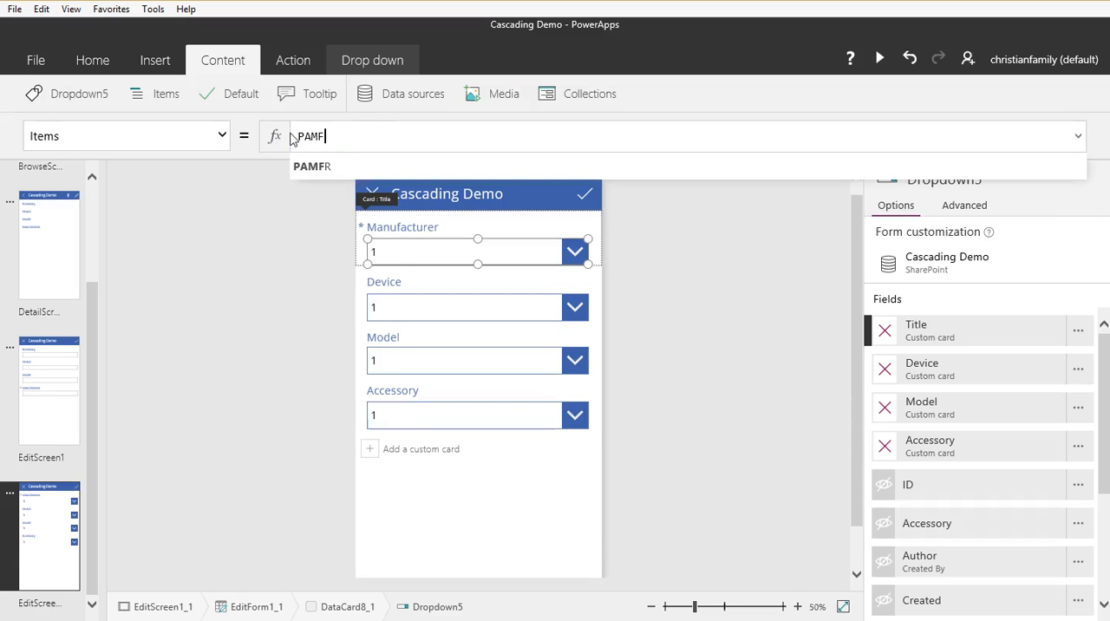
type("R.")
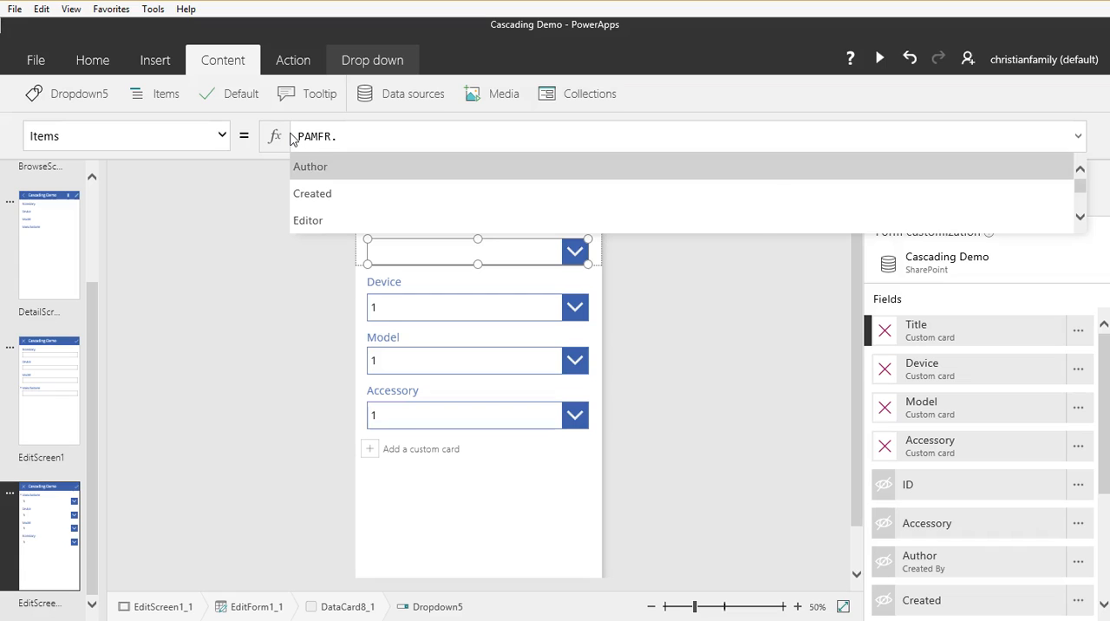
key("Down")
key("Down")
key("Down")
key("Down")
key("Down")
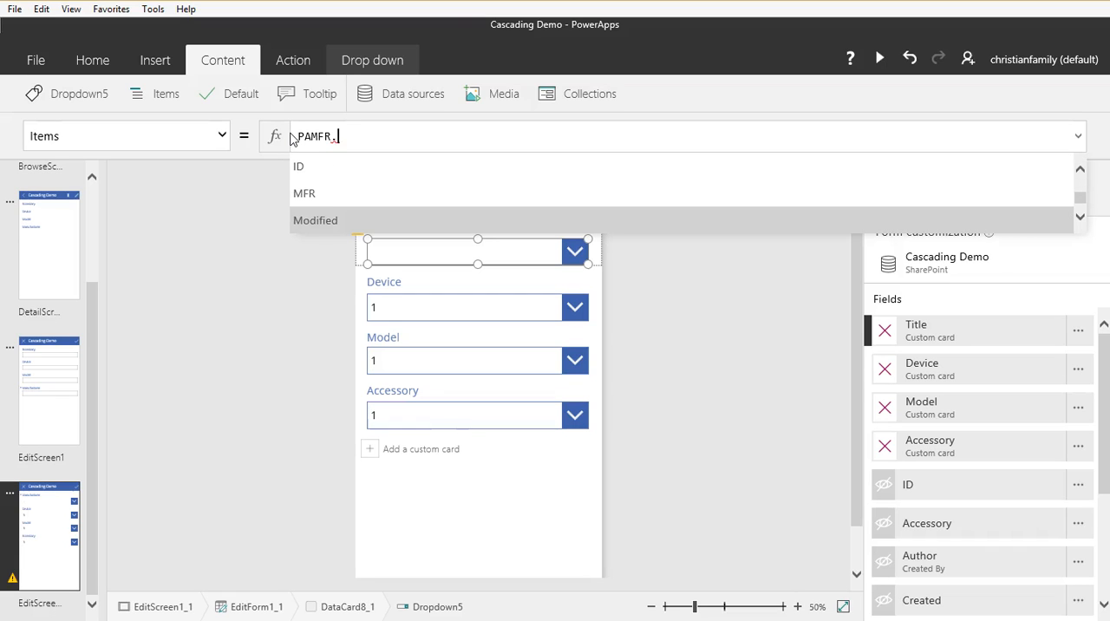
key("Up")
key("Tab")
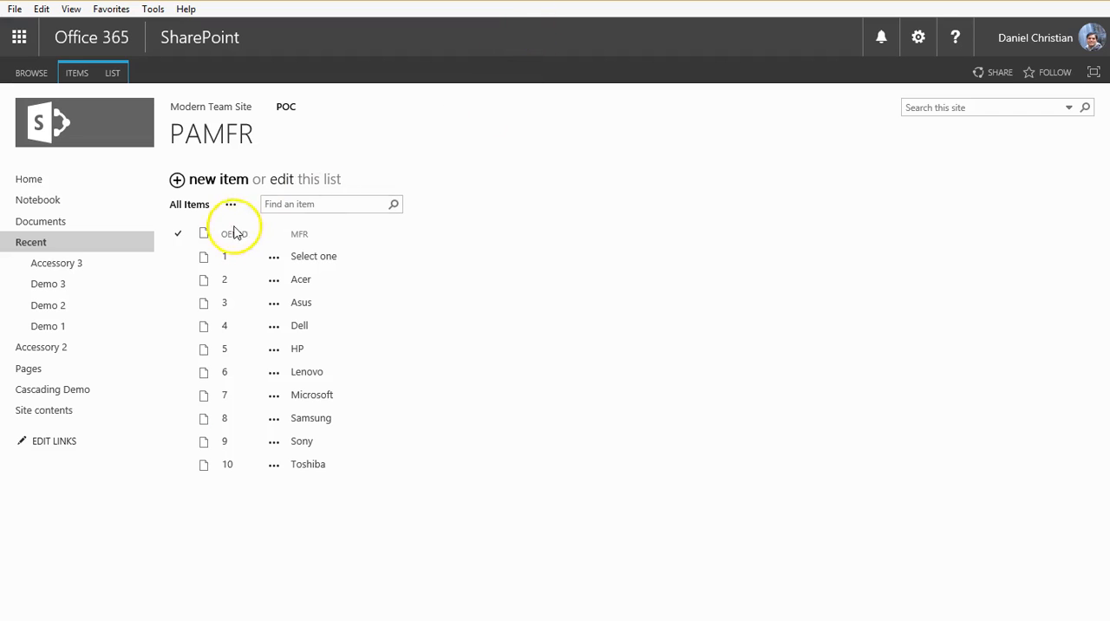
left_click(310, 256)
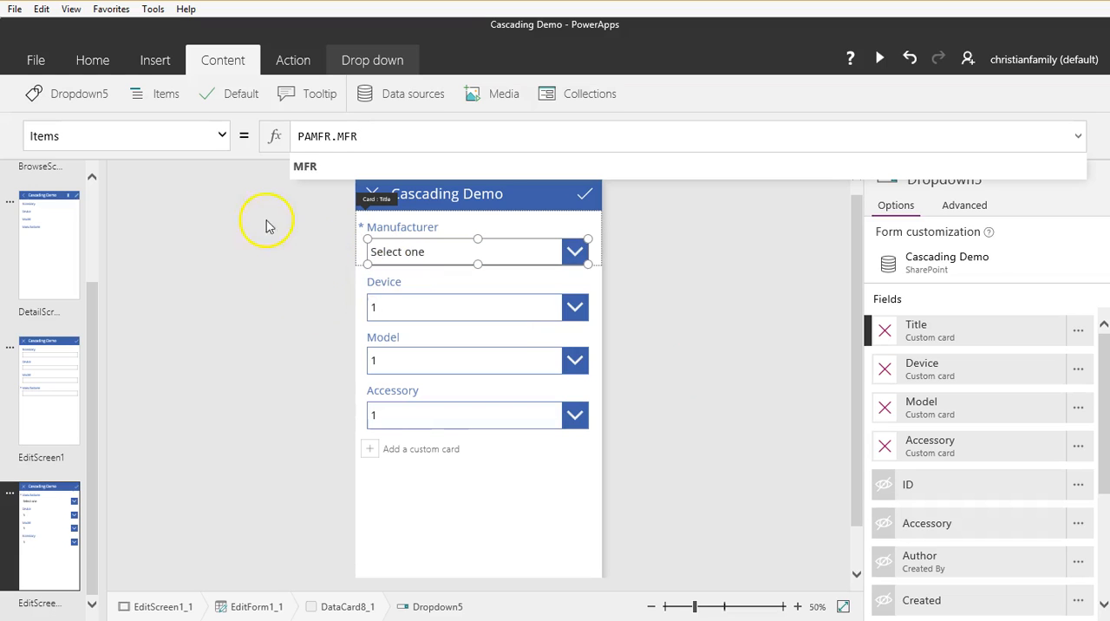
Step: Save the Cascading Demo app and return to the edit screen
left_click(40, 60)
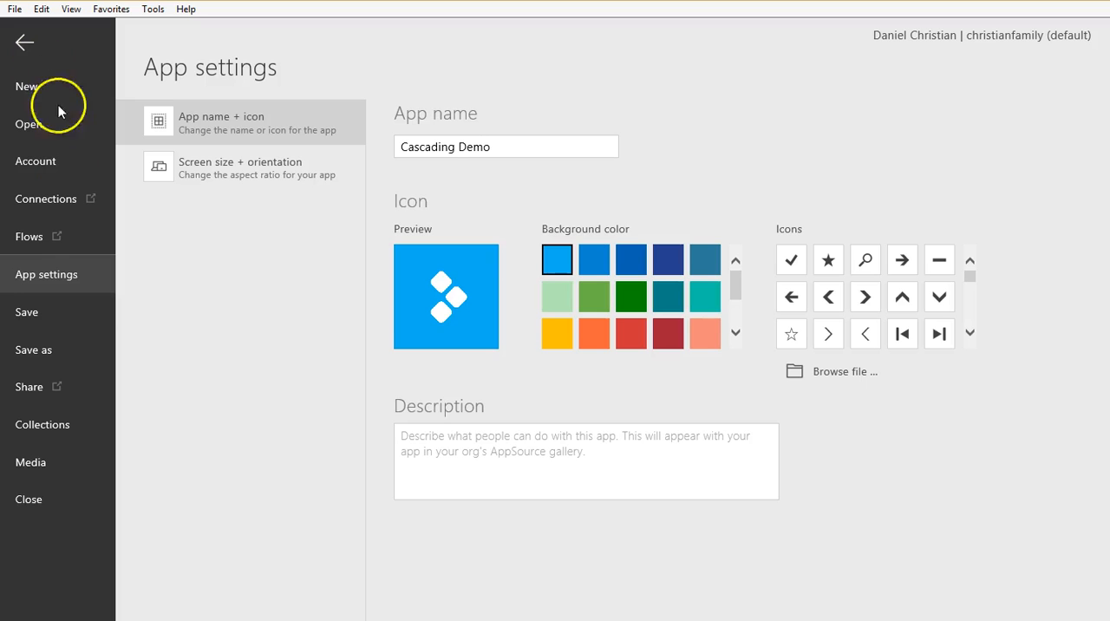
left_click(36, 318)
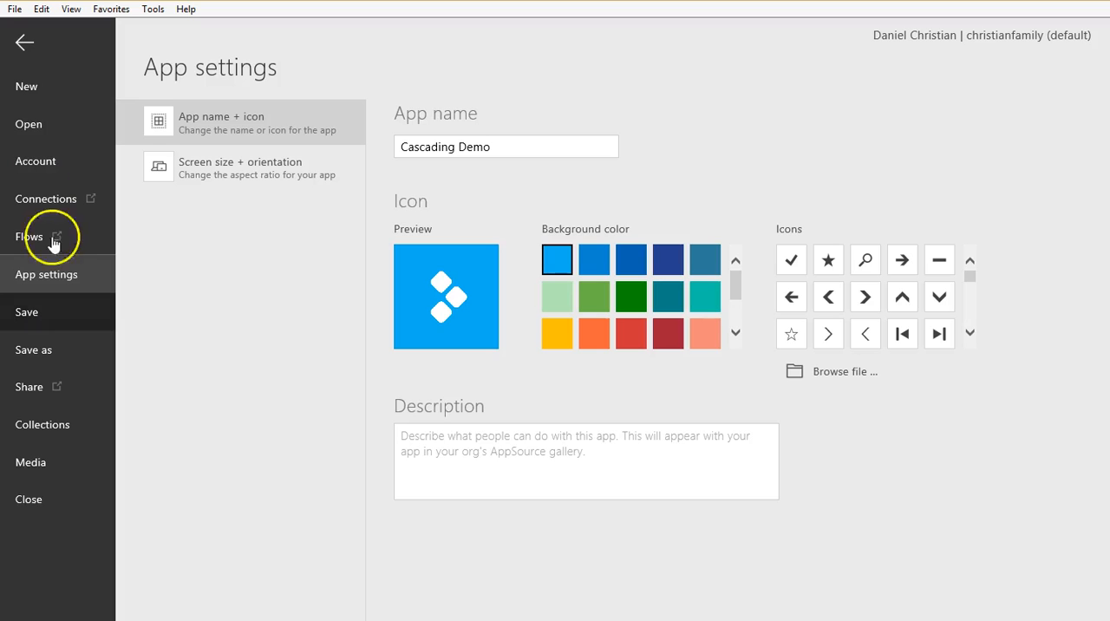
left_click(22, 49)
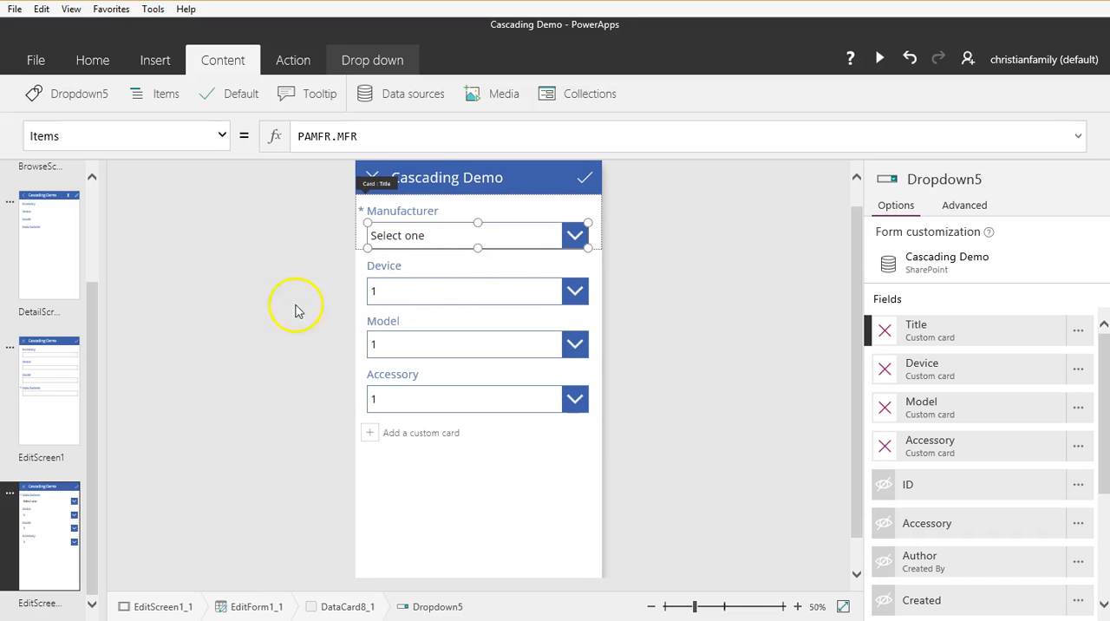
Step: Rename the Manufacturer card's drop-down to ddManufacturer
left_click(446, 293)
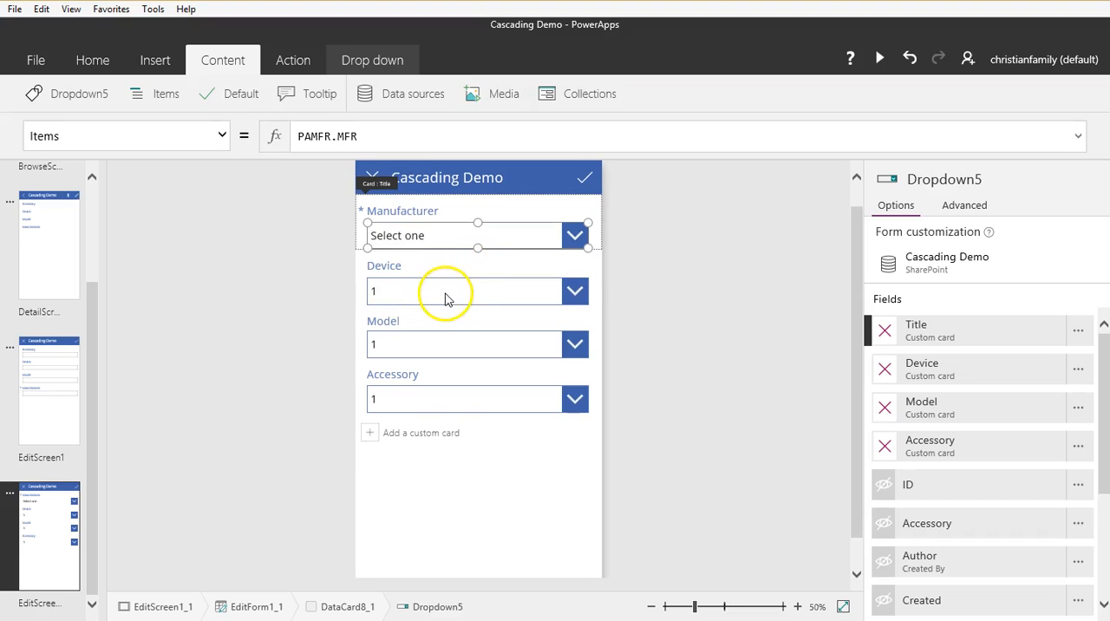
left_click(503, 239)
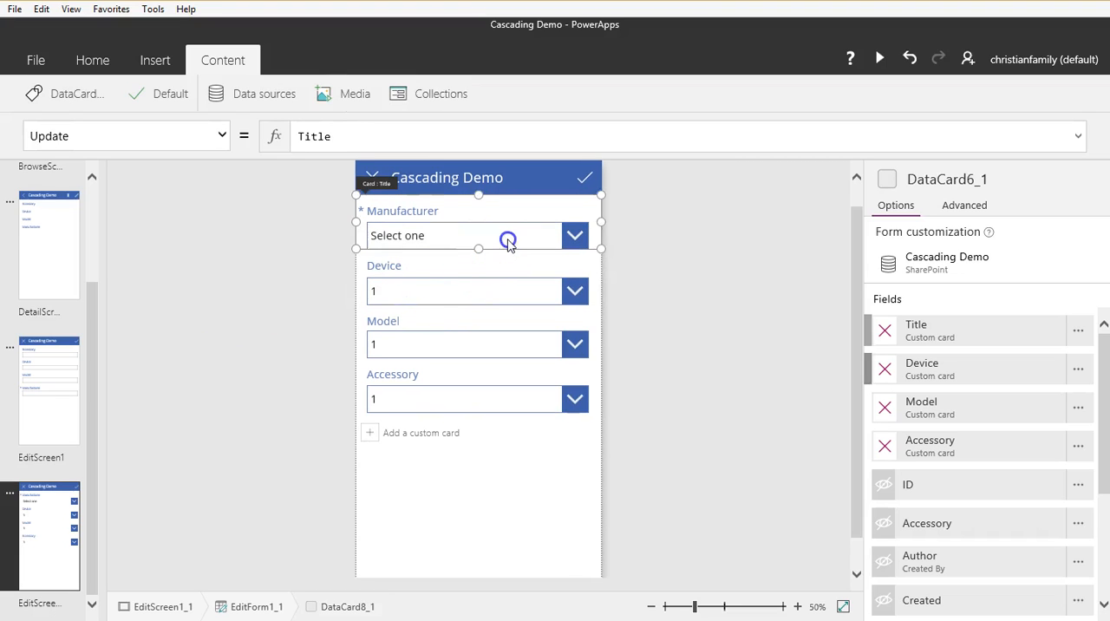
left_click(514, 237)
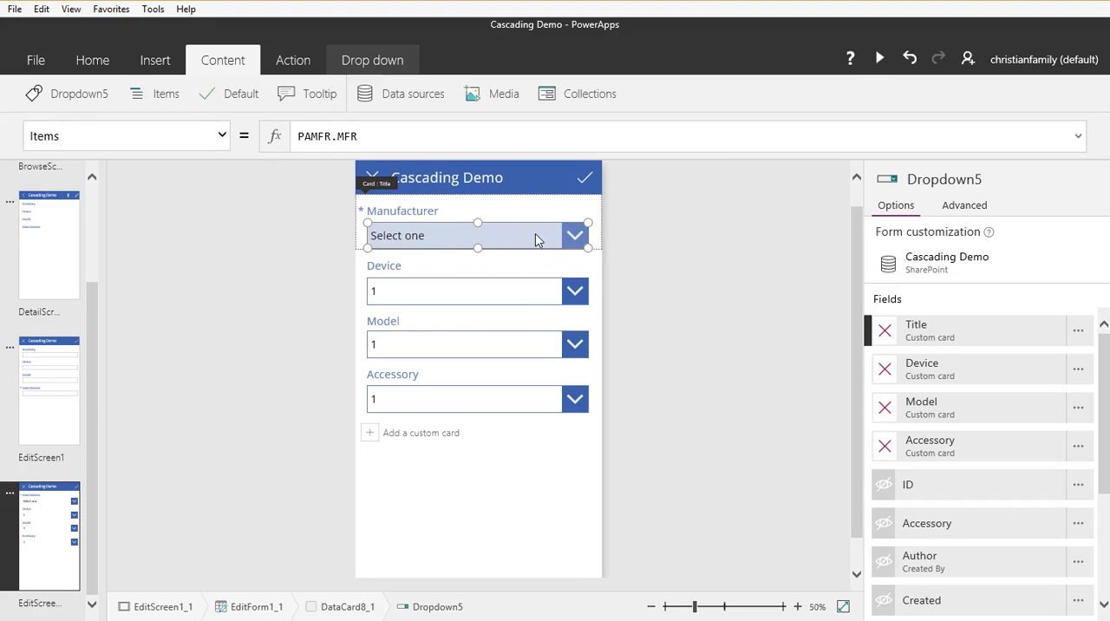
left_click(87, 93)
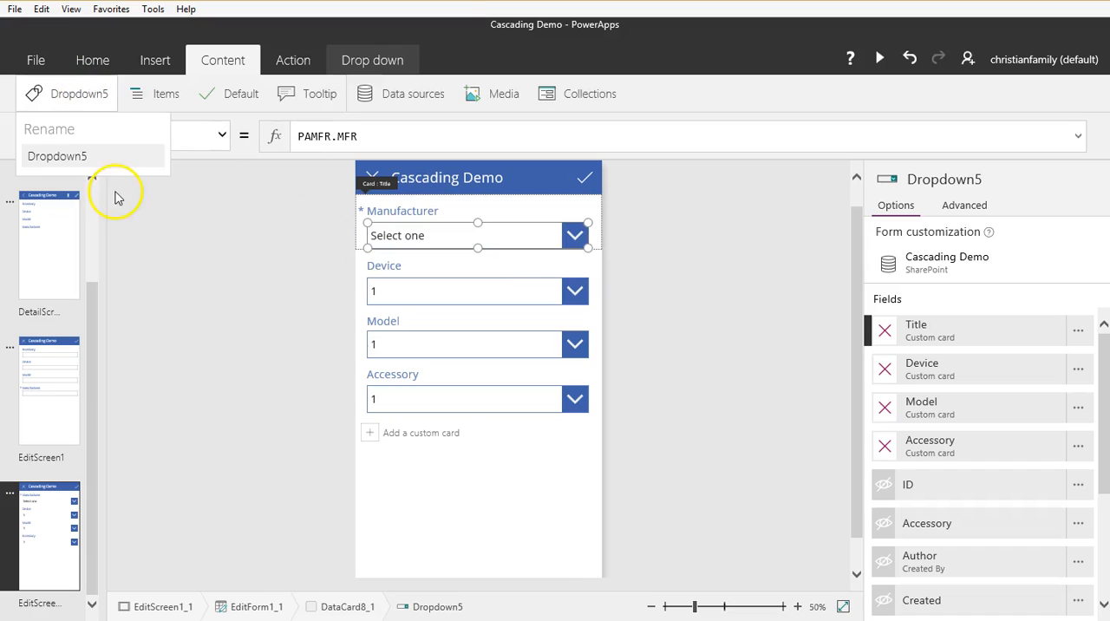
left_click_drag(116, 155, 19, 156)
type("ddManufacturer")
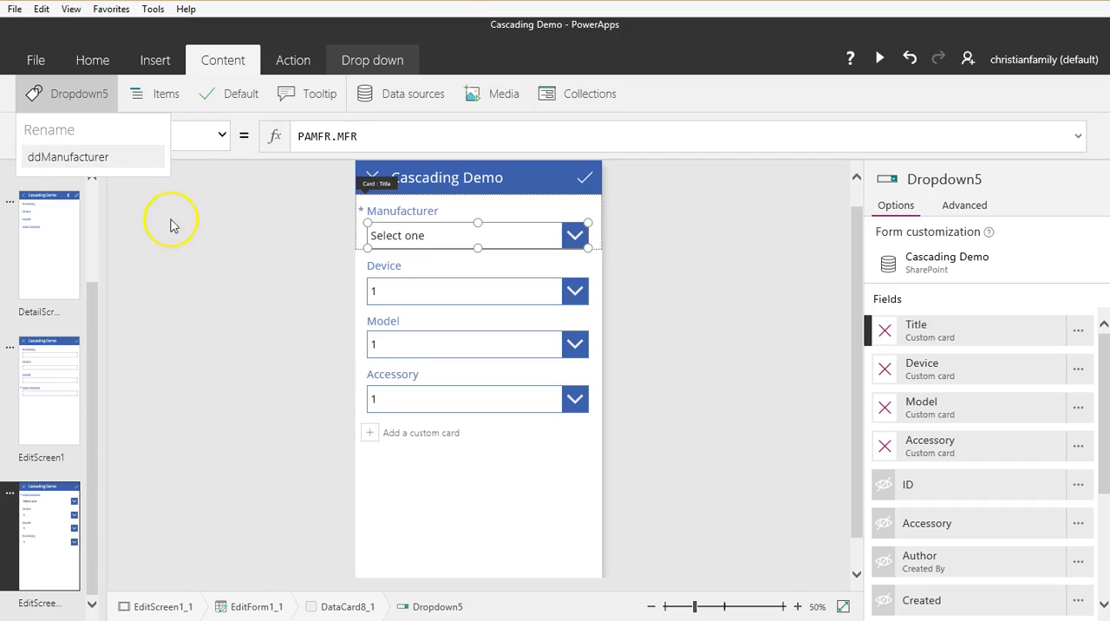
key("Return")
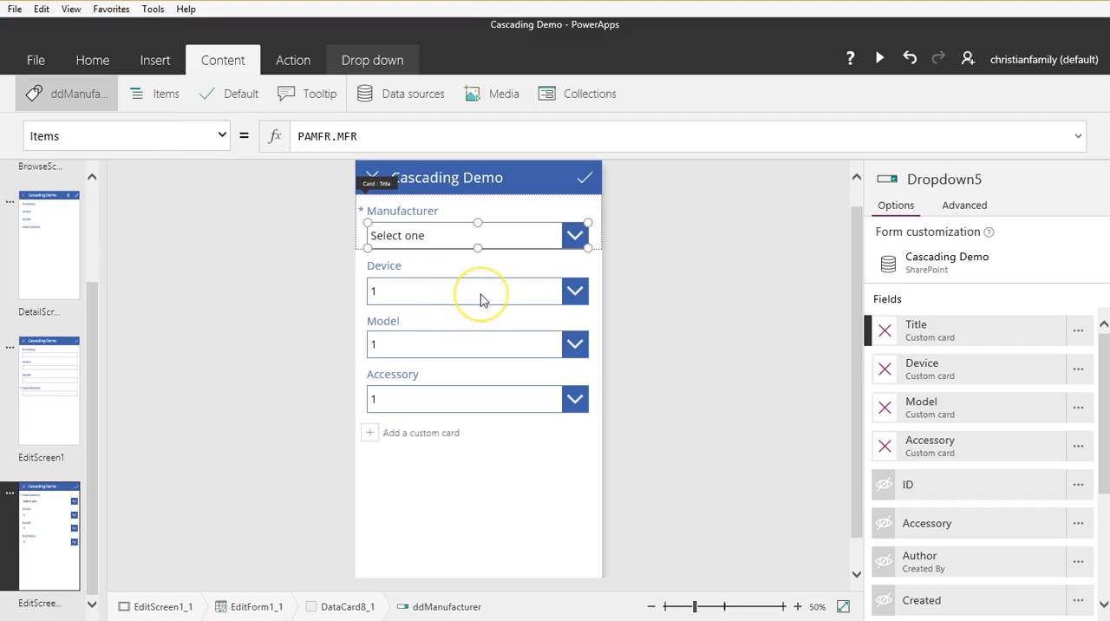
Step: Check the control names of the Device, Model, Accessory and Manufacturer drop-downs in the edit form
left_click(481, 293)
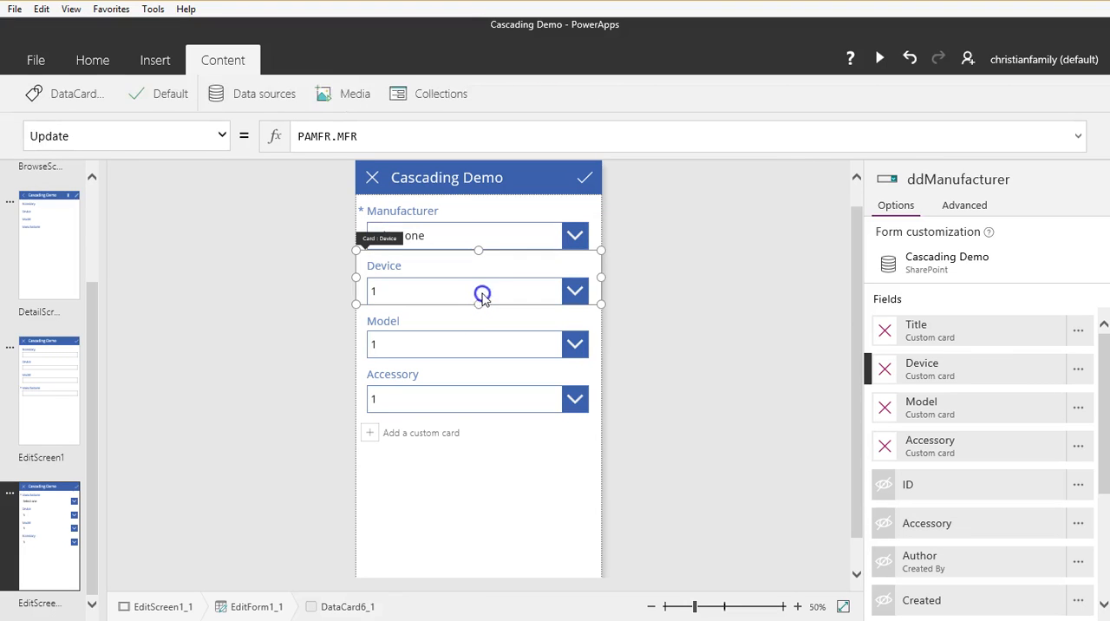
left_click(481, 290)
left_click(483, 345)
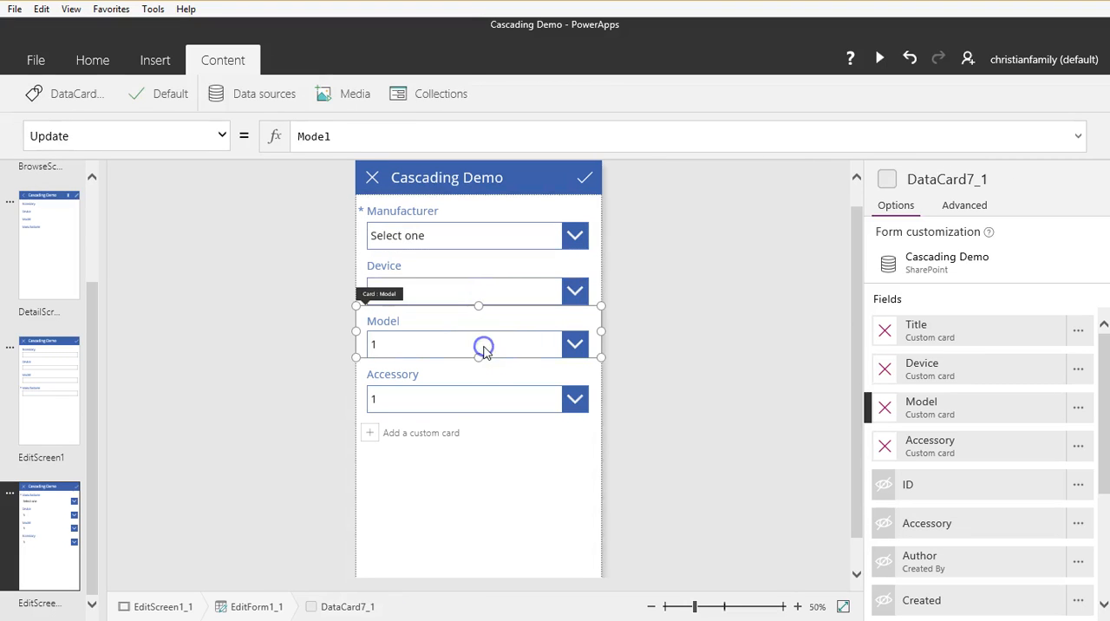
left_click(484, 345)
left_click(469, 399)
left_click(469, 399)
left_click(468, 399)
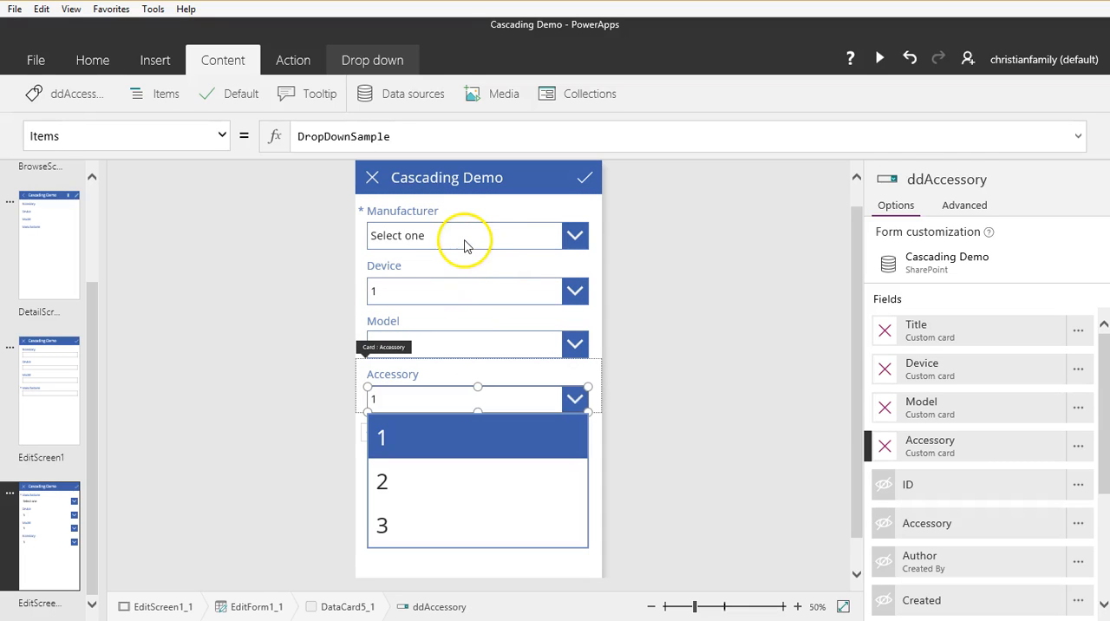
left_click(465, 239)
left_click(464, 239)
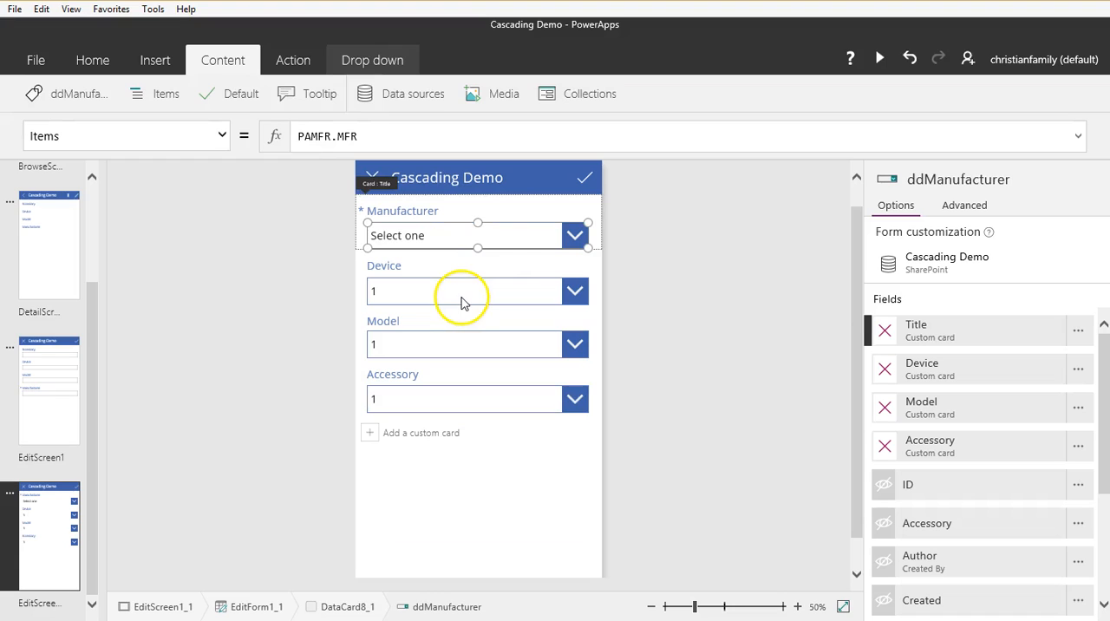
Step: Set the Device drop-down's Items to the Notepad formula SortByColumns(Filter(PADevices, Title = ddManufacturer.Selected.Value), "Device", SortOrder.Ascending) and review the PADevices list in SharePoint
left_click(462, 295)
left_click(462, 294)
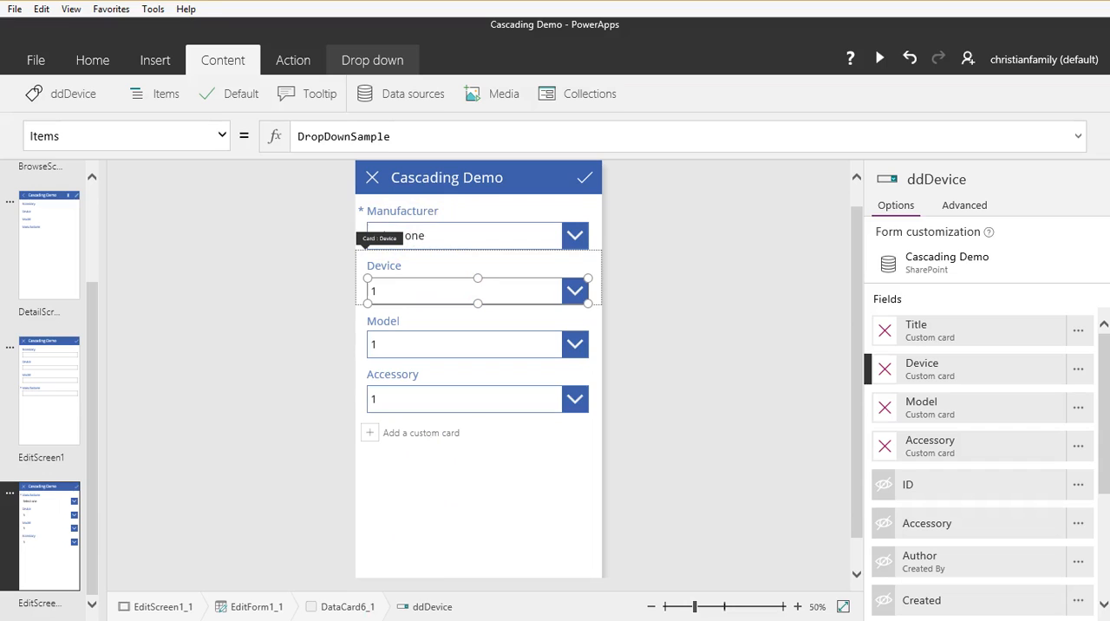
left_click(363, 569)
left_click_drag(738, 326, 75, 328)
key("ctrl+c")
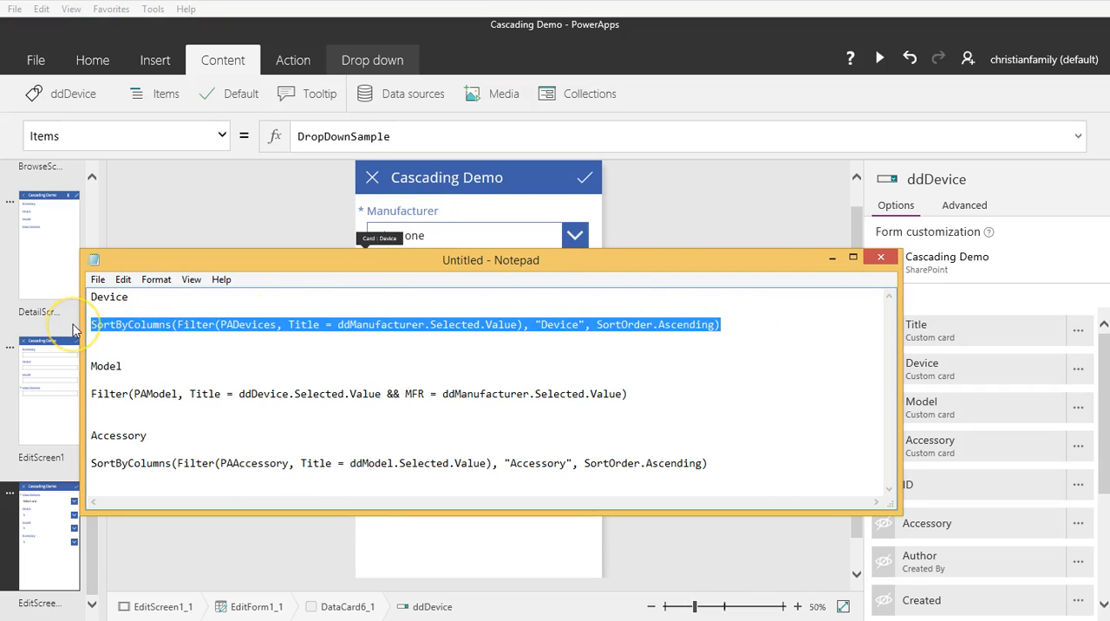
left_click(833, 258)
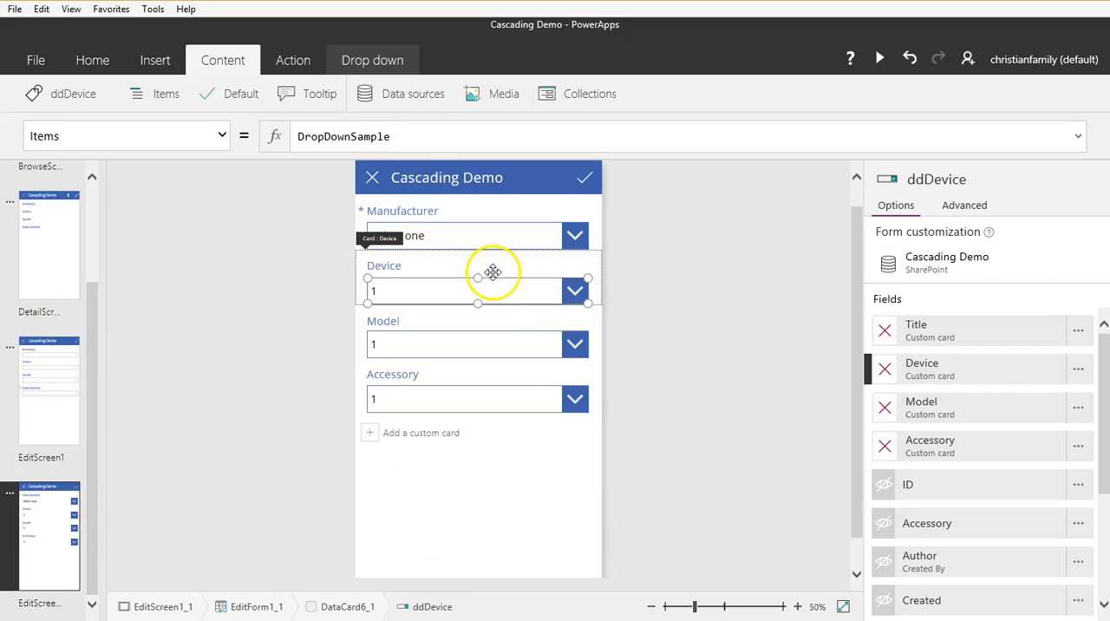
left_click_drag(416, 134, 300, 134)
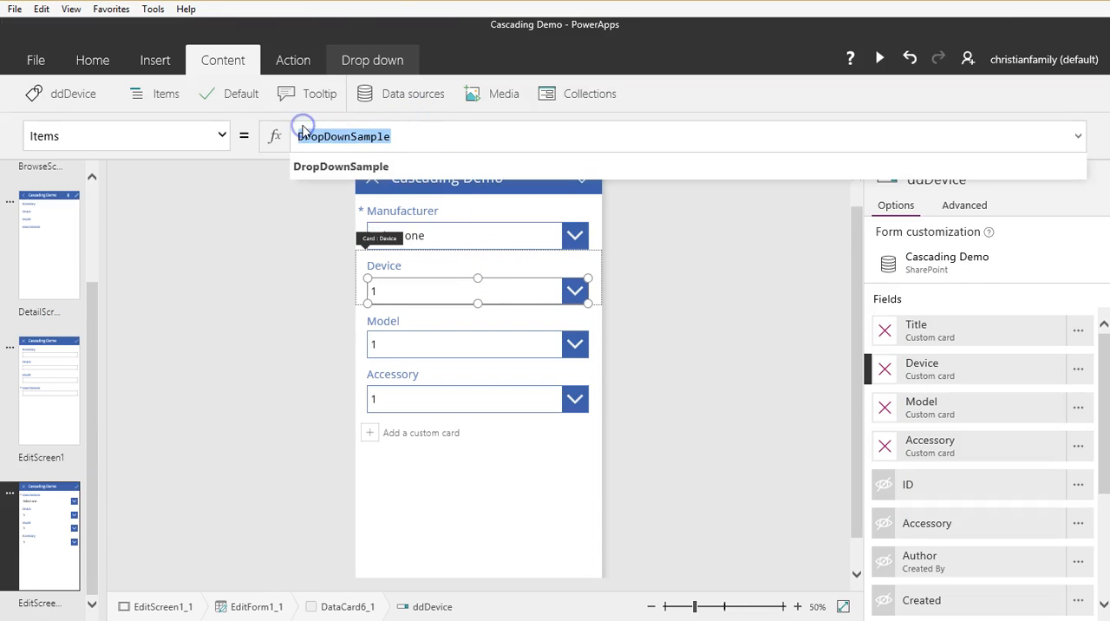
key("ctrl+v")
left_click(593, 335)
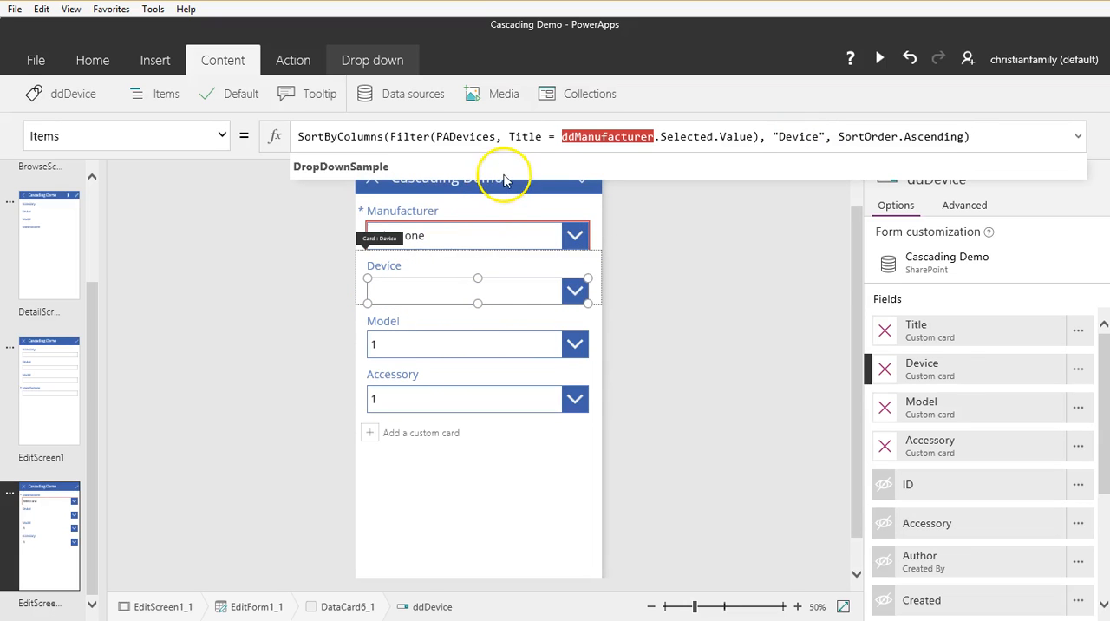
left_click(613, 2)
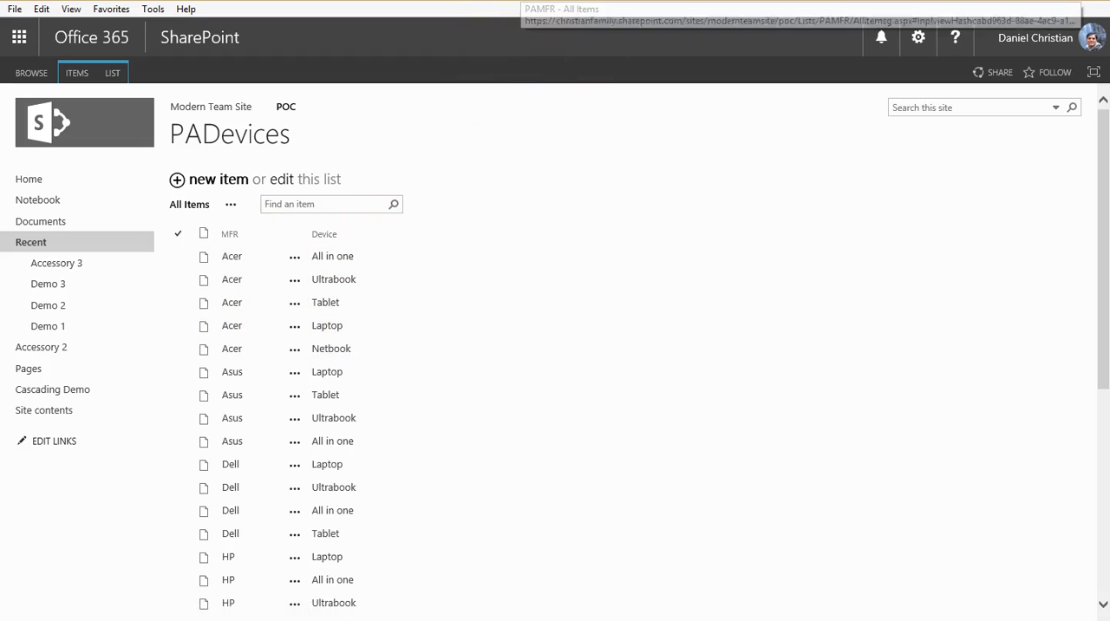
left_click(391, 1)
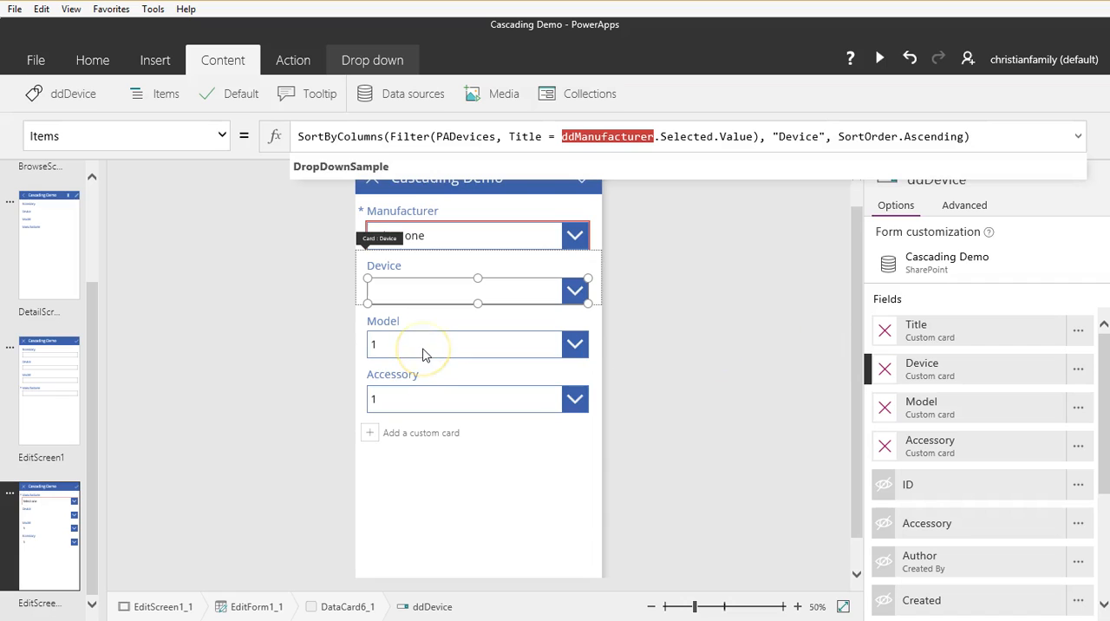
left_click(437, 287)
Step: Set the Model drop-down's Items to the Notepad formula Filter(PAModel, Title = ddDevice.Selected.Value && MFR = ddManufacturer.Selected.Value)
left_click(414, 346)
left_click(414, 346)
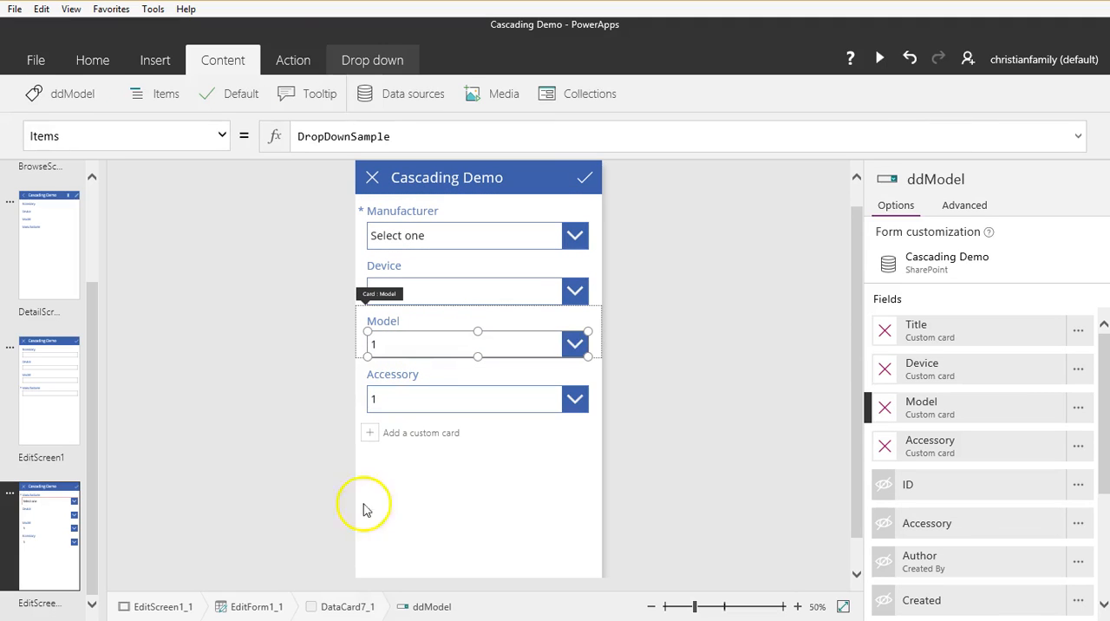
key("alt+Tab")
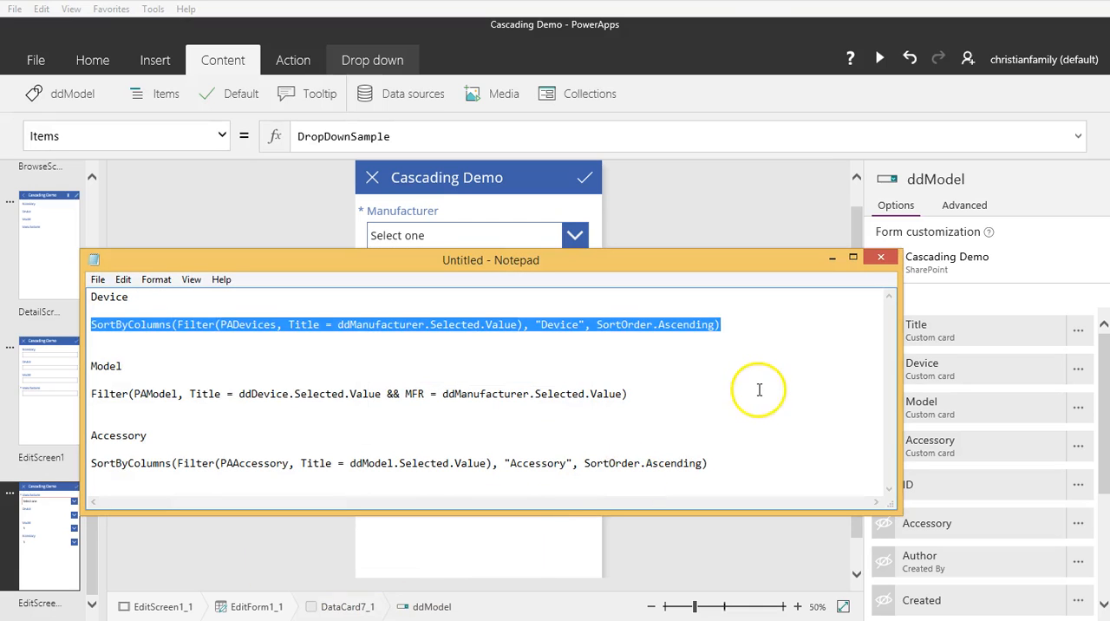
left_click_drag(706, 394, 78, 398)
key("ctrl+c")
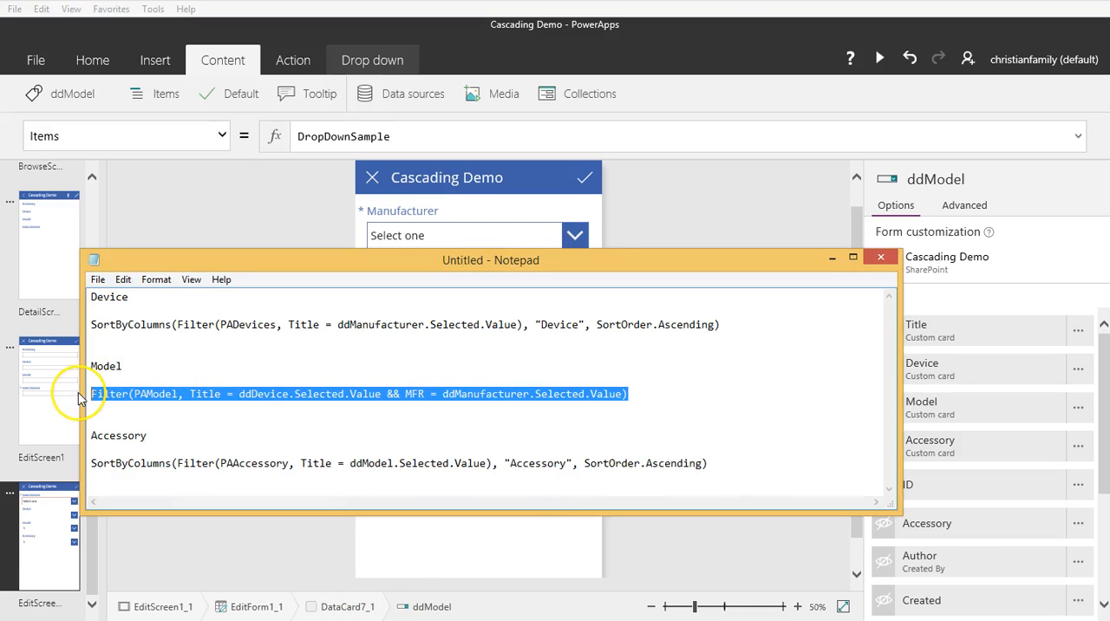
left_click(831, 258)
left_click_drag(417, 136, 293, 136)
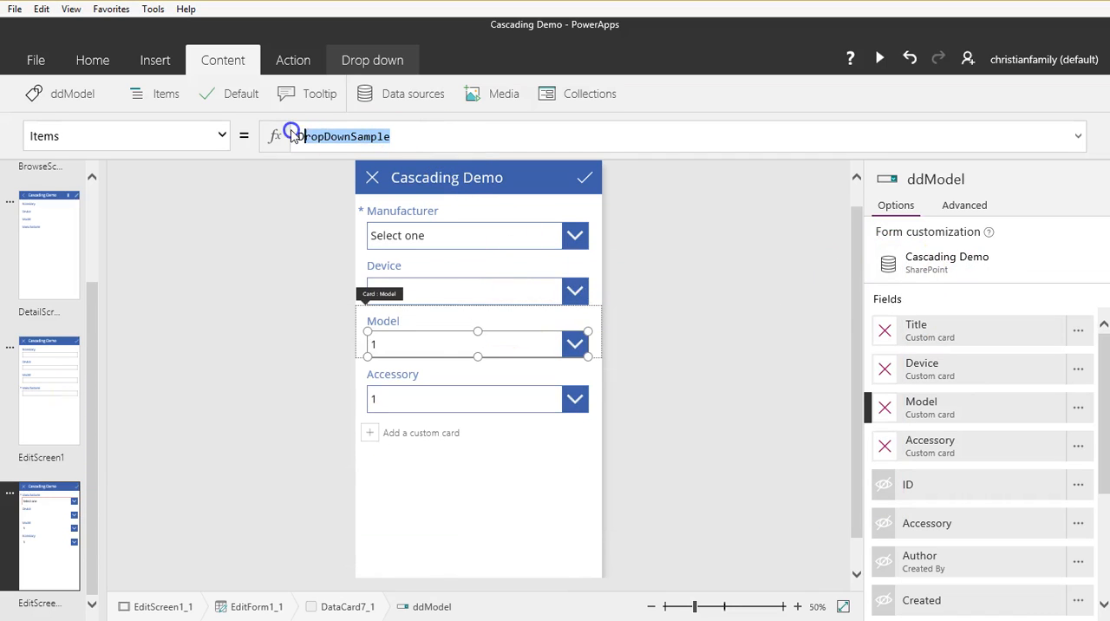
key("ctrl+v")
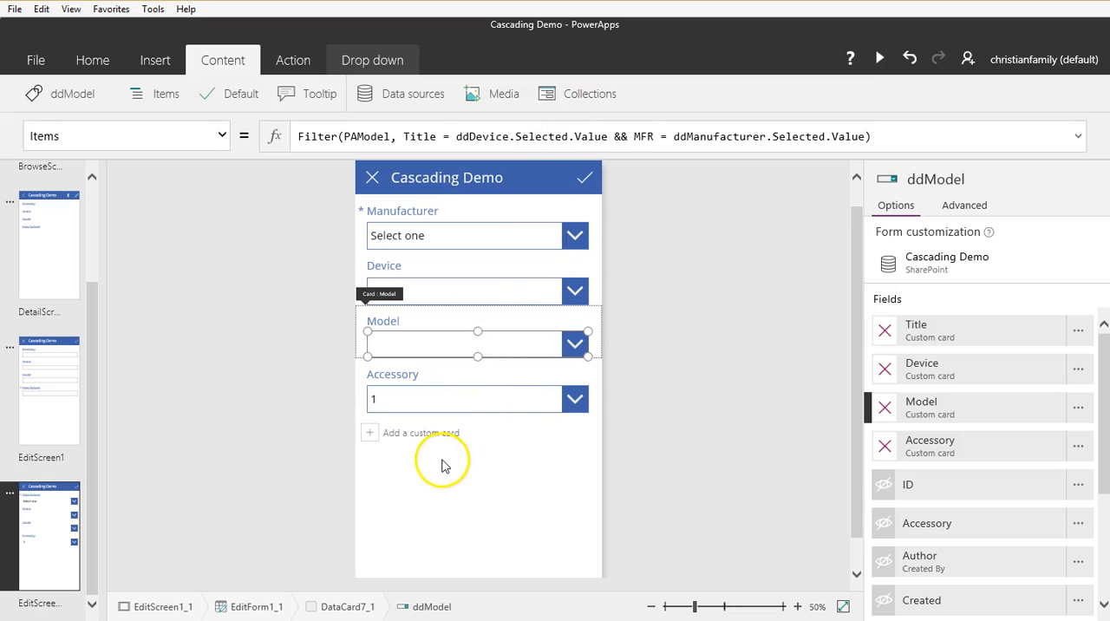
Step: Set the Accessory drop-down's Items to the Notepad formula SortByColumns(Filter(PAAccessory, Title = ddModel.Selected.Value), "Accessory", SortOrder.Ascending)
left_click(489, 398)
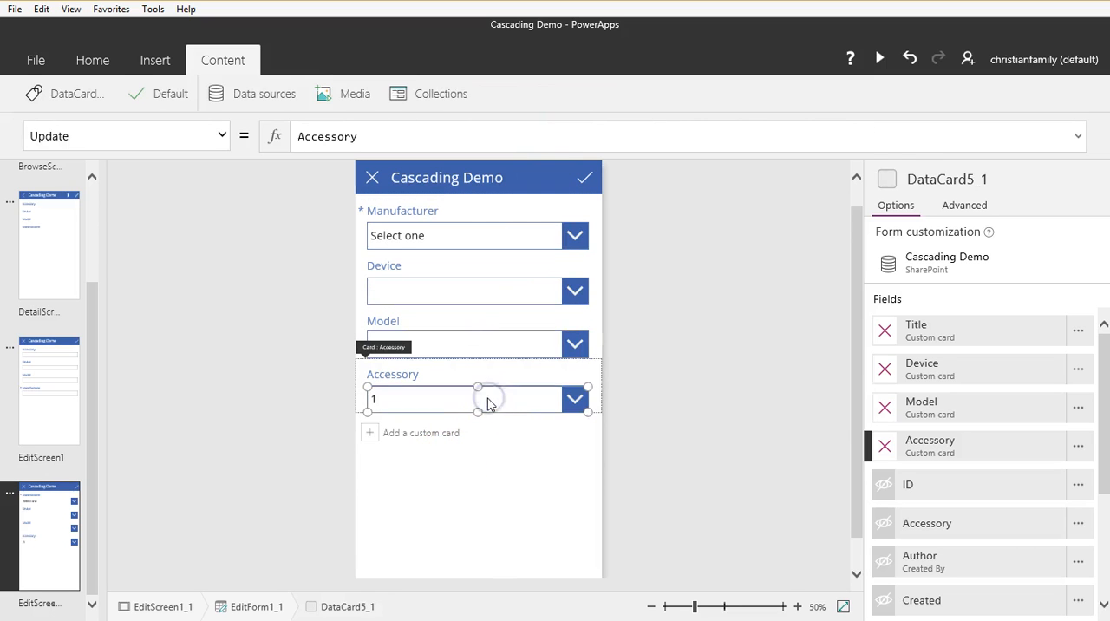
left_click(489, 401)
left_click(322, 599)
left_click_drag(707, 464, 80, 468)
key("ctrl+c")
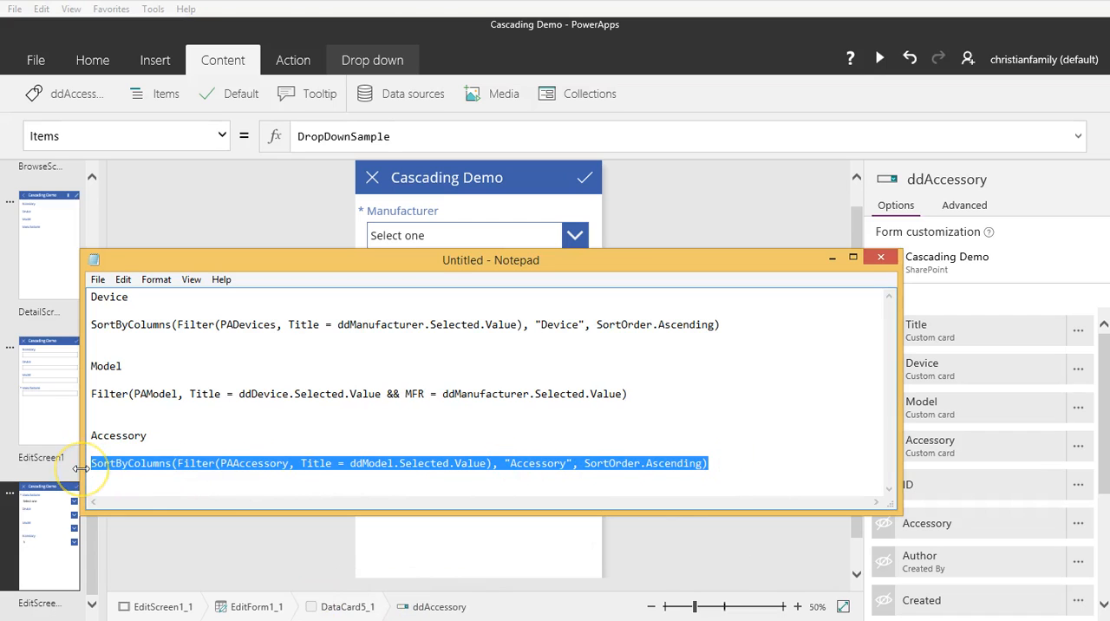
left_click(594, 197)
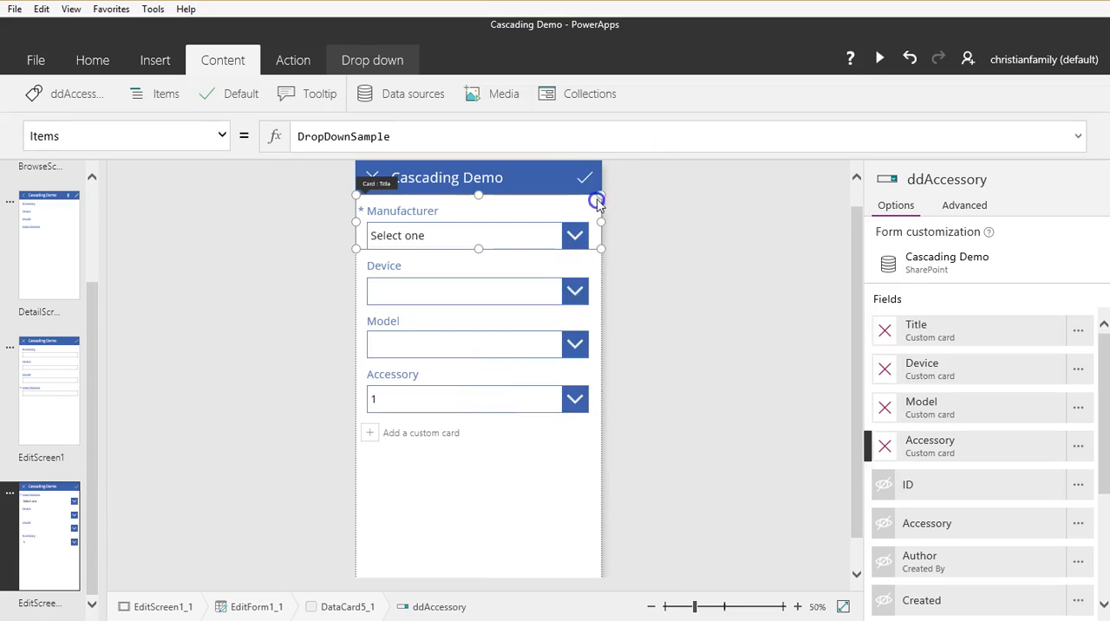
left_click(483, 400)
left_click(482, 400)
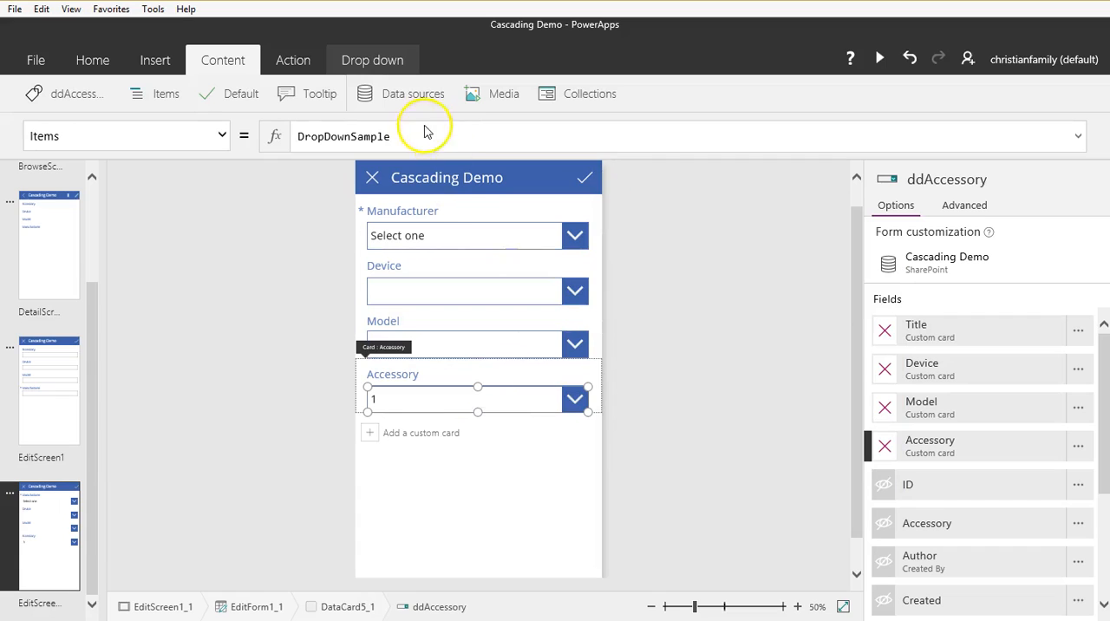
left_click_drag(414, 136, 272, 139)
key("ctrl+v")
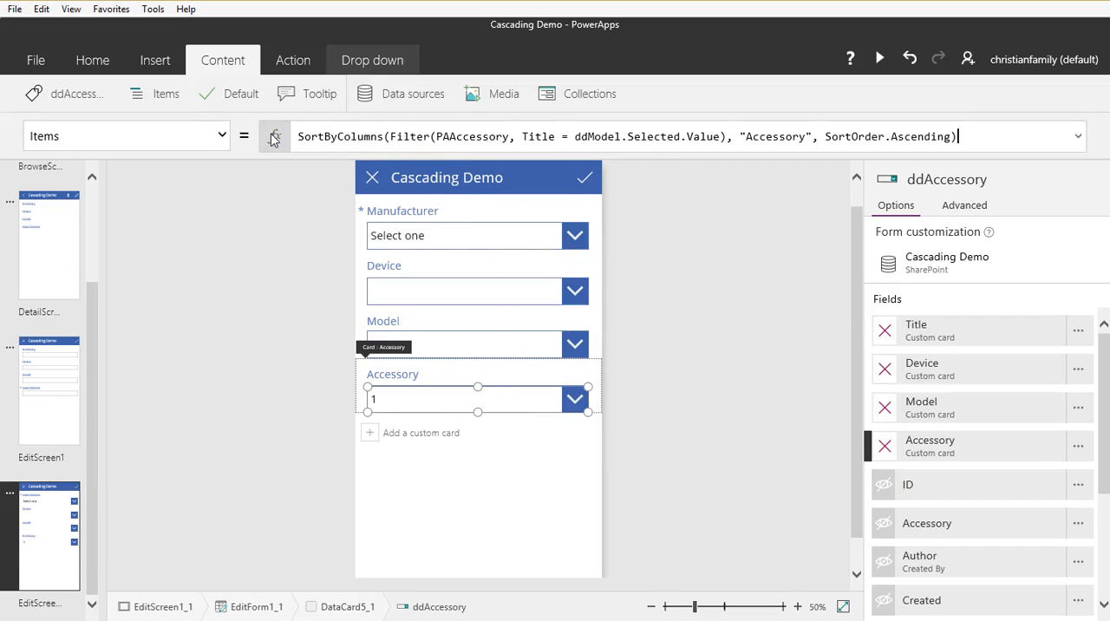
left_click(736, 383)
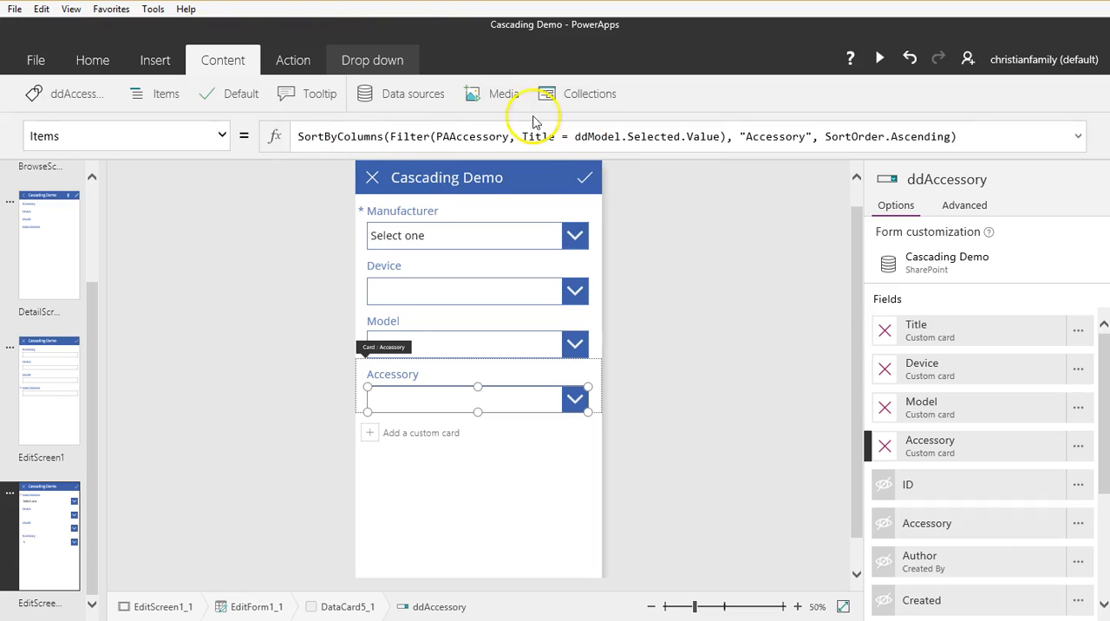
left_click(408, 137)
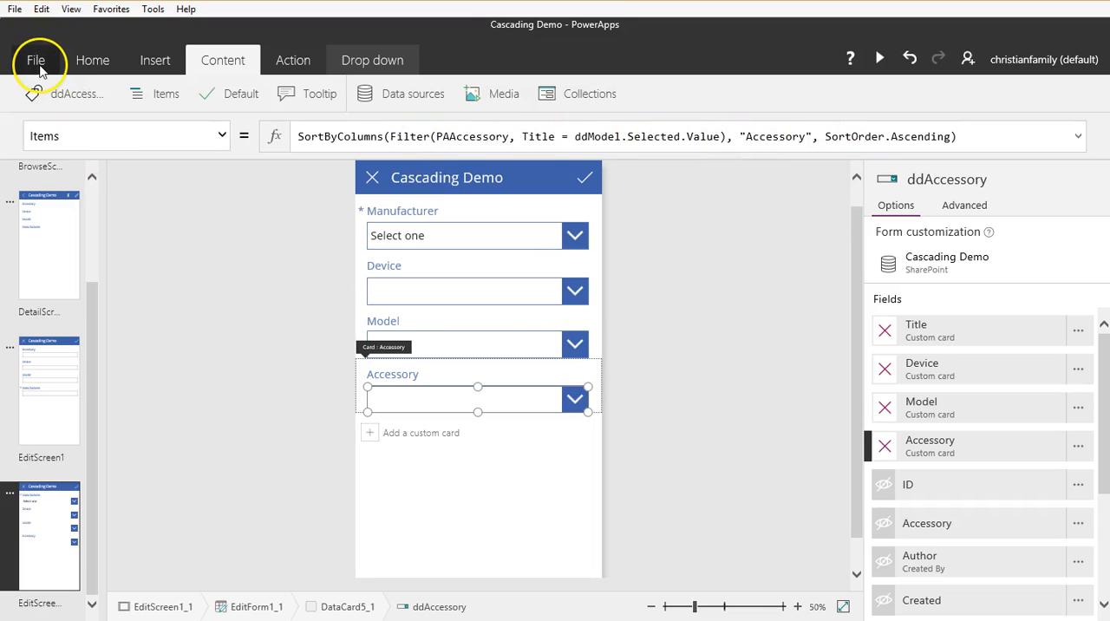
Step: Save the app with the new drop-down formulas and return to the edit form screen
left_click(37, 65)
left_click(40, 315)
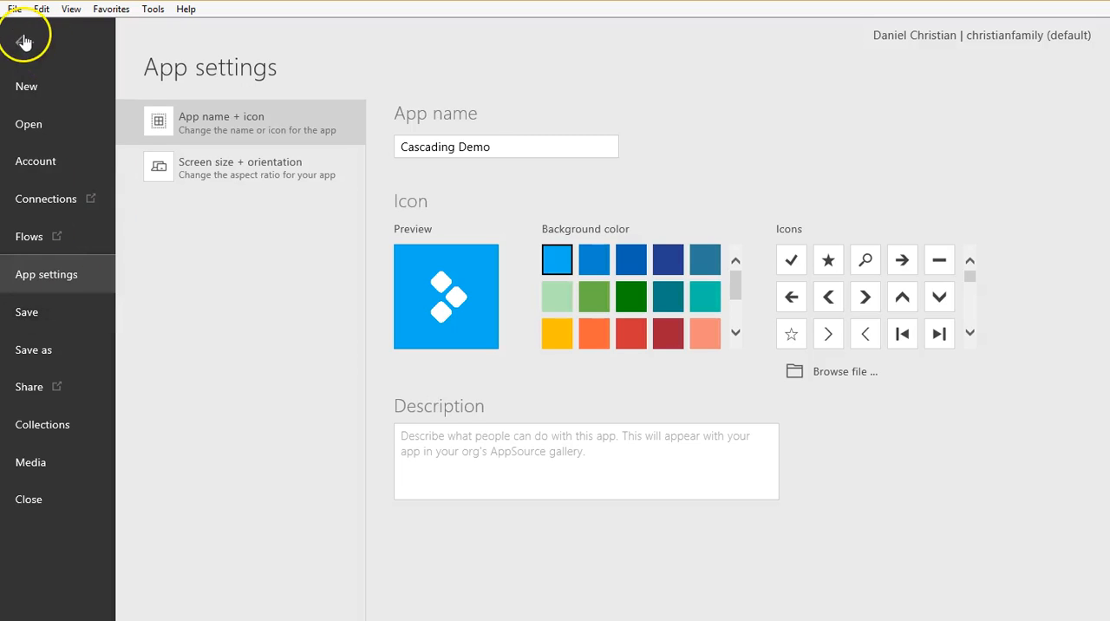
left_click(25, 41)
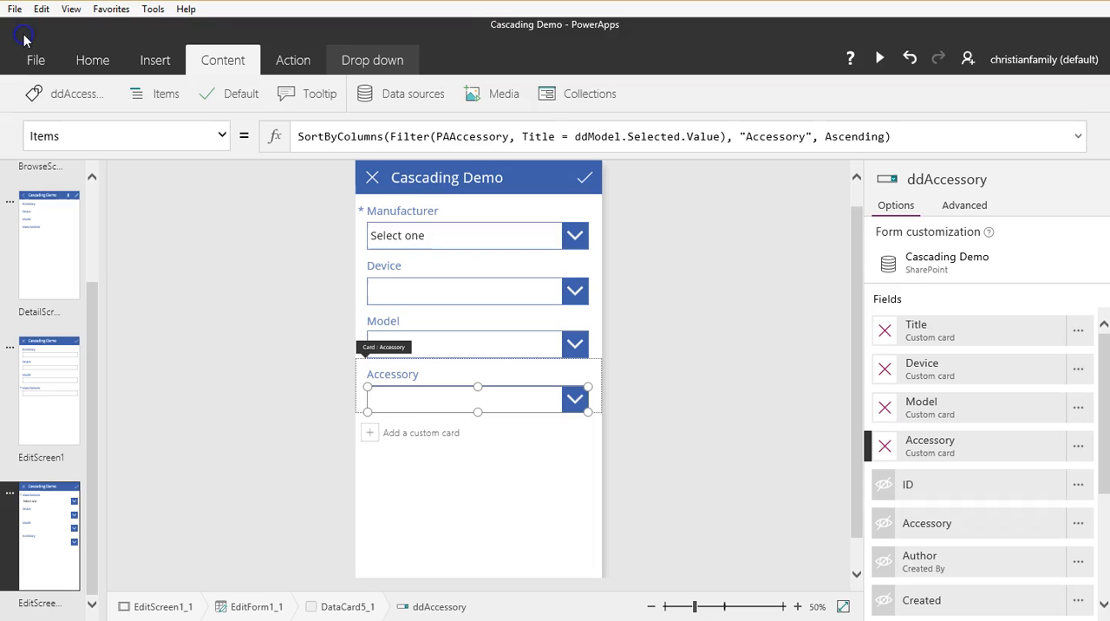
Step: Show the Title (Manufacturer), Device, Model and Accessory fields on the edit form beneath the custom drop-down cards
left_click(412, 478)
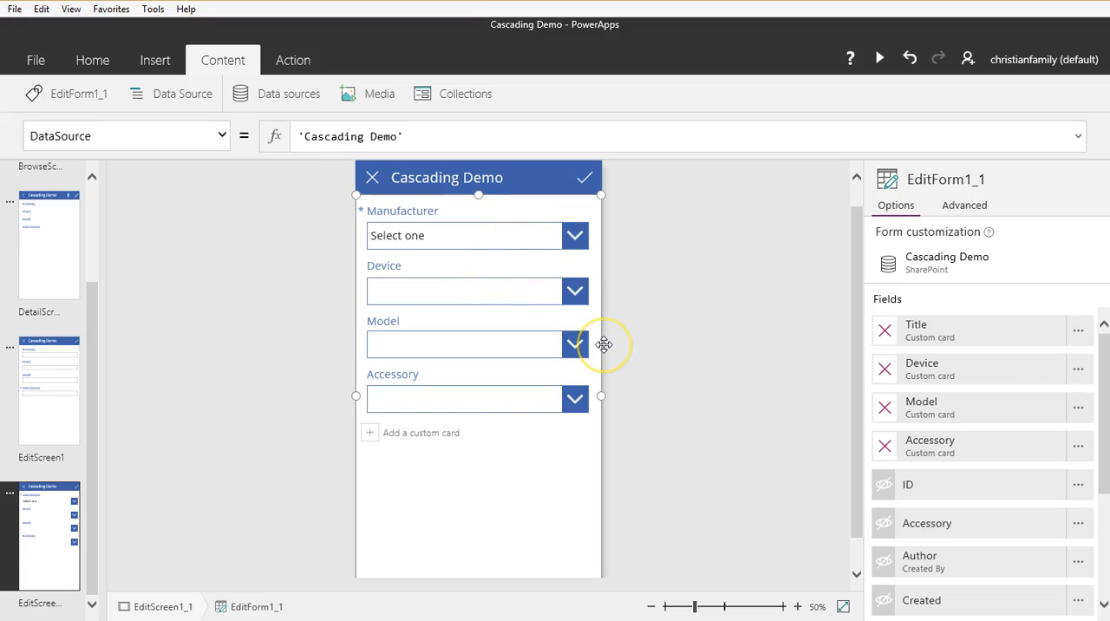
left_click(586, 439)
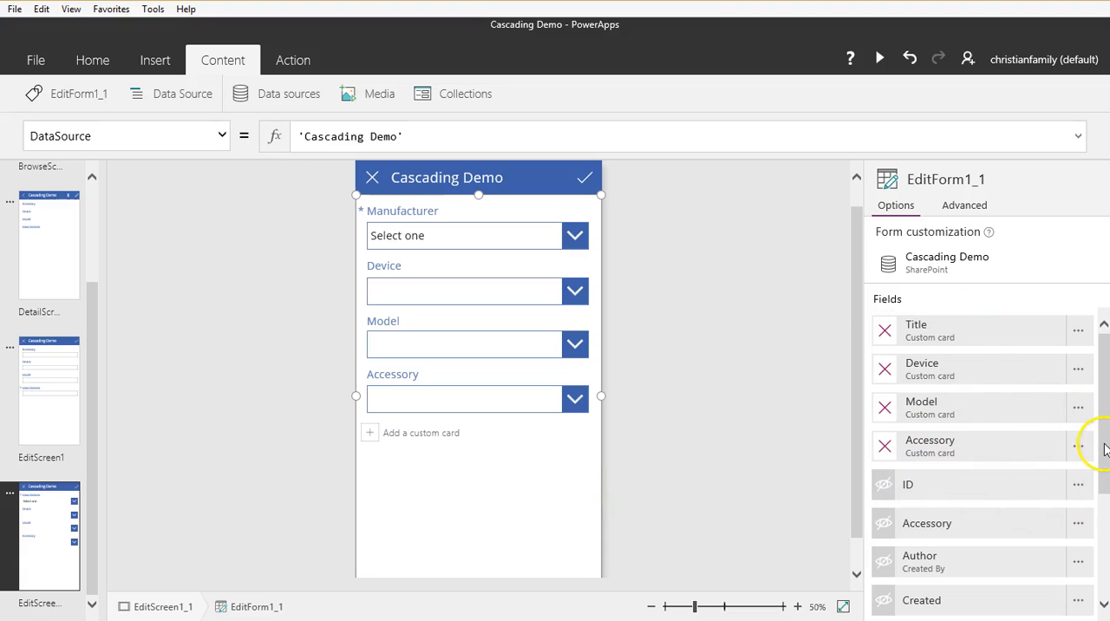
scroll(1105, 449, "down", 1)
scroll(1106, 451, "up", 1)
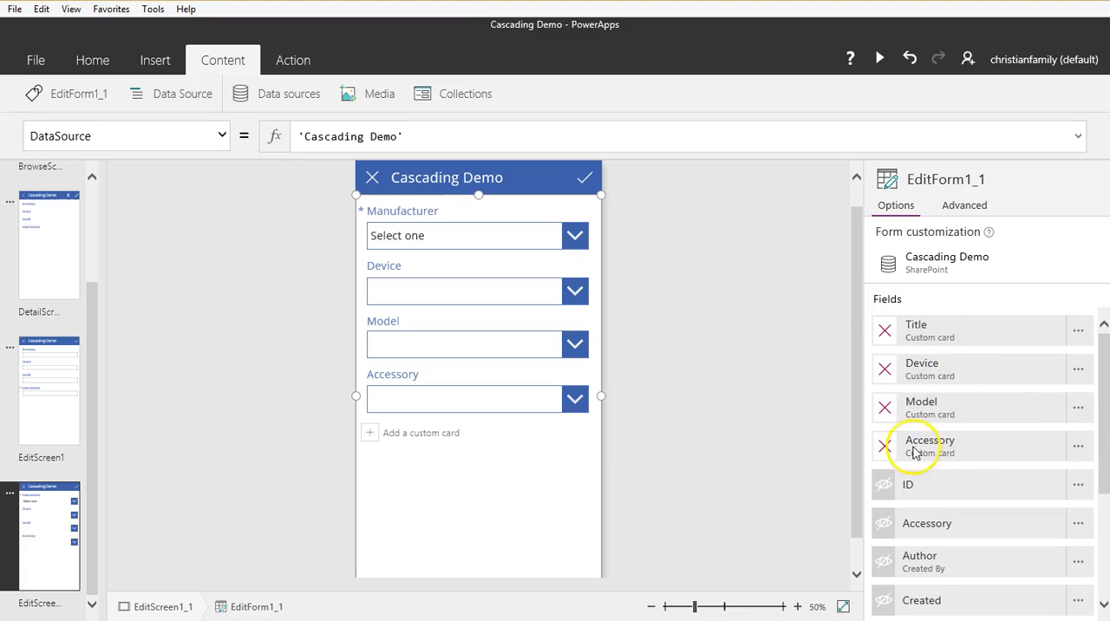
left_click_drag(1107, 473, 1092, 573)
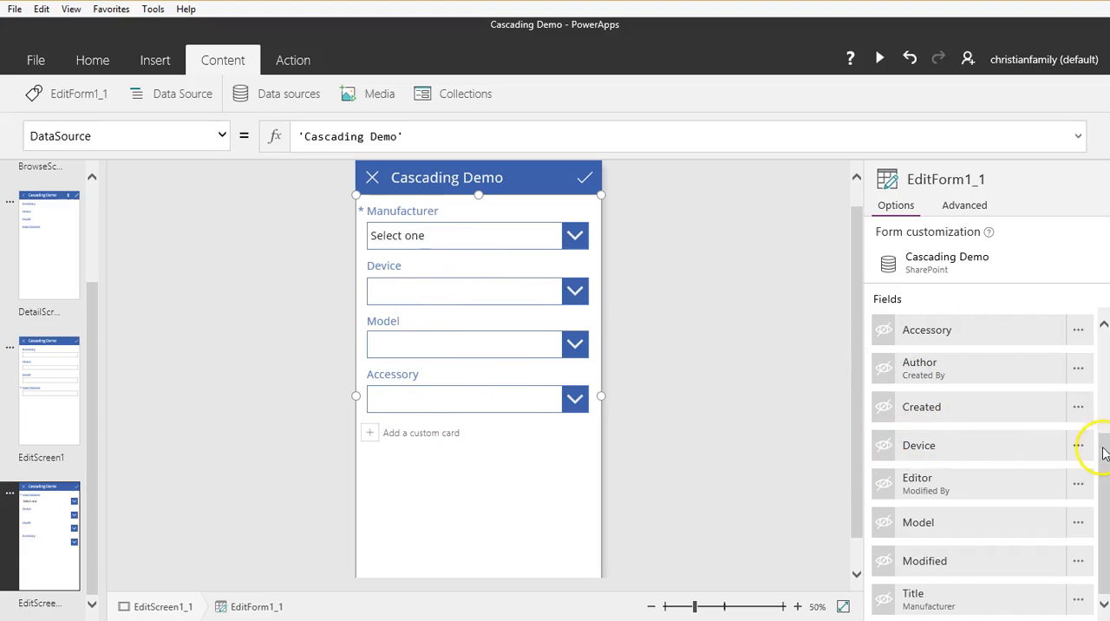
left_click_drag(1105, 458, 1103, 499)
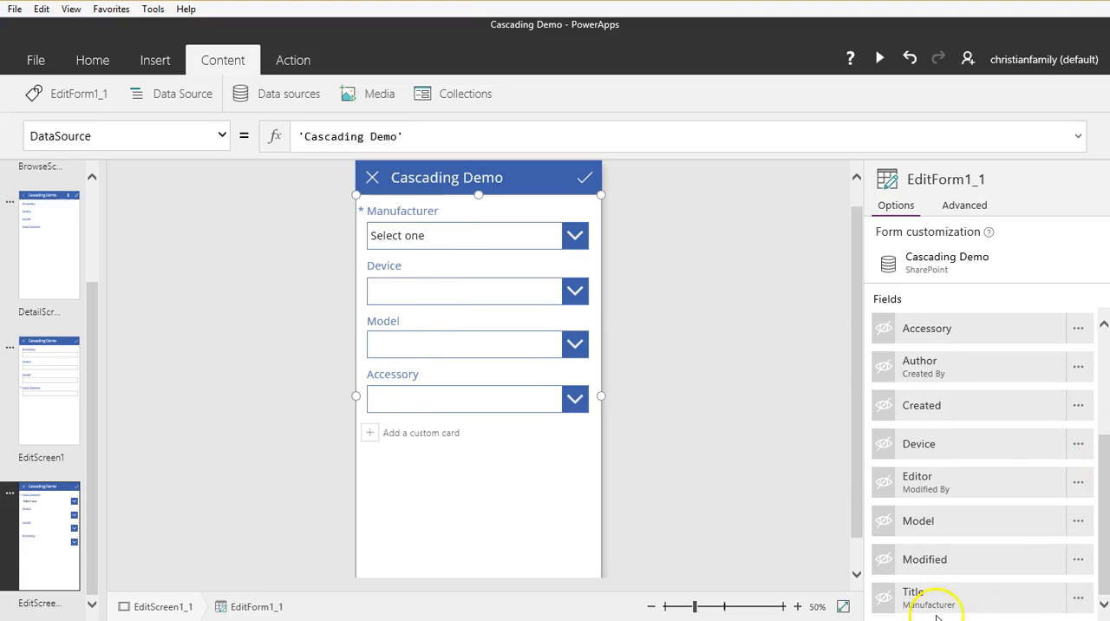
left_click(881, 602)
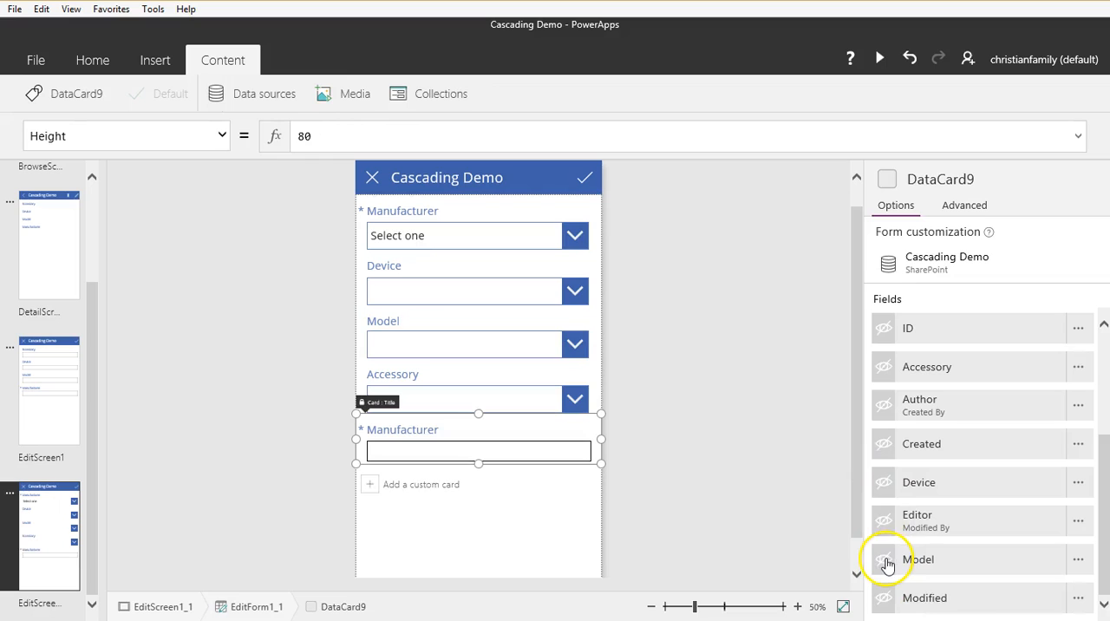
left_click(885, 491)
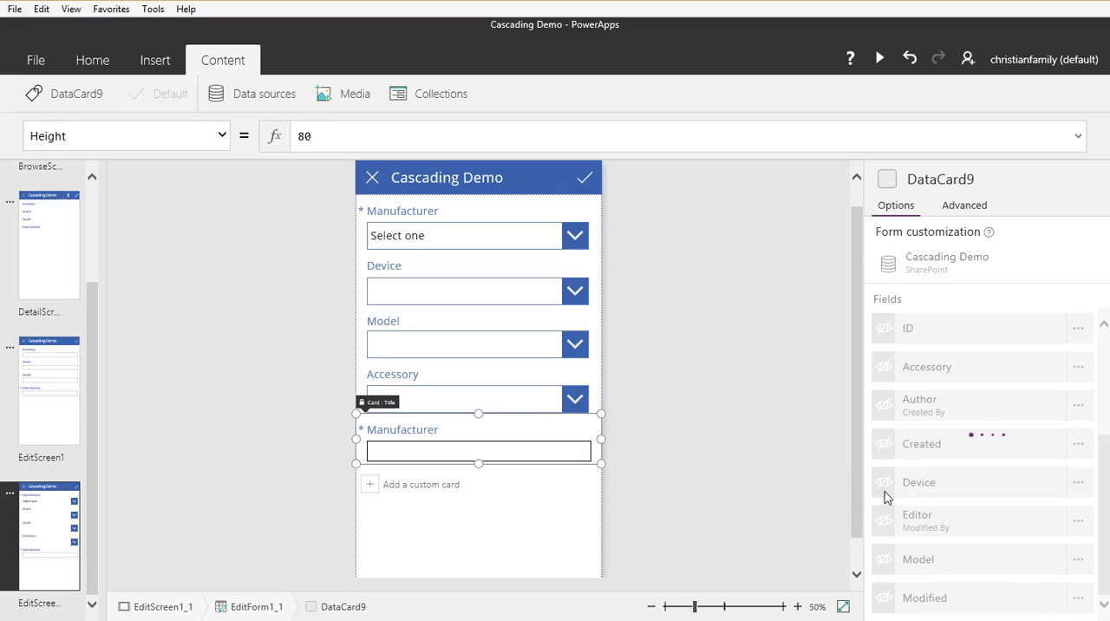
left_click(885, 560)
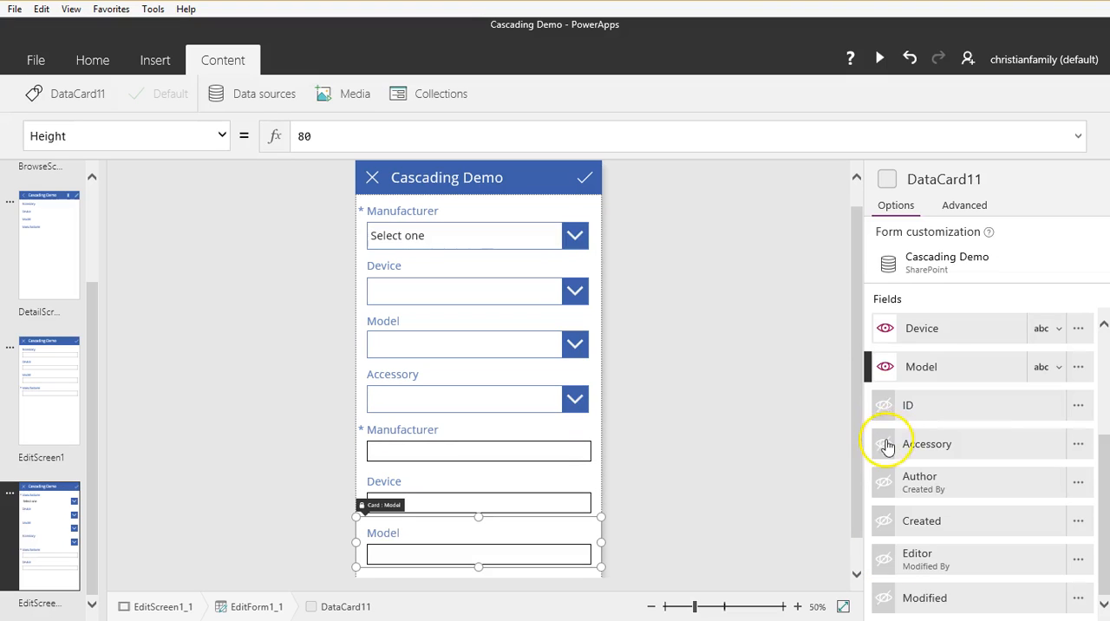
left_click(886, 444)
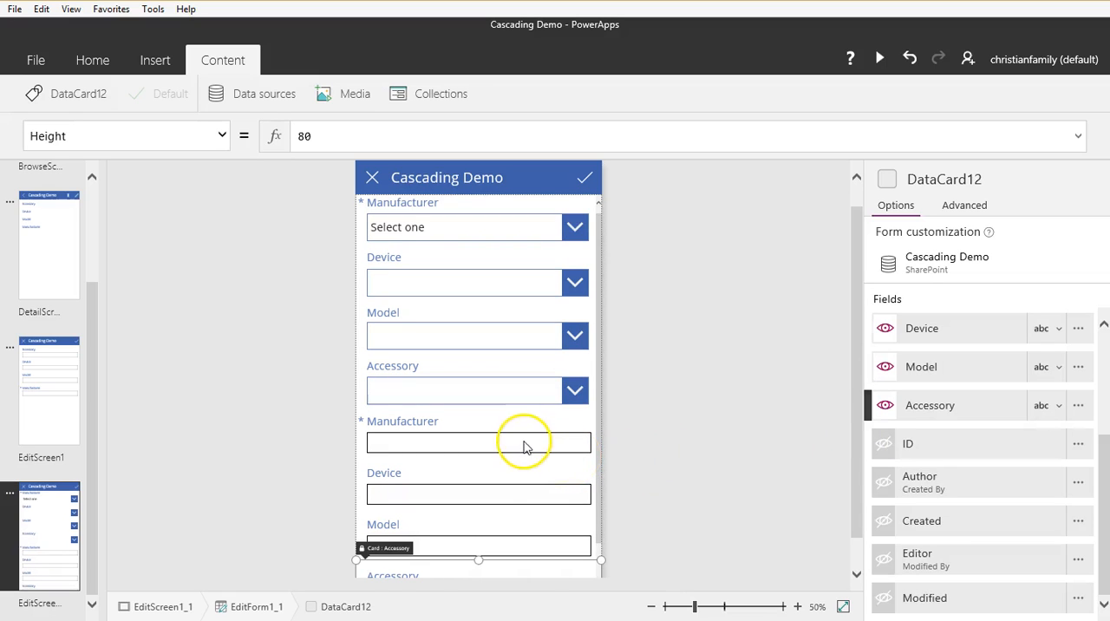
Step: Unlock the newly added Manufacturer text card so its properties can be changed
left_click(561, 466)
left_click(564, 429)
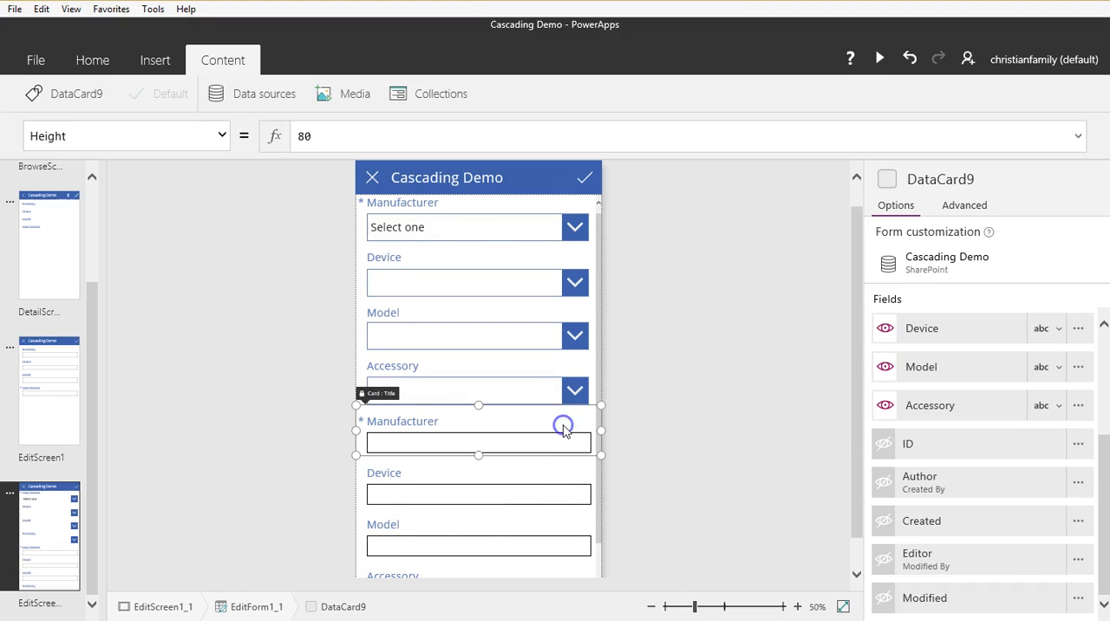
left_click(967, 205)
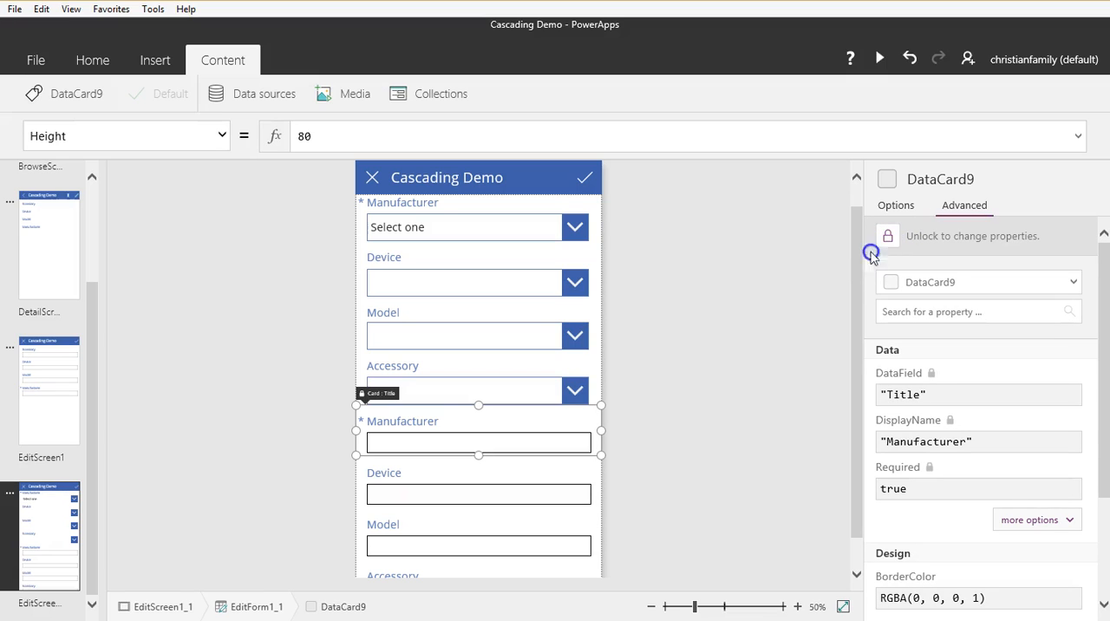
left_click(883, 233)
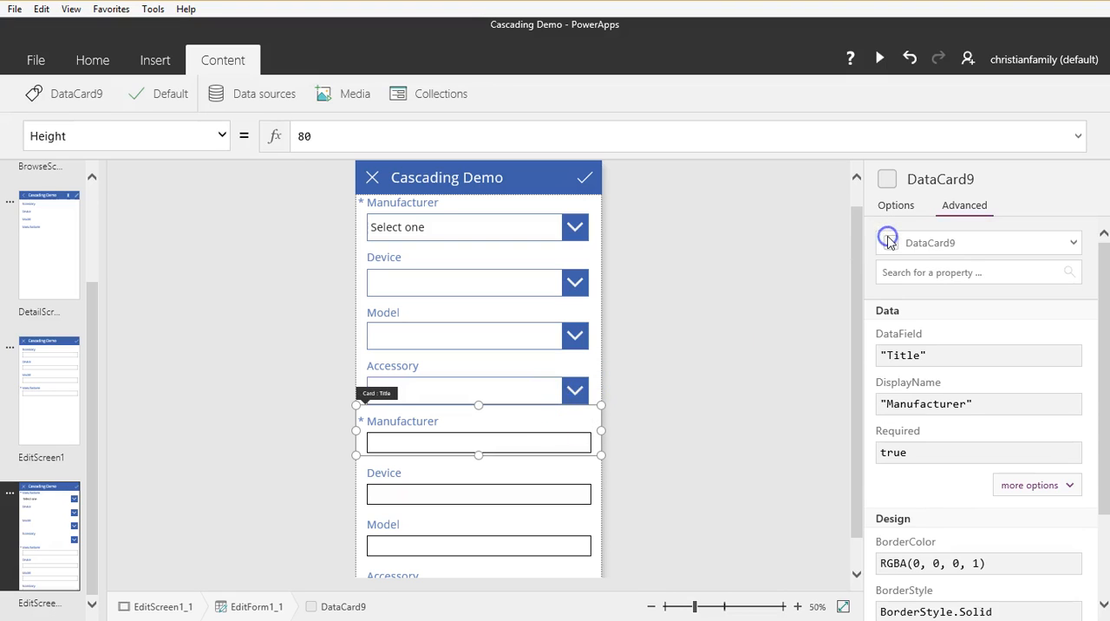
left_click(888, 240)
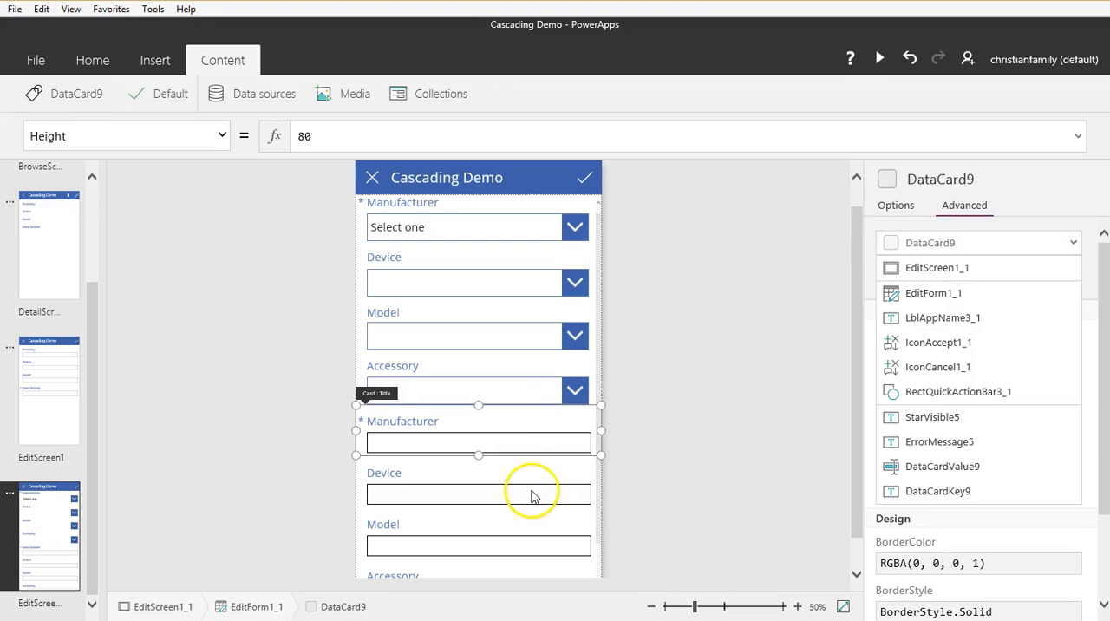
Step: Set the Default of the Manufacturer card's text input to ddManufacturer.Selected.Value
left_click(510, 445)
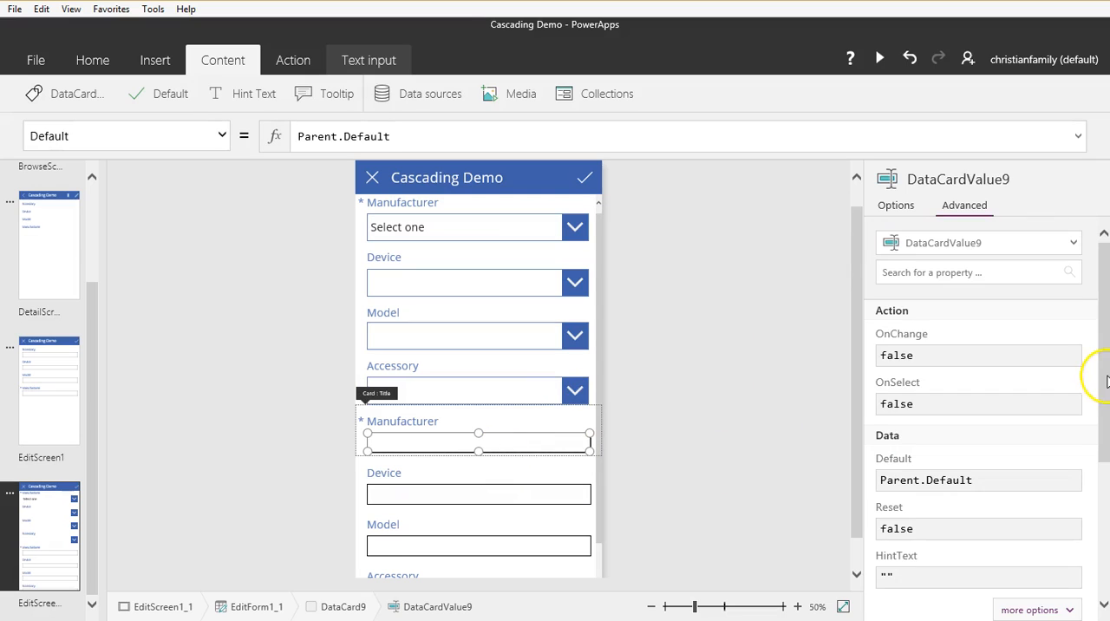
scroll(1105, 389, "down", 1)
left_click_drag(1105, 389, 1105, 426)
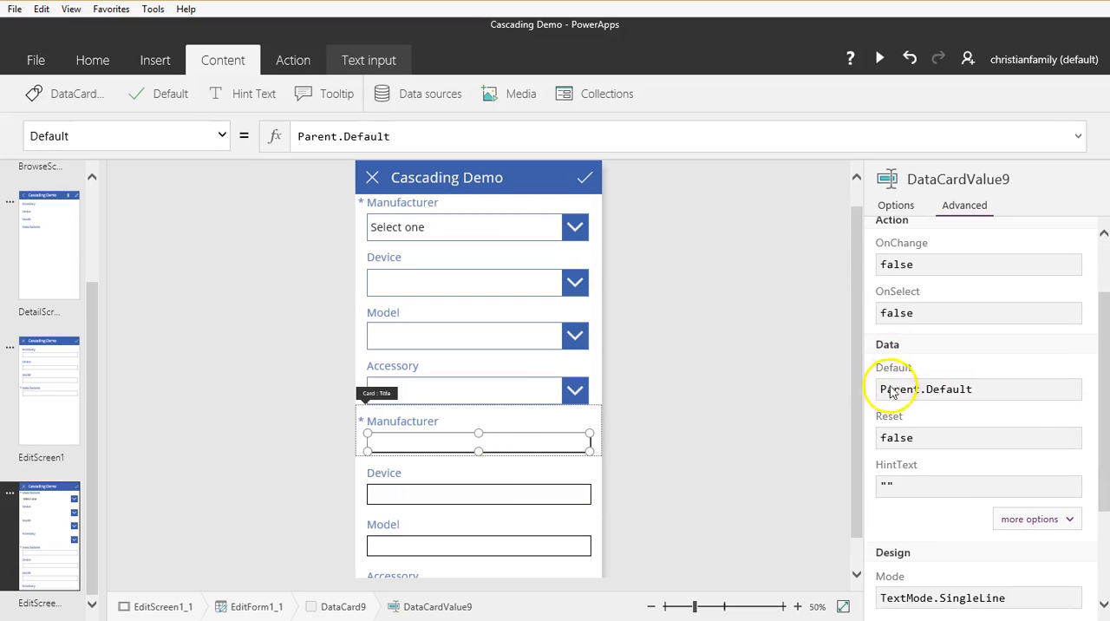
left_click_drag(1009, 389, 880, 390)
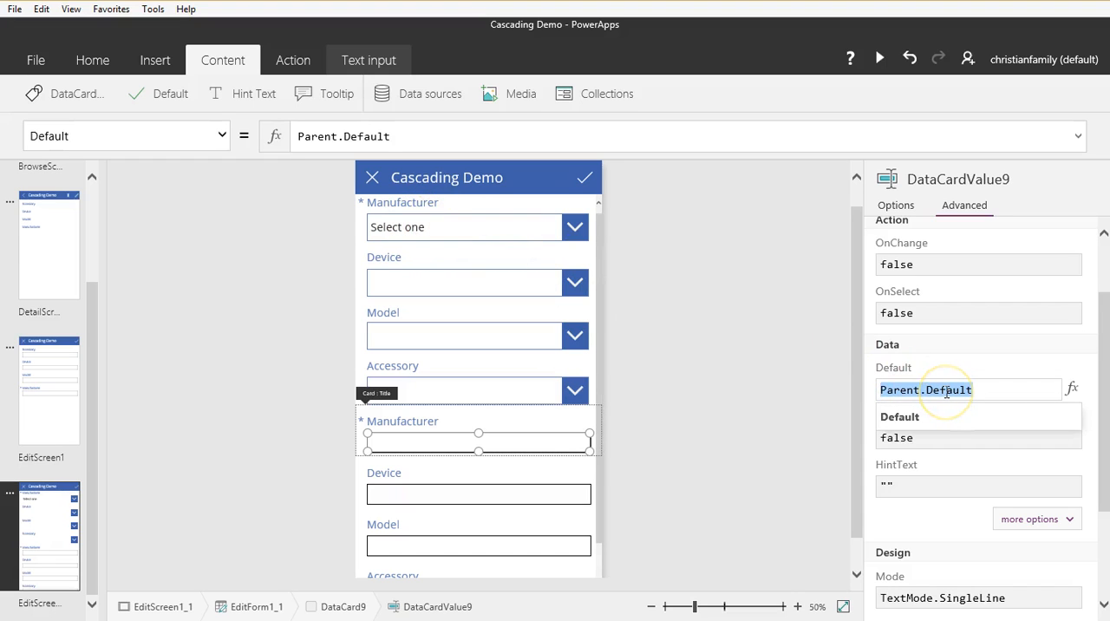
type("dd")
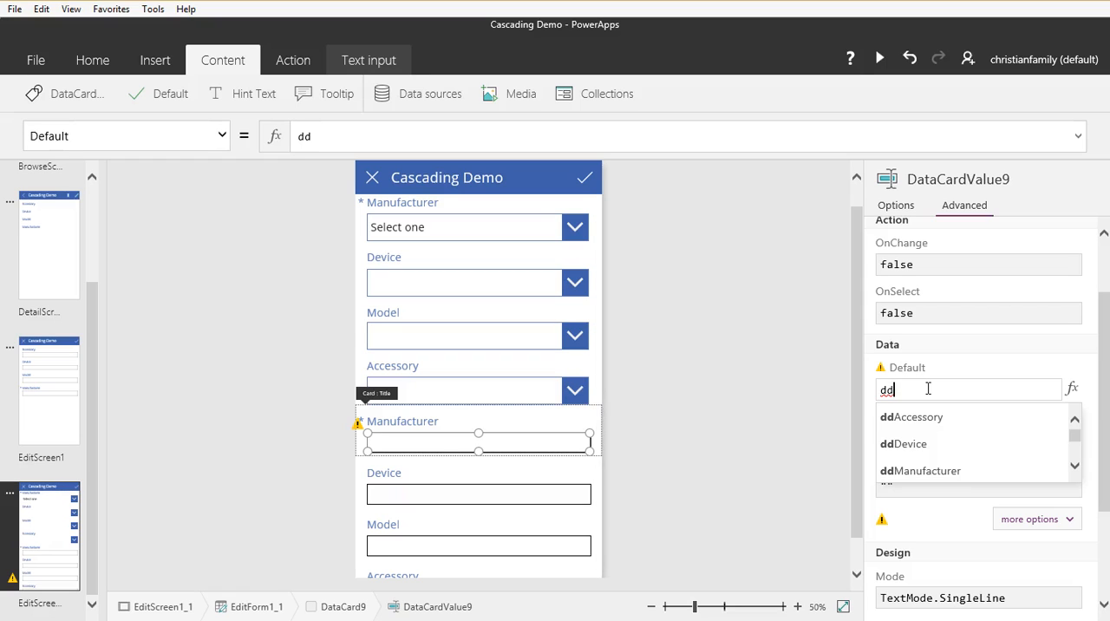
key("Down")
key("Down")
key("Return")
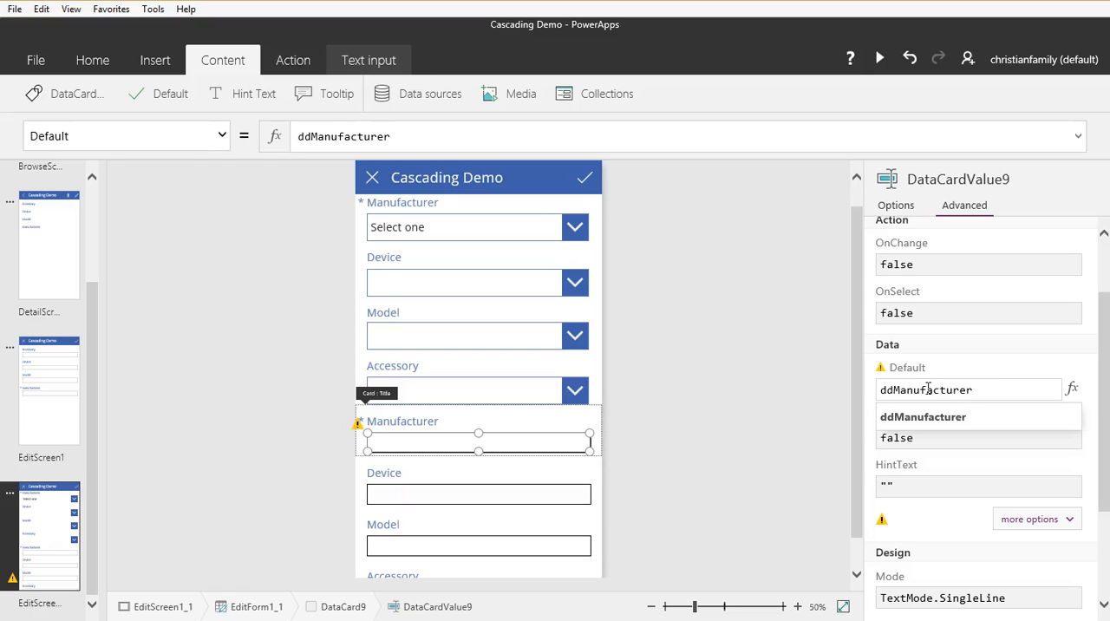
type(".")
key("Down")
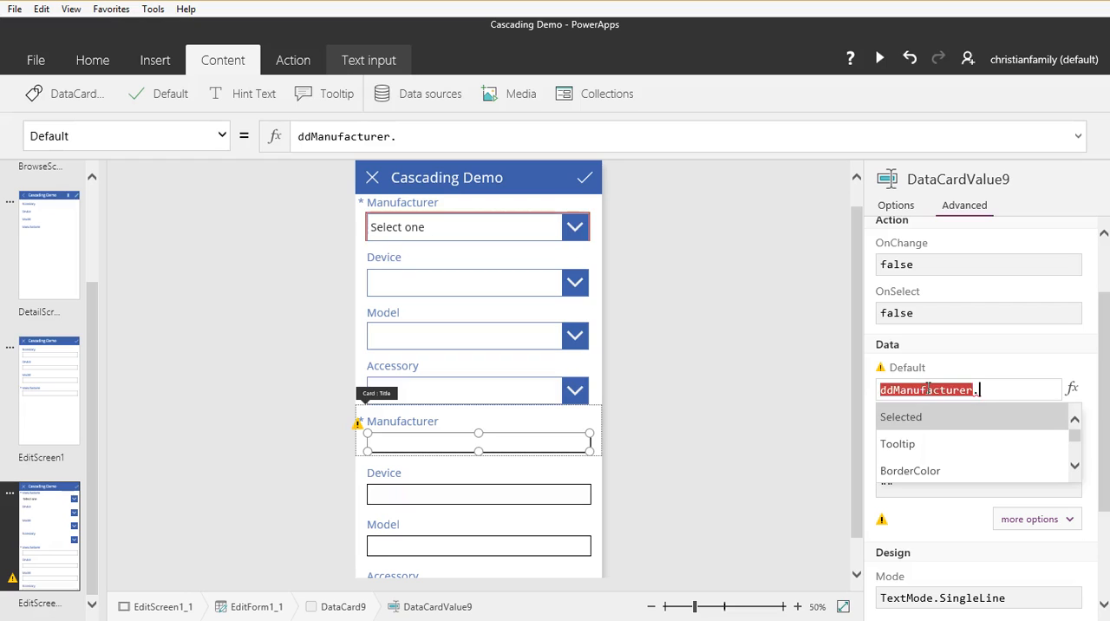
key("Return")
type(".")
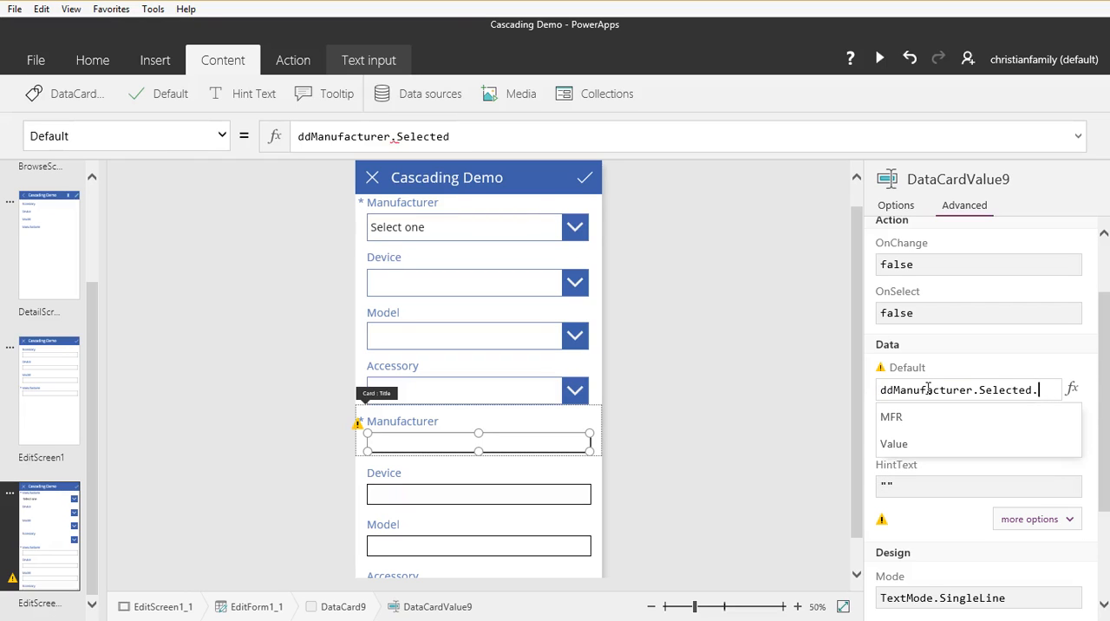
type("Value")
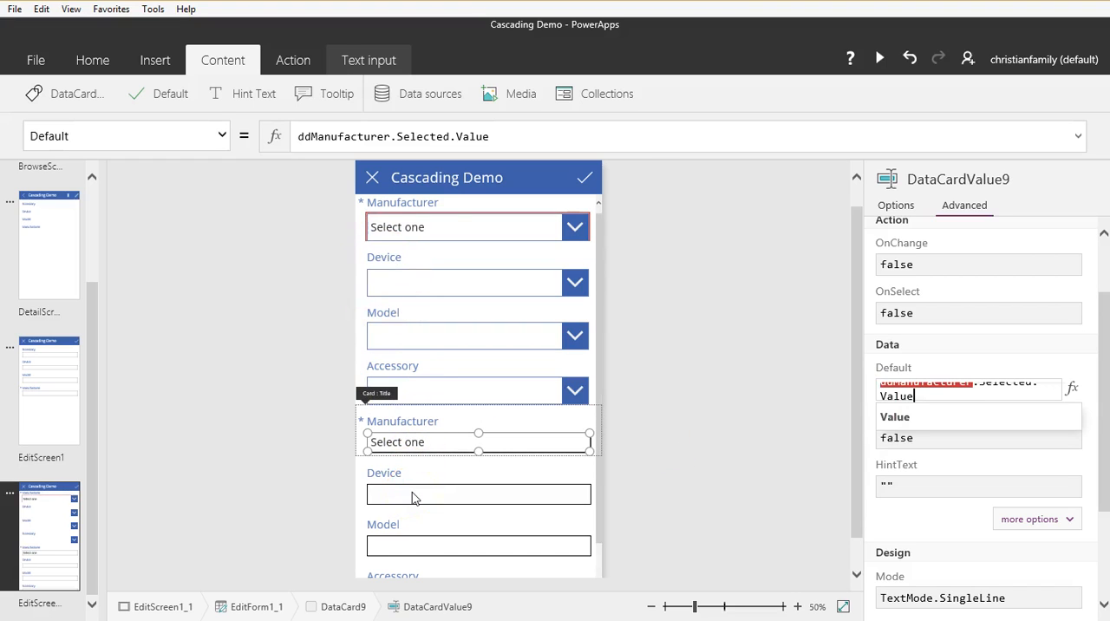
Step: Unlock the newly added Device text card so its properties can be changed
left_click(406, 495)
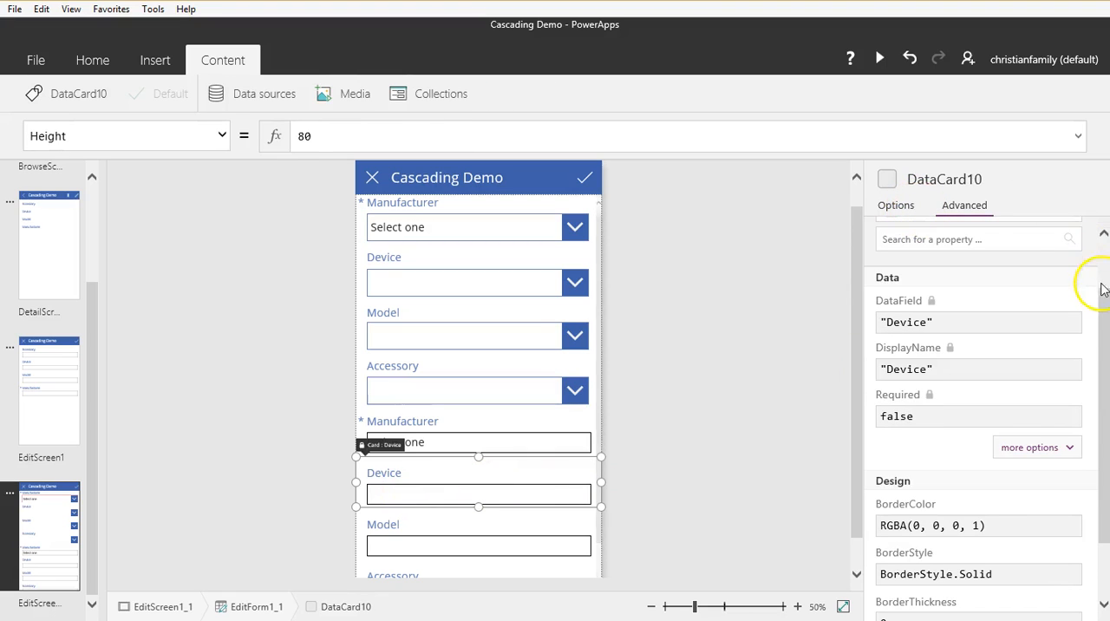
left_click_drag(1108, 287, 1105, 240)
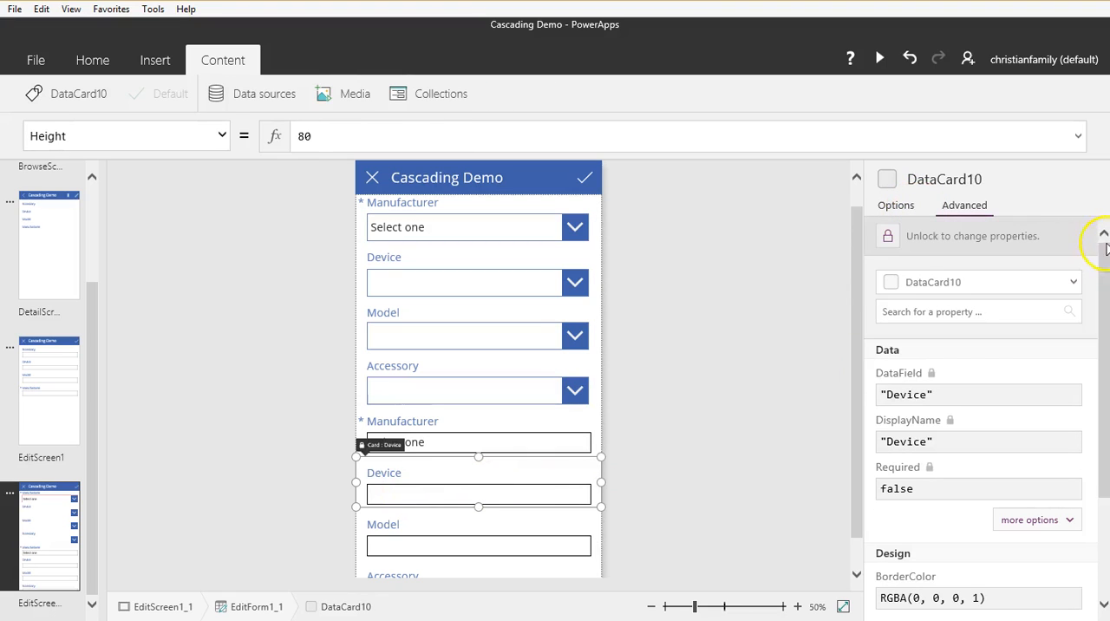
left_click(891, 242)
left_click_drag(1097, 317, 1105, 356)
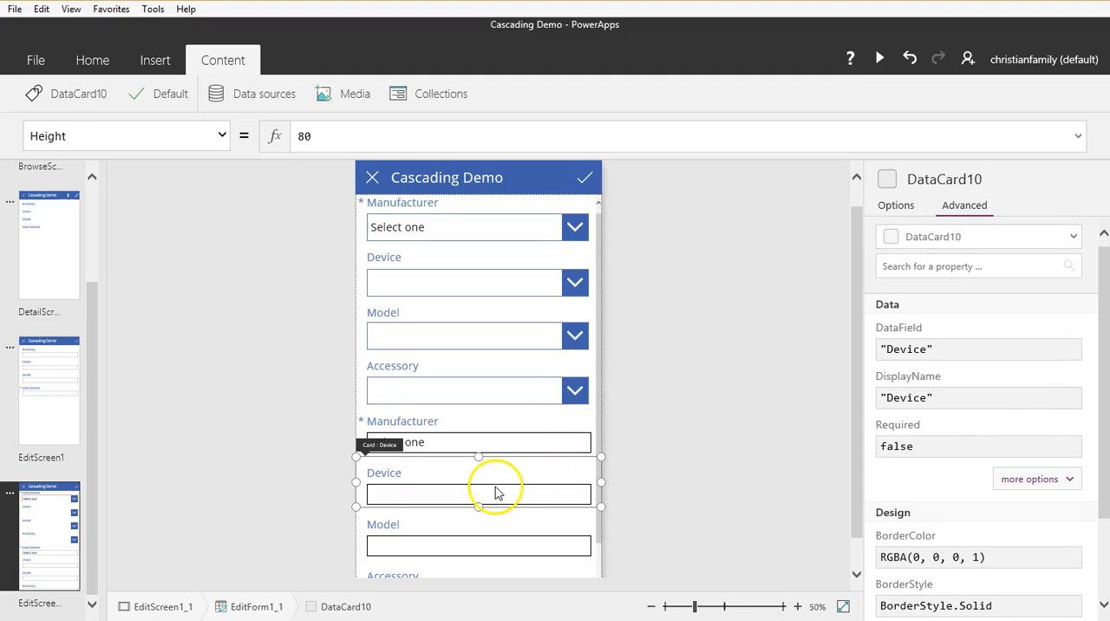
Step: Set the Default of the Device card's text input to ddDevice.Selected.Value
left_click(493, 488)
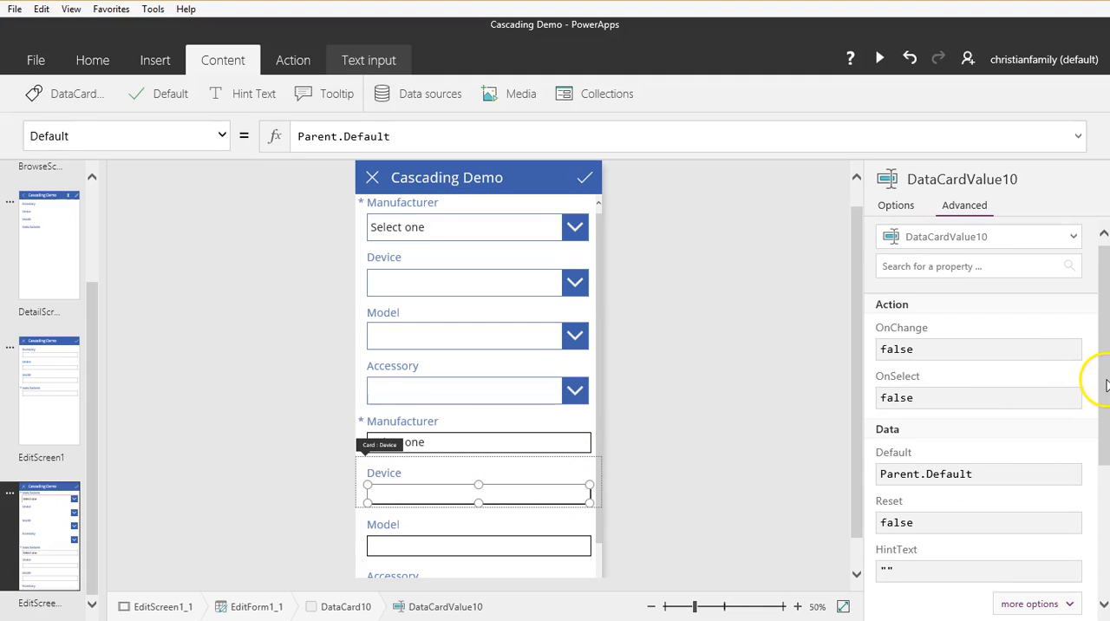
left_click_drag(1098, 377, 1108, 411)
left_click_drag(995, 423, 857, 421)
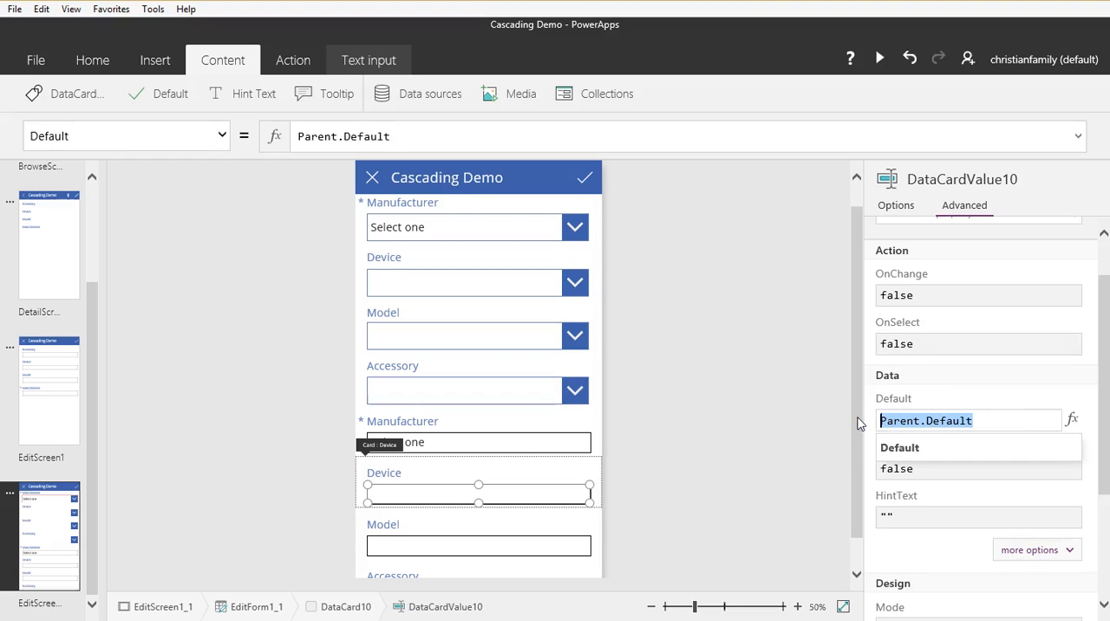
type("dddevice")
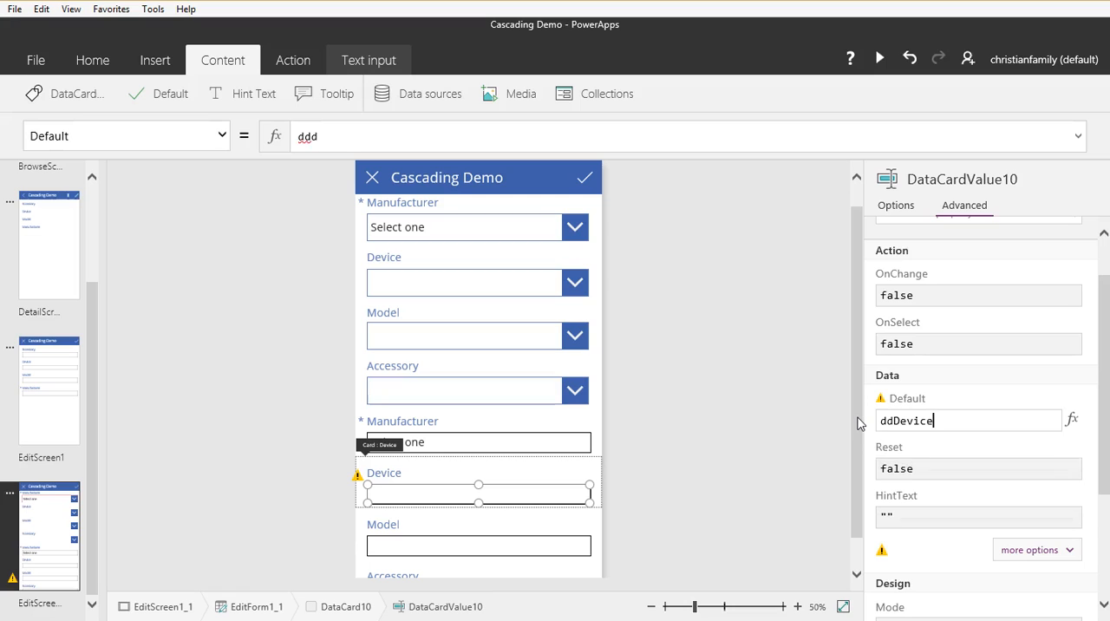
type(".")
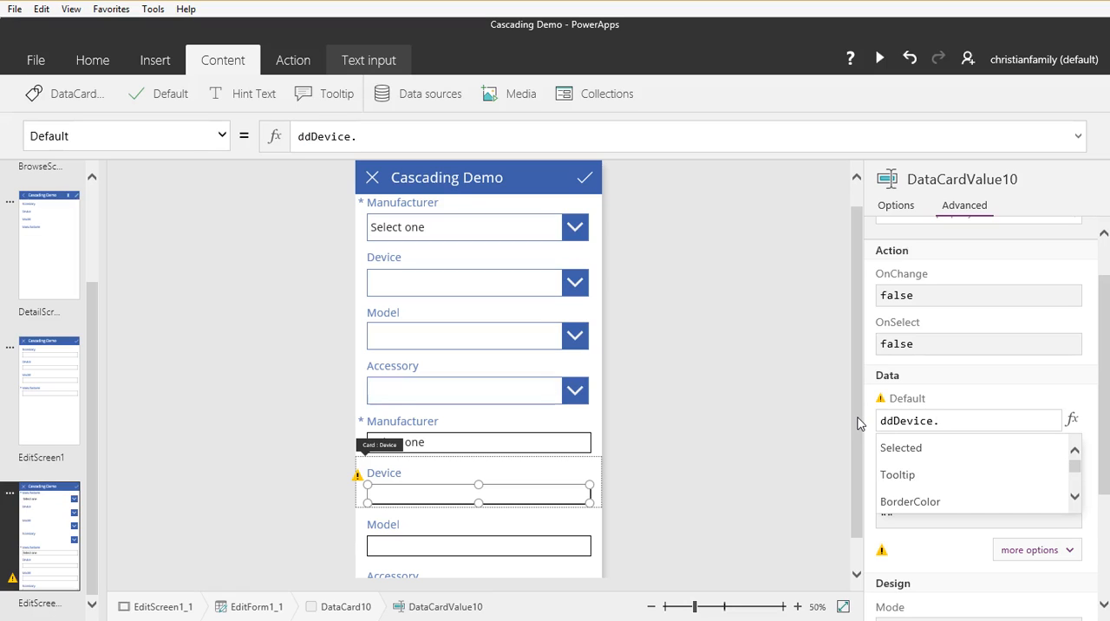
key("Down")
key("Tab")
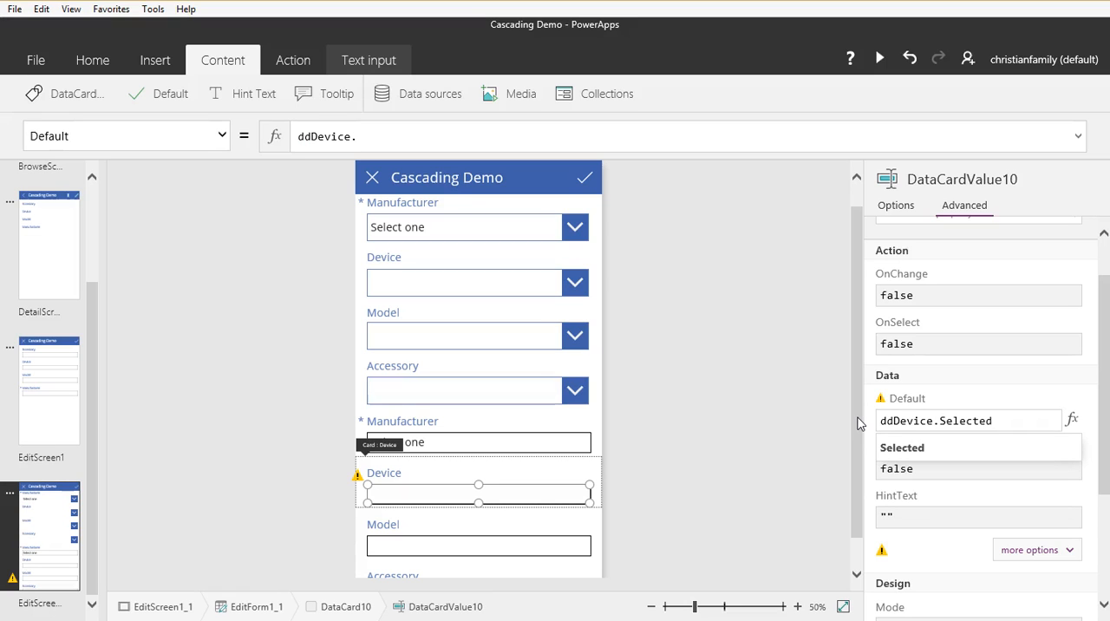
type(".")
key("Down")
key("Down")
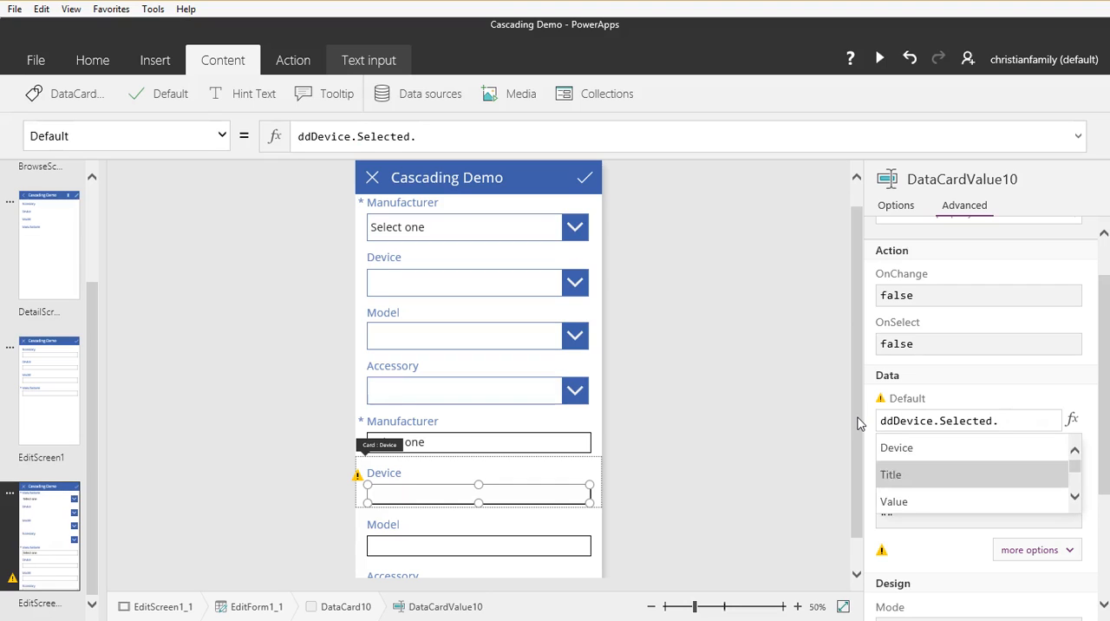
key("Tab")
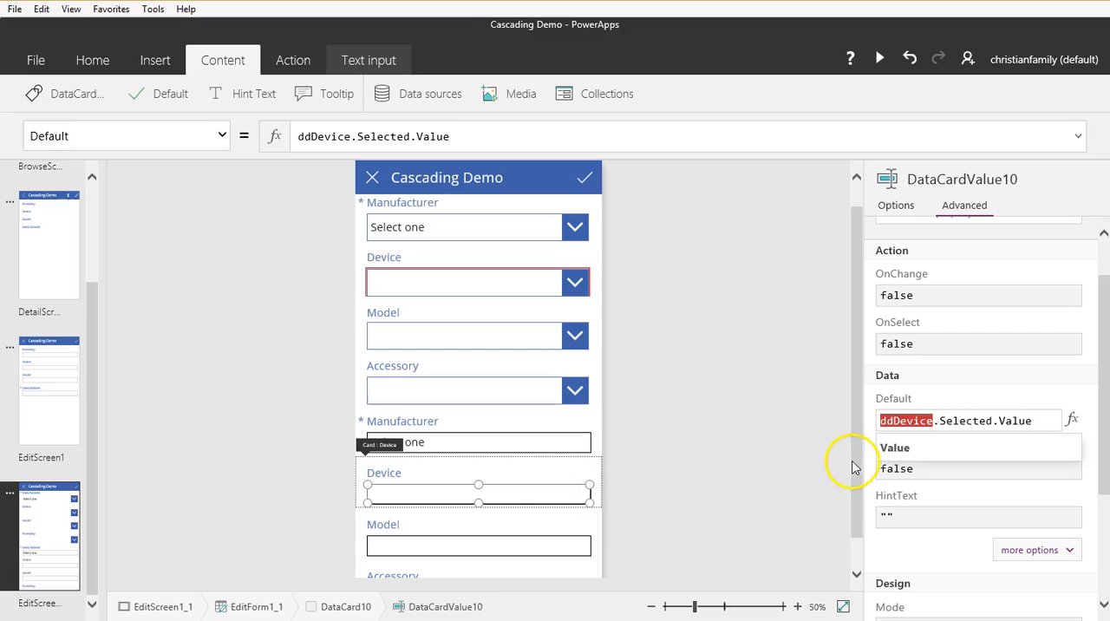
Step: Unlock the newly added Model text card so its properties can be changed
left_click(536, 532)
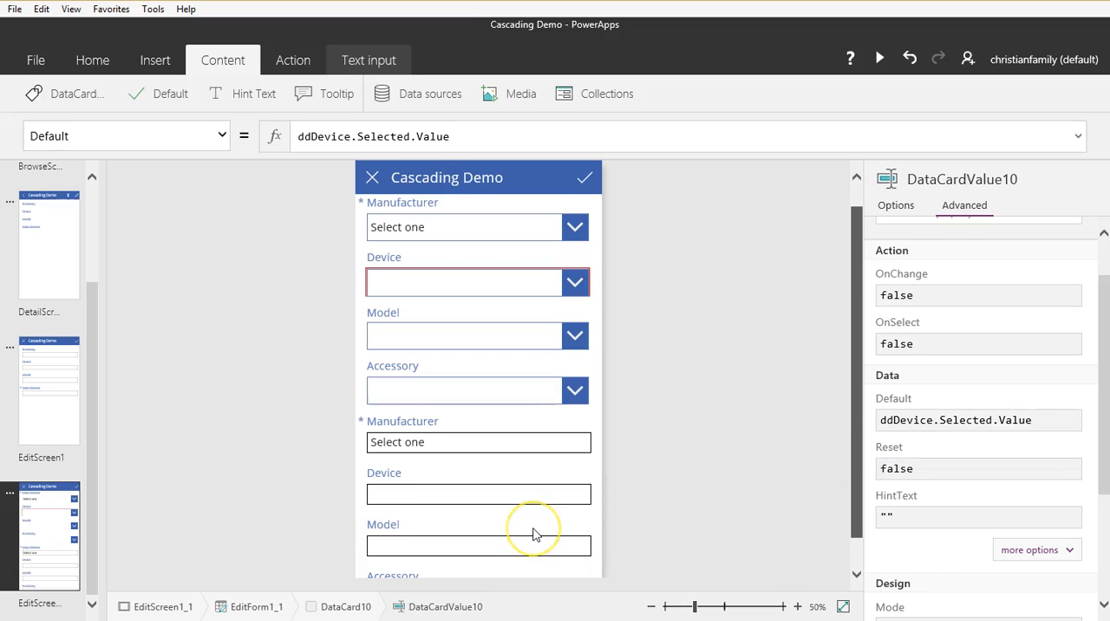
left_click(533, 535)
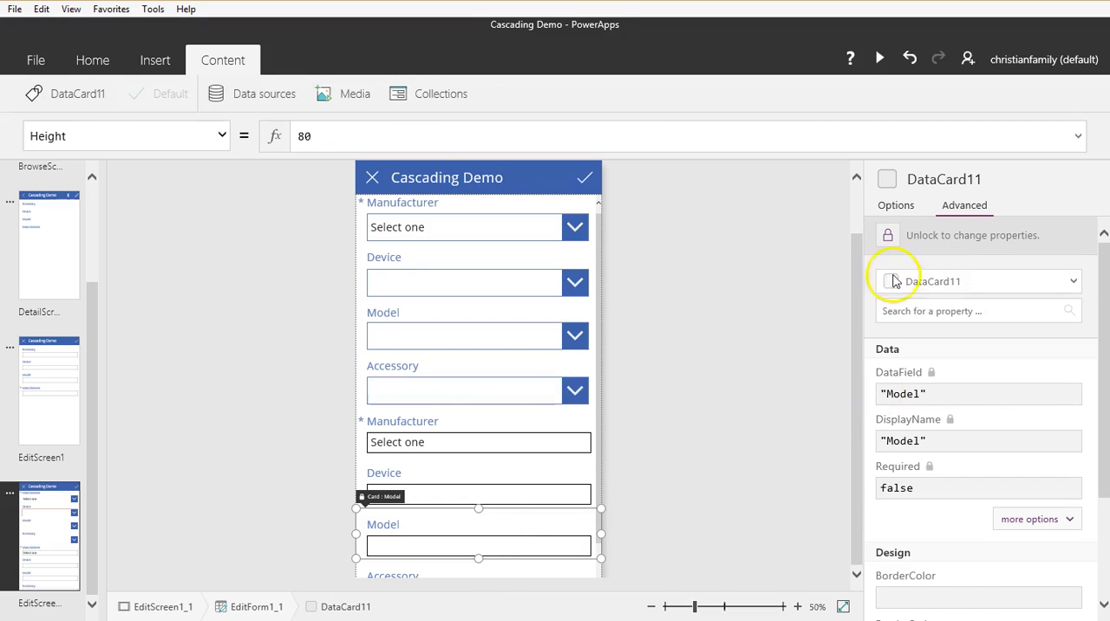
left_click(888, 236)
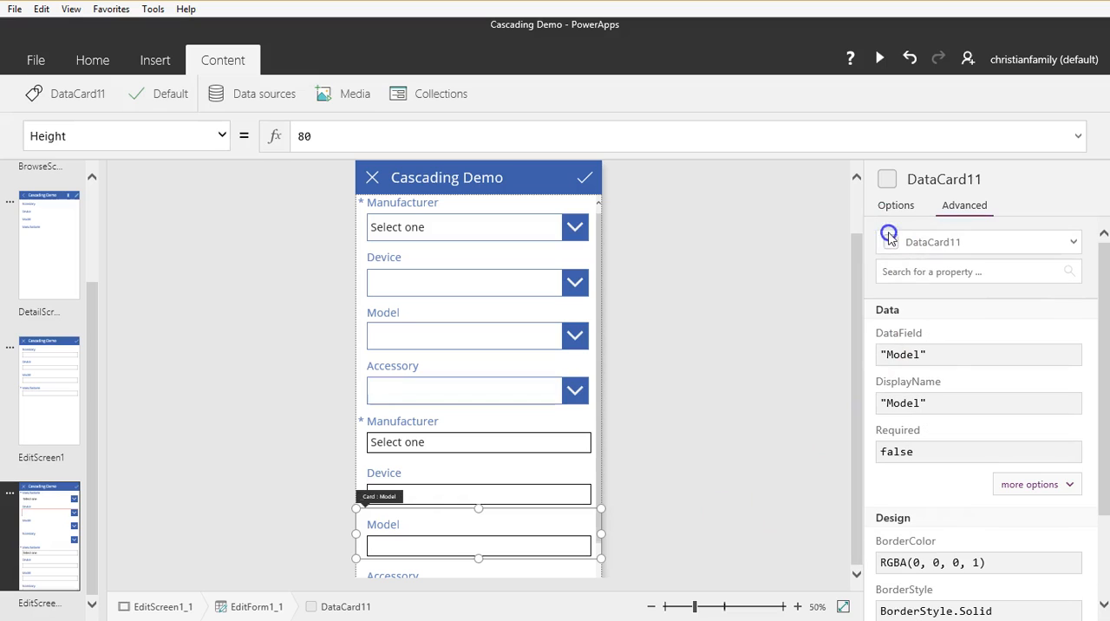
Step: Set the Default of the Model card's text input to ddModel.Selected.Value
left_click(507, 546)
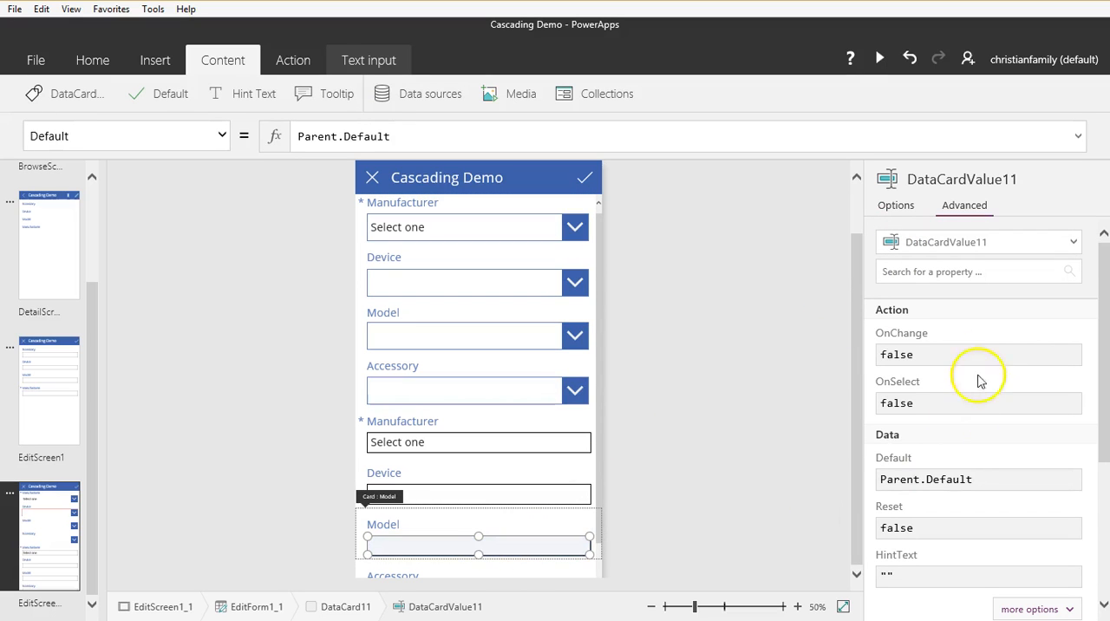
left_click_drag(998, 479, 861, 482)
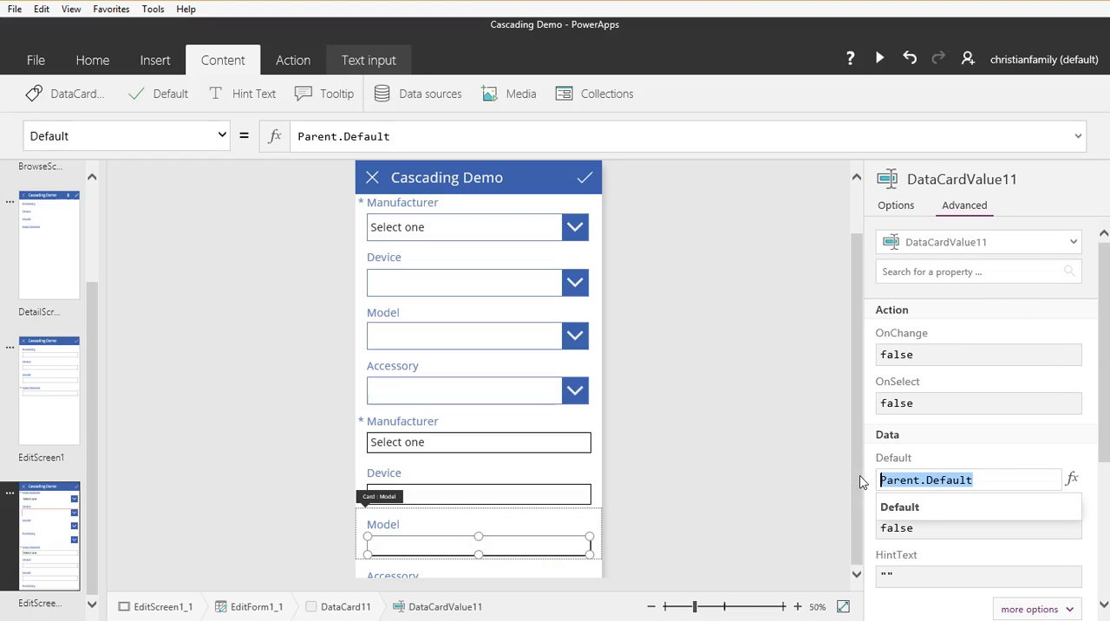
type("ddmo")
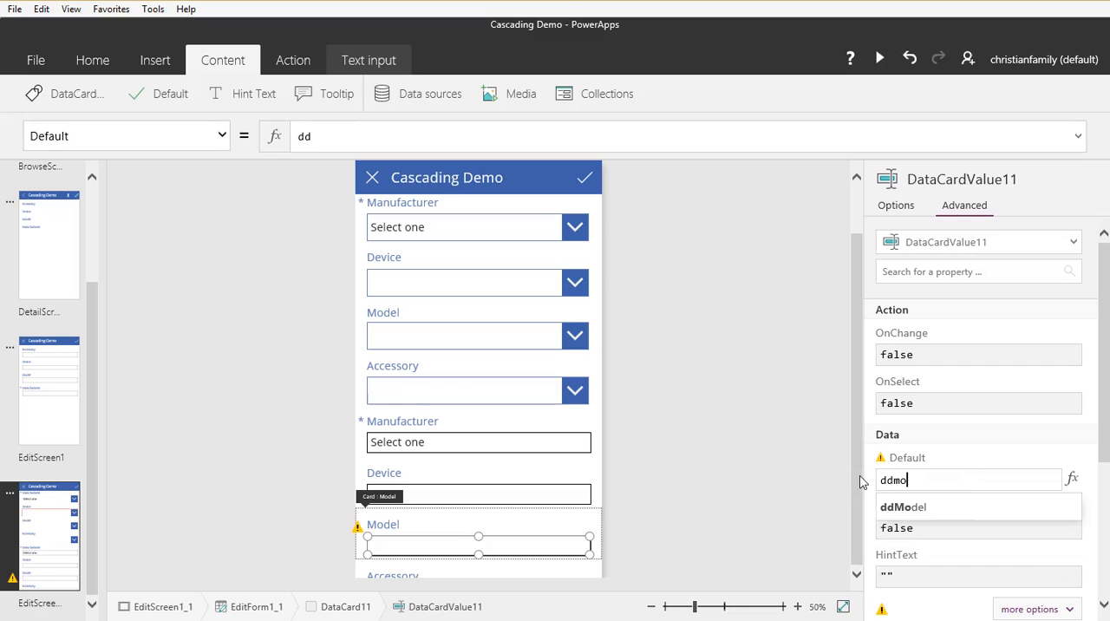
type("del.")
key("Down")
key("Return")
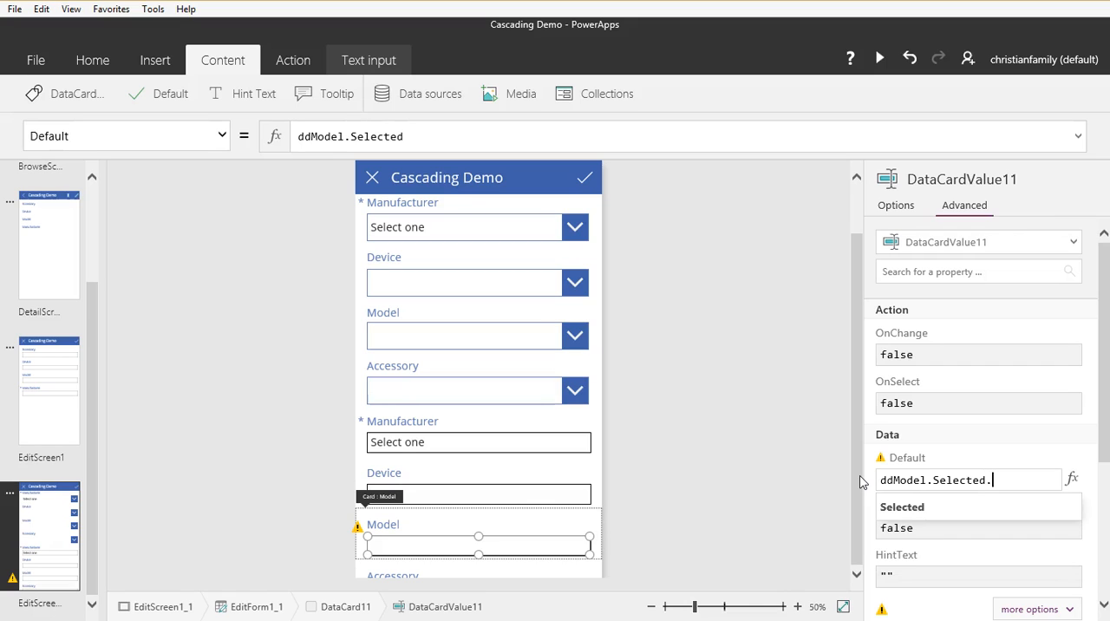
key("Down")
key("Down")
key("Down")
key("Down")
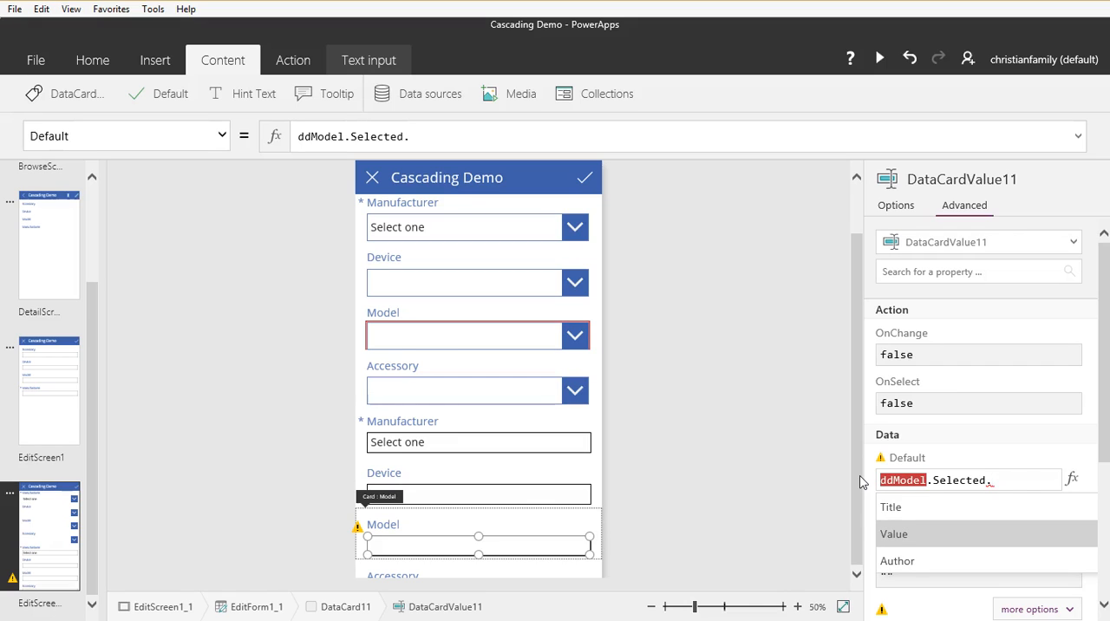
type(".")
key("Return")
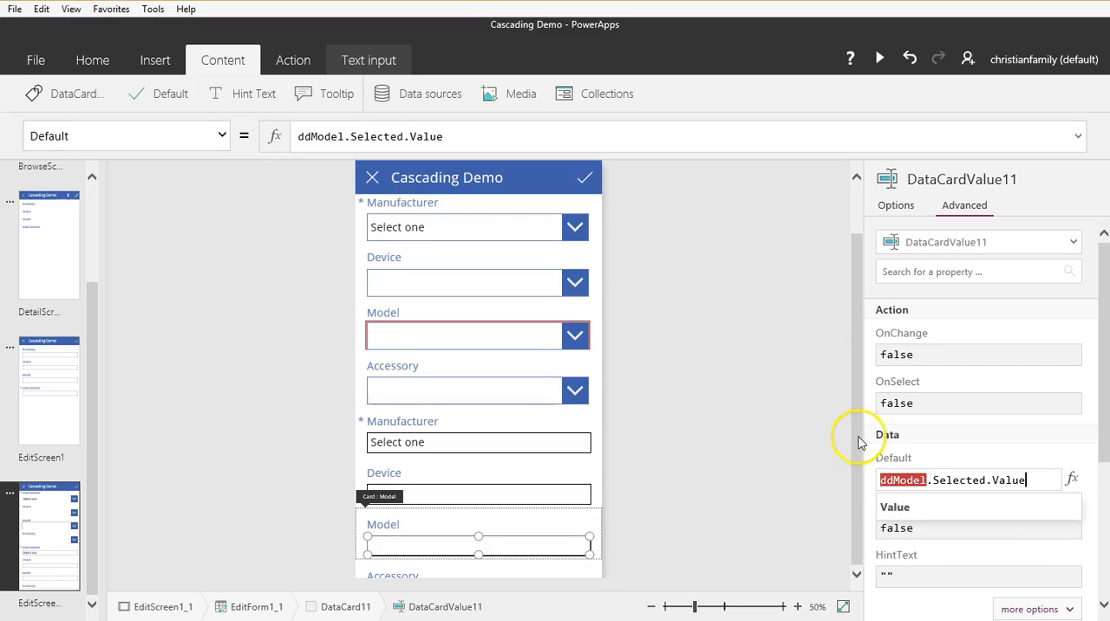
left_click(855, 466)
Step: Unlock the newly added Accessory text card so its properties can be changed
left_click(595, 418)
left_click_drag(600, 451, 600, 499)
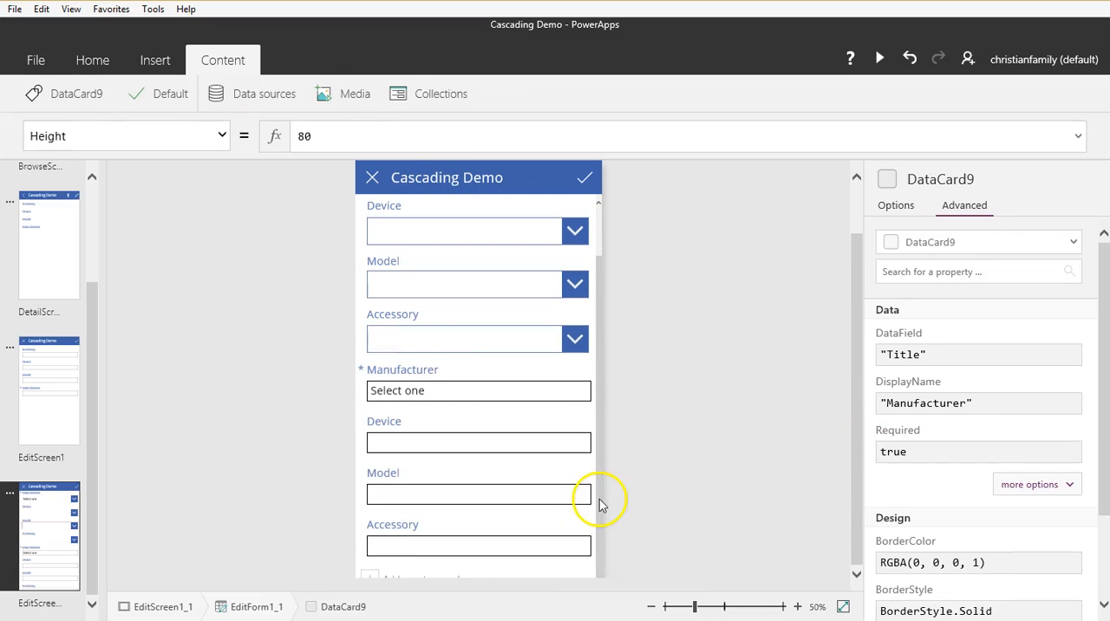
left_click(496, 527)
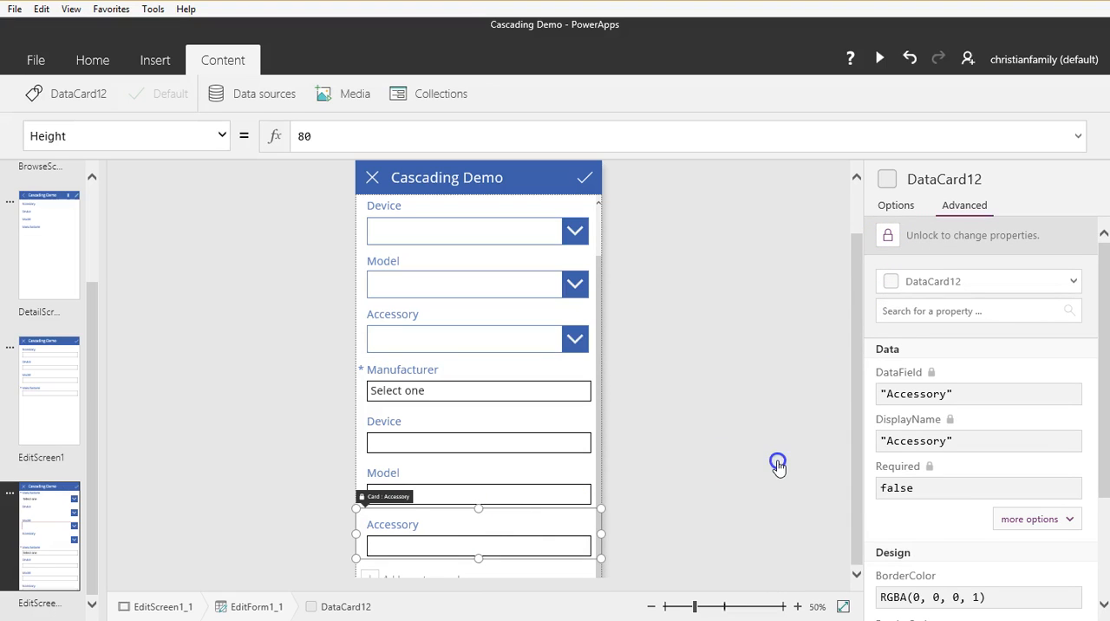
Step: Set the Default of the Accessory card's text input to ddAccessory.Selected.Value
left_click(471, 548)
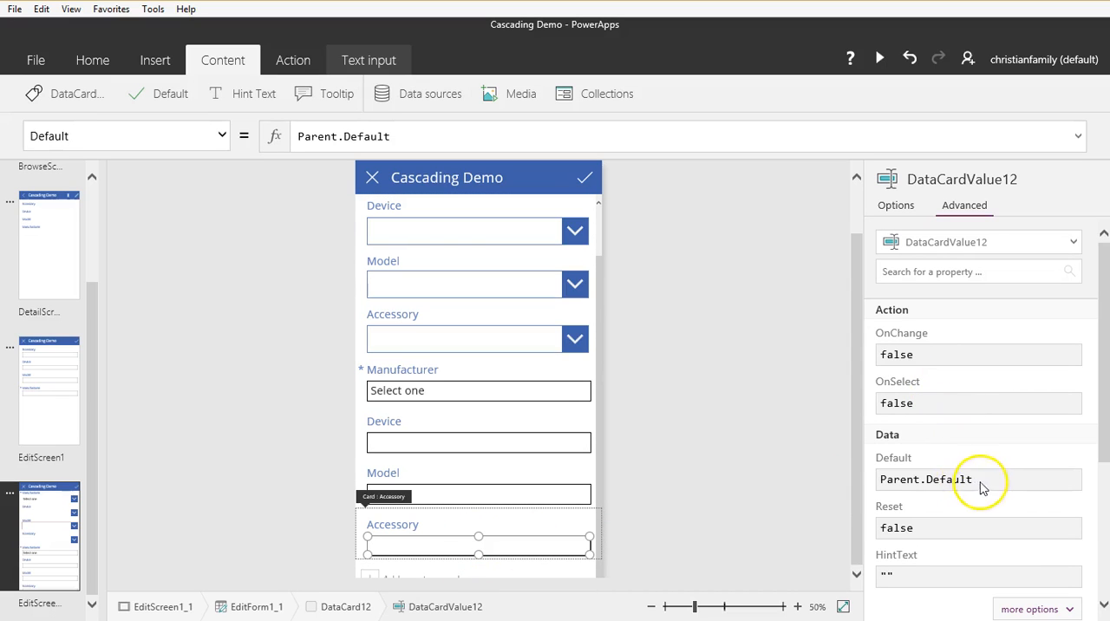
left_click(1005, 481)
left_click_drag(1004, 481, 865, 484)
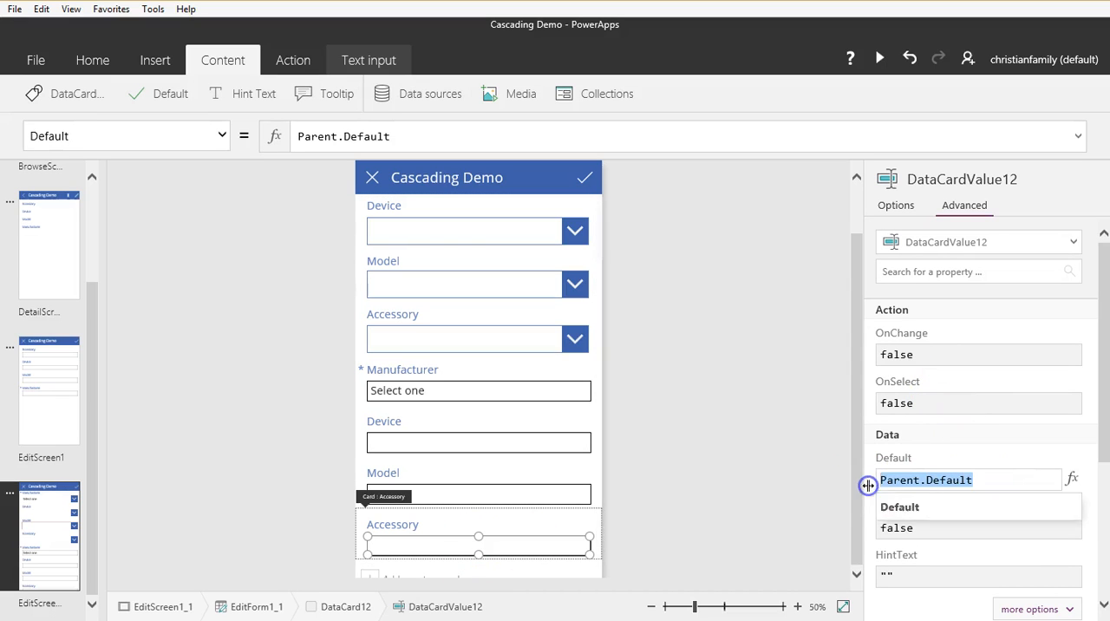
type("ddAc")
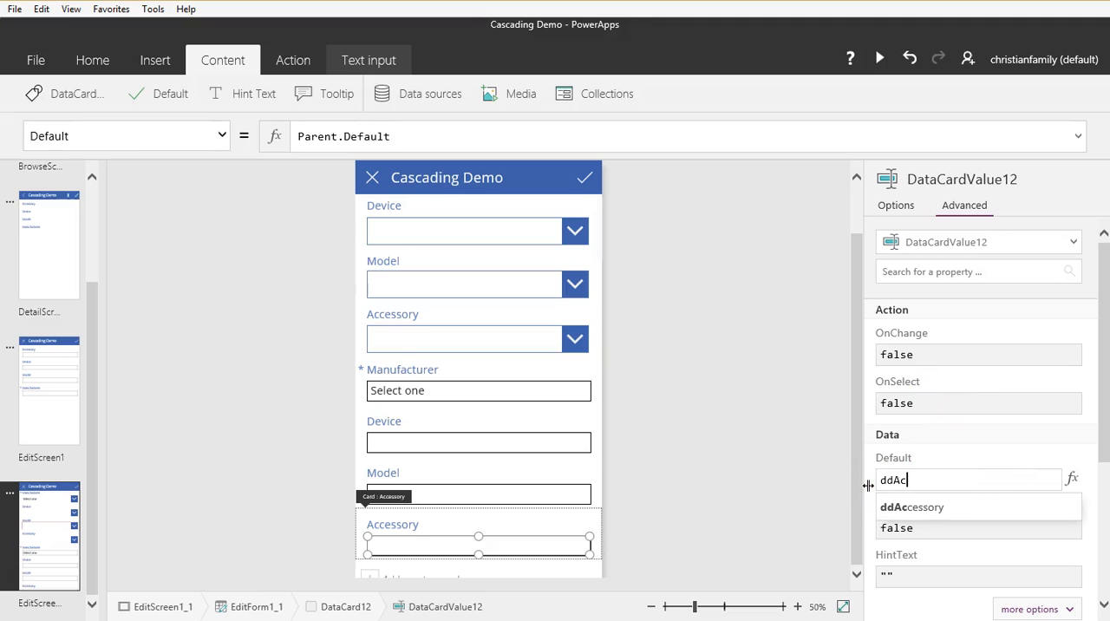
key("Tab")
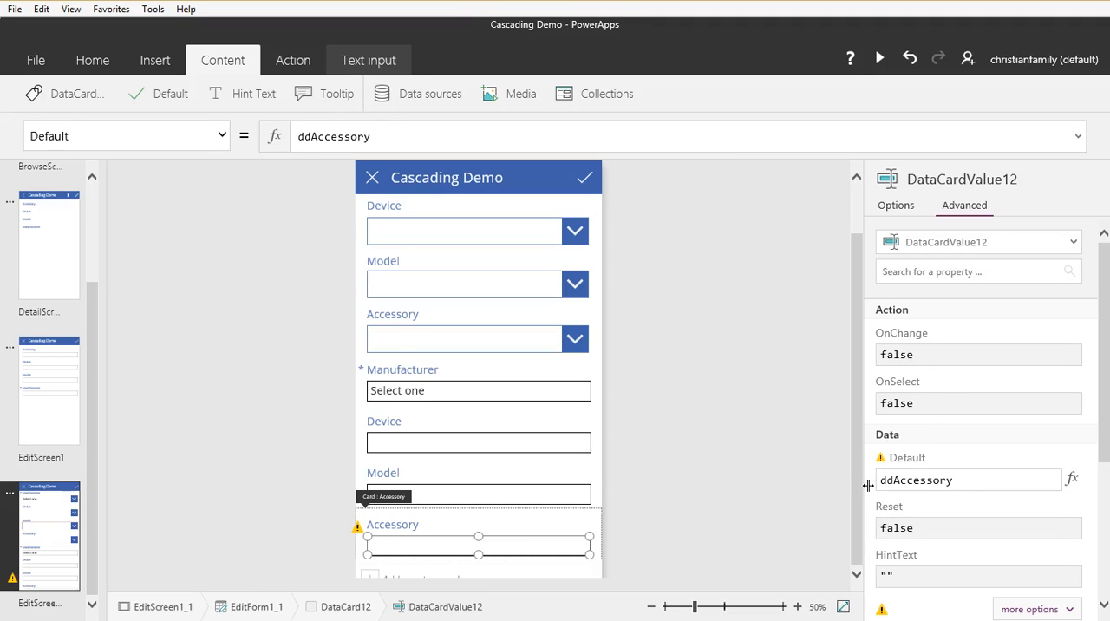
type(".")
key("Tab")
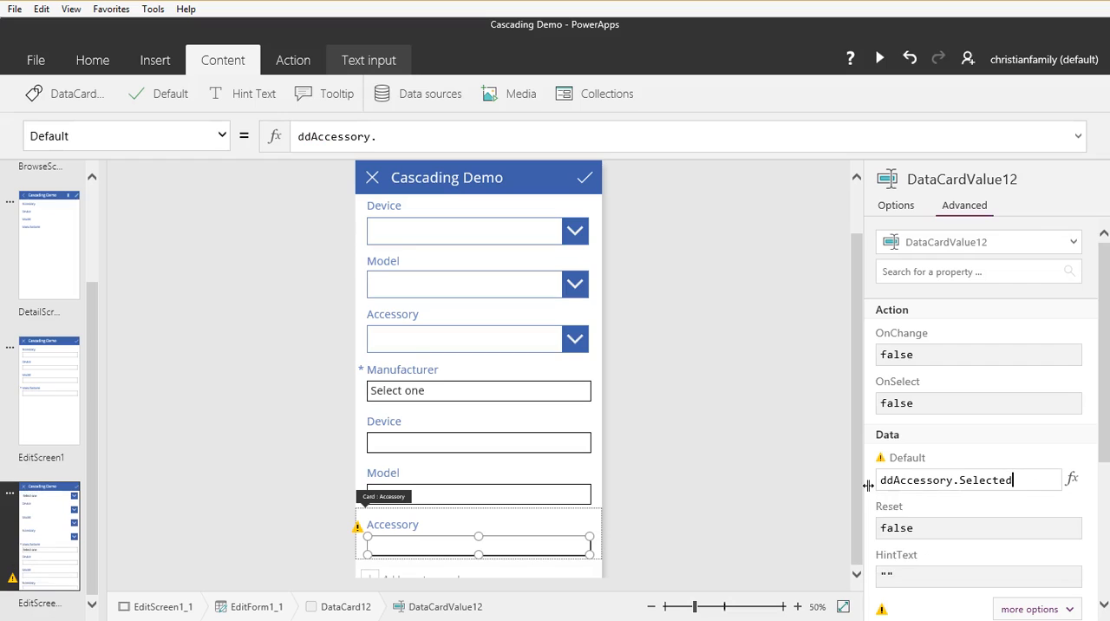
type(".")
key("Down")
key("Down")
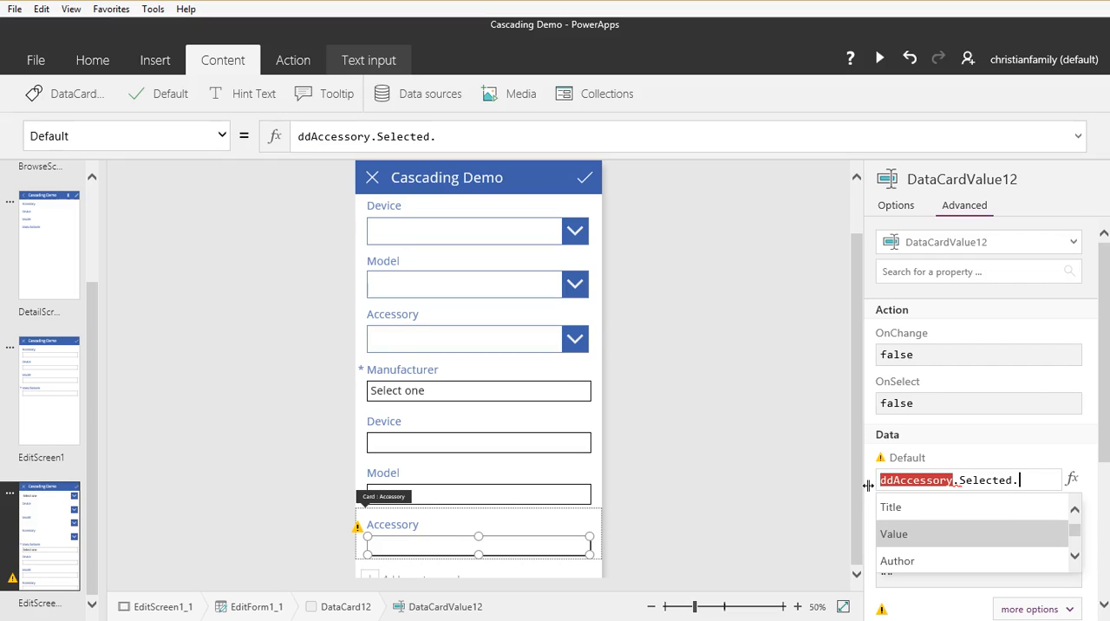
key("Tab")
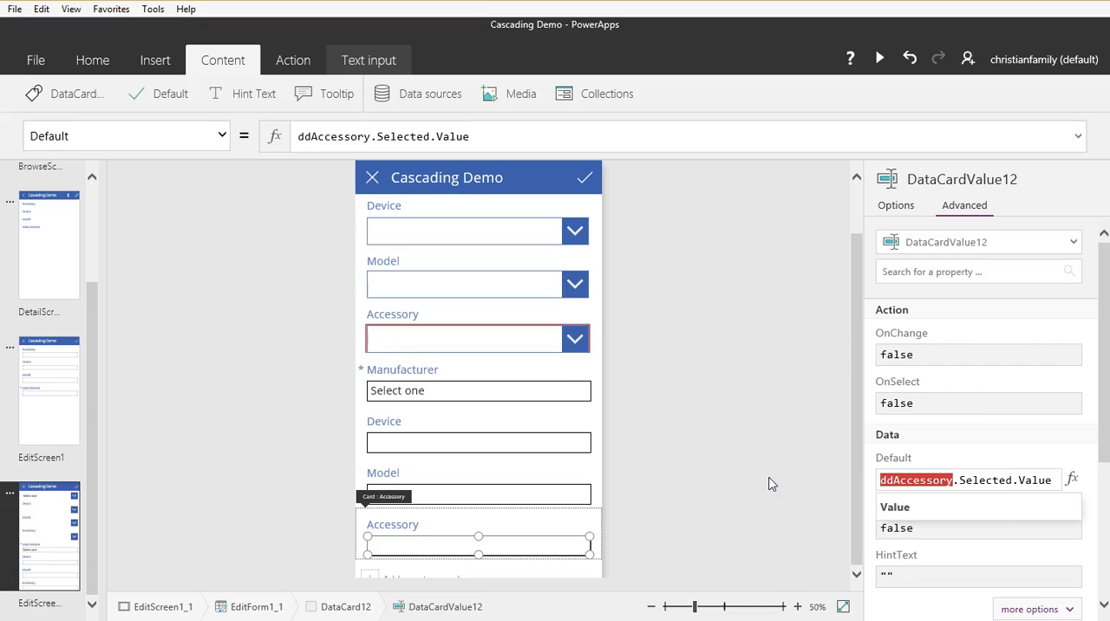
Step: Save the Cascading Demo app and return to the edit screen
left_click(43, 65)
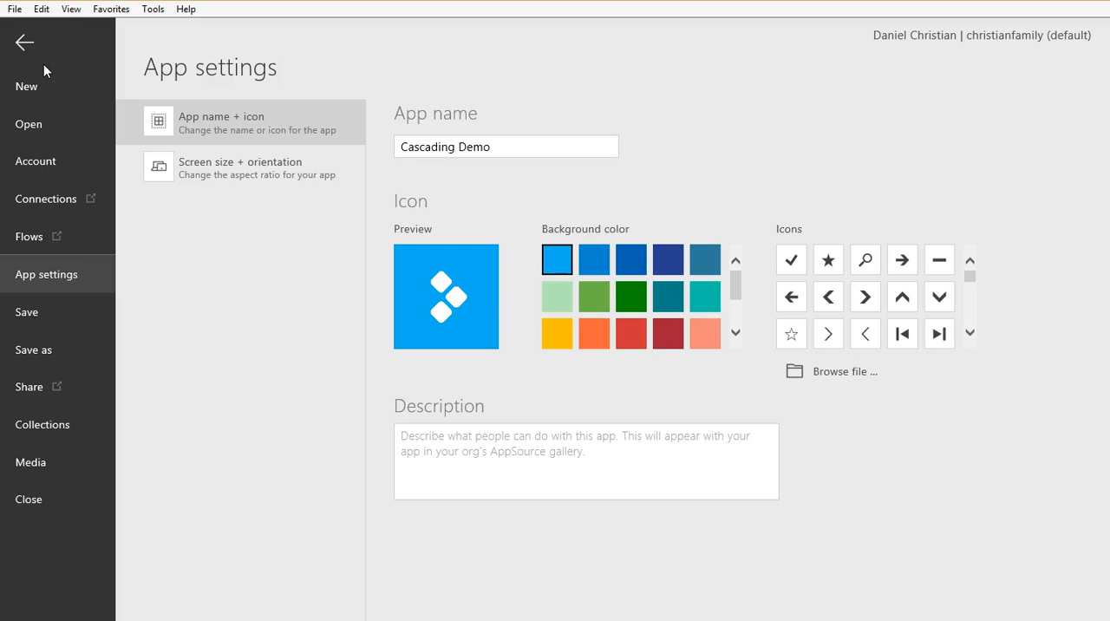
left_click(41, 314)
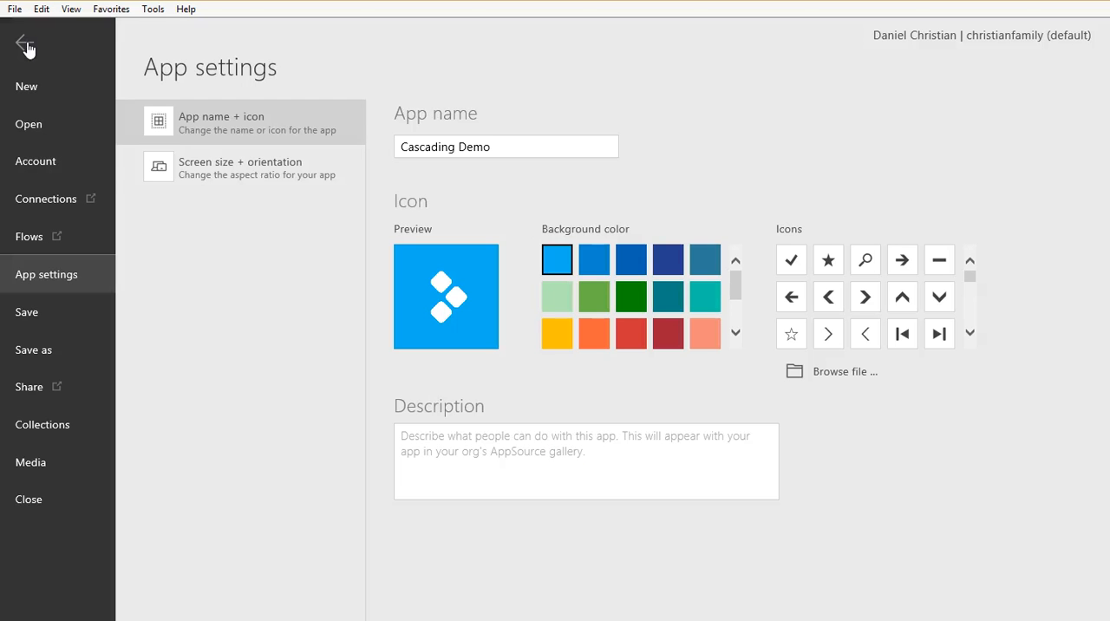
left_click(26, 46)
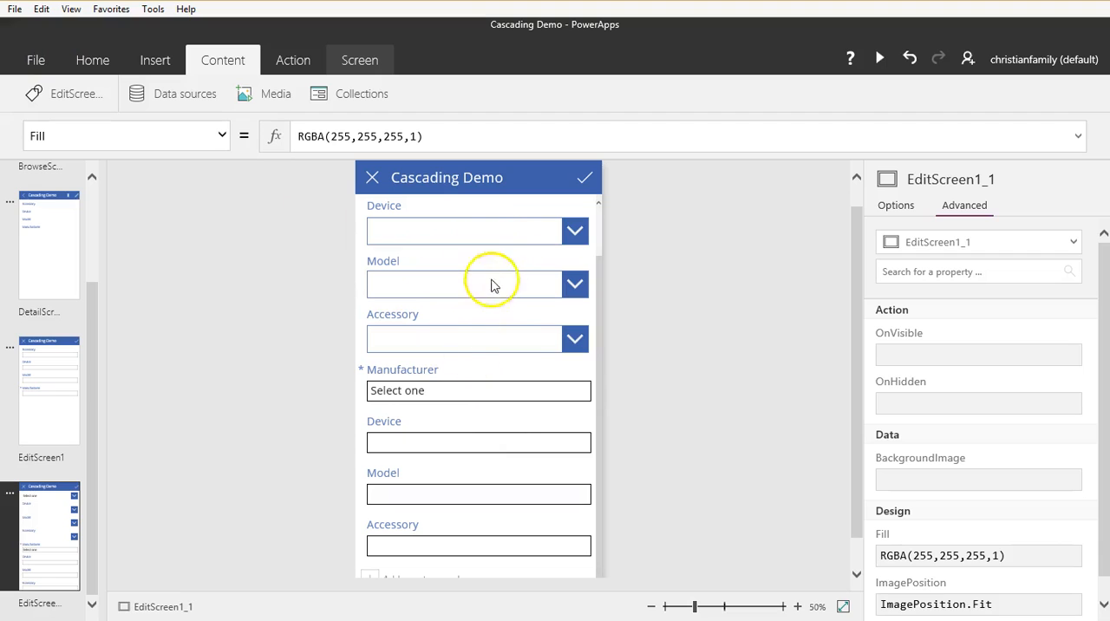
Step: Hide the Manufacturer text card below the drop-downs by setting its Visible property to false
left_click(469, 379)
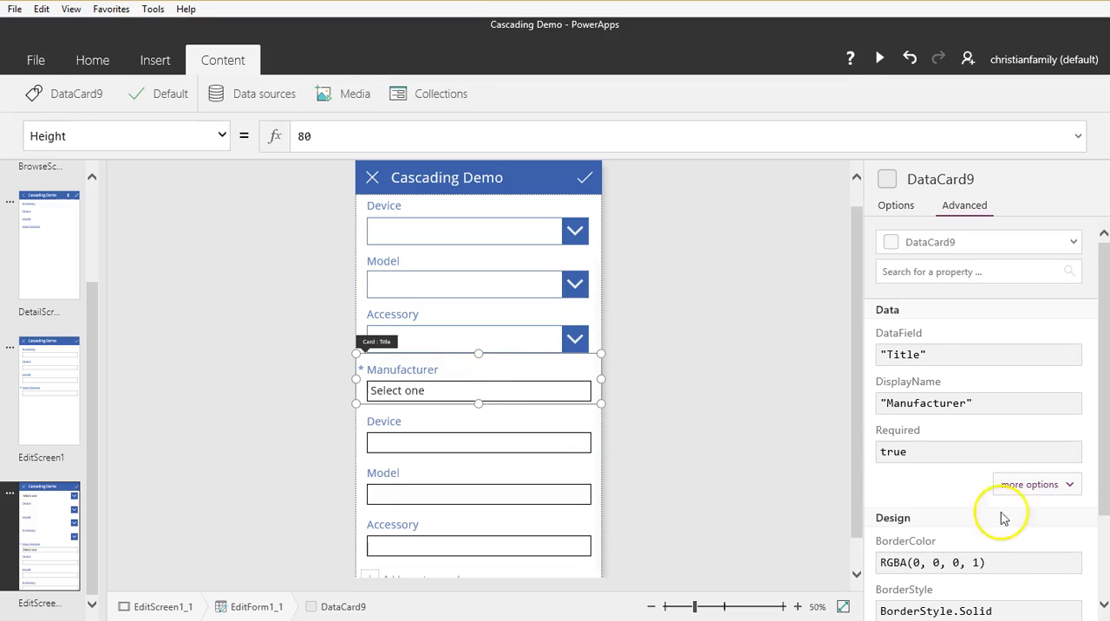
left_click_drag(1103, 486, 1101, 613)
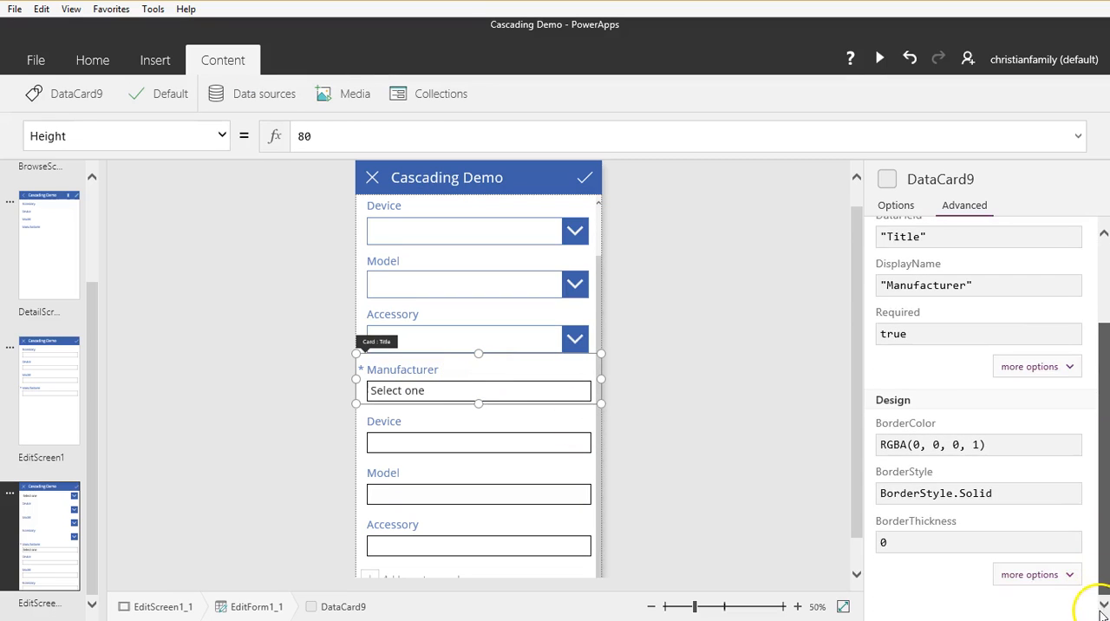
left_click(1041, 575)
scroll(1058, 556, "down", 3)
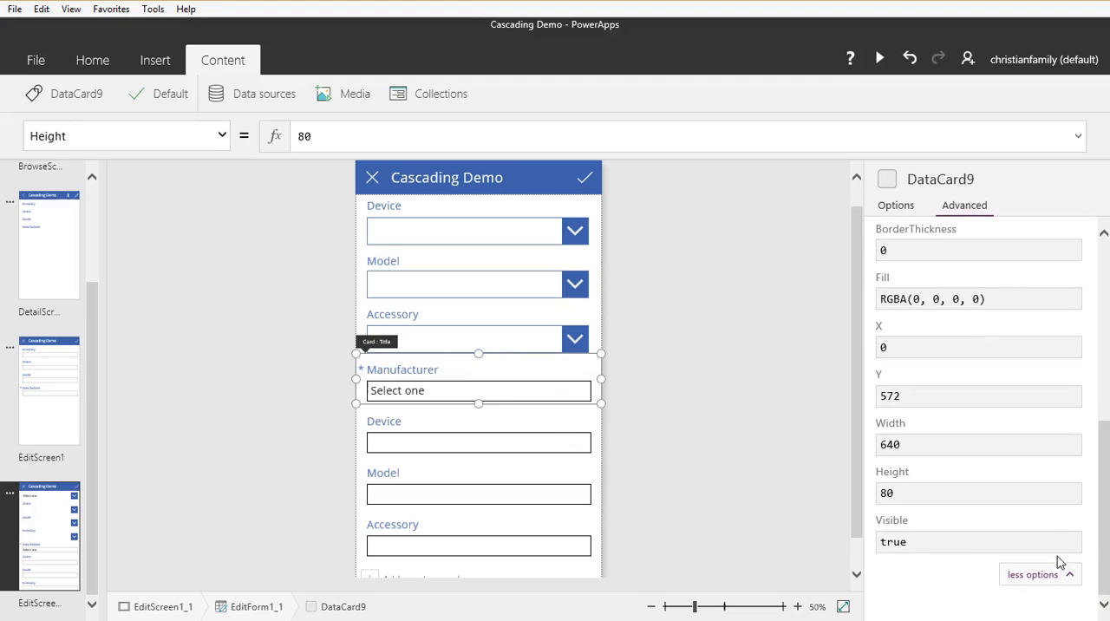
left_click(922, 539)
double_click(885, 540)
type("fa")
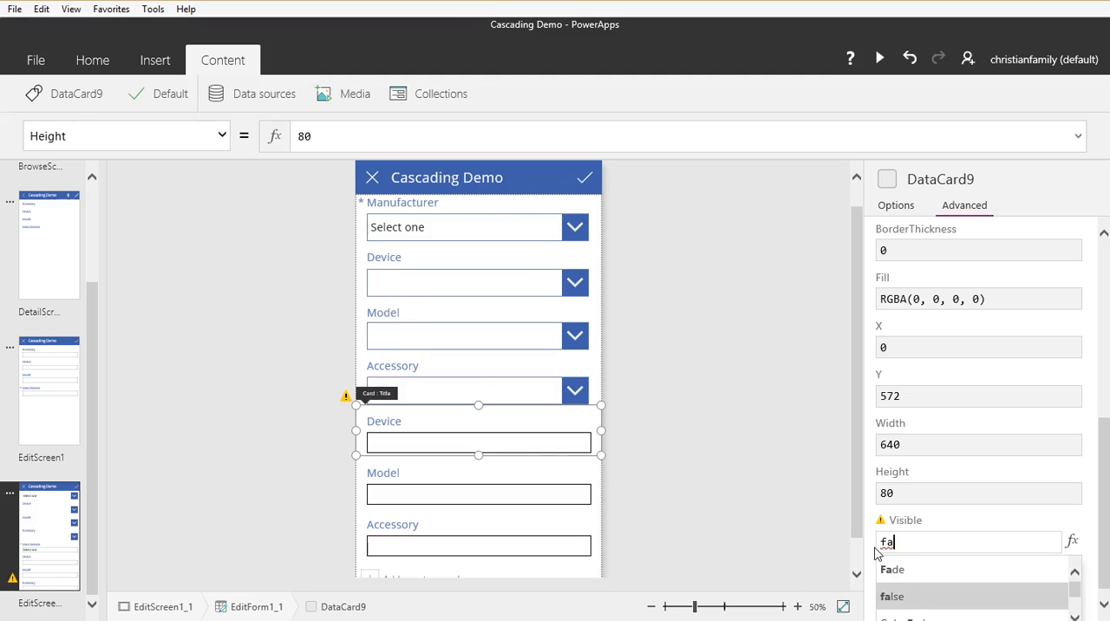
type("lse")
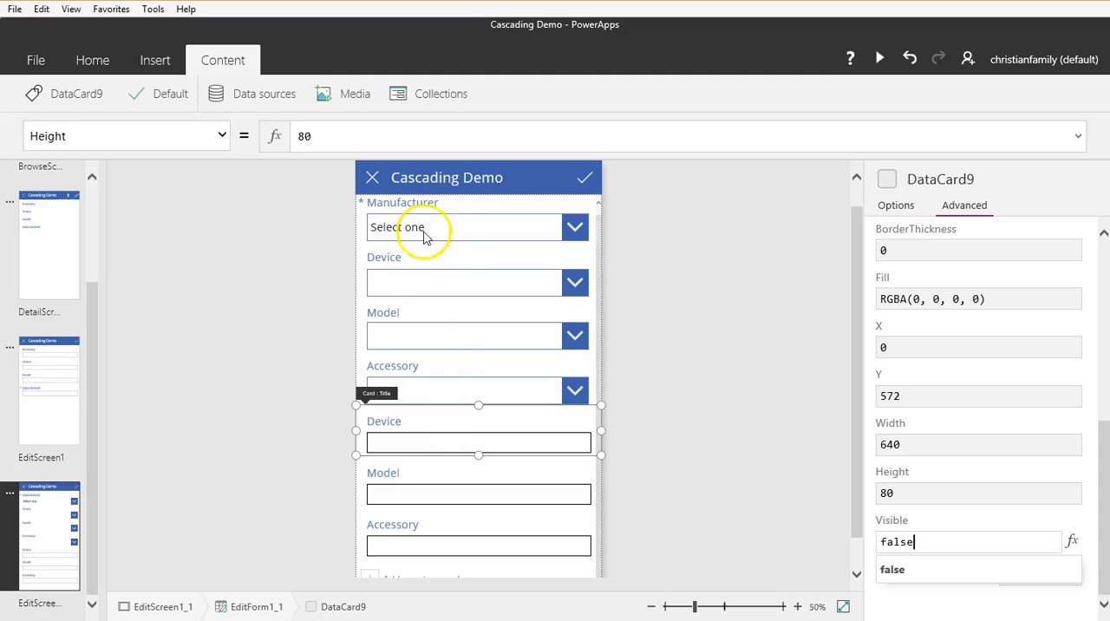
Step: Hide the Device text card below the drop-downs by setting its Visible property to false
left_click(362, 458)
left_click(362, 458)
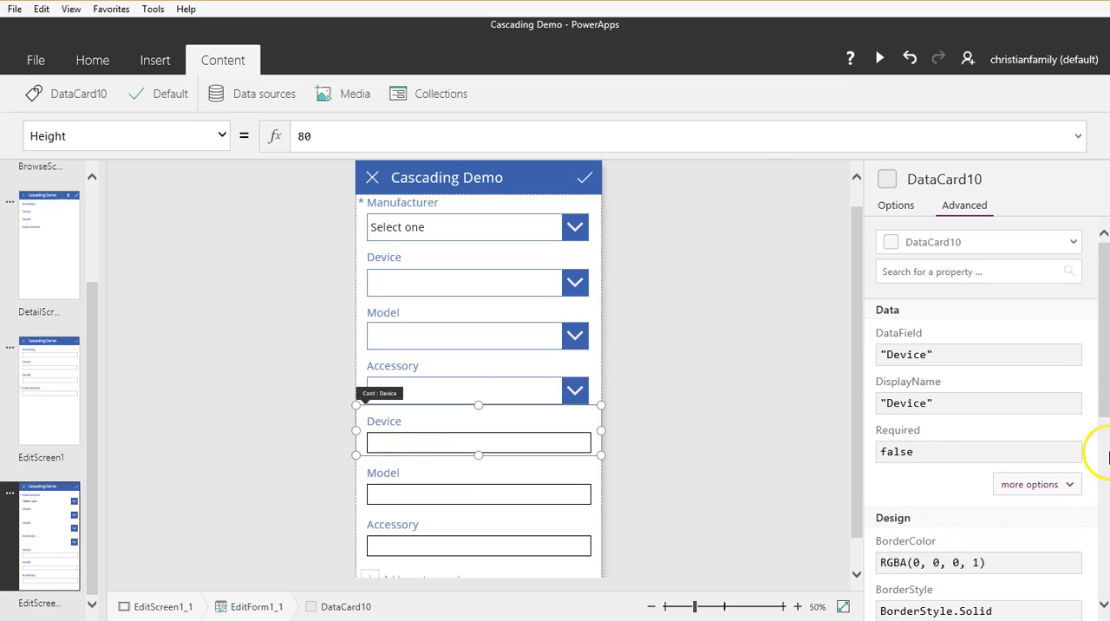
left_click_drag(1099, 384, 1095, 579)
left_click(943, 541)
left_click_drag(944, 540, 846, 538)
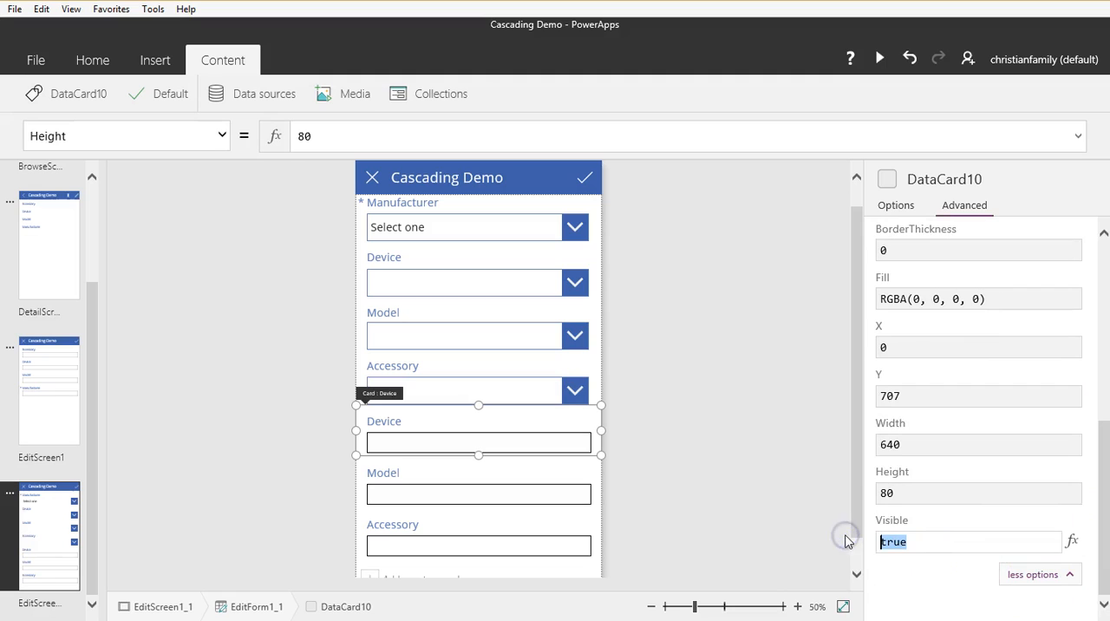
type("false")
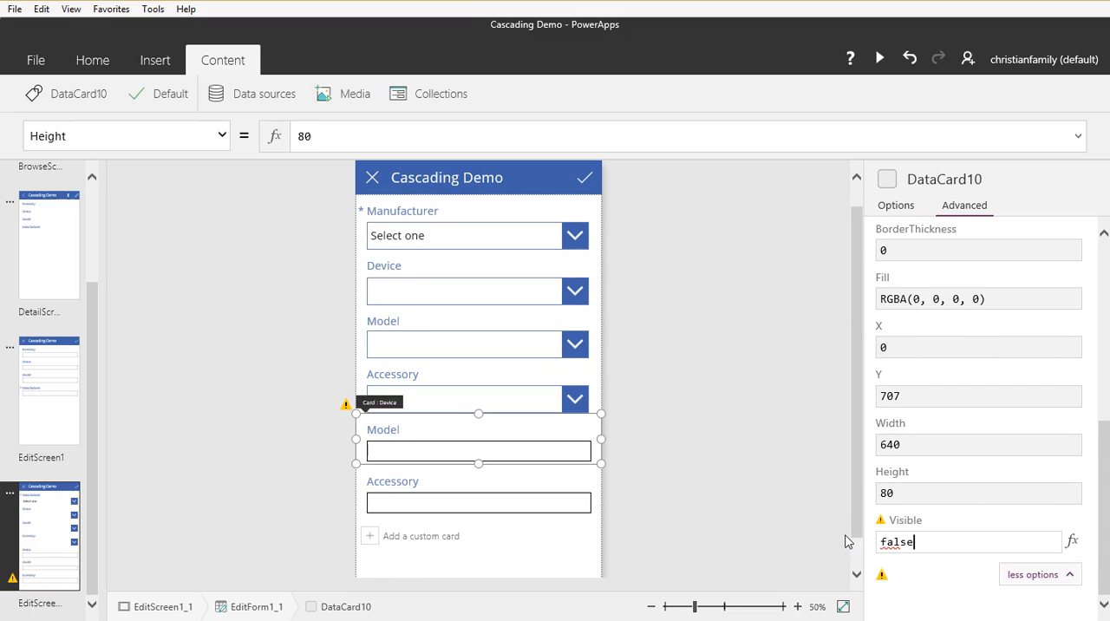
Step: Hide the Model text card below the drop-downs by setting its Visible property to false
left_click(362, 464)
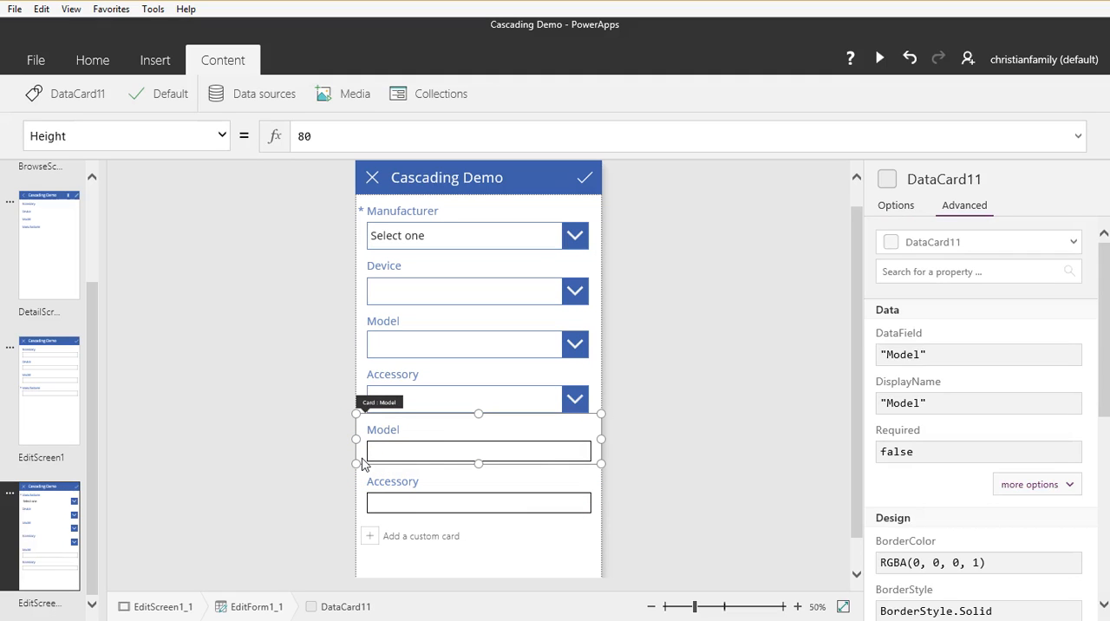
left_click(1054, 484)
scroll(1058, 468, "down", 5)
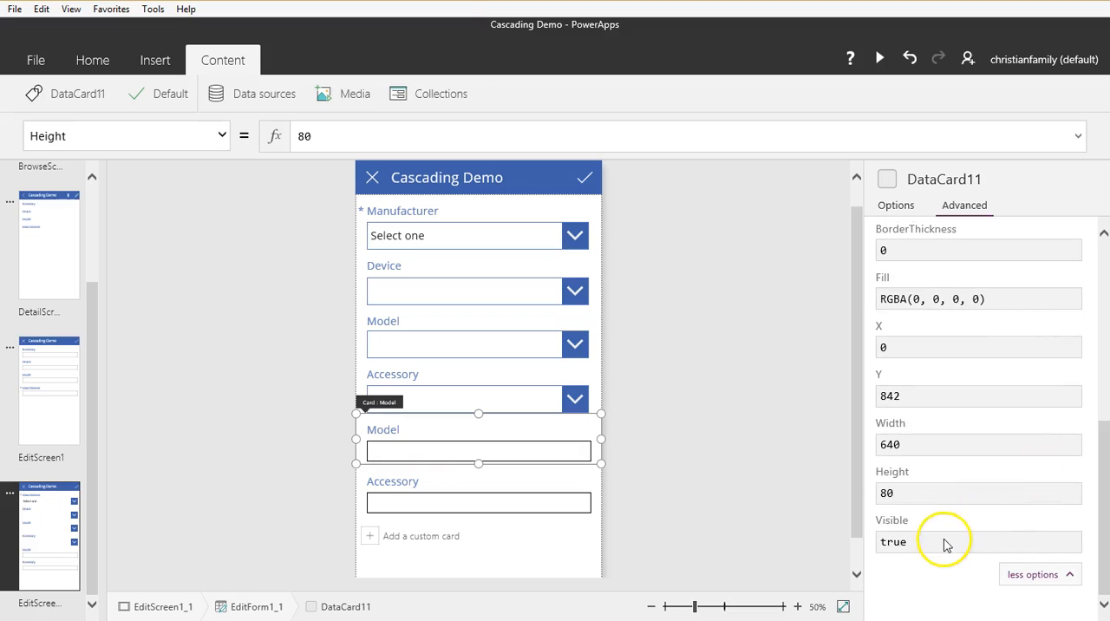
left_click_drag(931, 541, 857, 544)
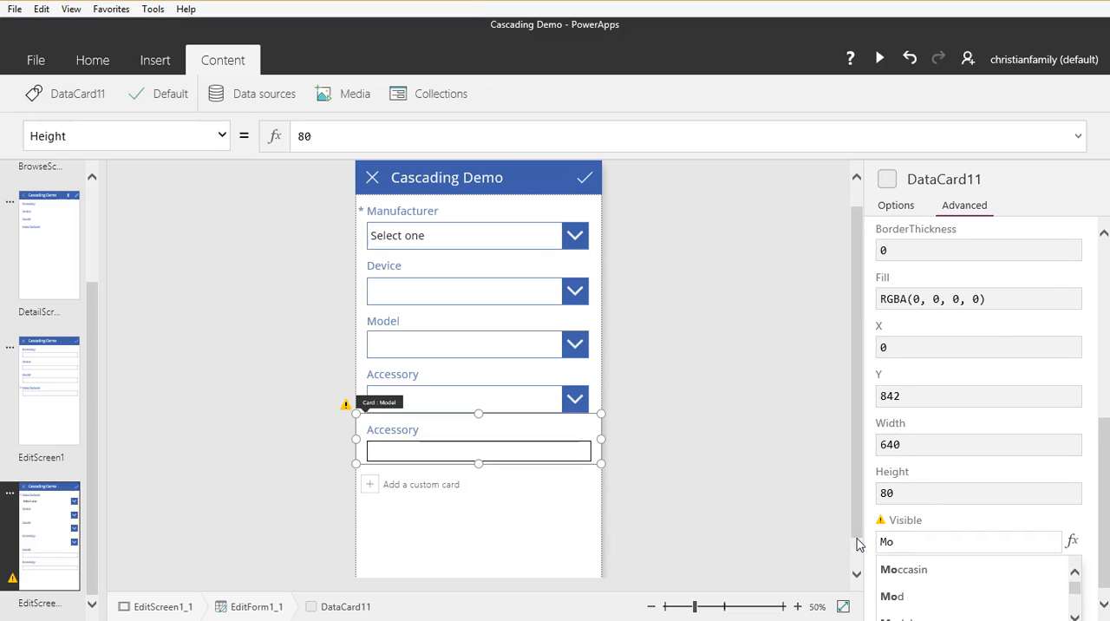
key("BackSpace")
key("BackSpace")
type("false")
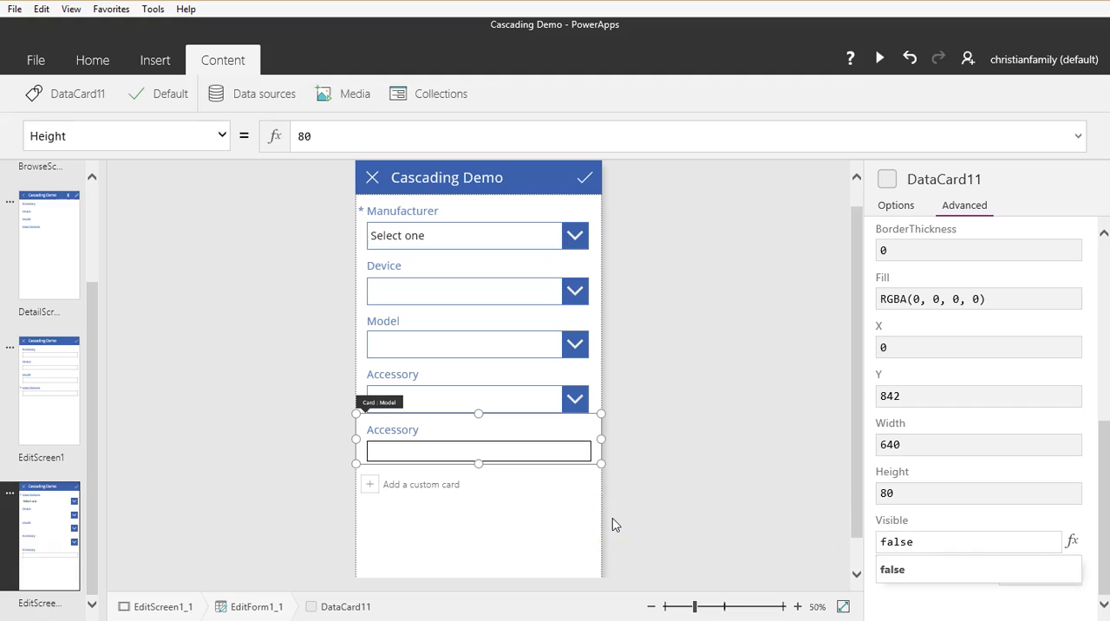
Step: Hide the Accessory text card below the drop-downs by setting its Visible property to false
left_click(365, 466)
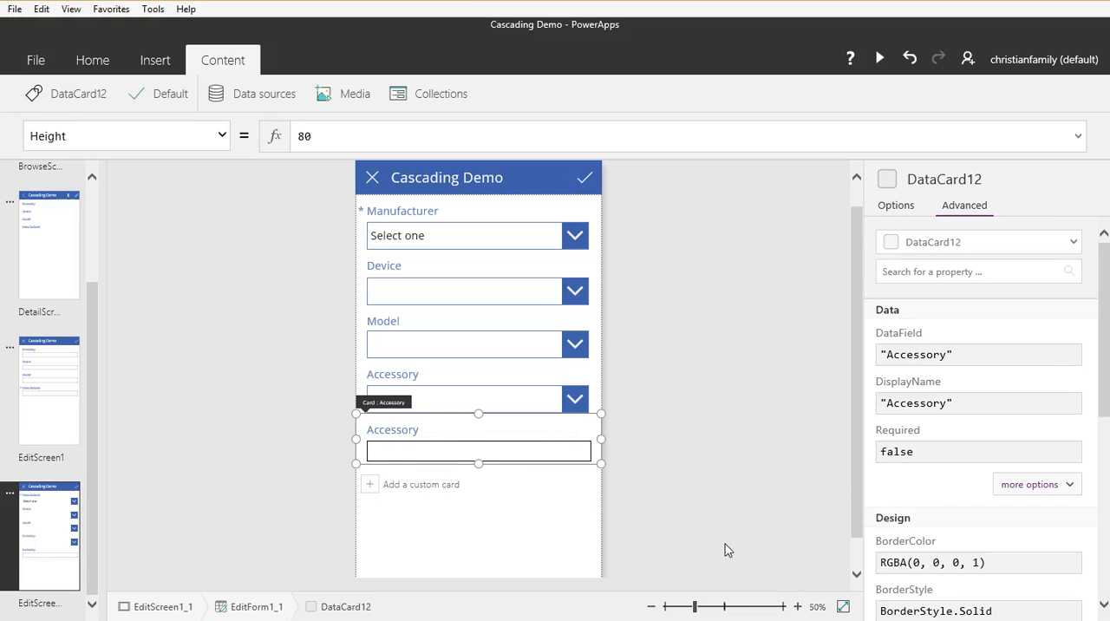
scroll(1080, 465, "down", 10)
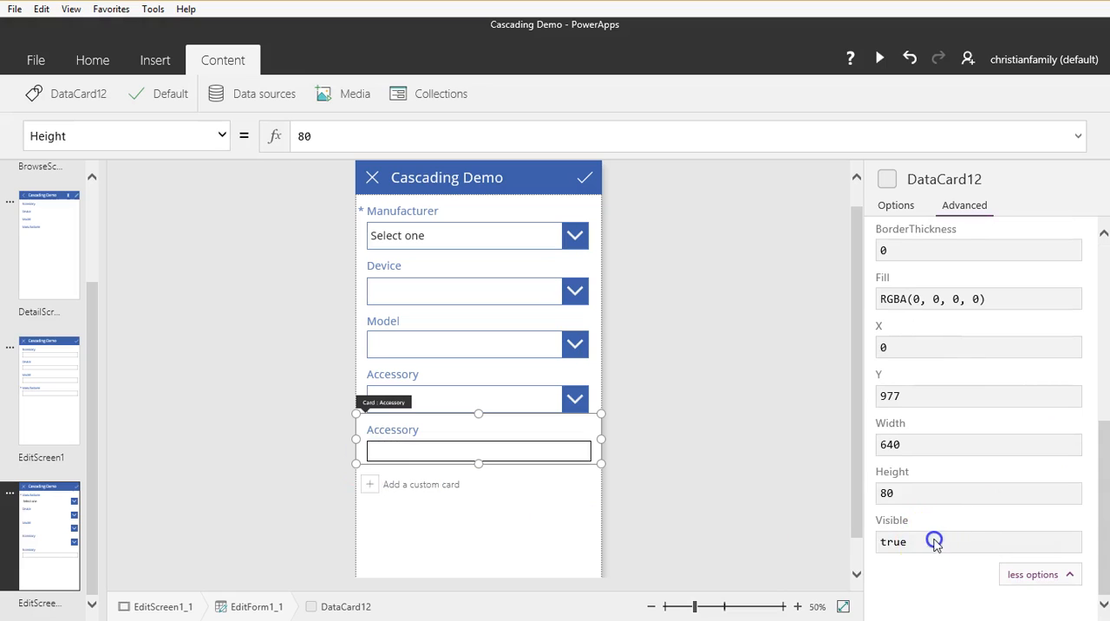
left_click(932, 541)
left_click_drag(934, 541, 838, 543)
type("false")
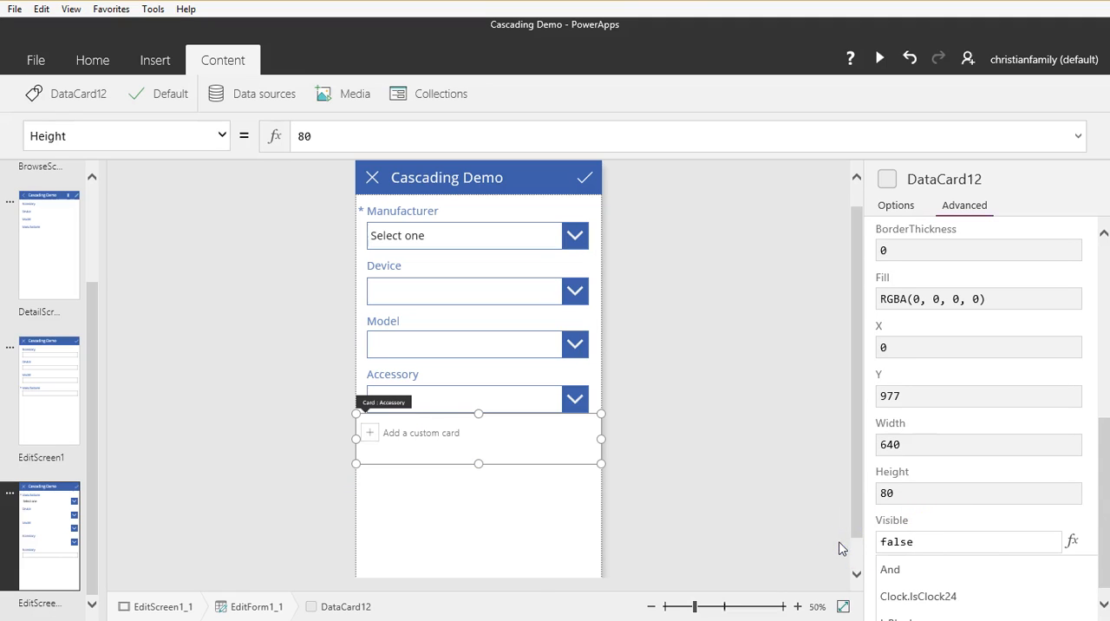
left_click(508, 529)
Step: Save the Cascading Demo app with all text cards hidden and return to the edit screen
left_click(36, 59)
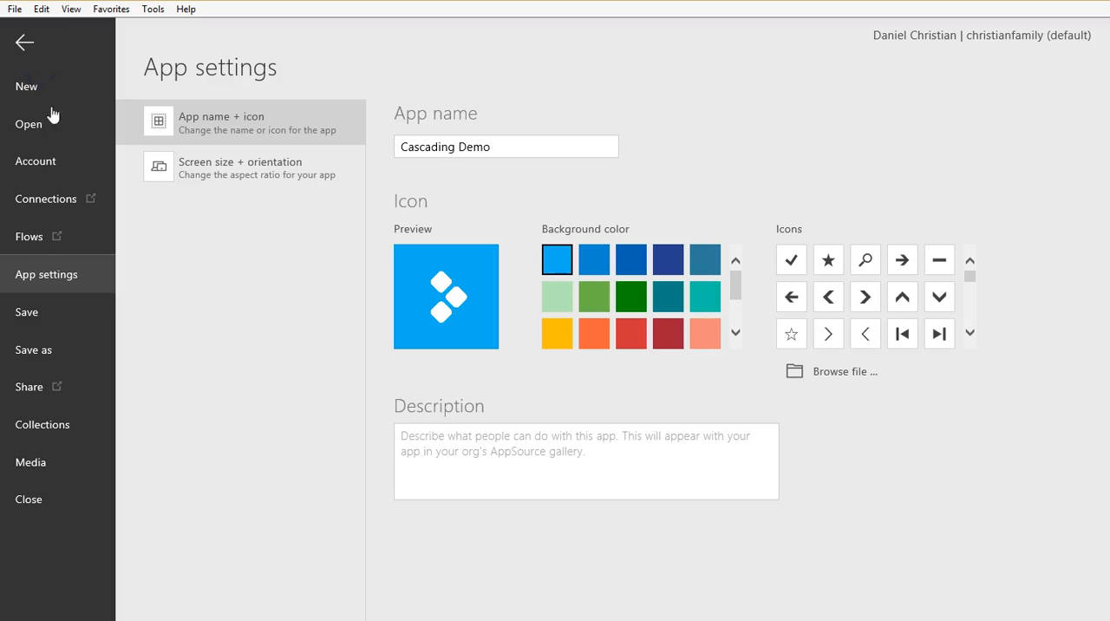
left_click(31, 314)
left_click(23, 45)
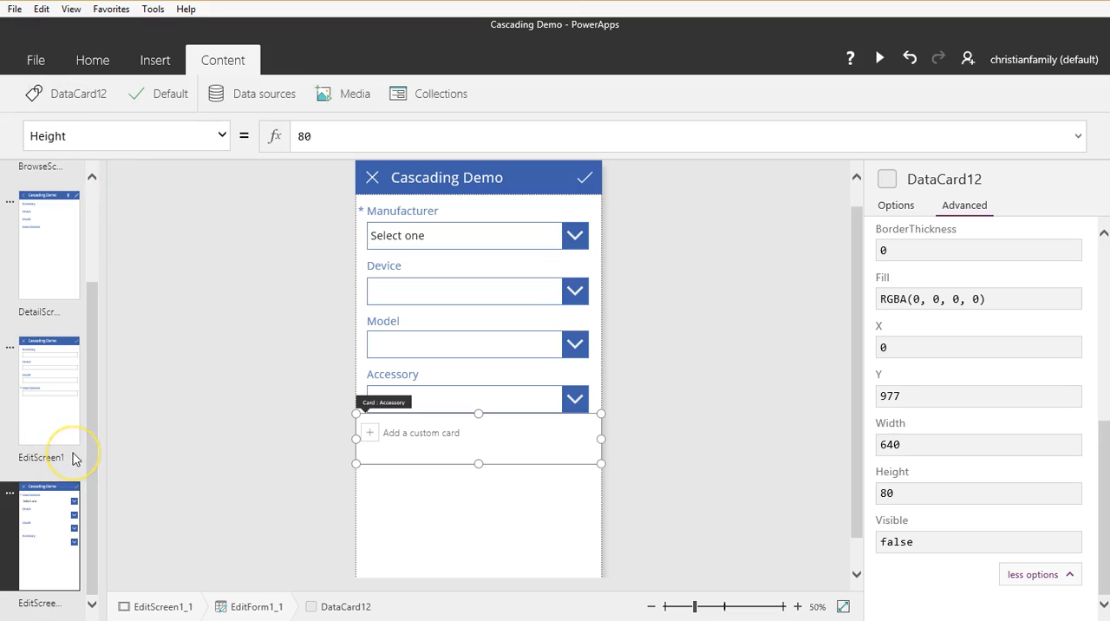
Step: Delete the original EditScreen1 that holds only plain text fields
left_click(67, 424)
left_click(10, 349)
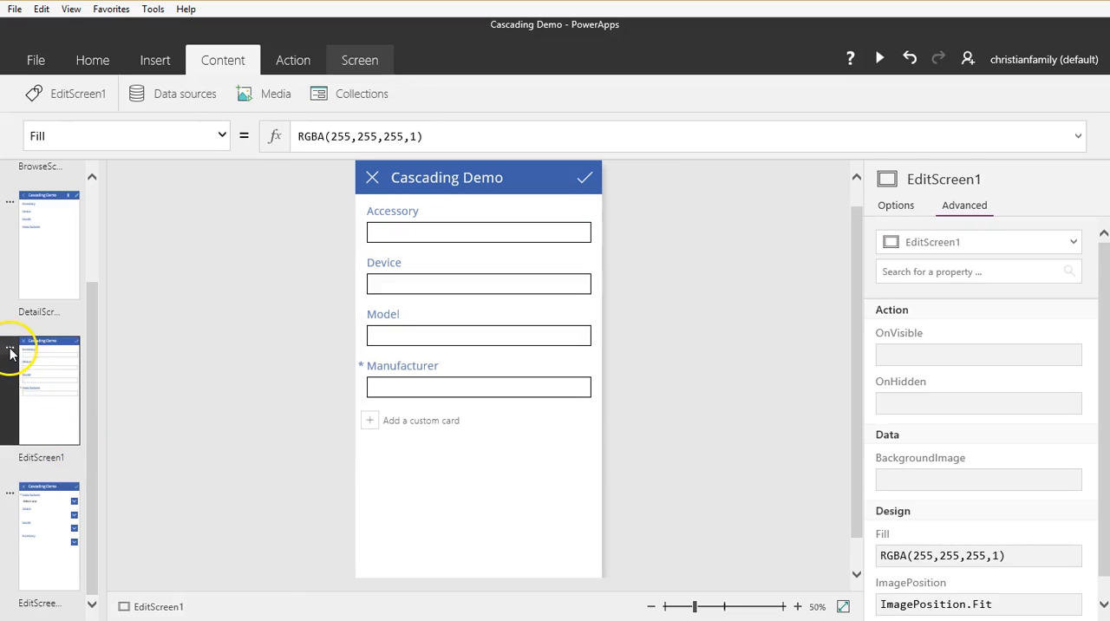
left_click(10, 347)
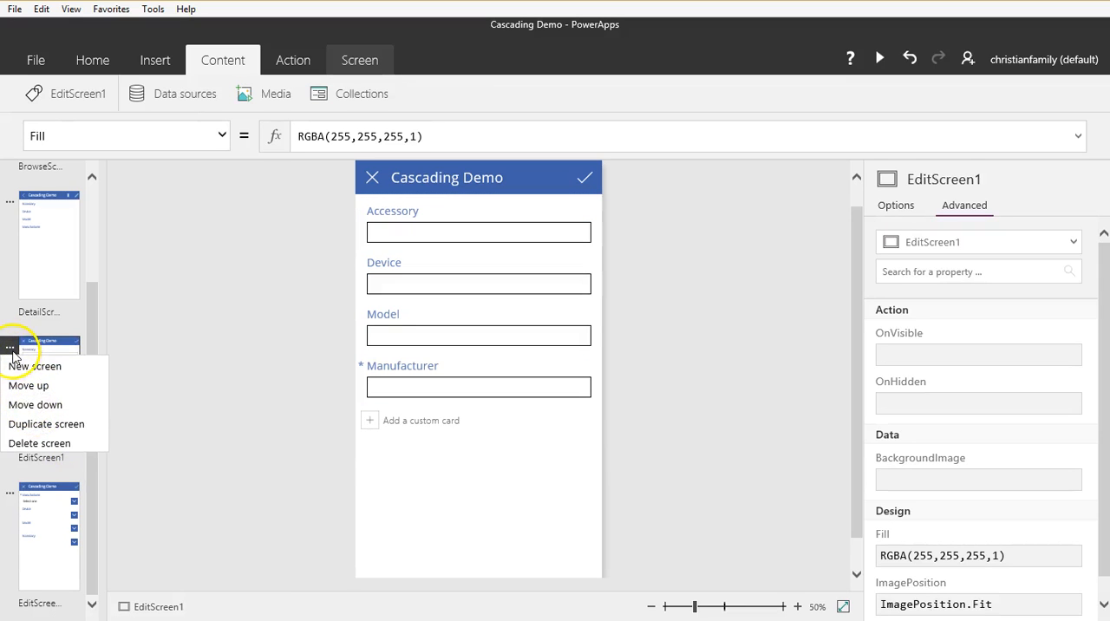
left_click(37, 446)
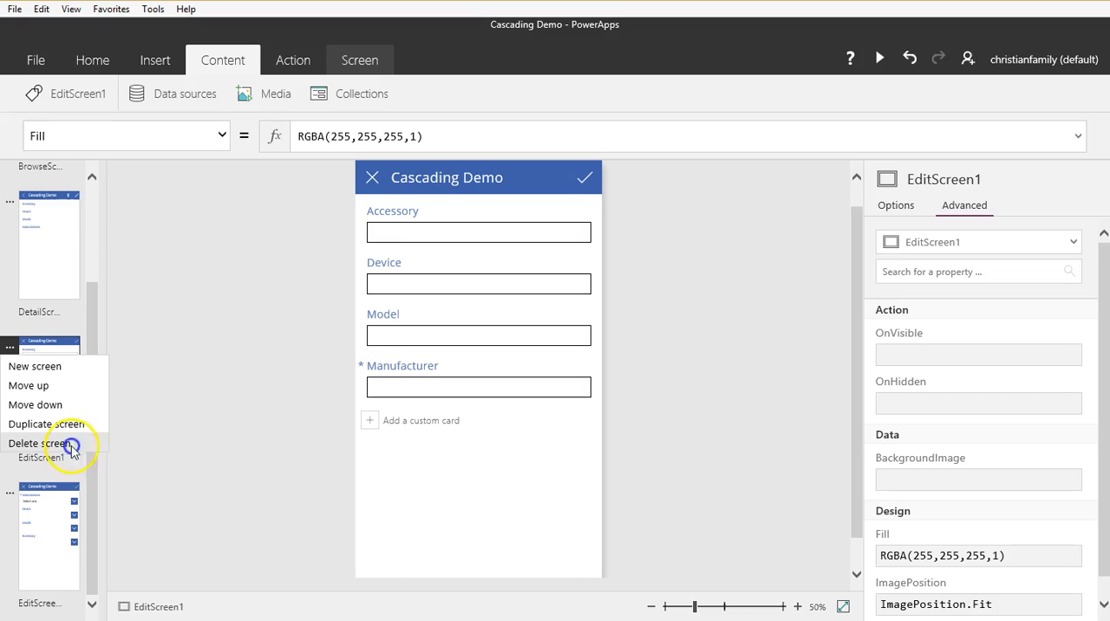
left_click(74, 446)
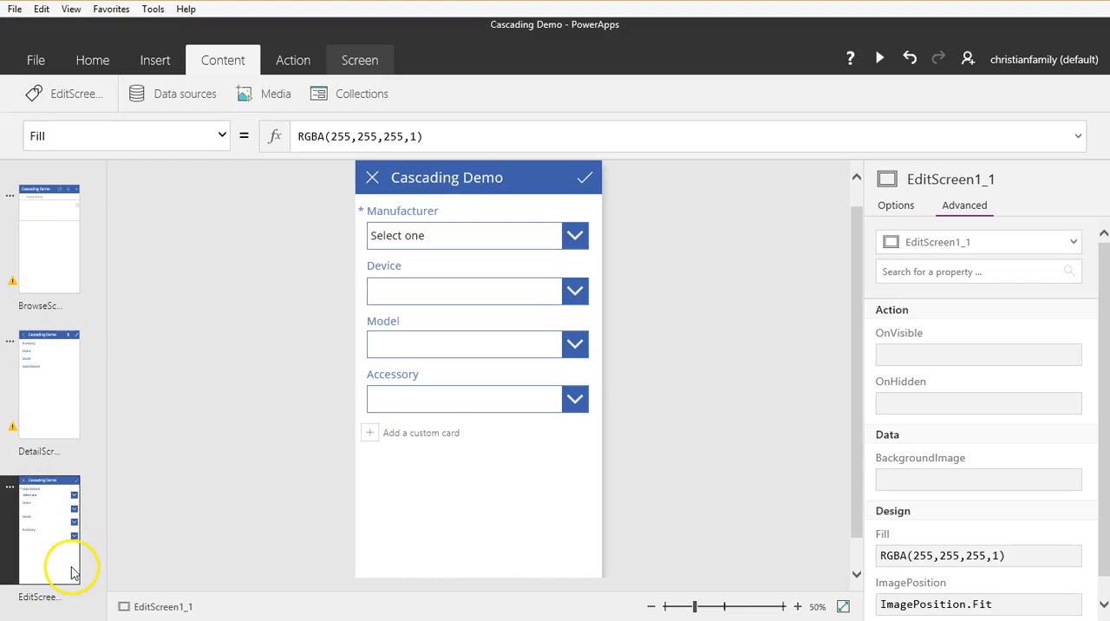
Step: Check the warning on the browse screen and rename the remaining edit screen with the drop-downs as EditScreen1
left_click(35, 284)
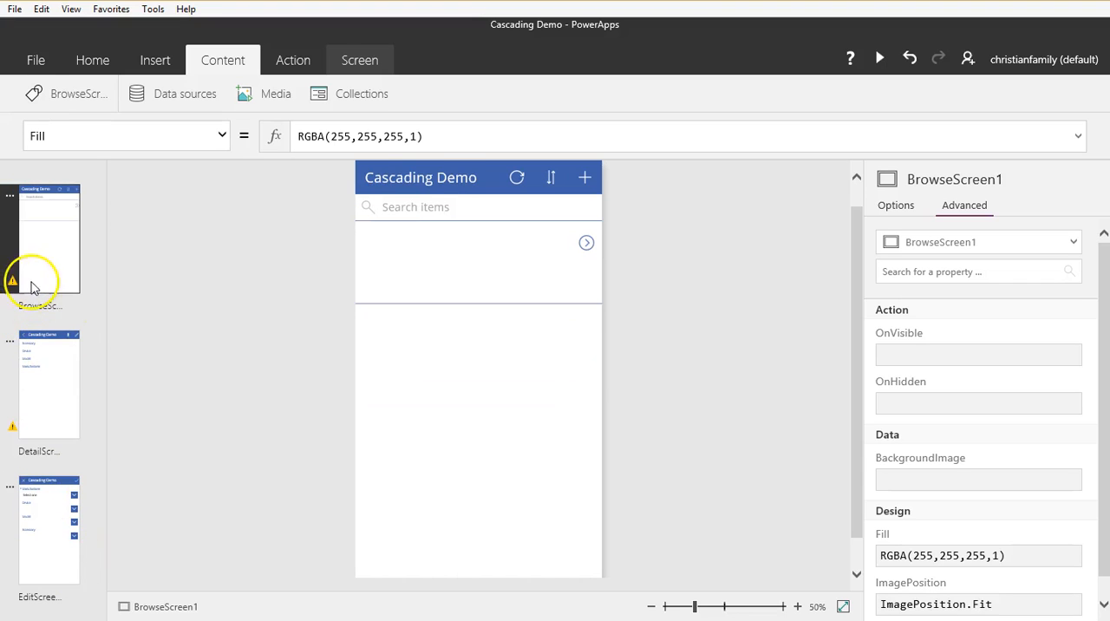
mouse_move(13, 286)
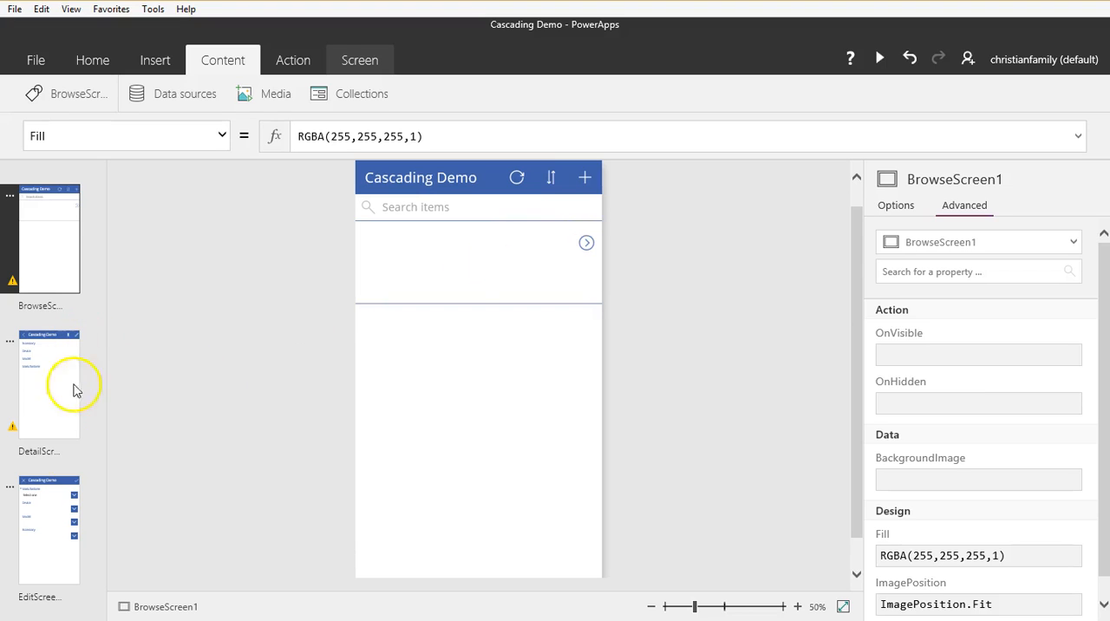
left_click(50, 566)
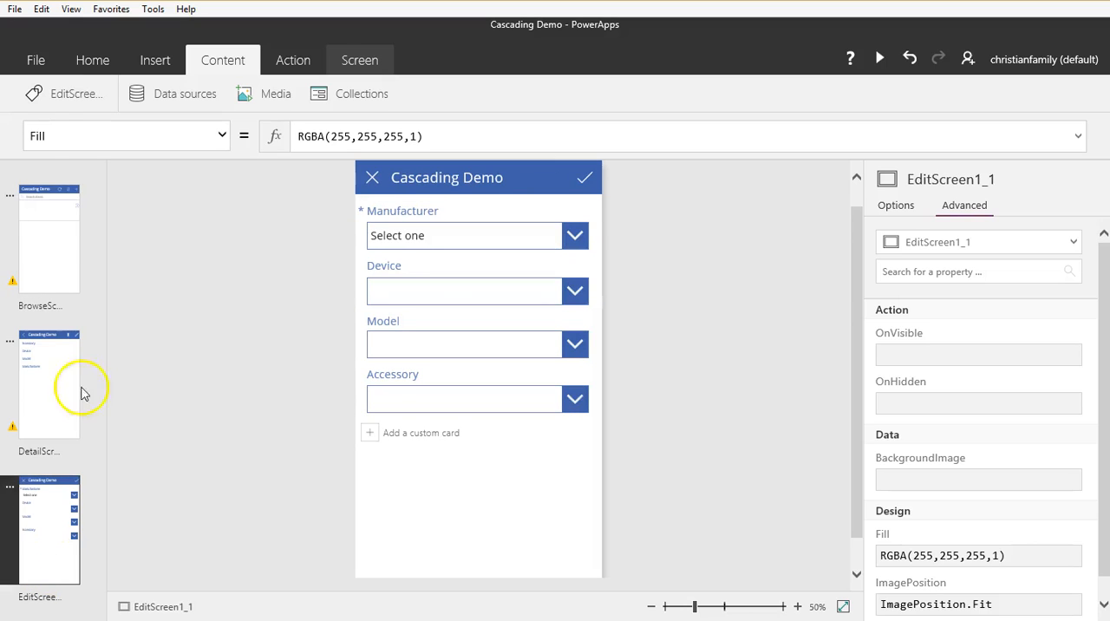
left_click(80, 95)
left_click(120, 162)
key("BackSpace")
key("BackSpace")
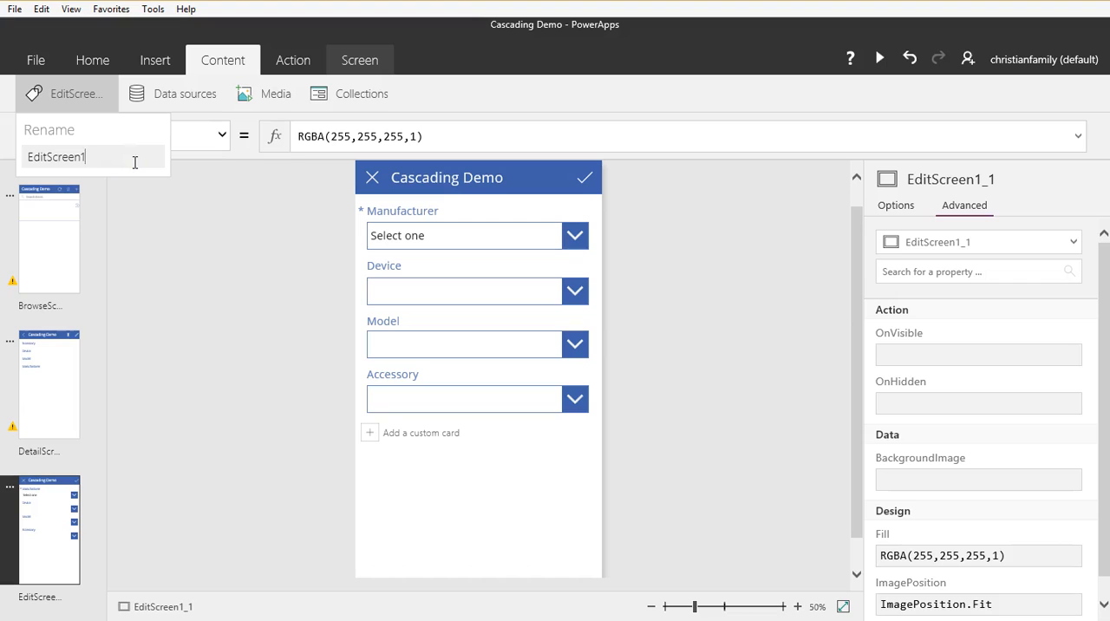
key("Return")
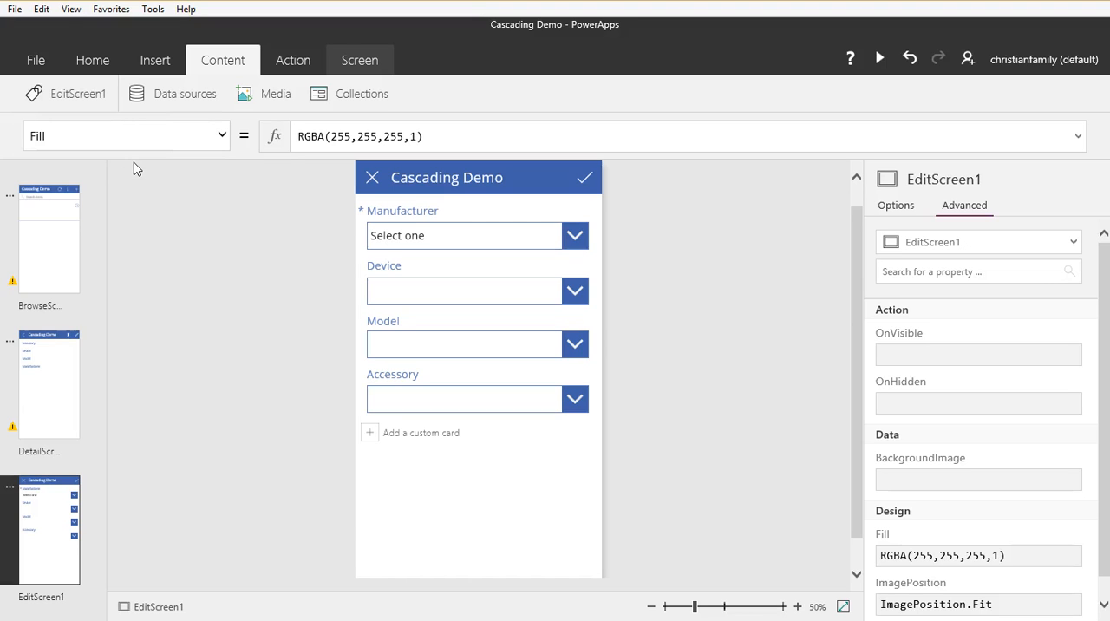
Step: Rename the edit form on EditScreen1 as EditForm1
left_click(455, 452)
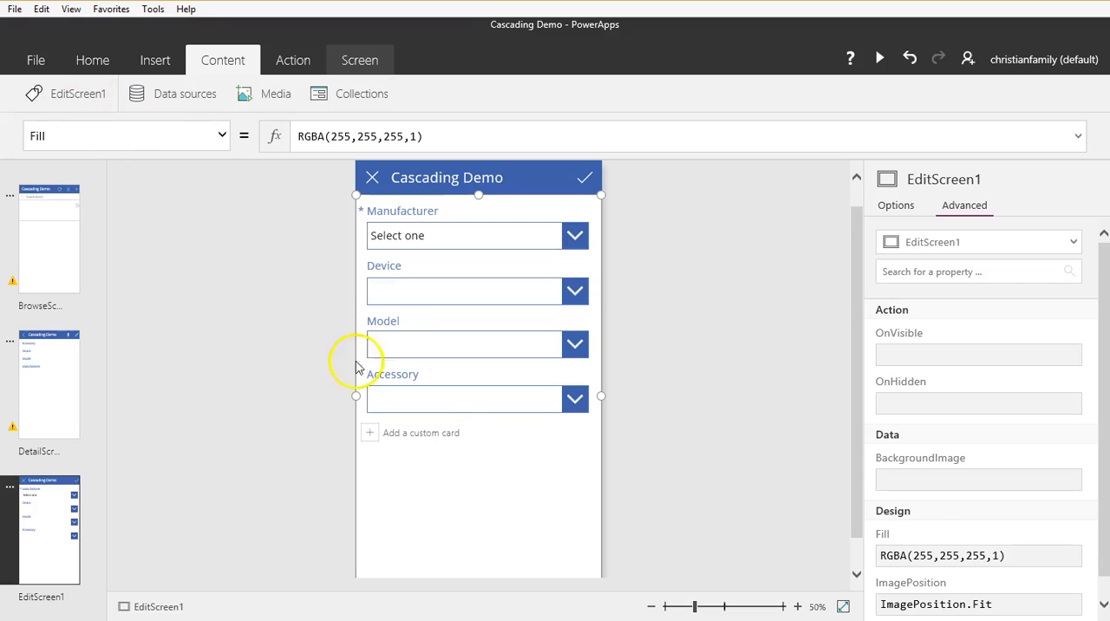
left_click(528, 448)
left_click(83, 100)
left_click(82, 100)
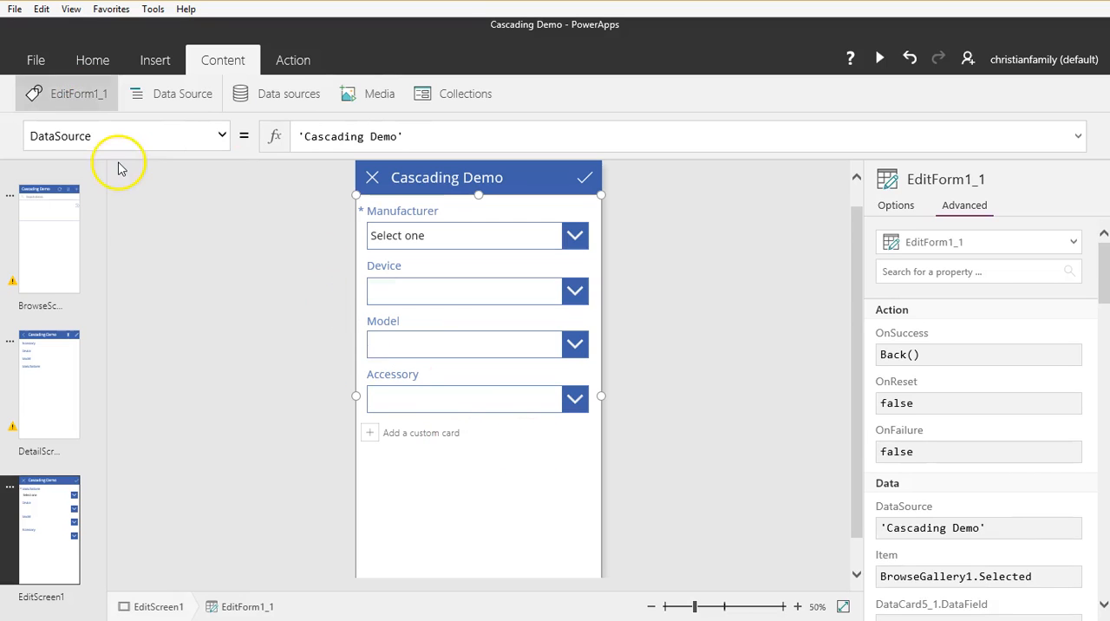
left_click(97, 93)
left_click(112, 159)
key("BackSpace")
key("BackSpace")
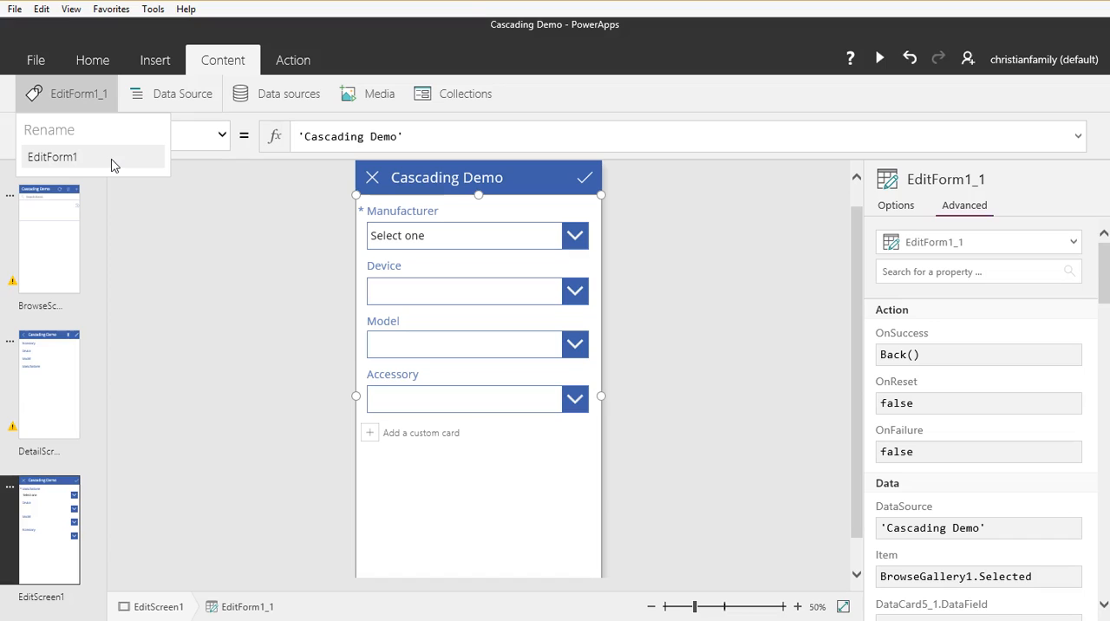
left_click(220, 263)
left_click(521, 471)
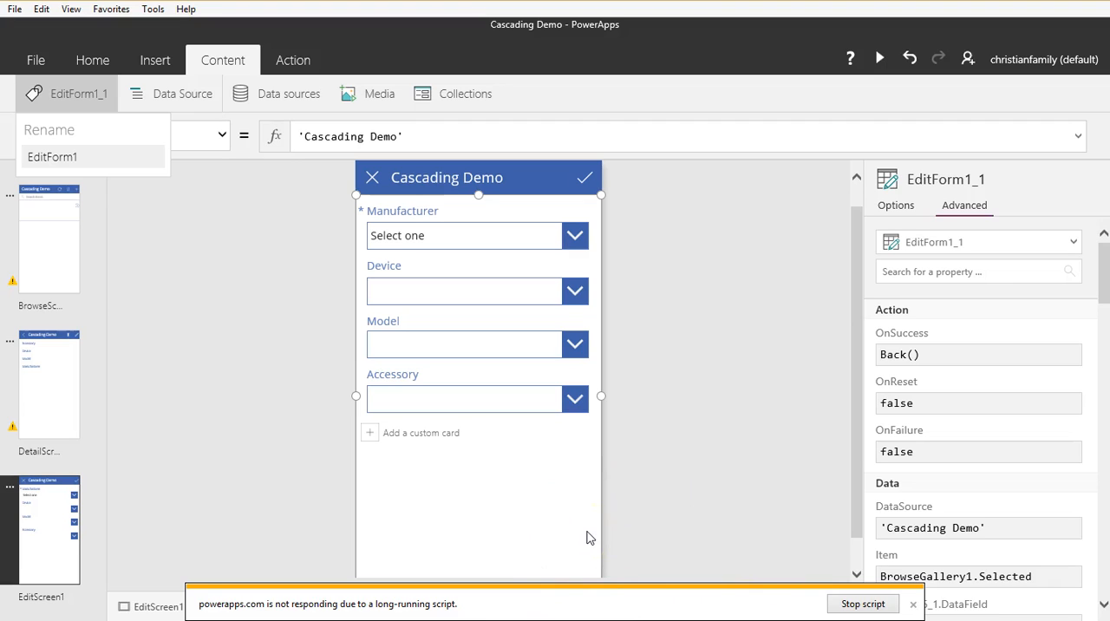
Step: Save the Cascading Demo app with the renamed edit screen and form, and return to the editor
left_click(30, 59)
left_click(35, 316)
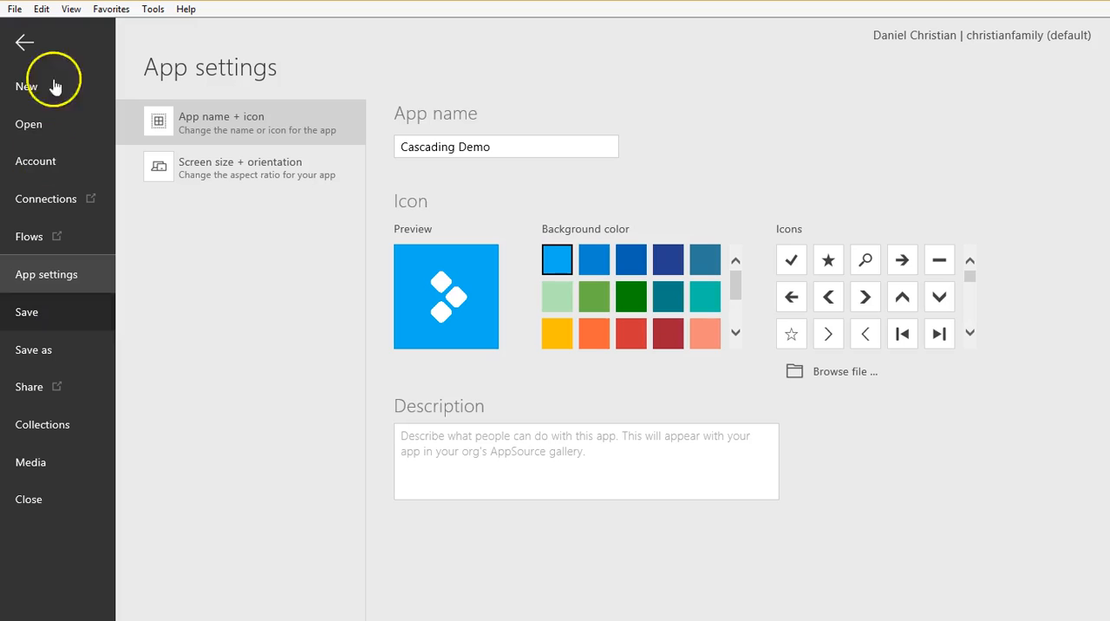
left_click(25, 44)
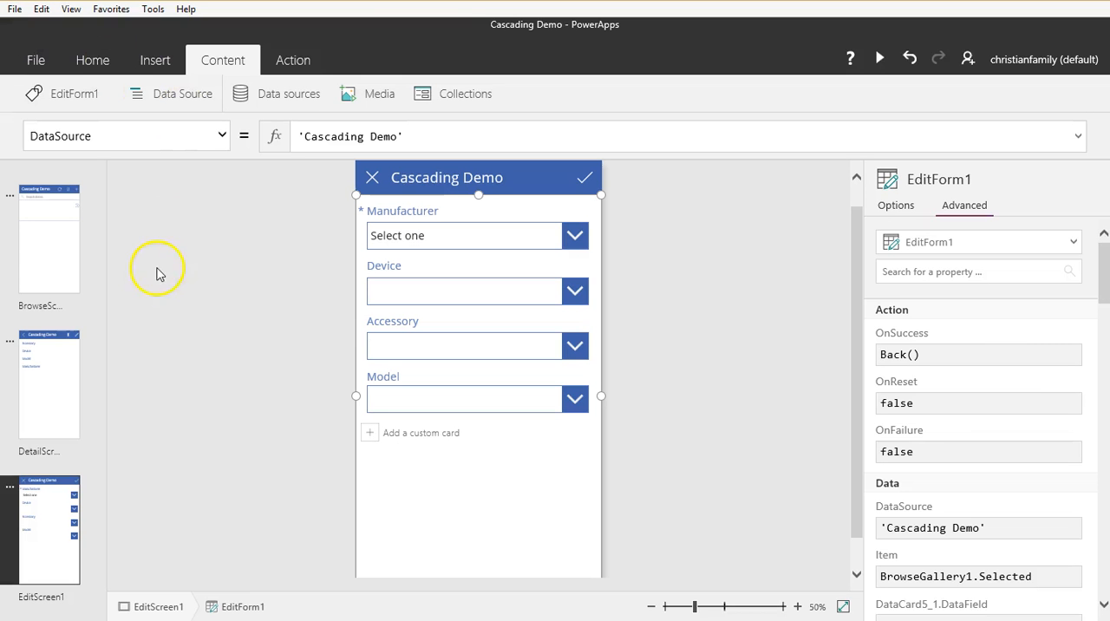
Step: Preview the app from the browse screen, start a new item and choose Microsoft as the manufacturer
left_click(67, 279)
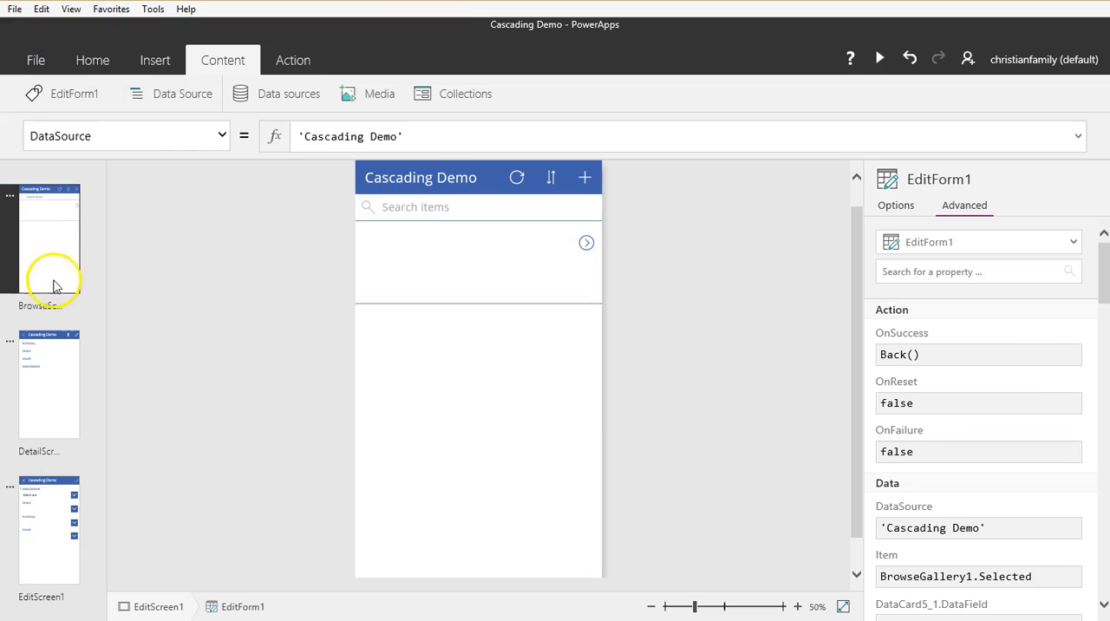
left_click(880, 58)
left_click(700, 47)
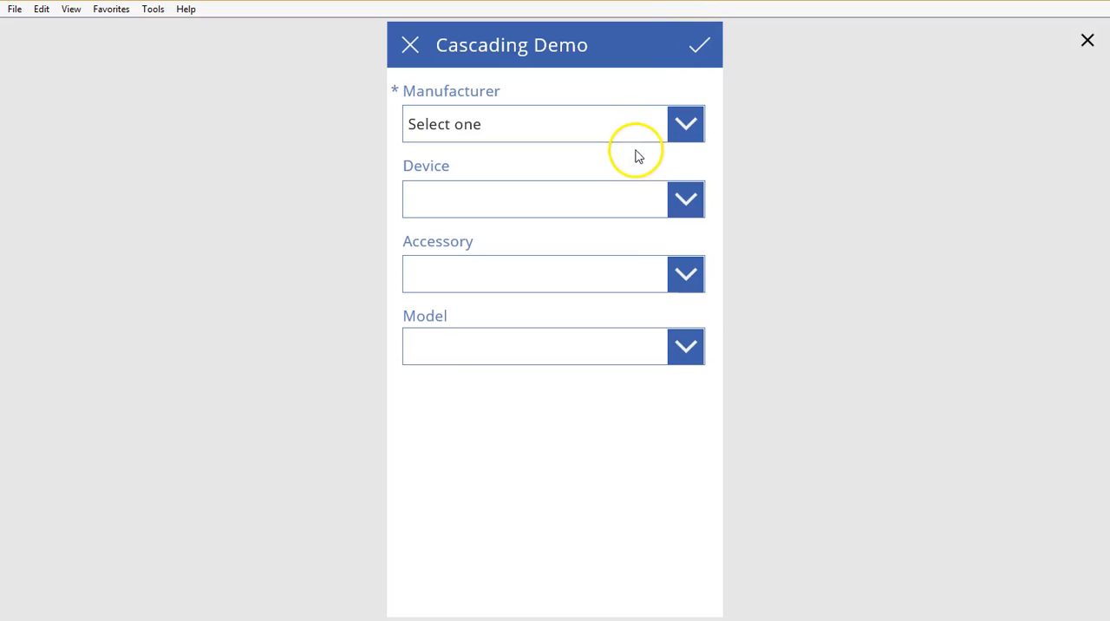
left_click(632, 137)
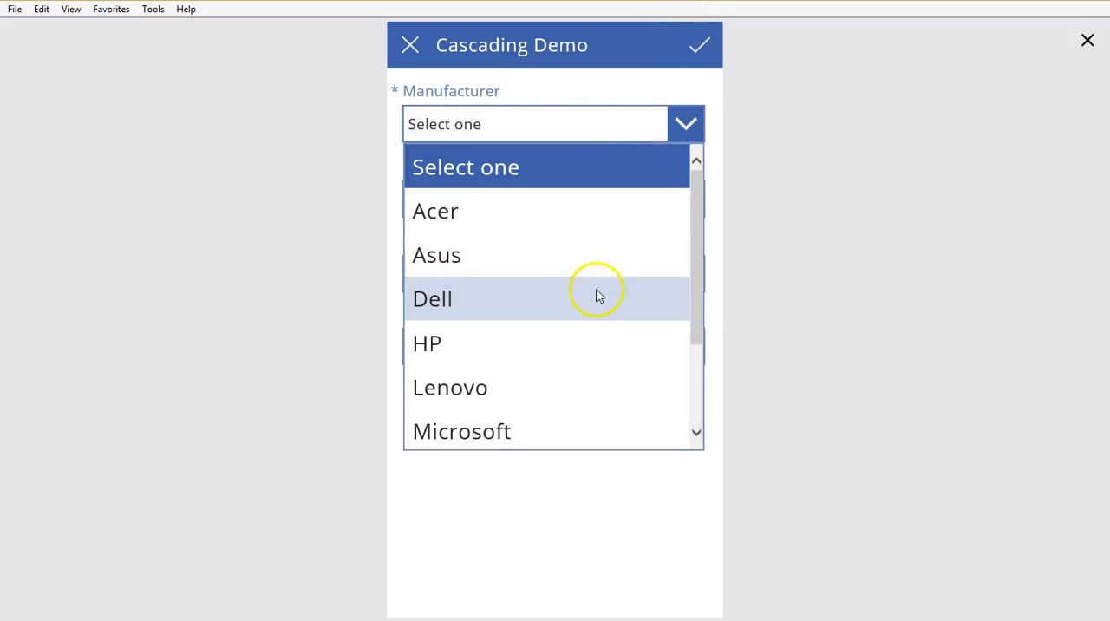
scroll(599, 319, "down", 1)
left_click(568, 382)
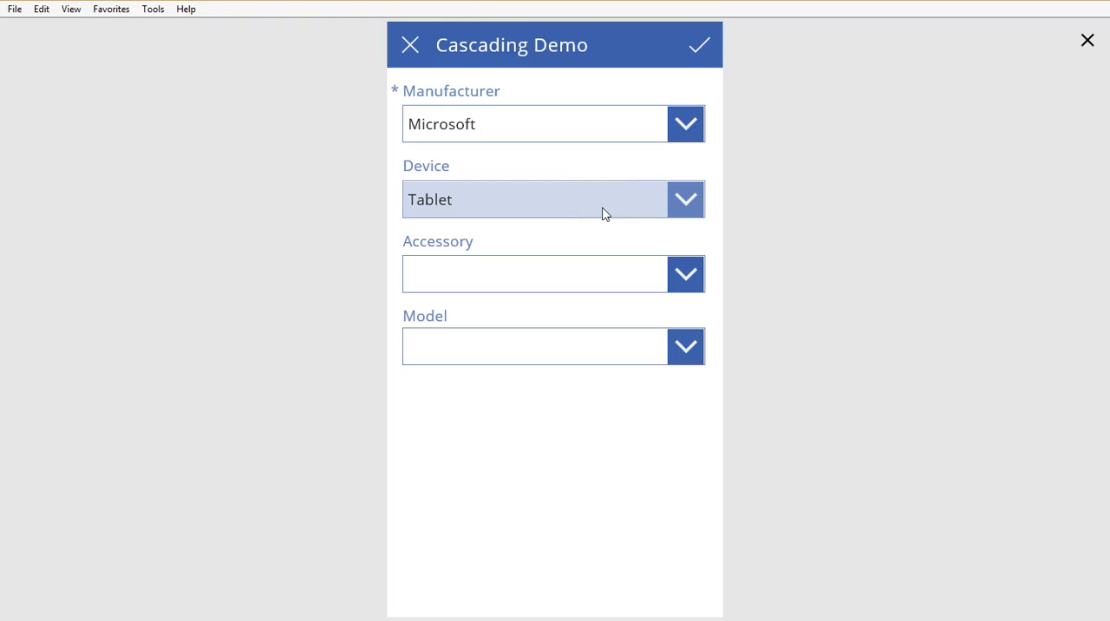
Step: Check the choices offered by the Device, Accessory and Model drop-downs, and close the preview
left_click(602, 208)
left_click(602, 208)
left_click(621, 276)
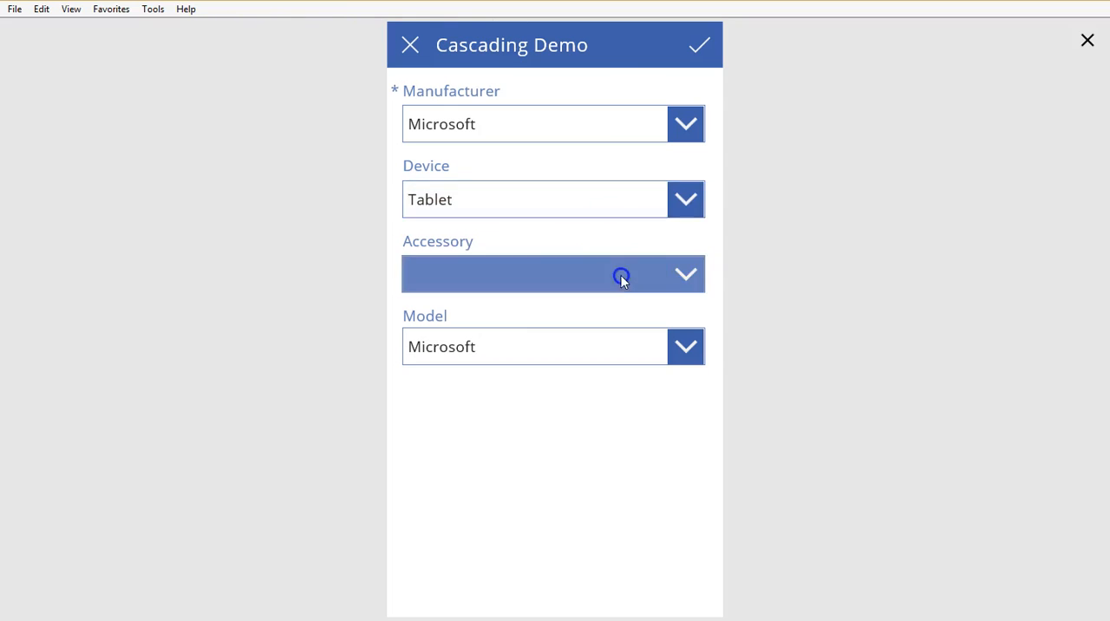
left_click(521, 347)
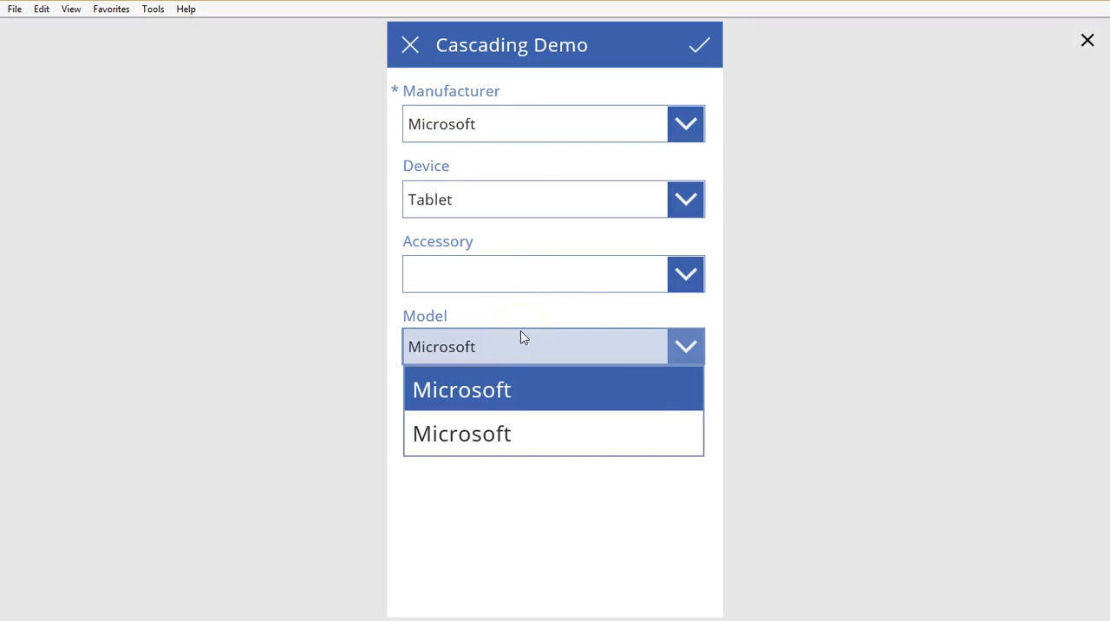
left_click(588, 313)
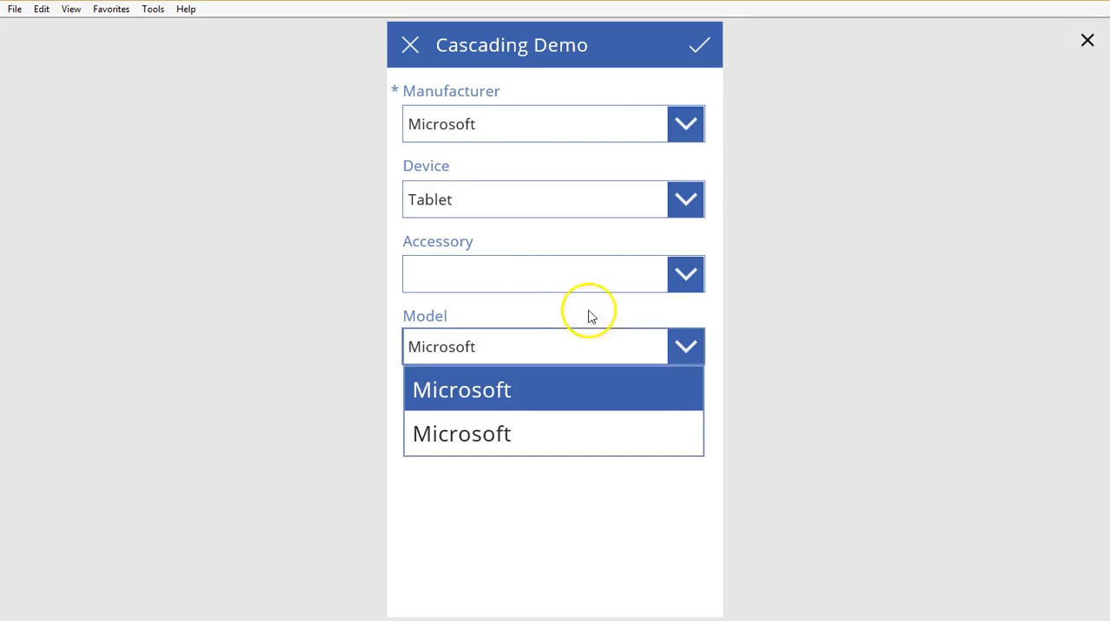
left_click(1088, 42)
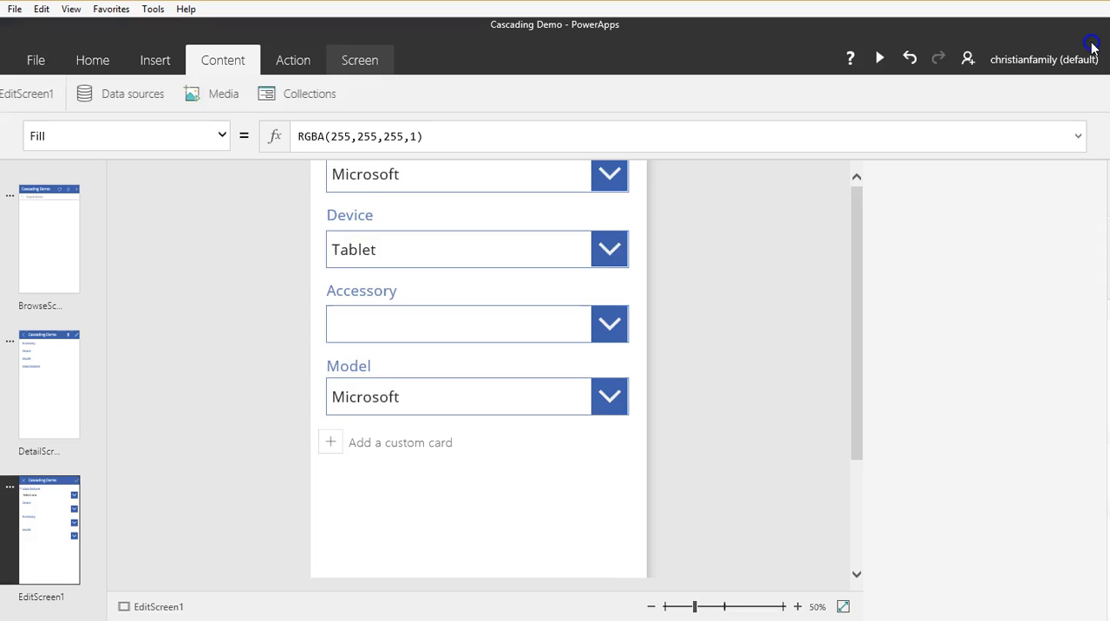
Step: Move the visible Model card above the Accessory card in EditForm1's field order
left_click(547, 371)
left_click(596, 333)
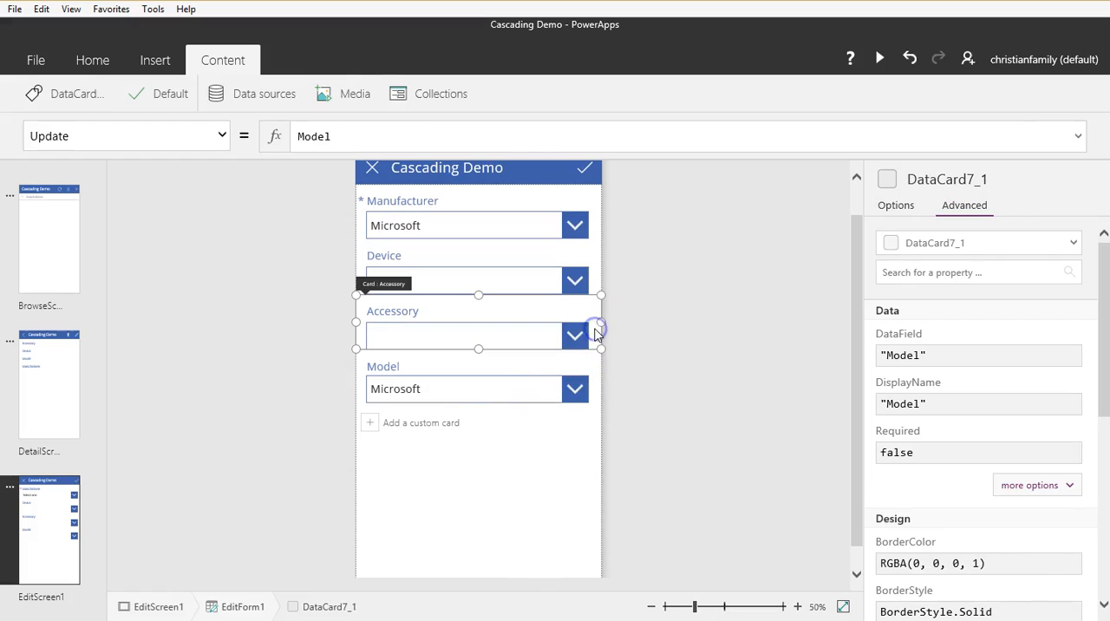
left_click(601, 400)
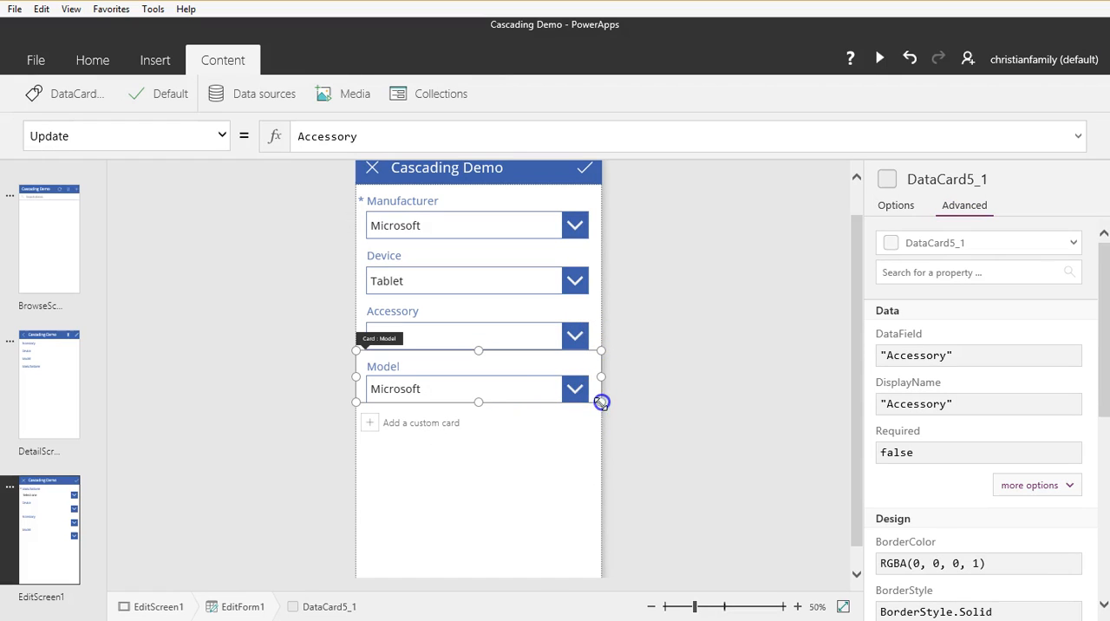
left_click(592, 448)
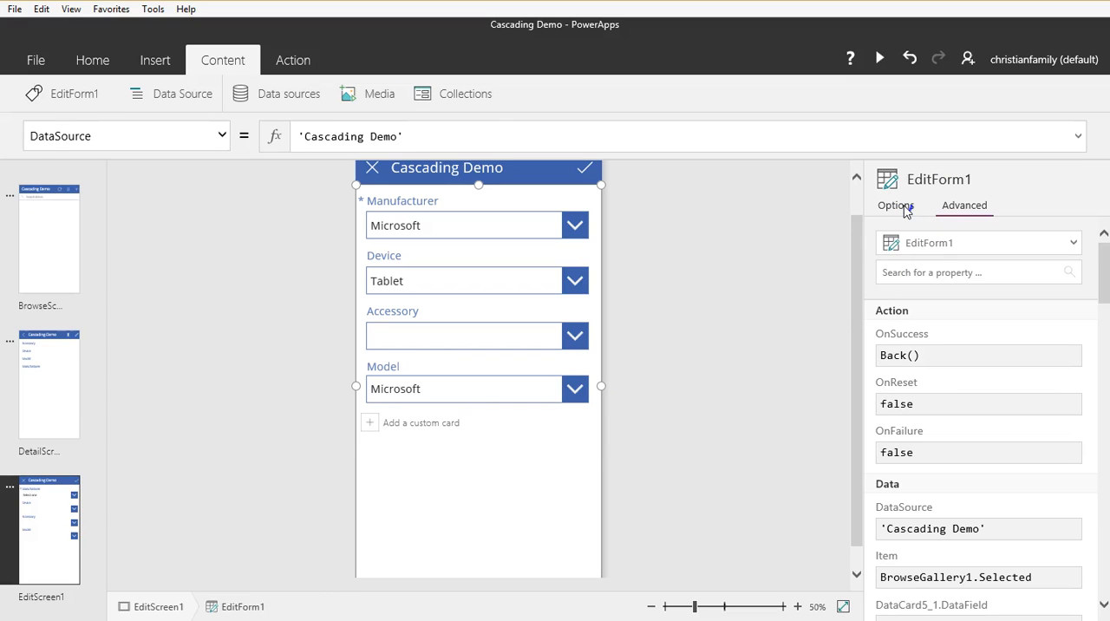
left_click(905, 209)
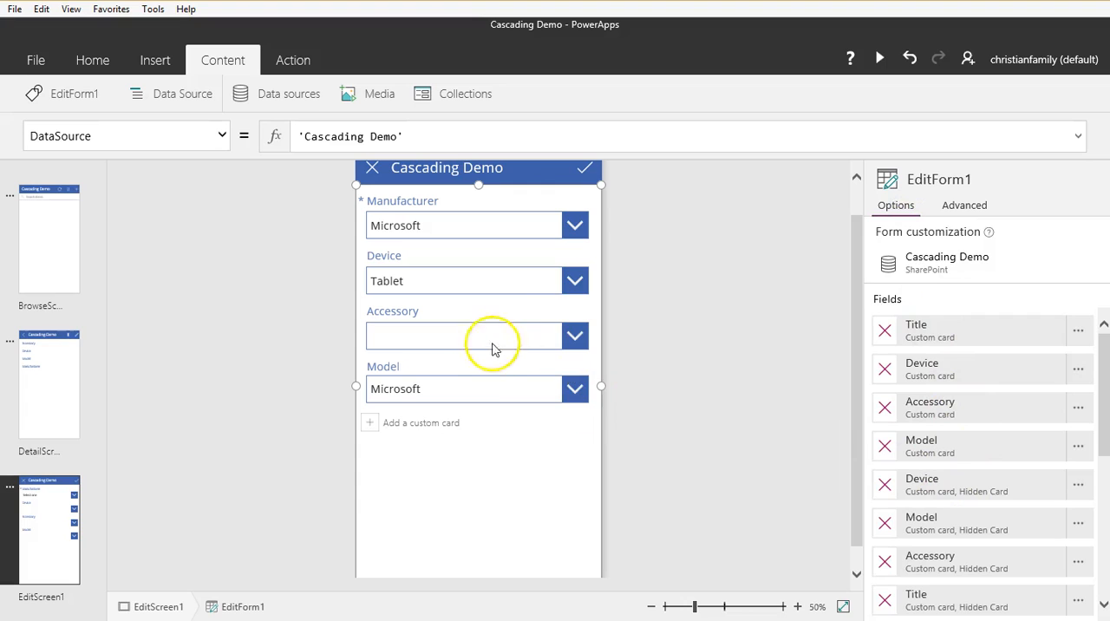
left_click(486, 387)
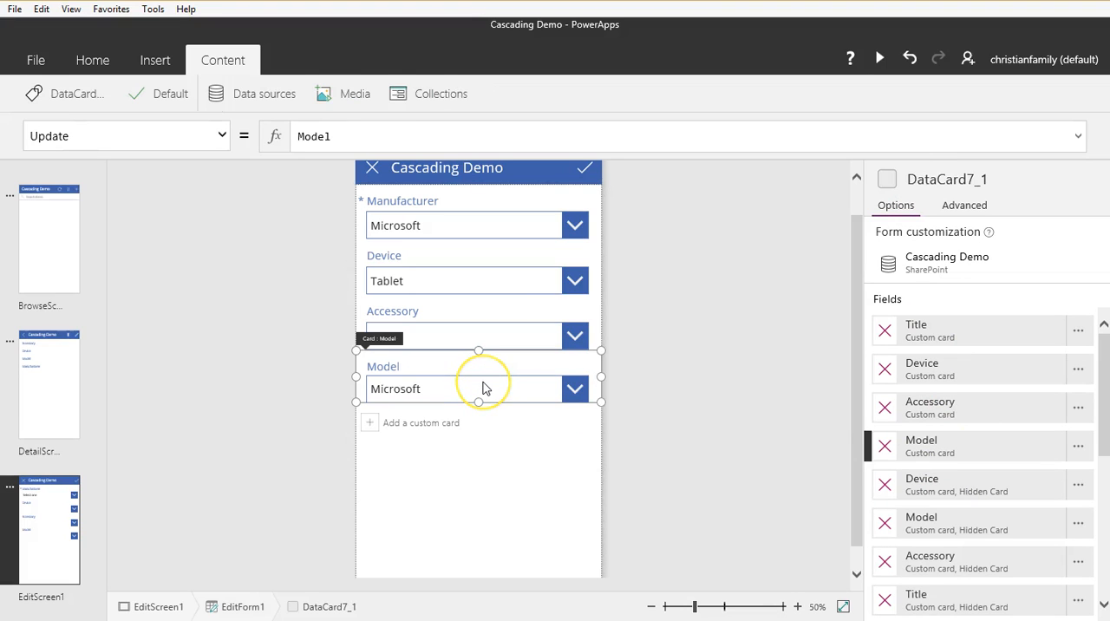
left_click_drag(936, 449, 941, 408)
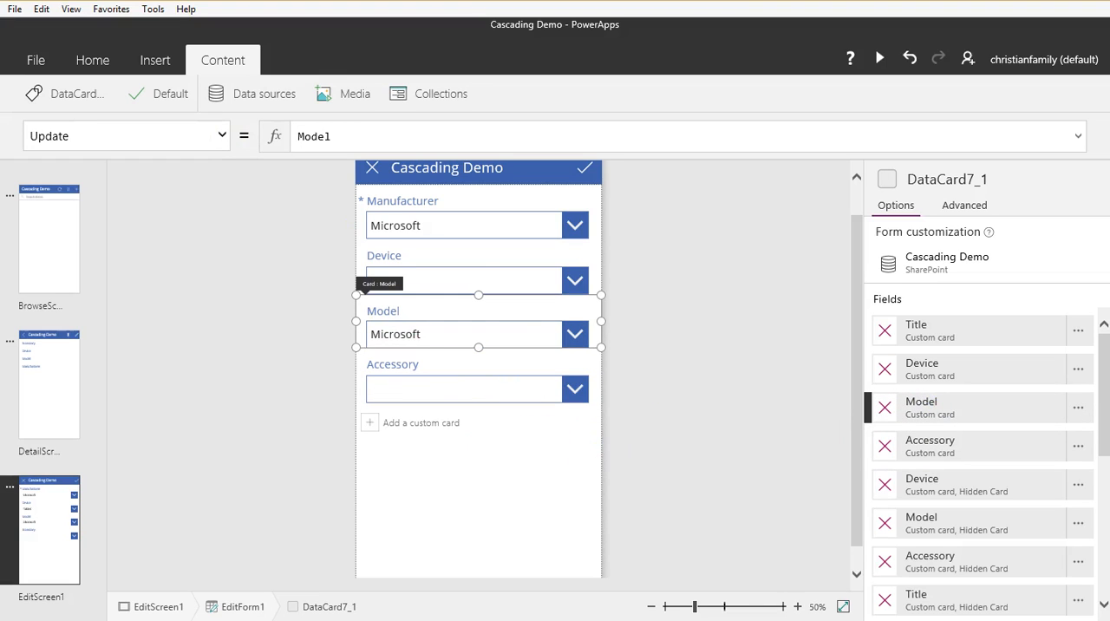
Step: Insert a text box on EditScreen1 and place it just below the form's cards
left_click(472, 501)
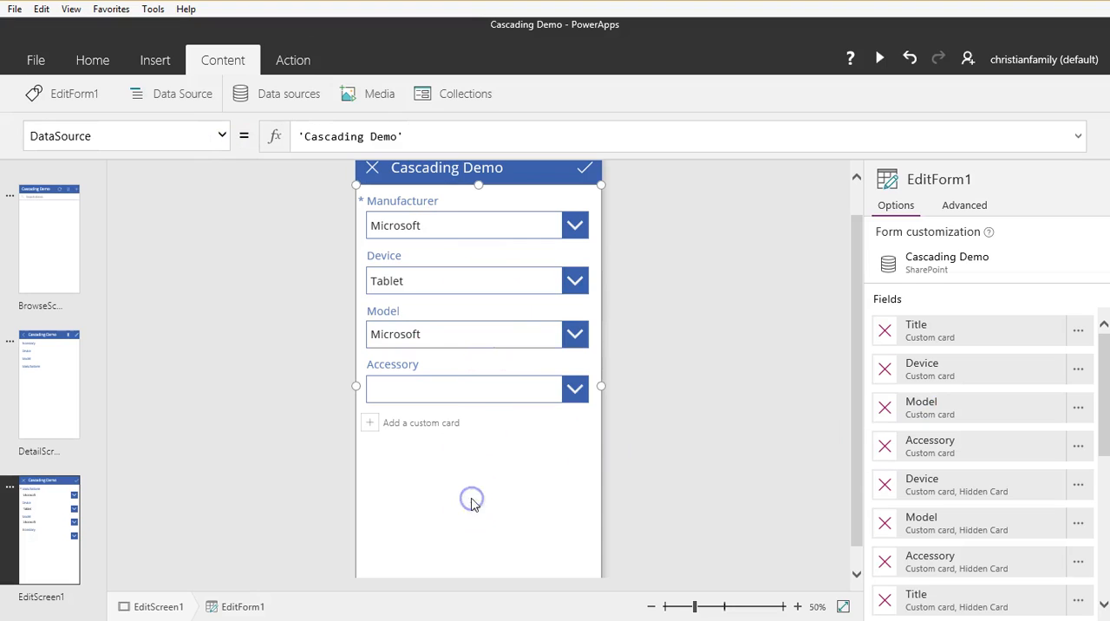
left_click(148, 68)
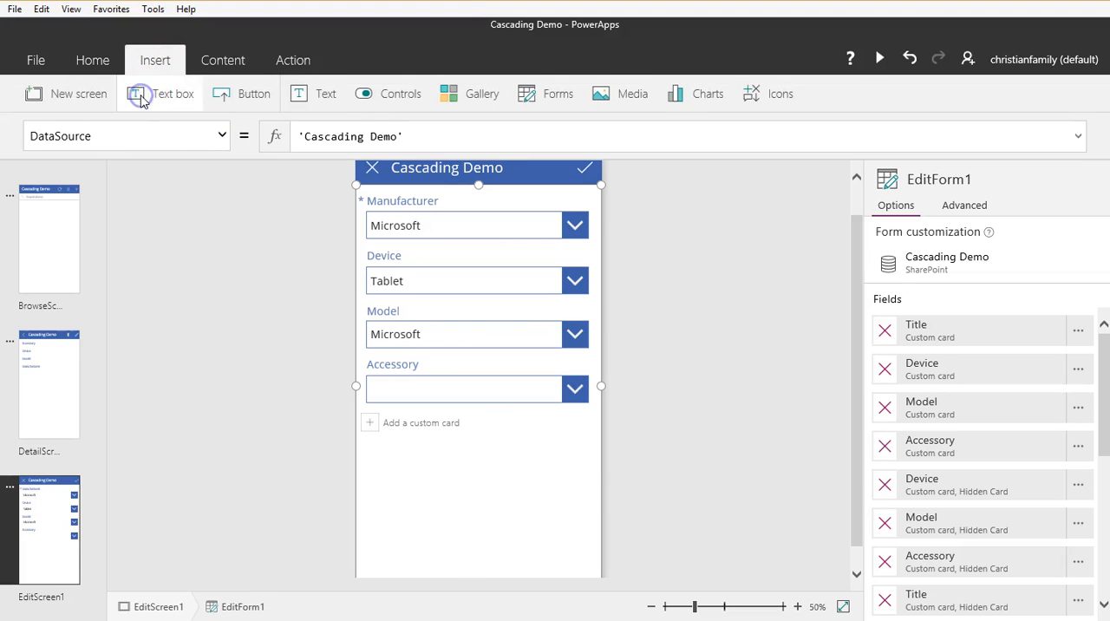
left_click(139, 96)
left_click_drag(455, 191, 453, 470)
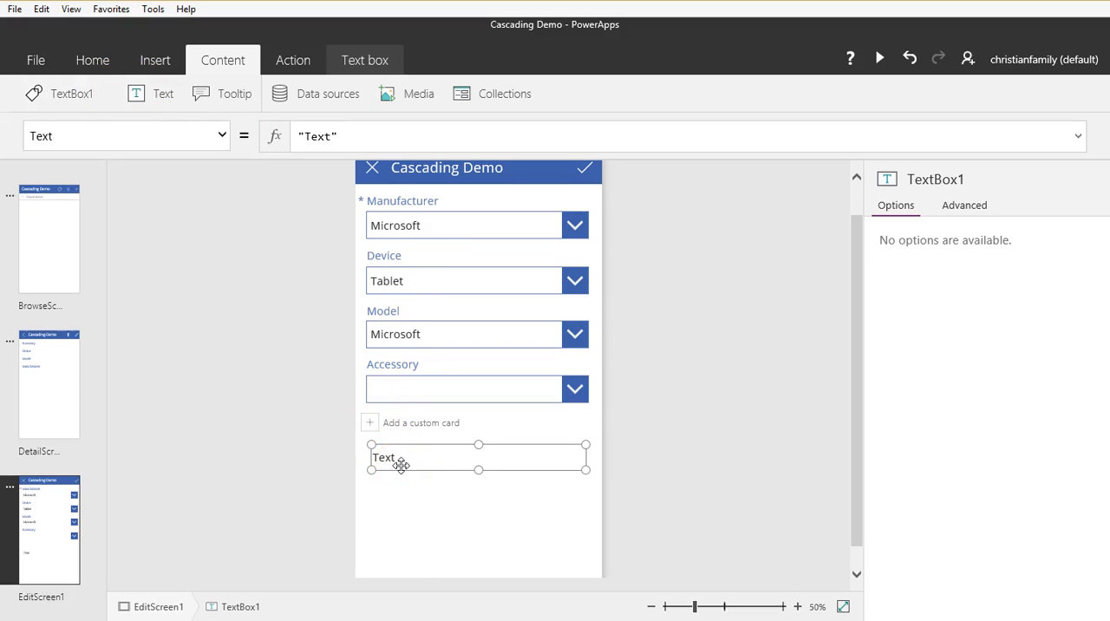
Step: Set the new text box's Text property to ddModel.Selected.Value so it shows the model selection
left_click(429, 341)
left_click(434, 341)
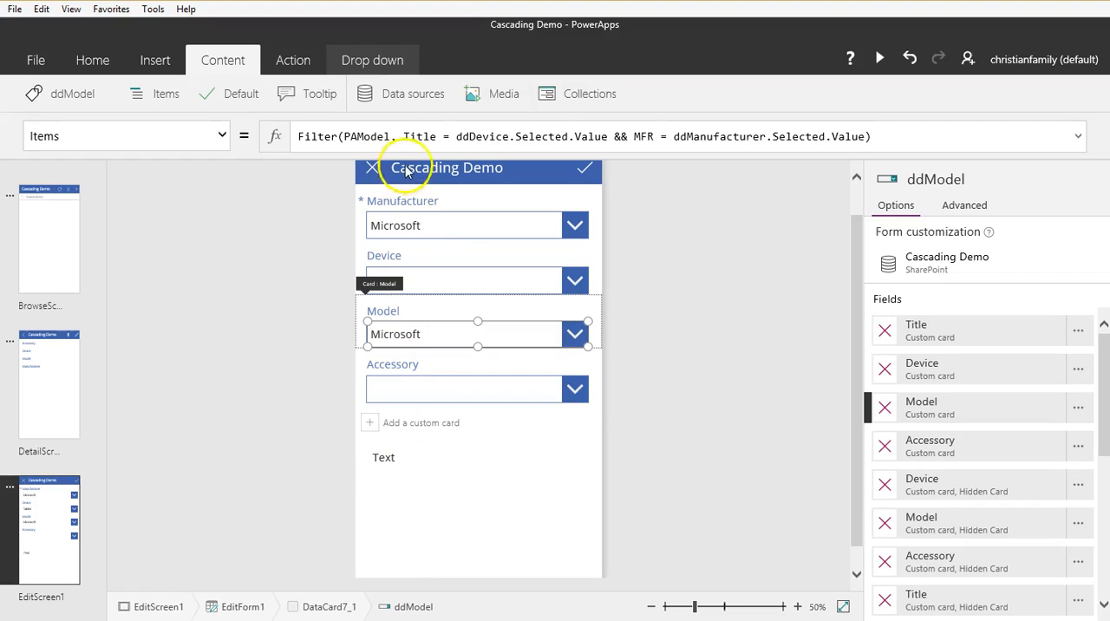
left_click(398, 467)
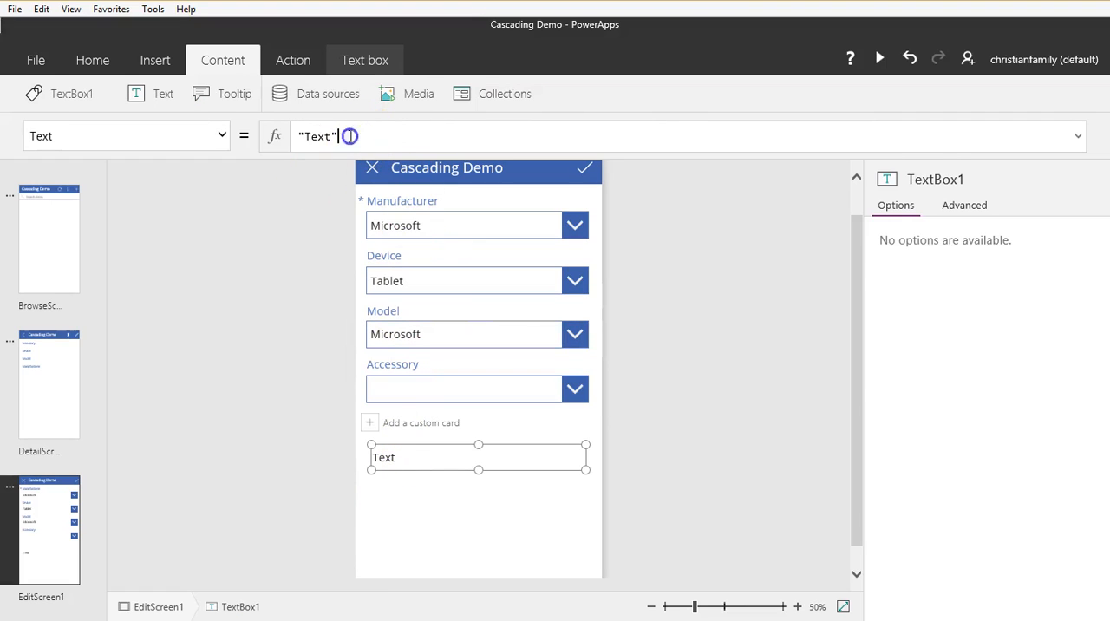
left_click_drag(340, 137, 285, 136)
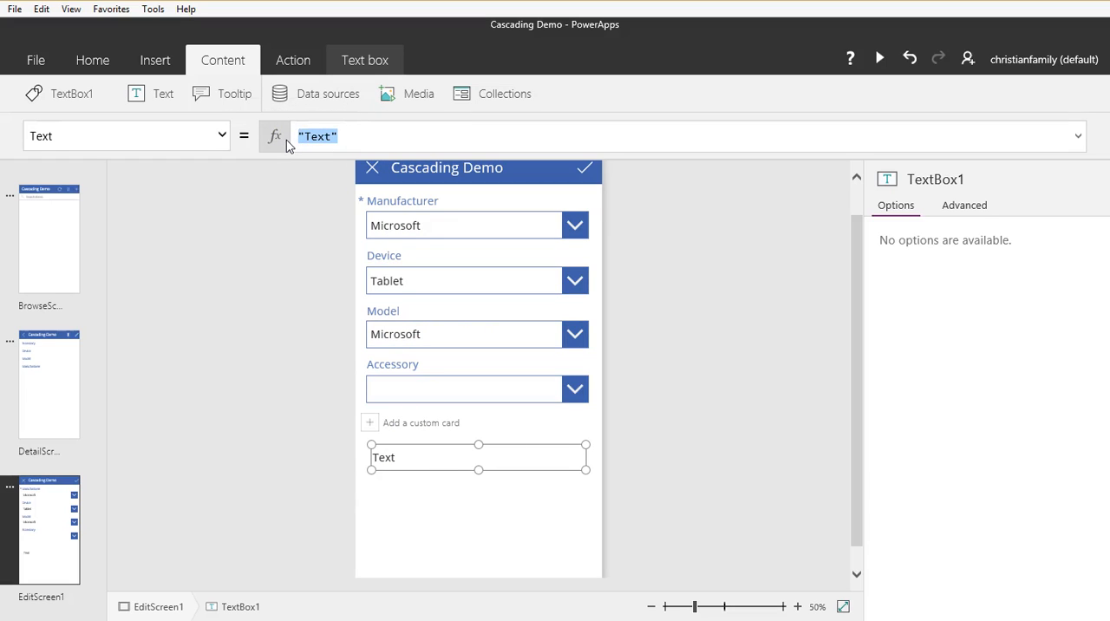
type("dd")
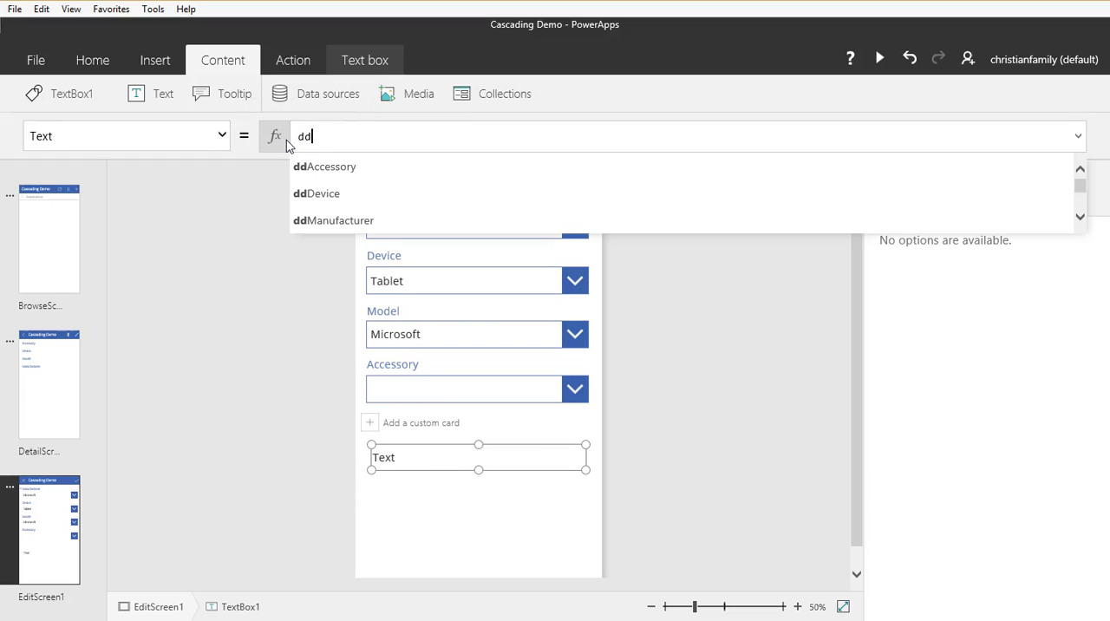
type("Model1")
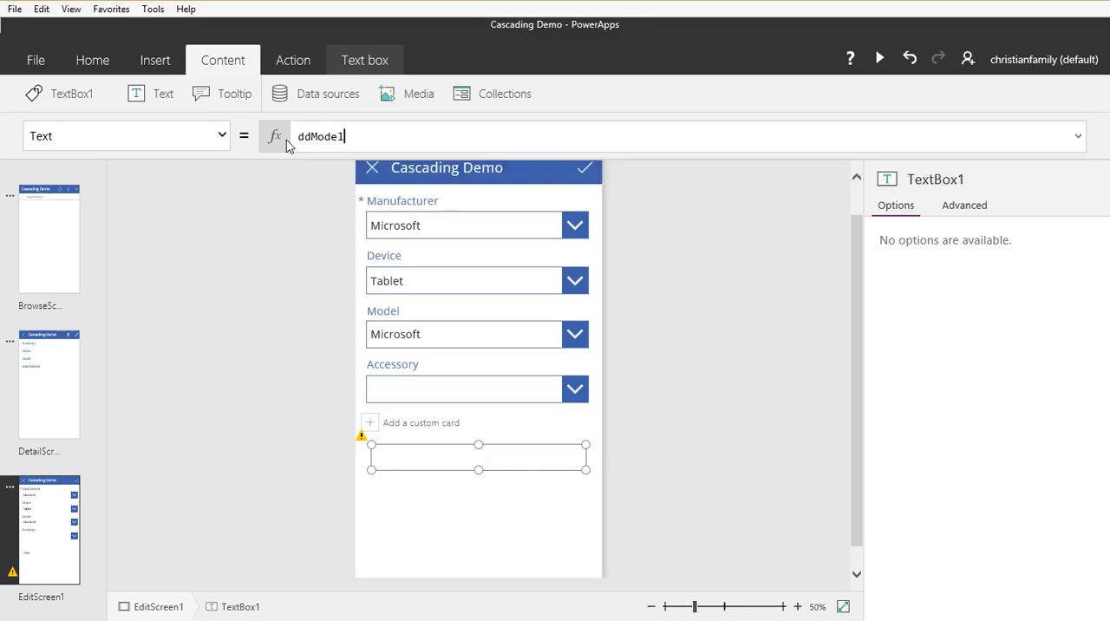
type(".se")
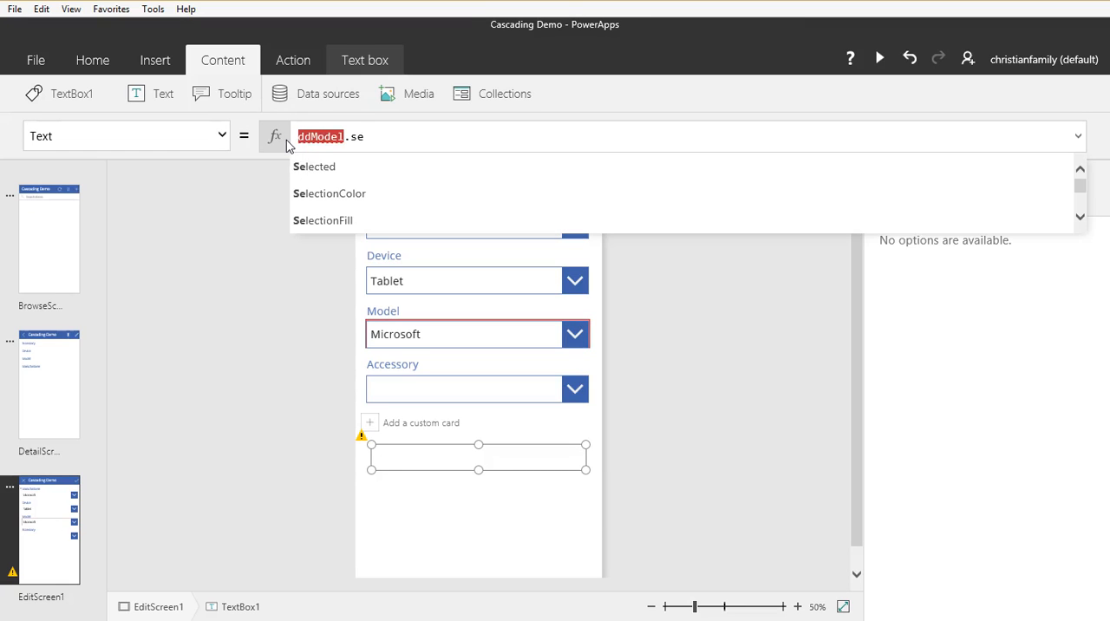
key("Tab")
type(".")
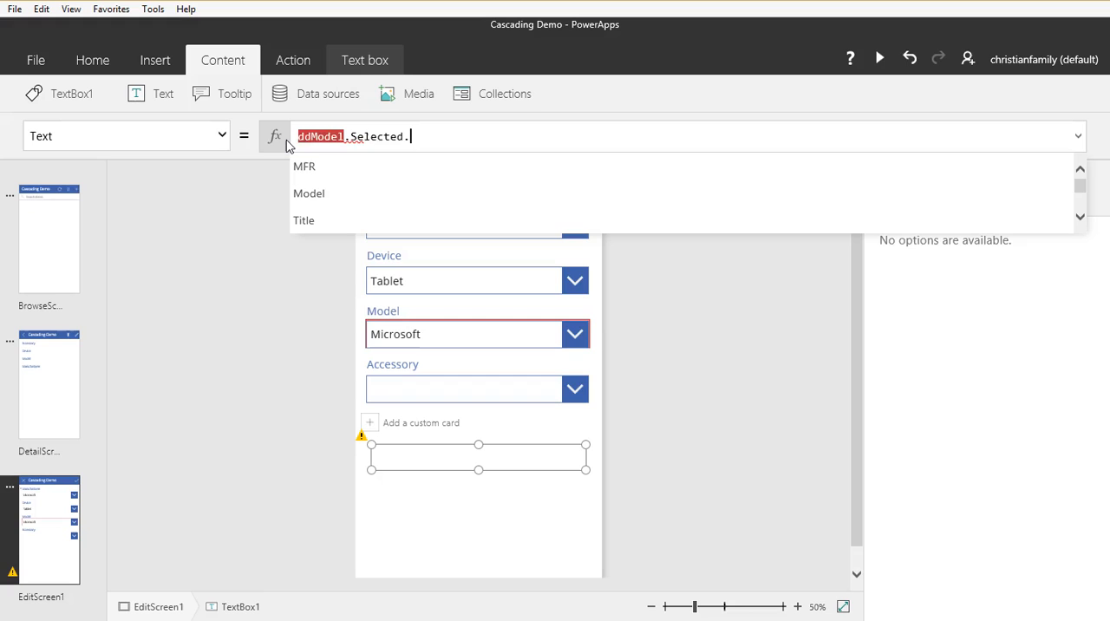
key("Down")
key("Down")
key("Down")
key("Tab")
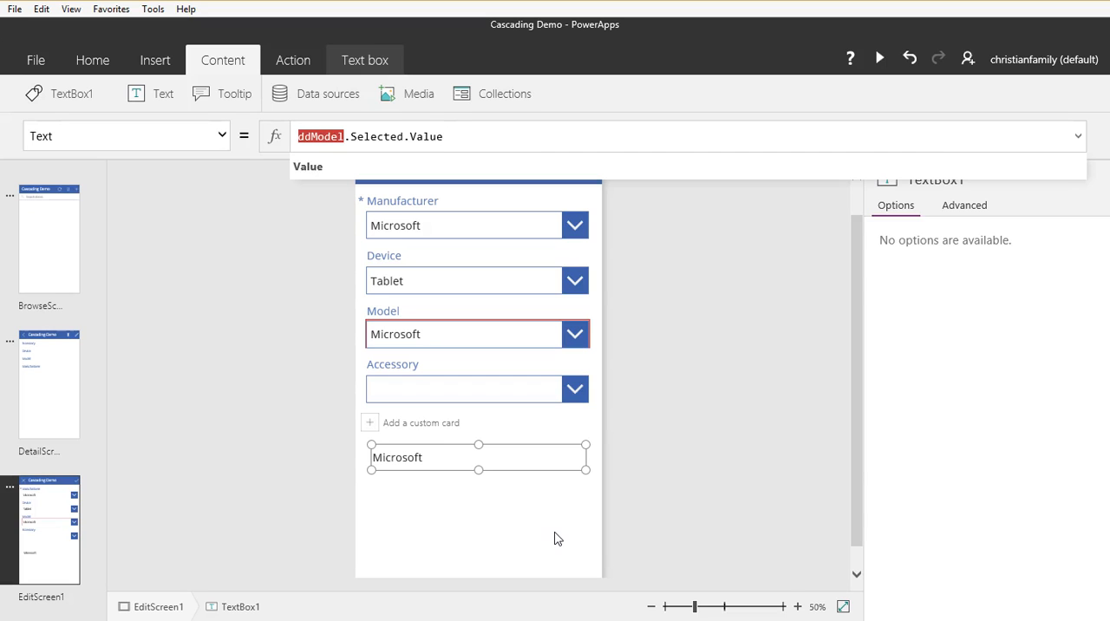
left_click(555, 539)
Step: Try using PAModel.Model as the filter source in the Items formula of the Model drop-down
left_click(481, 342)
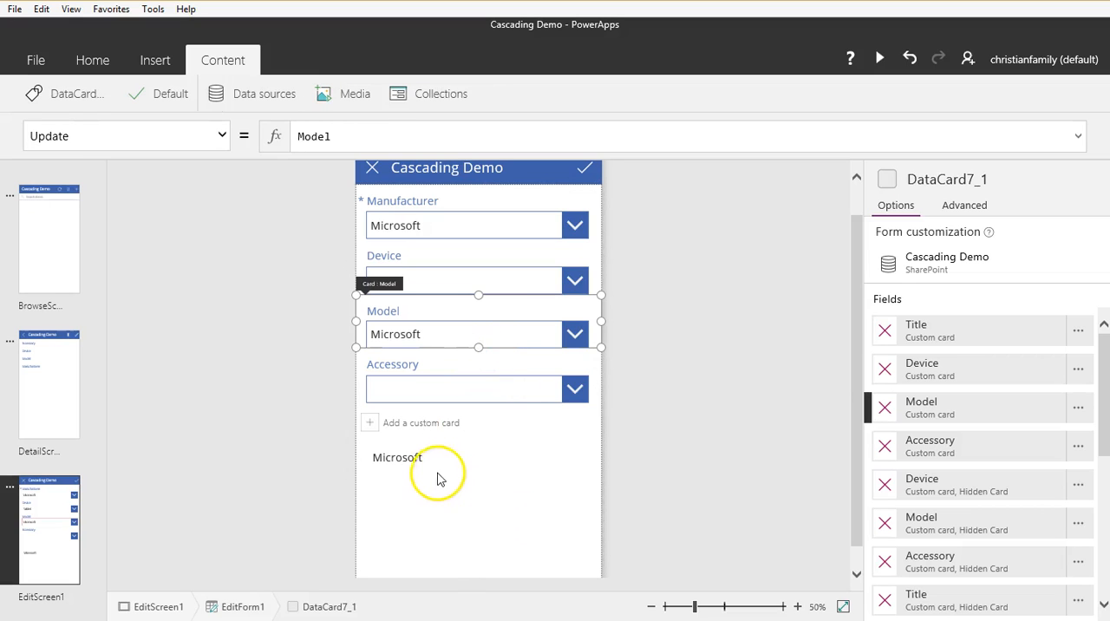
left_click(451, 328)
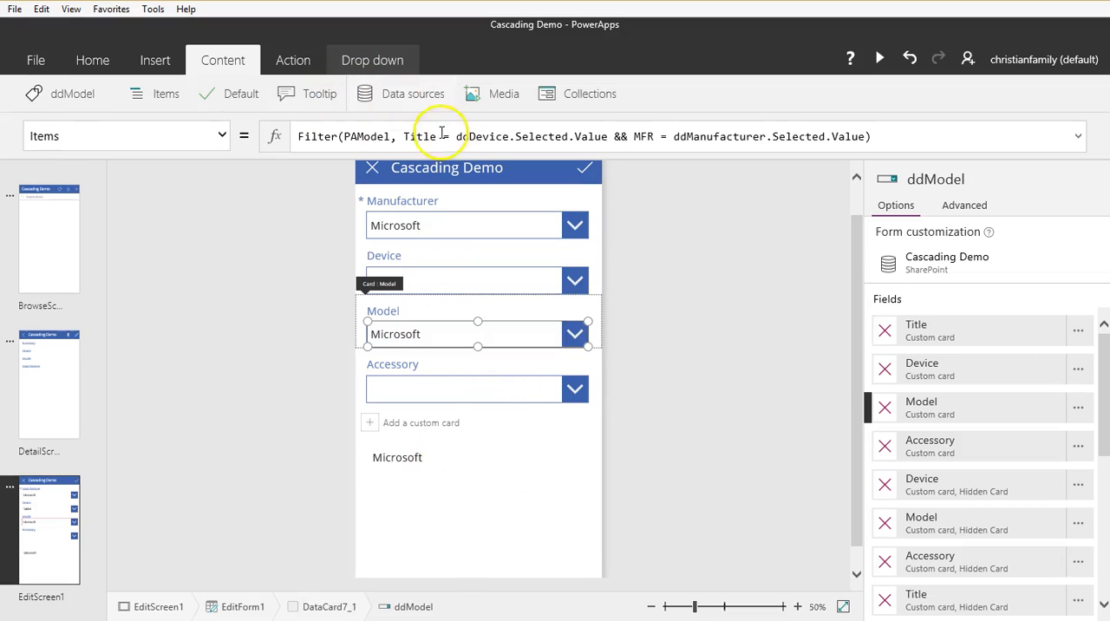
left_click(391, 136)
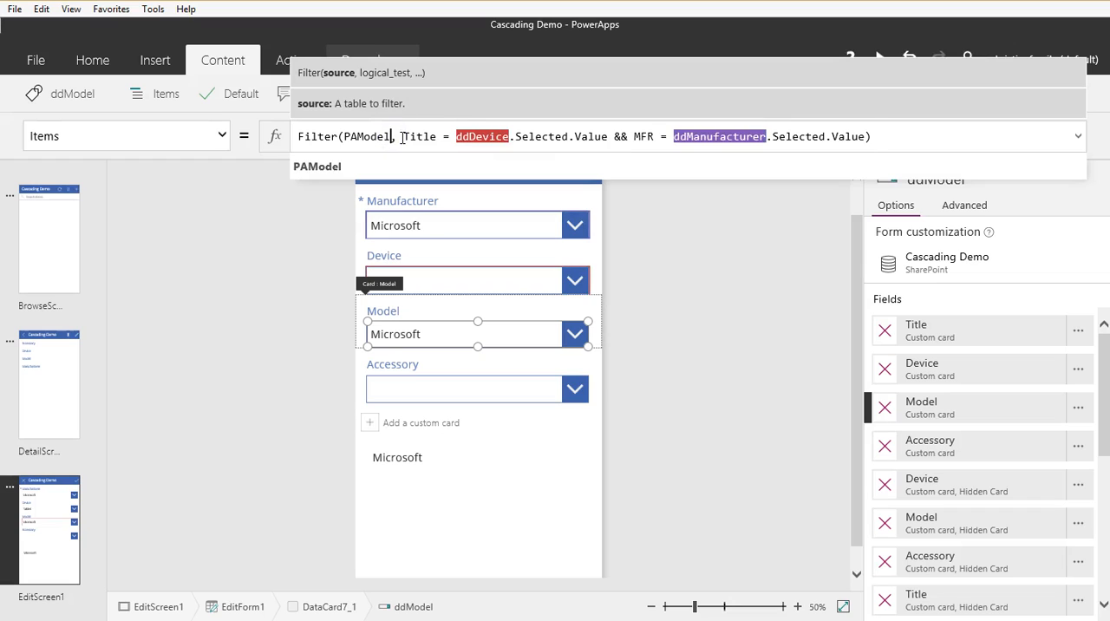
type(".")
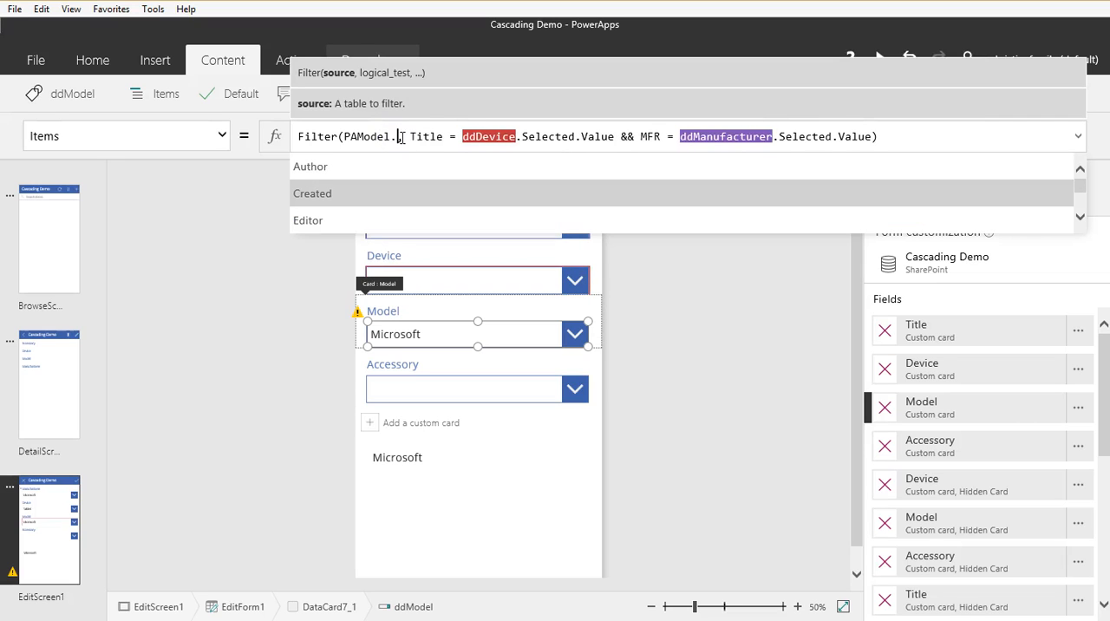
key("Down")
key("Down")
key("Down")
key("Down")
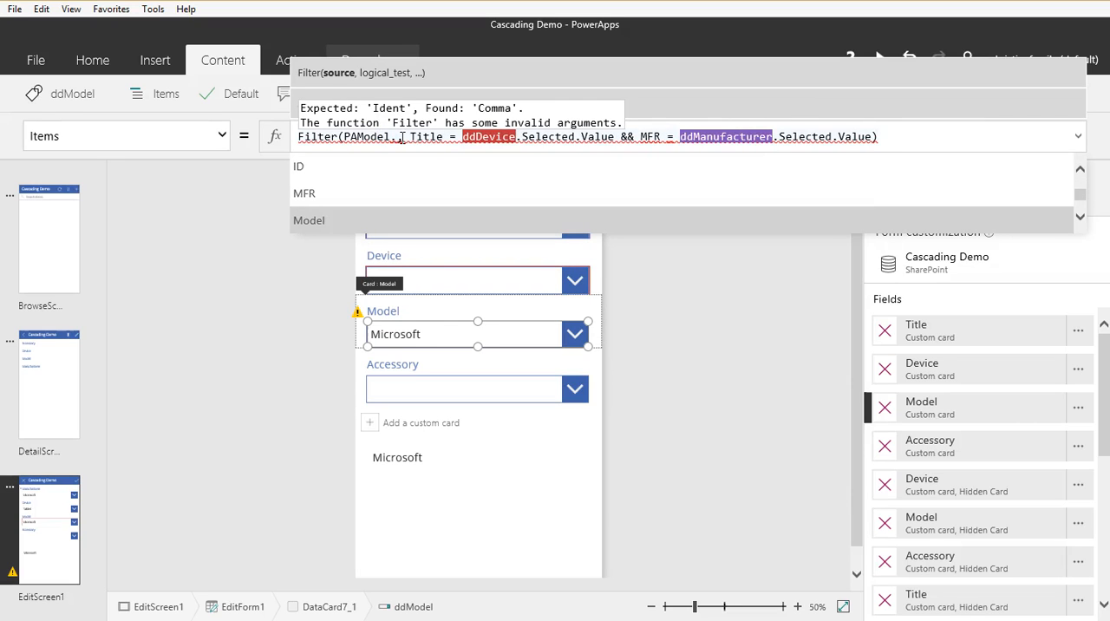
key("Tab")
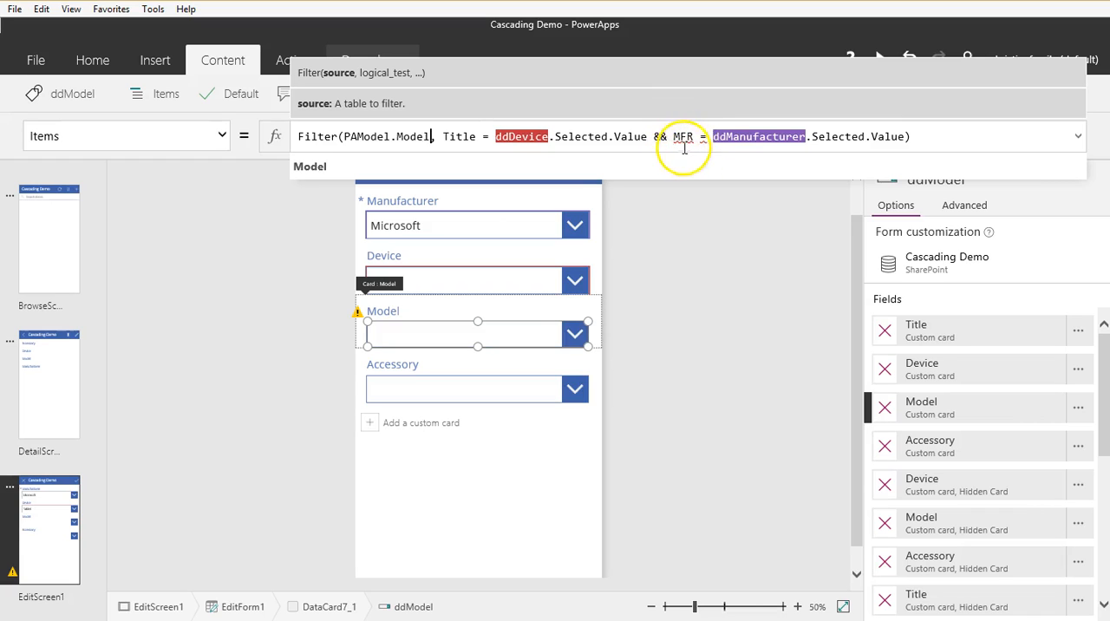
Step: Restore PAModel as the filter source in the Model drop-down's Items formula and check the text box's value
left_click(443, 137)
key("BackSpace")
key("BackSpace")
key("BackSpace")
key("BackSpace")
key("BackSpace")
key("BackSpace")
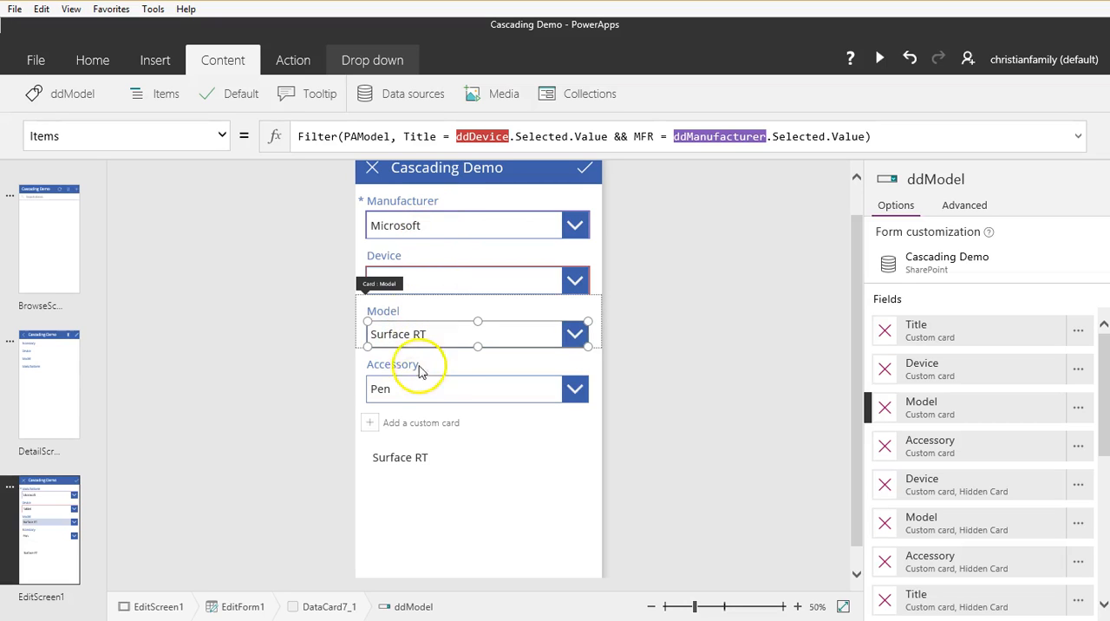
left_click(434, 468)
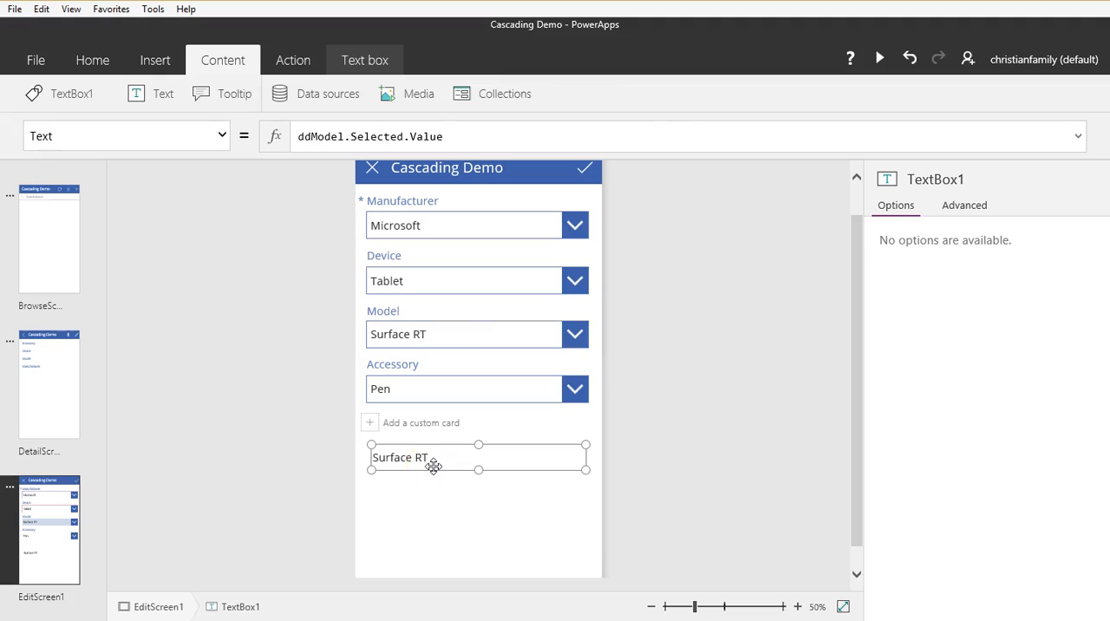
Step: Delete the text box below the form's cards on EditScreen1
key("Delete")
left_click(35, 57)
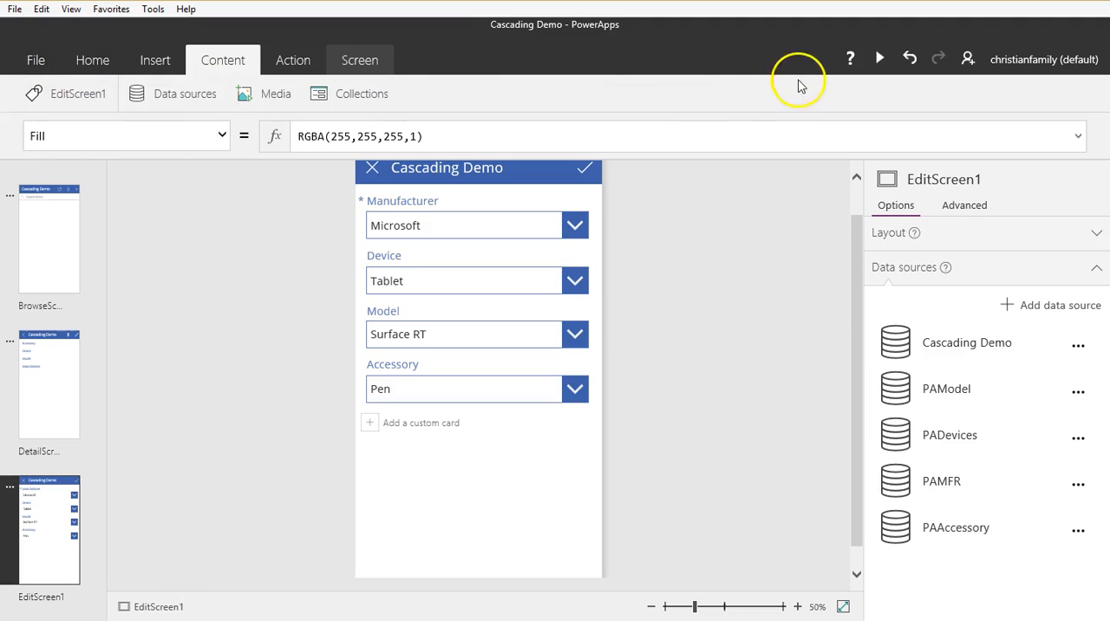
Step: Preview the app from BrowseScreen1 and start a new item
left_click(49, 268)
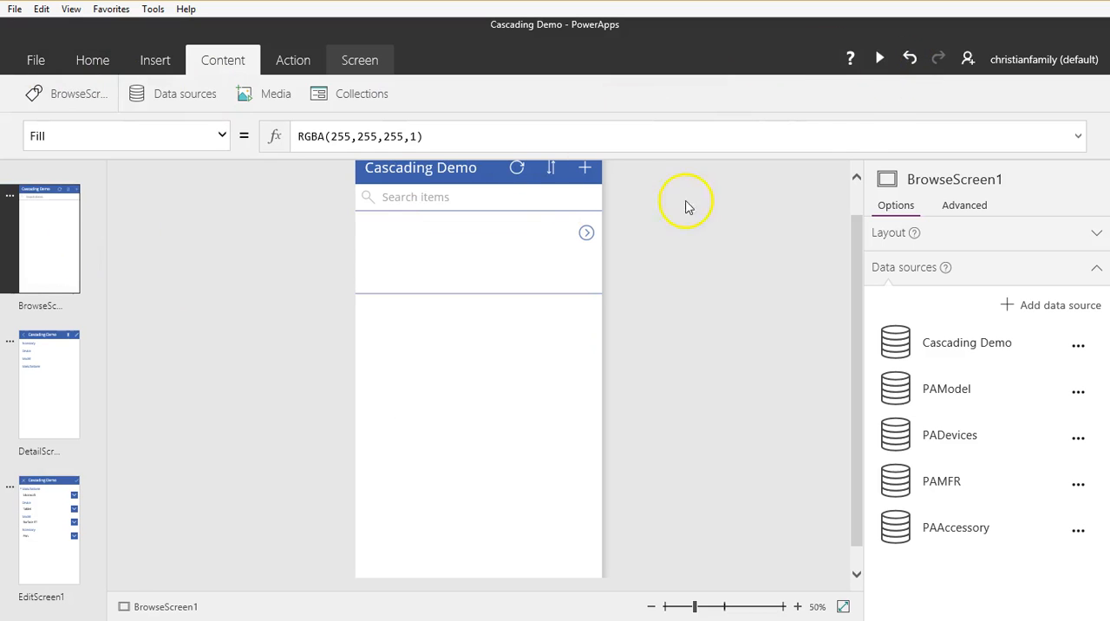
left_click(882, 59)
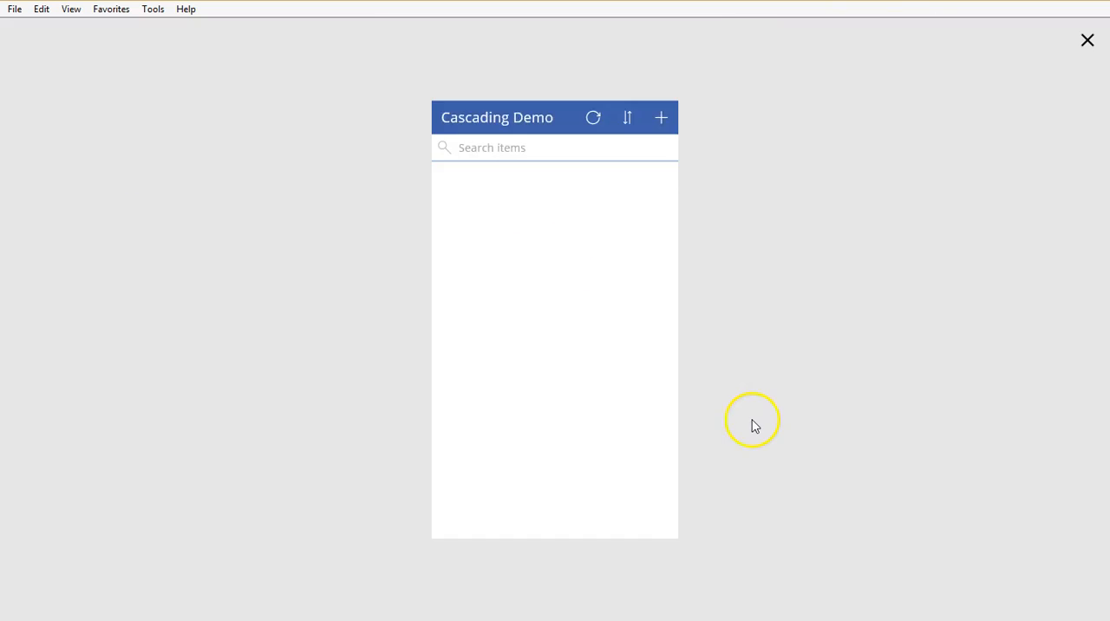
left_click(706, 47)
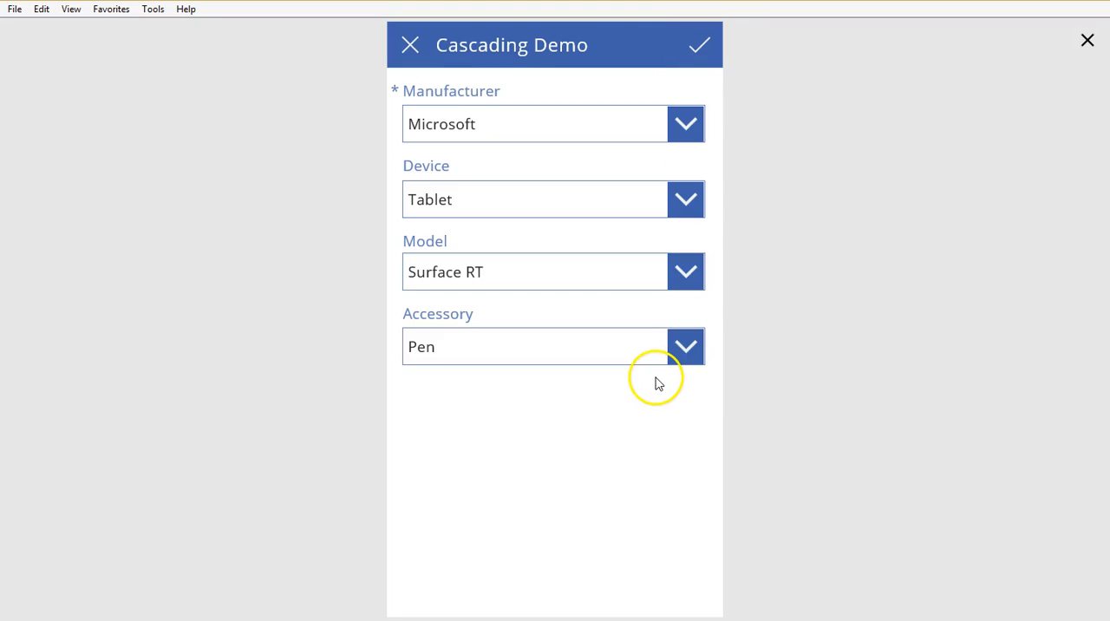
Step: Test the cascade with manufacturer Dell, device Ultrabook and model Inspiron 14z, and check the Accessory choices
left_click(605, 141)
left_click(541, 304)
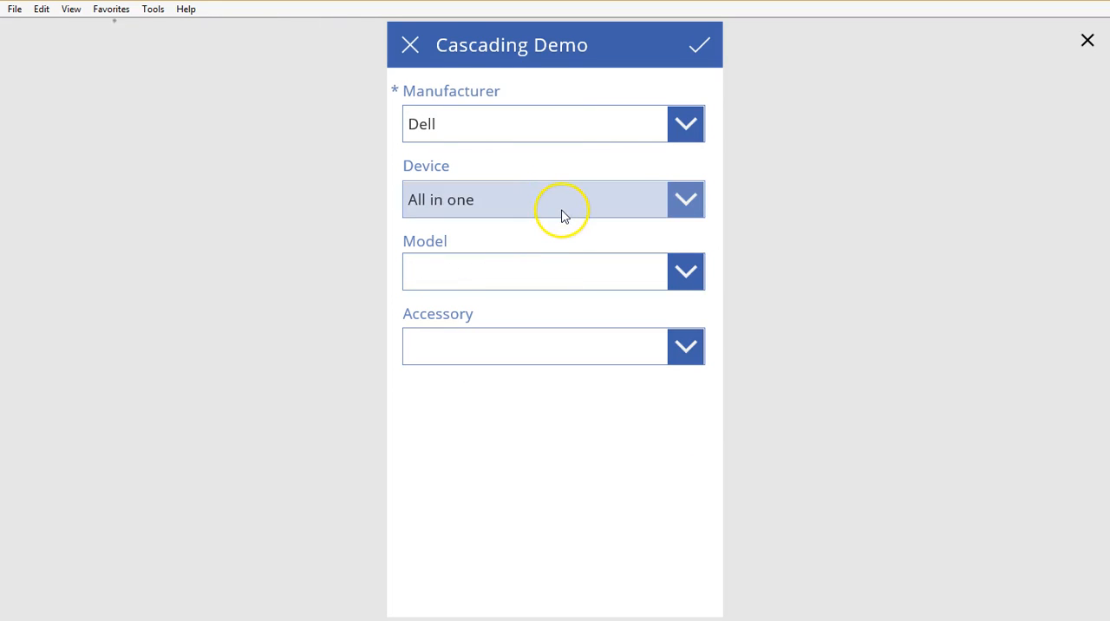
left_click(561, 209)
left_click(496, 367)
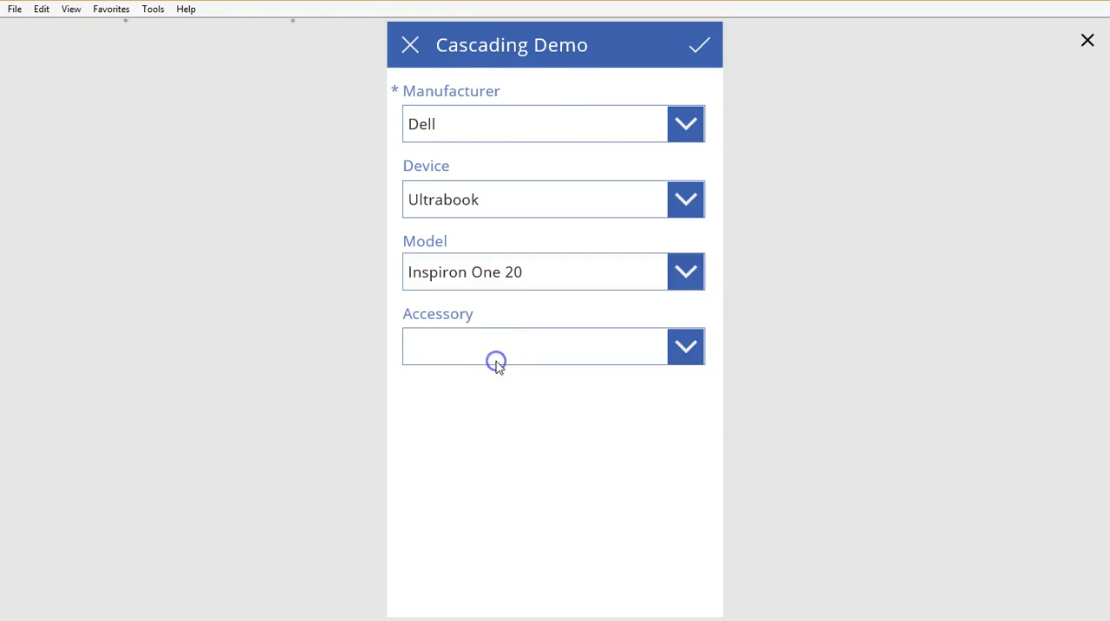
left_click(539, 275)
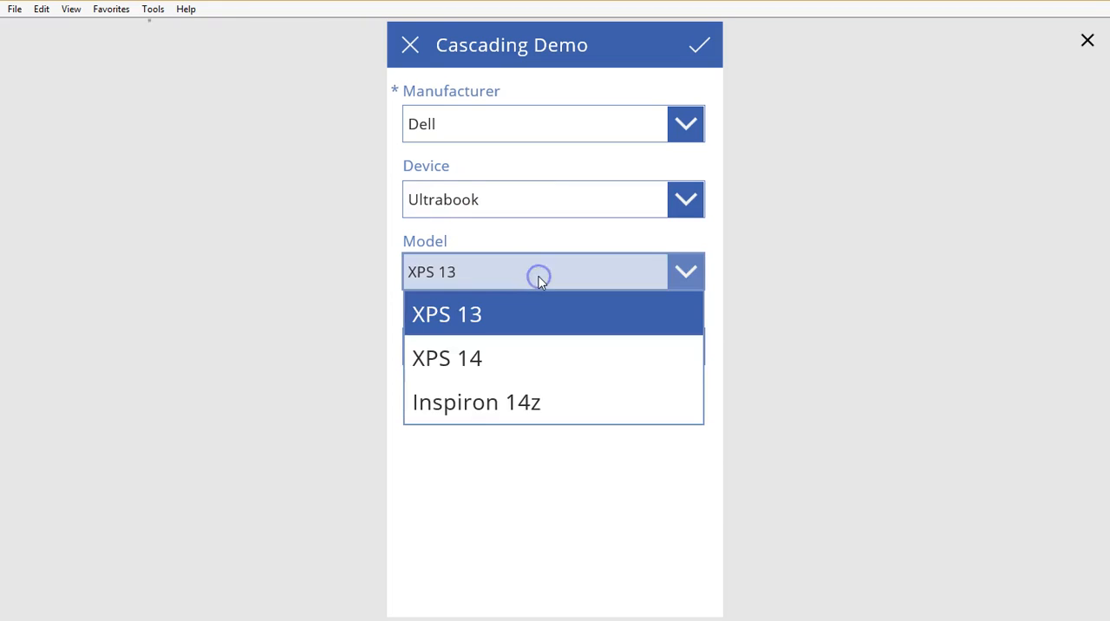
left_click(497, 406)
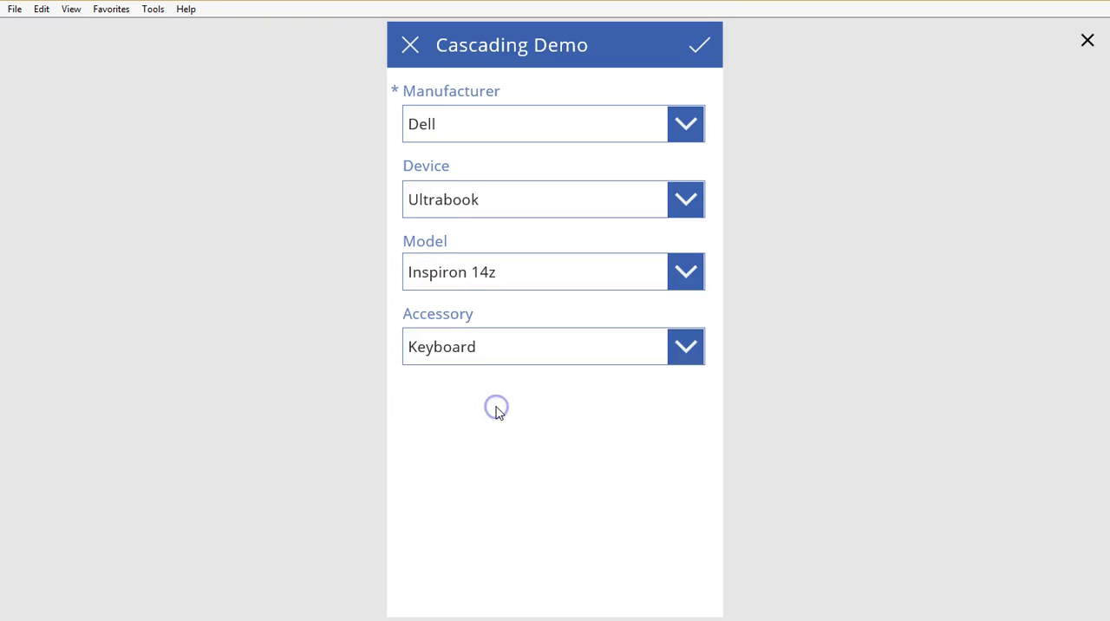
left_click(516, 365)
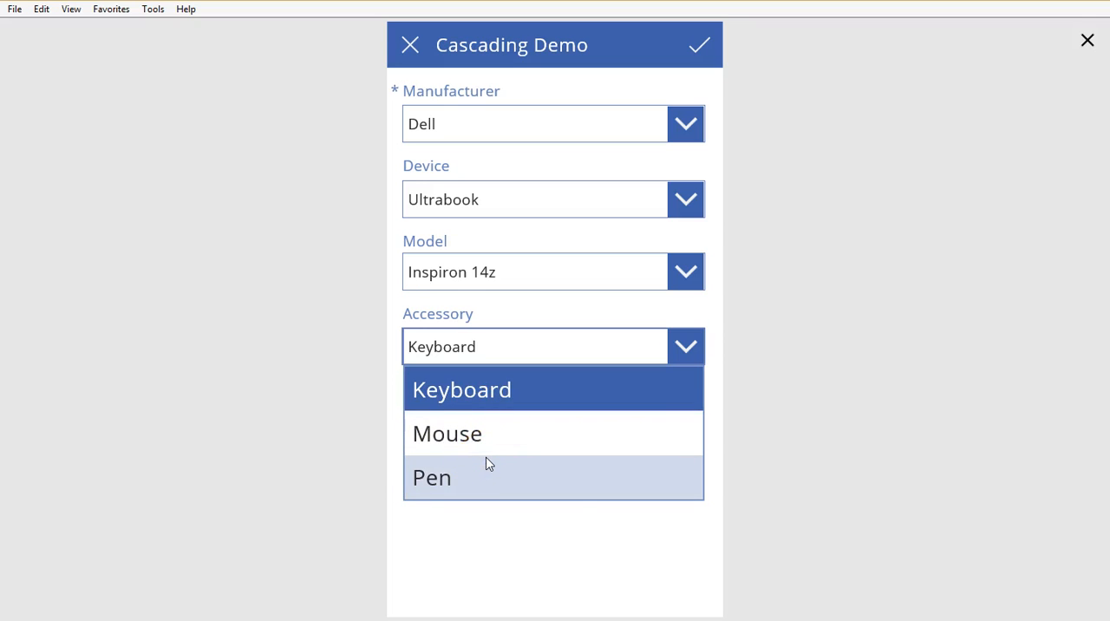
left_click(610, 562)
Step: Try to submit the new item with the chosen values, and leave the preview
left_click(698, 44)
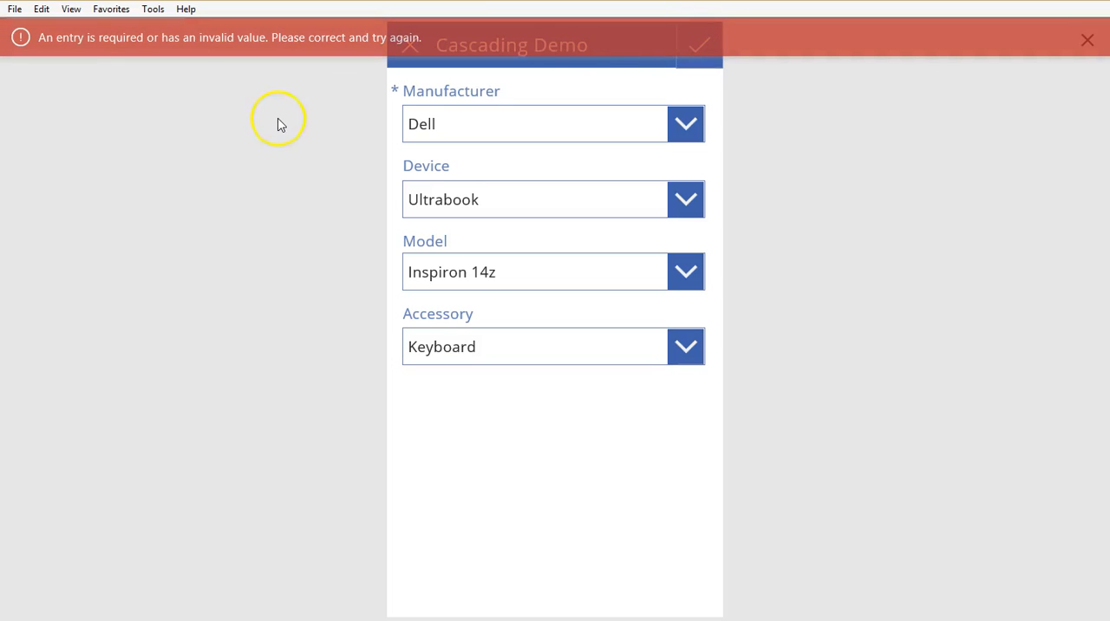
left_click(1088, 40)
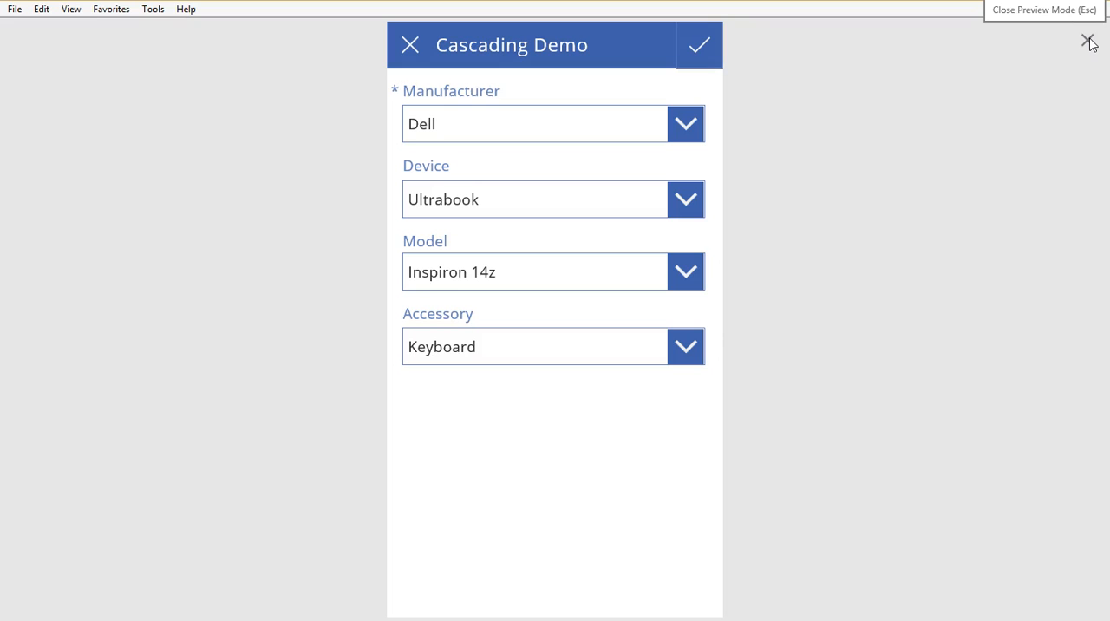
left_click(1088, 41)
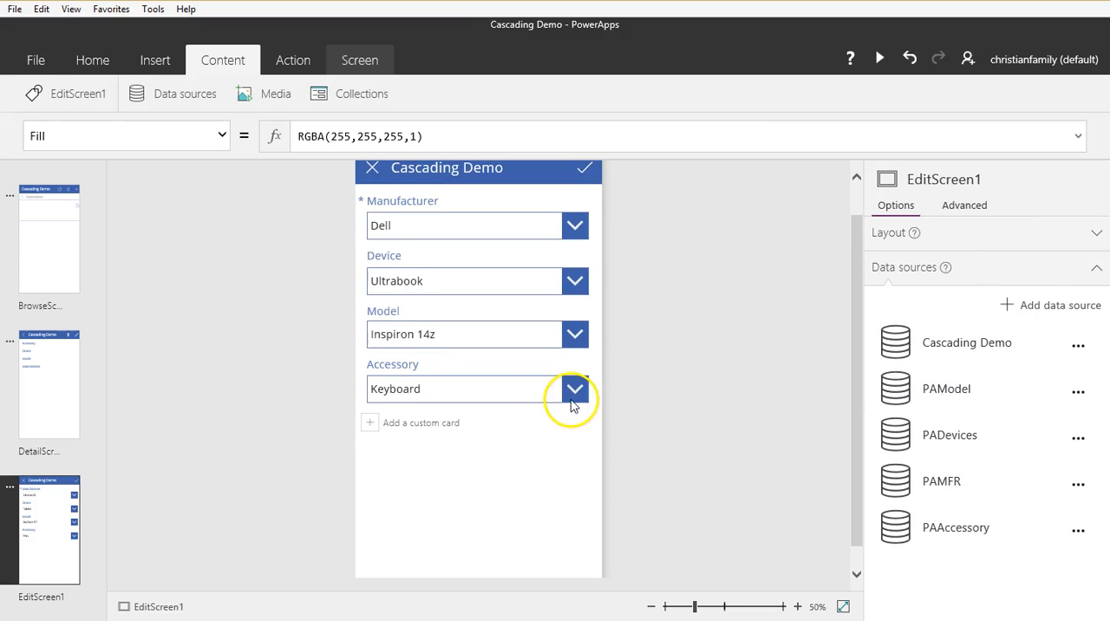
Step: Save the Cascading Demo app and return to the form on EditScreen1
left_click(539, 399)
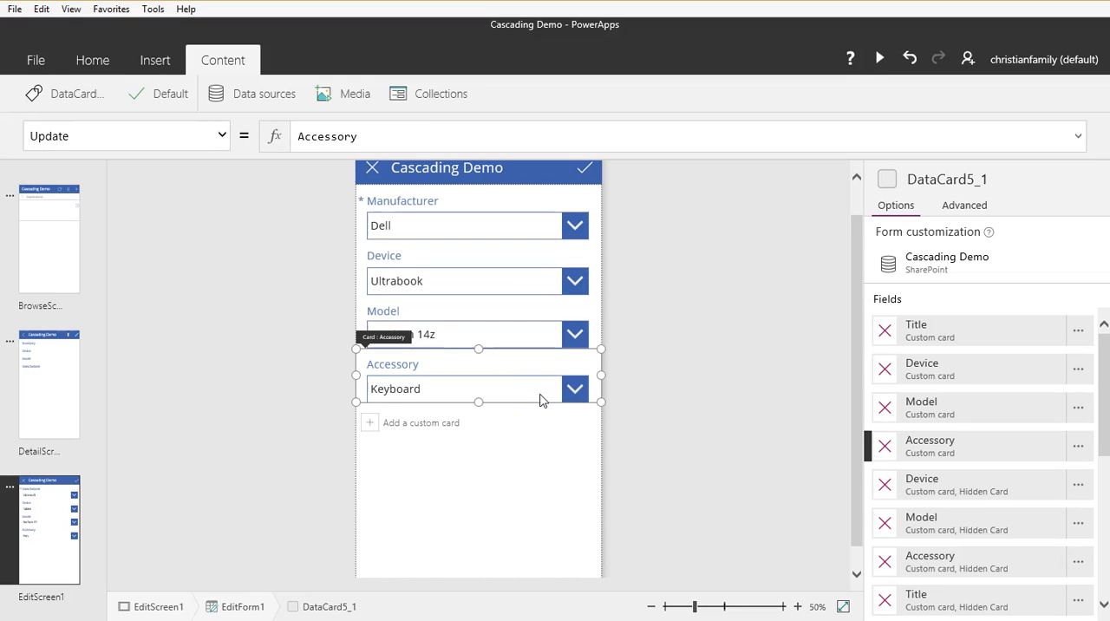
left_click(33, 57)
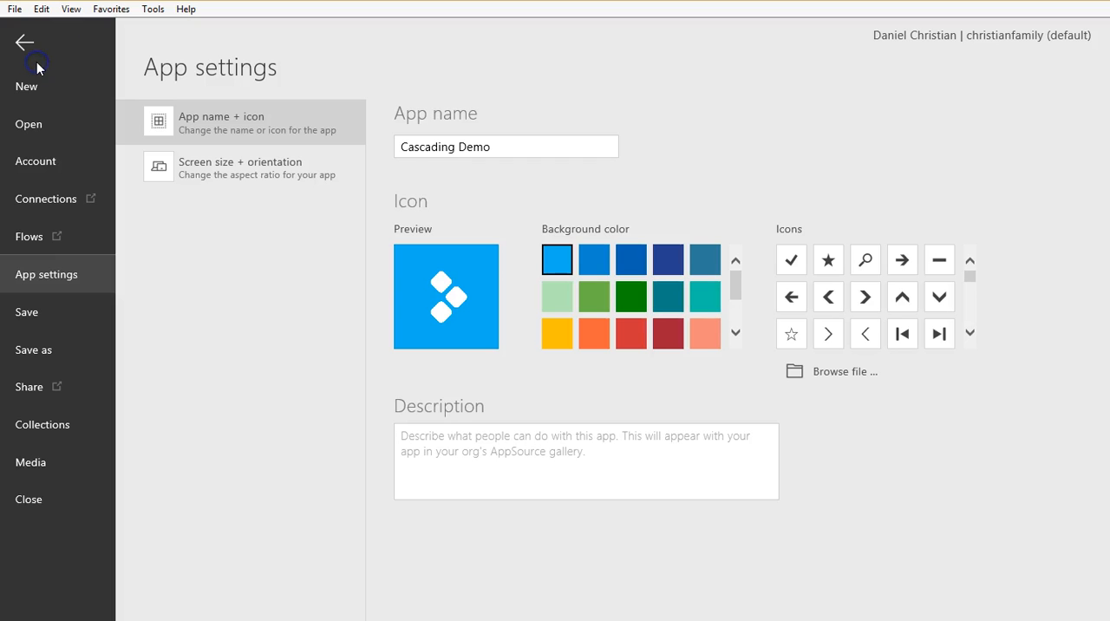
left_click(28, 314)
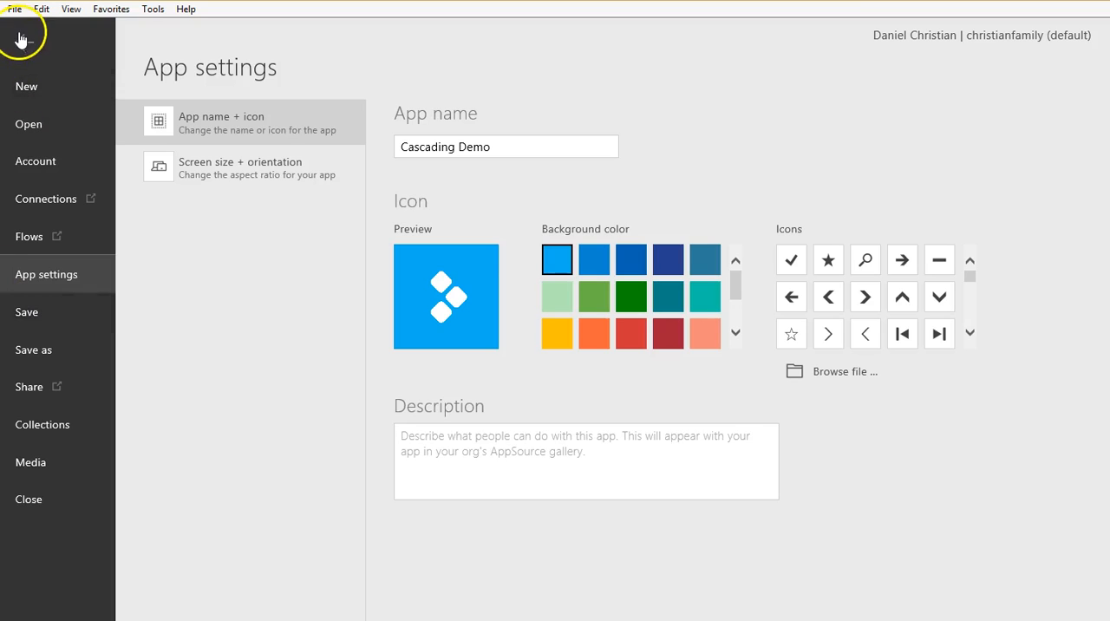
left_click(21, 39)
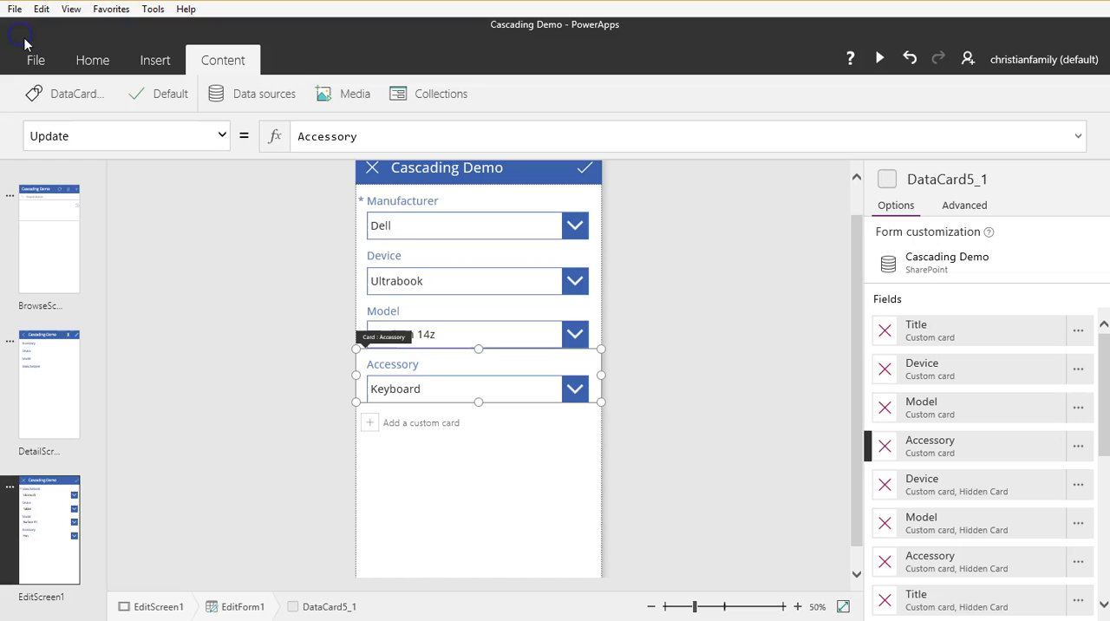
Step: Check the Accessory drop-down's Items formula, and try submitting another new item in a preview from BrowseScreen1
left_click(409, 386)
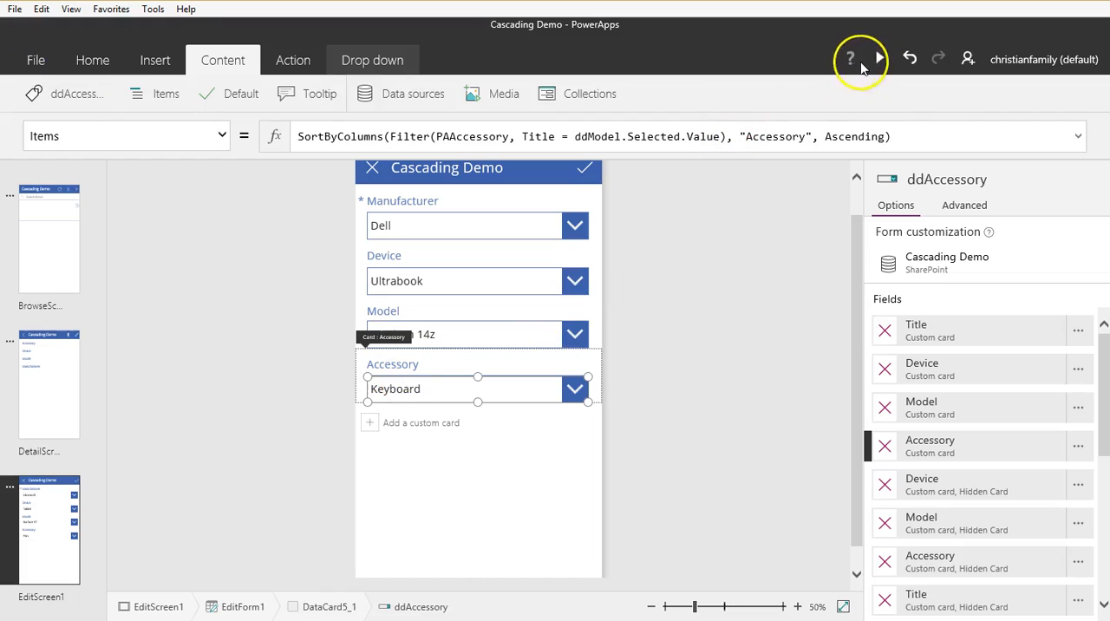
left_click(21, 243)
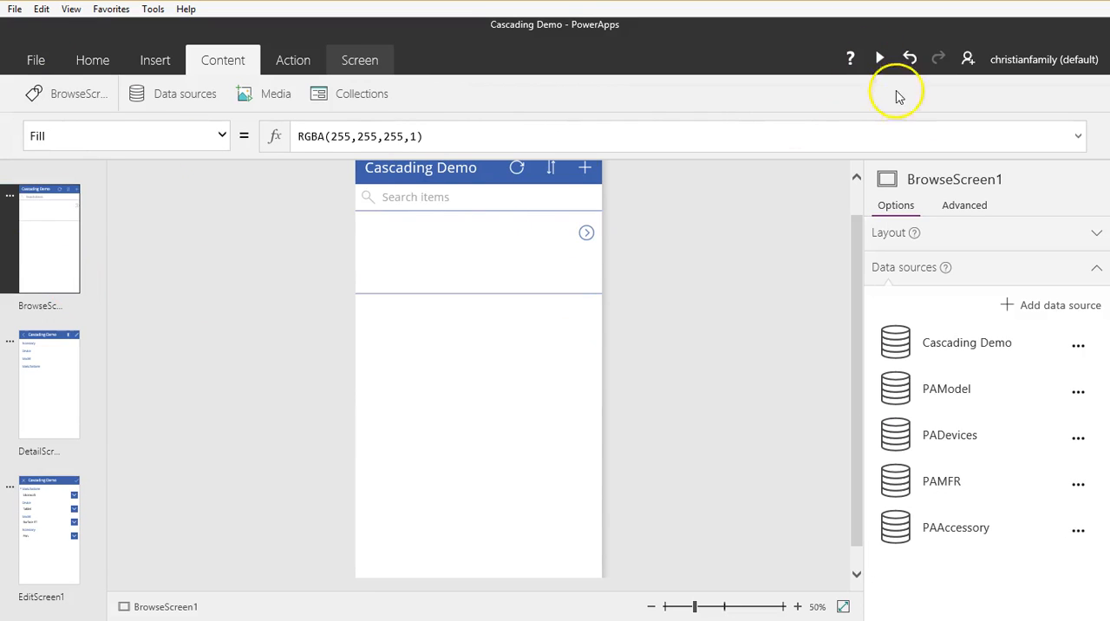
left_click(880, 58)
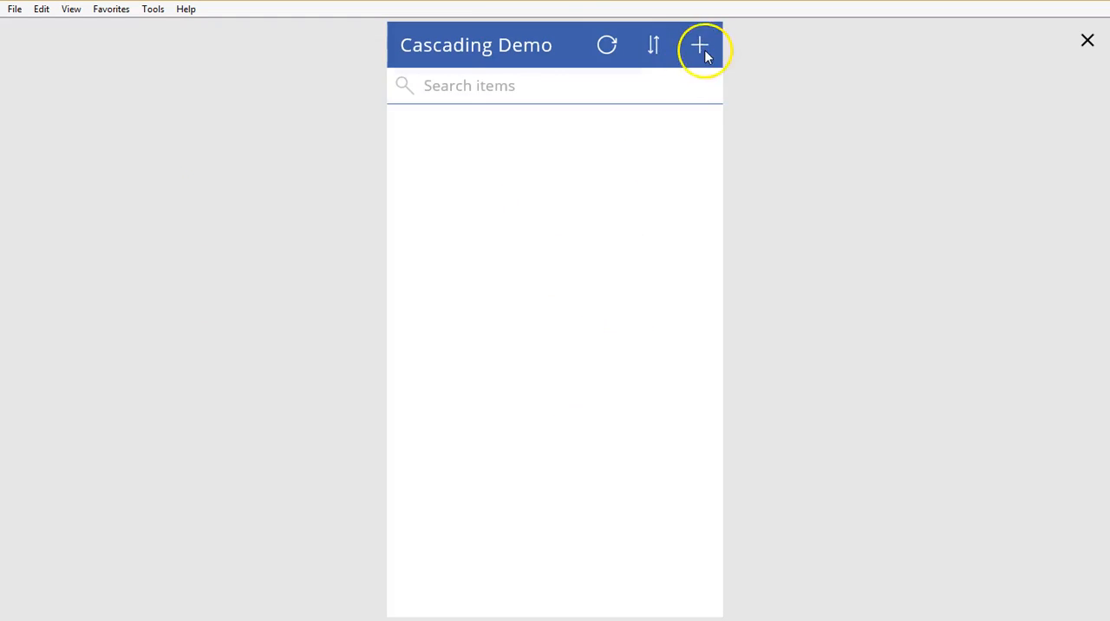
left_click(705, 52)
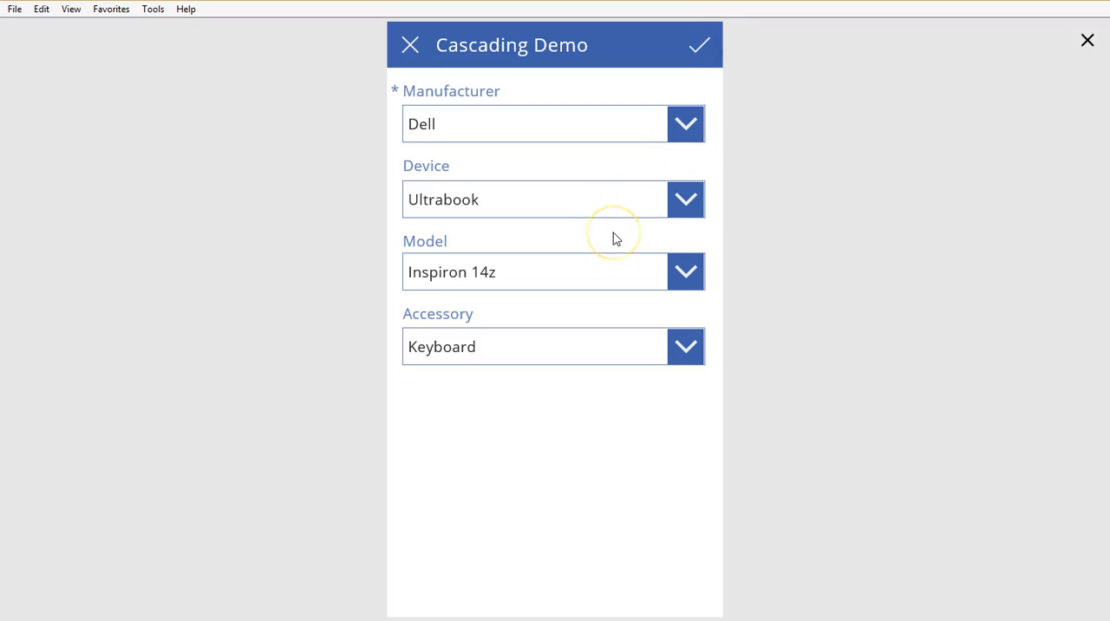
left_click(703, 56)
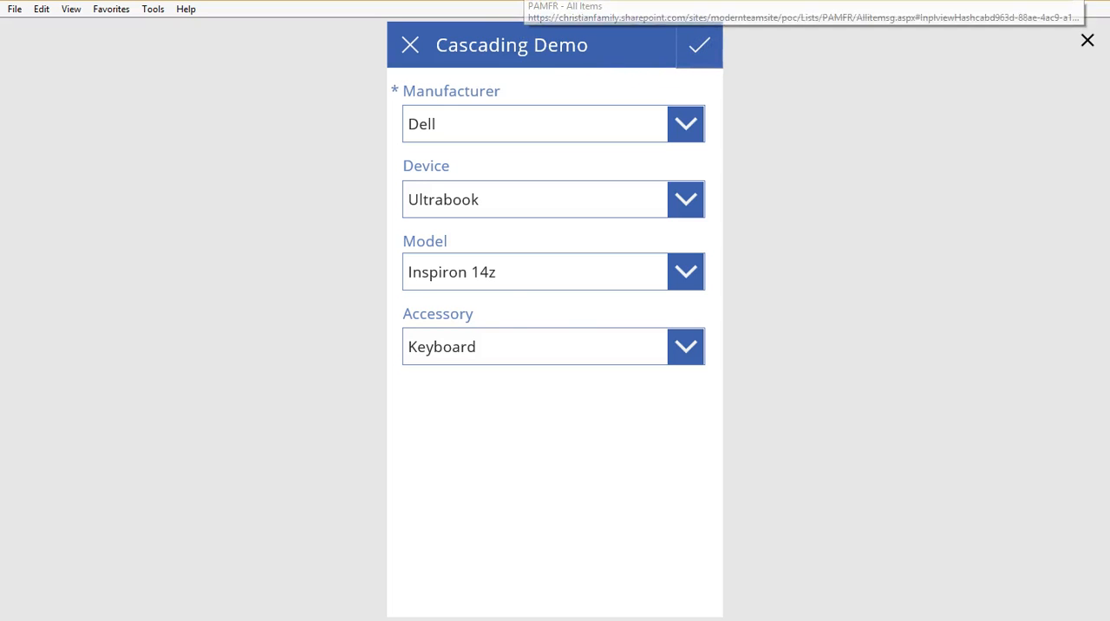
Step: Switch to SharePoint to check the Cascading Demo list, dismiss its dialog and return to the PowerApps preview
left_click(522, 1)
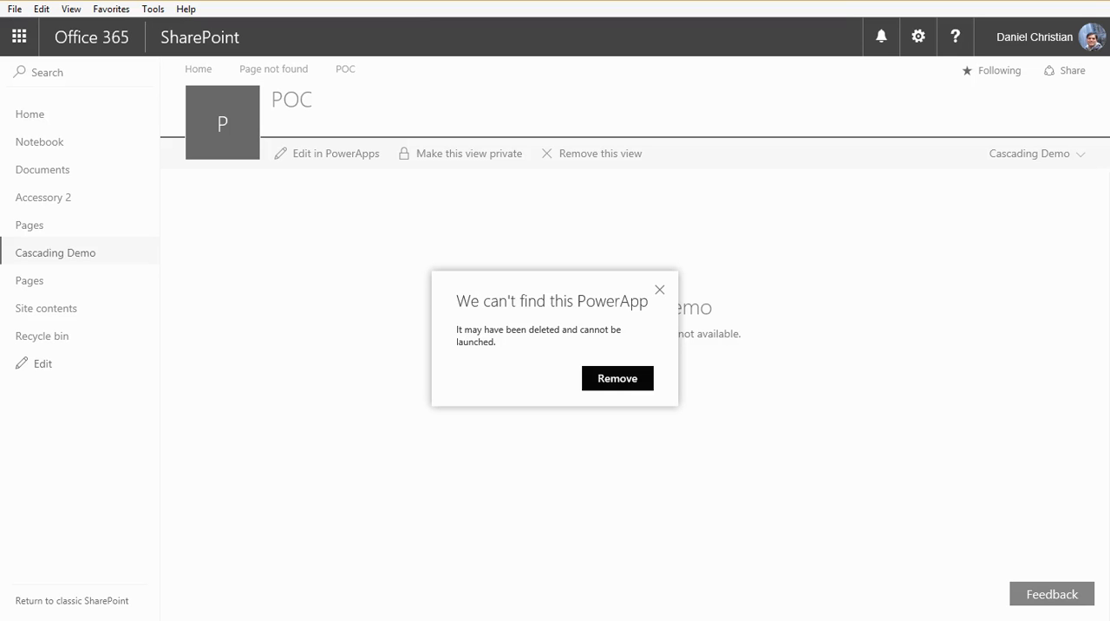
left_click(660, 288)
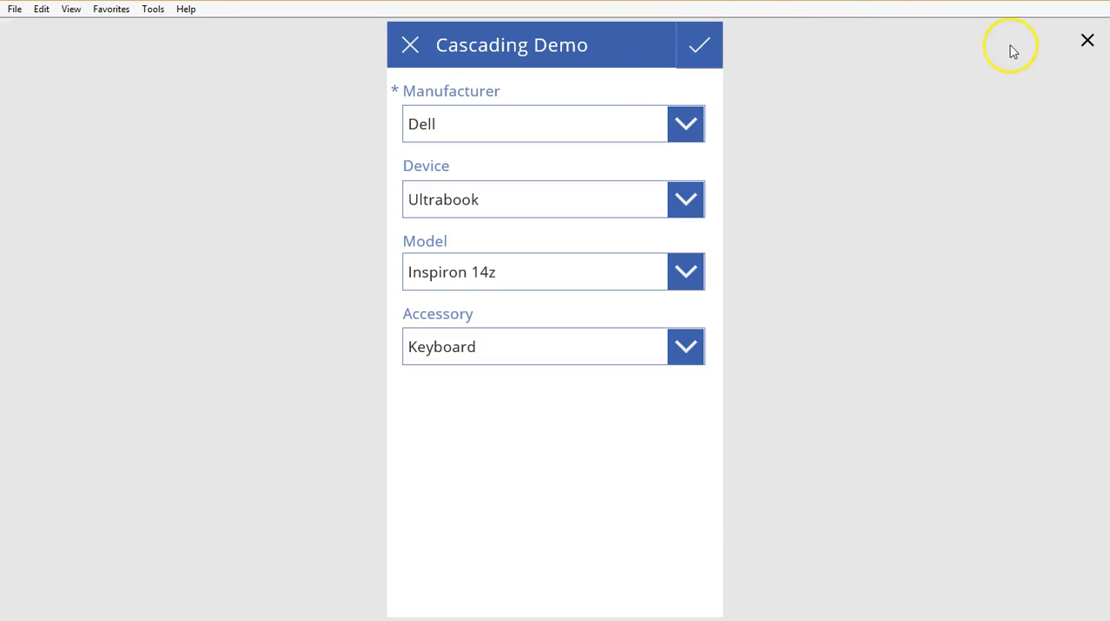
Step: Close the preview and save the app
left_click(1089, 43)
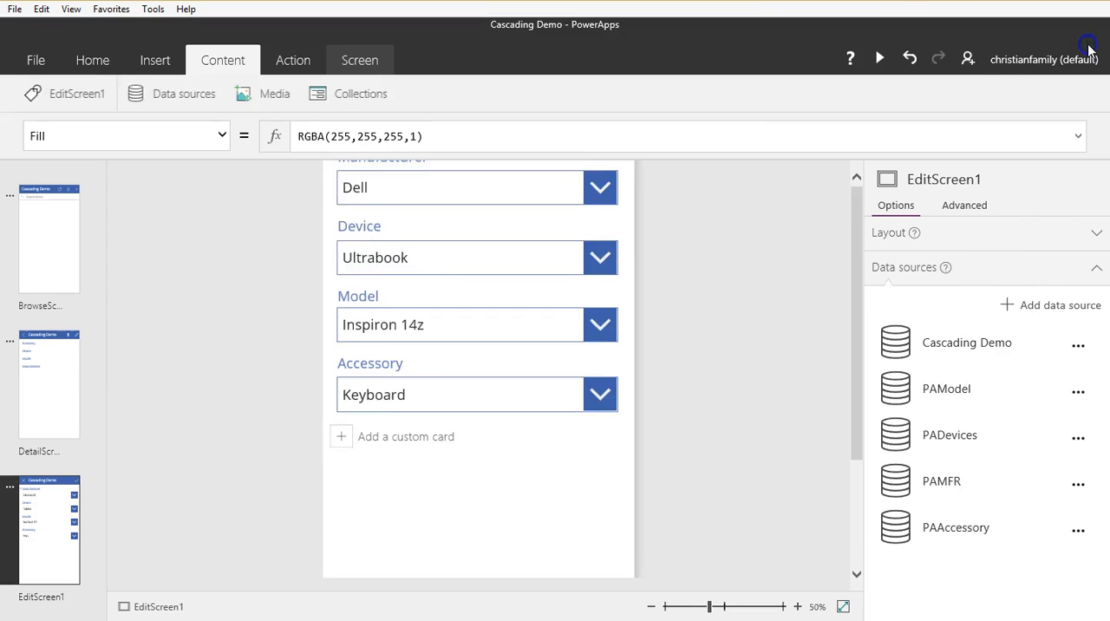
left_click(36, 61)
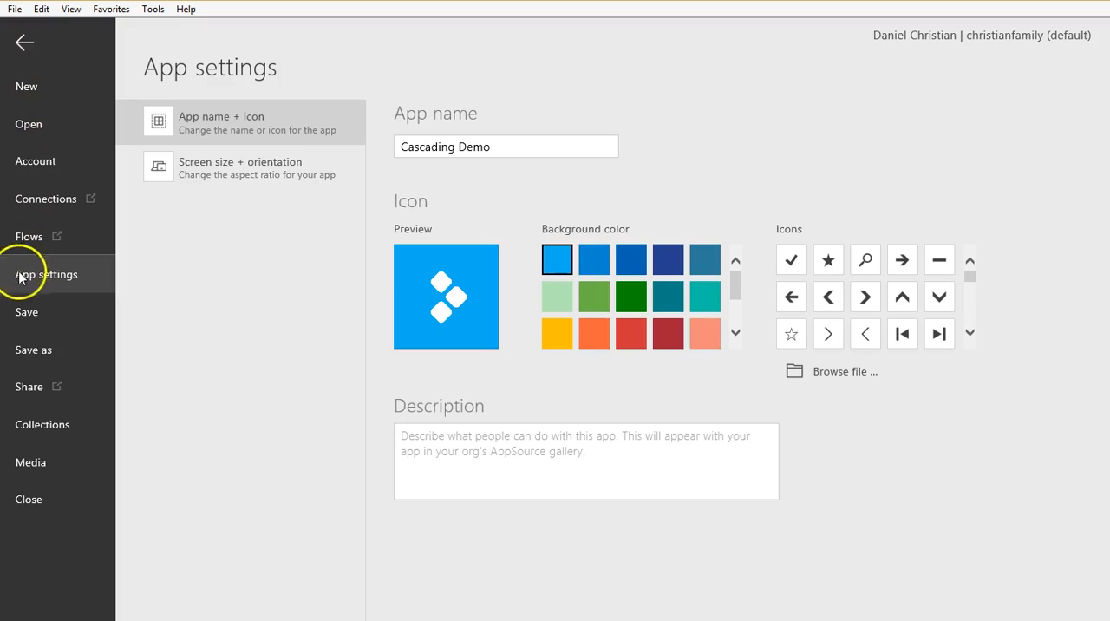
left_click(24, 314)
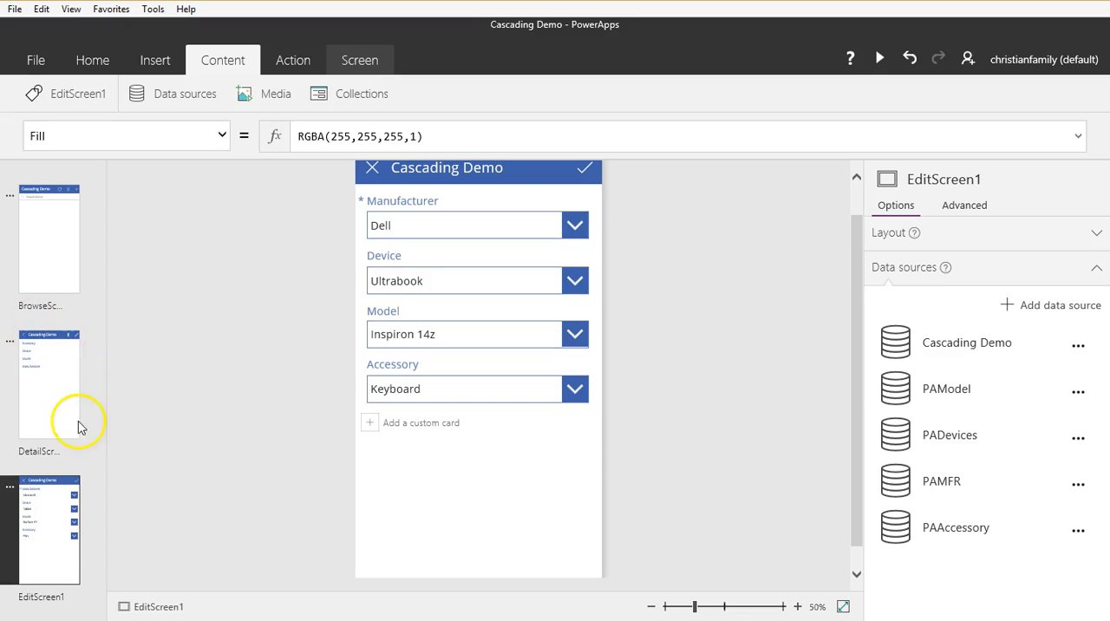
Step: Review the visible and hidden cards in EditForm1's field list and save the app again
left_click(536, 514)
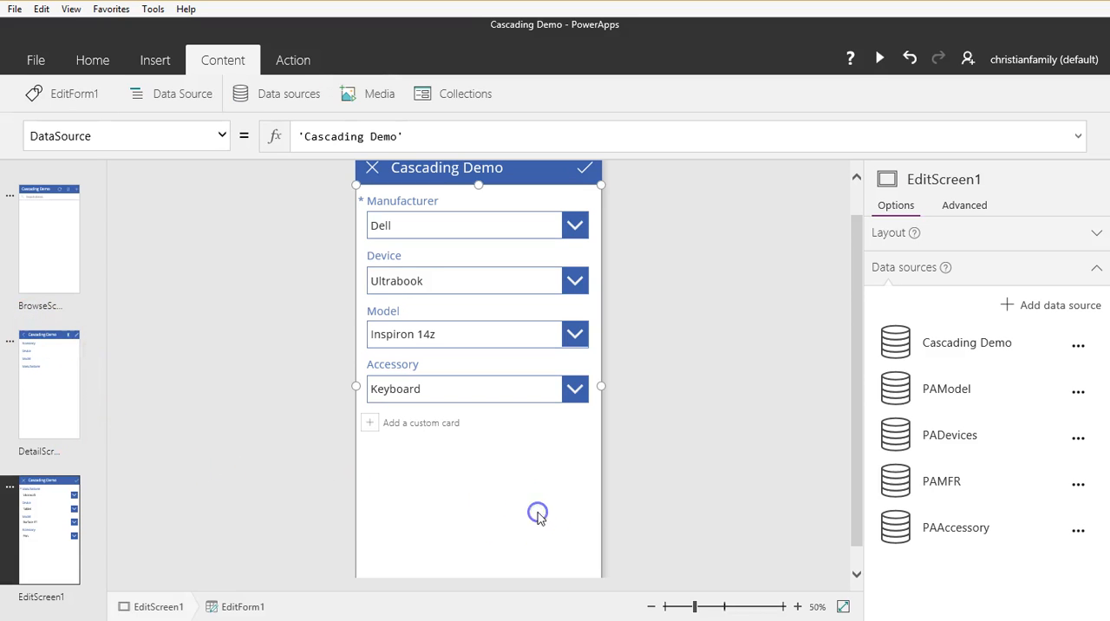
scroll(1000, 572, "down", 5)
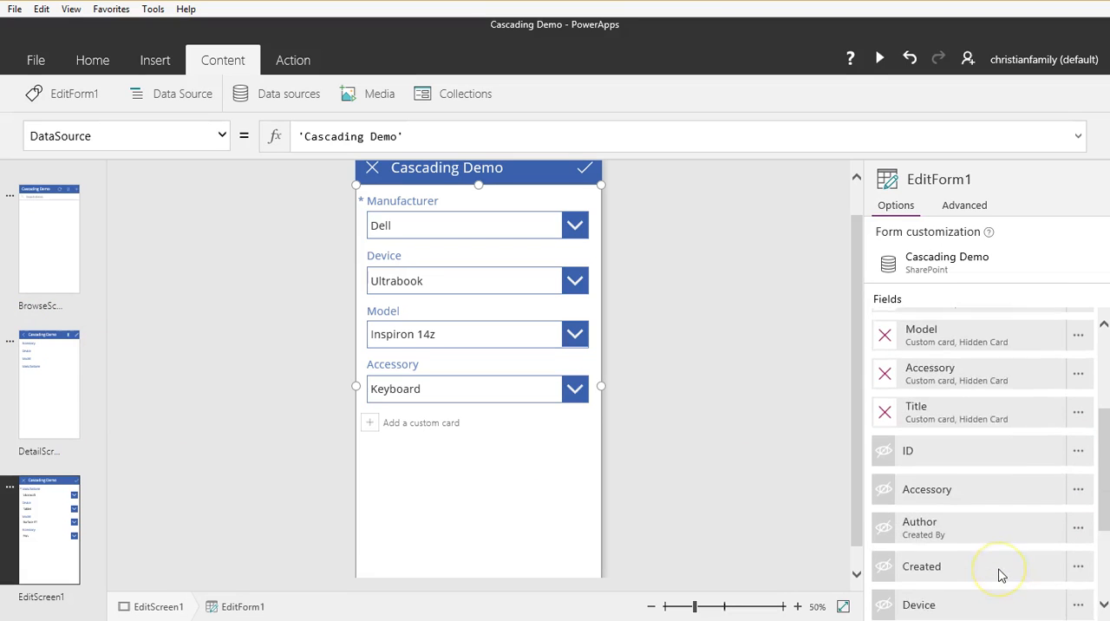
scroll(998, 520, "up", 5)
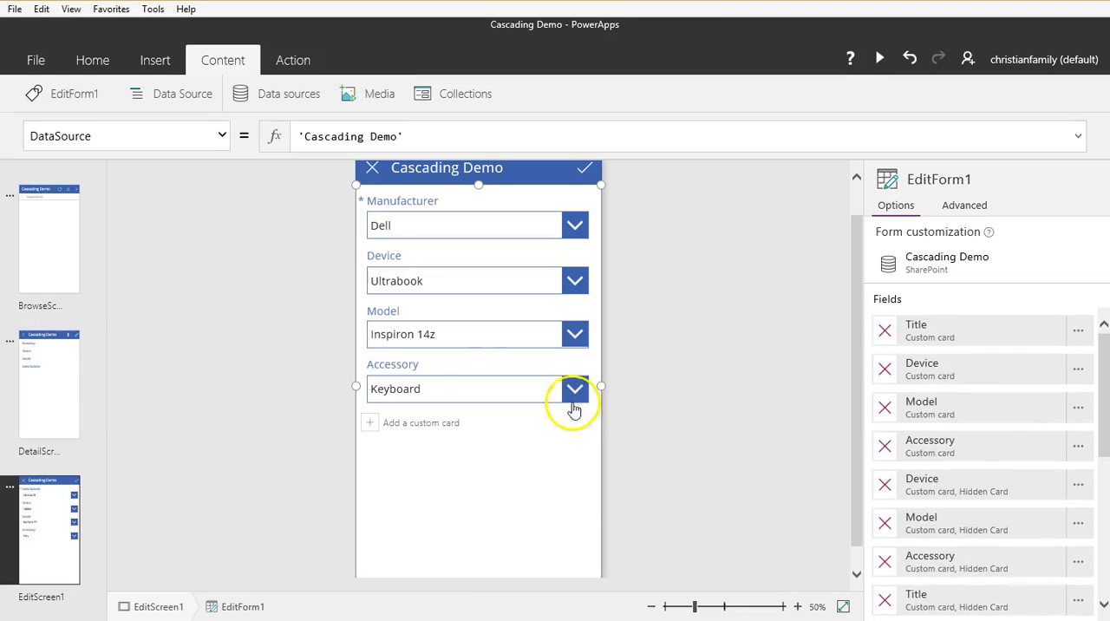
left_click(34, 60)
left_click(38, 316)
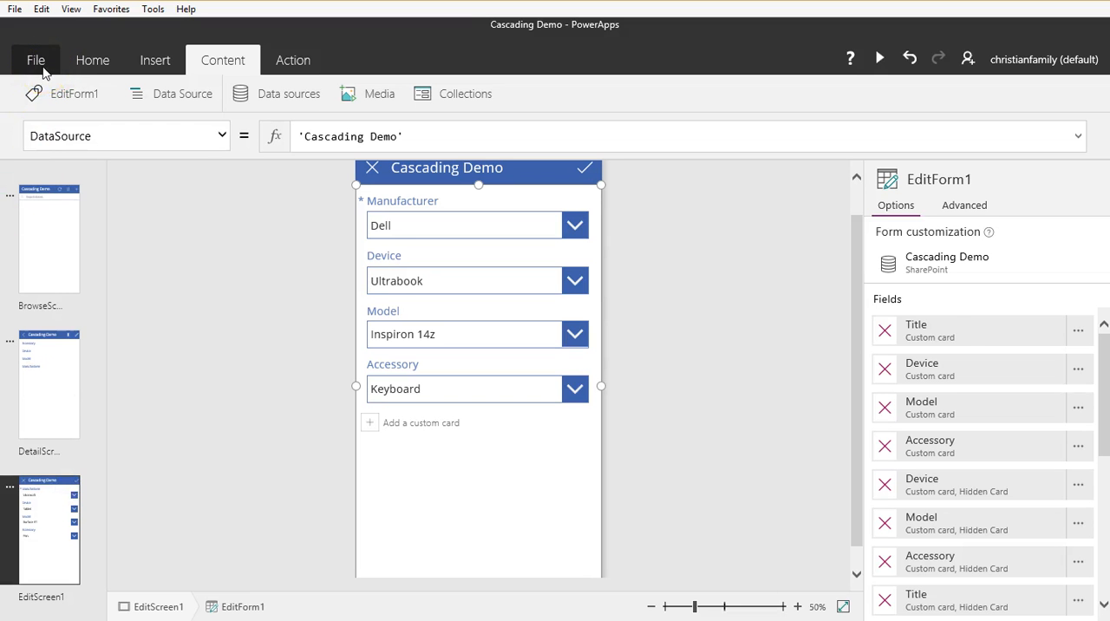
Step: Close the current app and reopen Cascading Demo from the available PowerApps
left_click(39, 62)
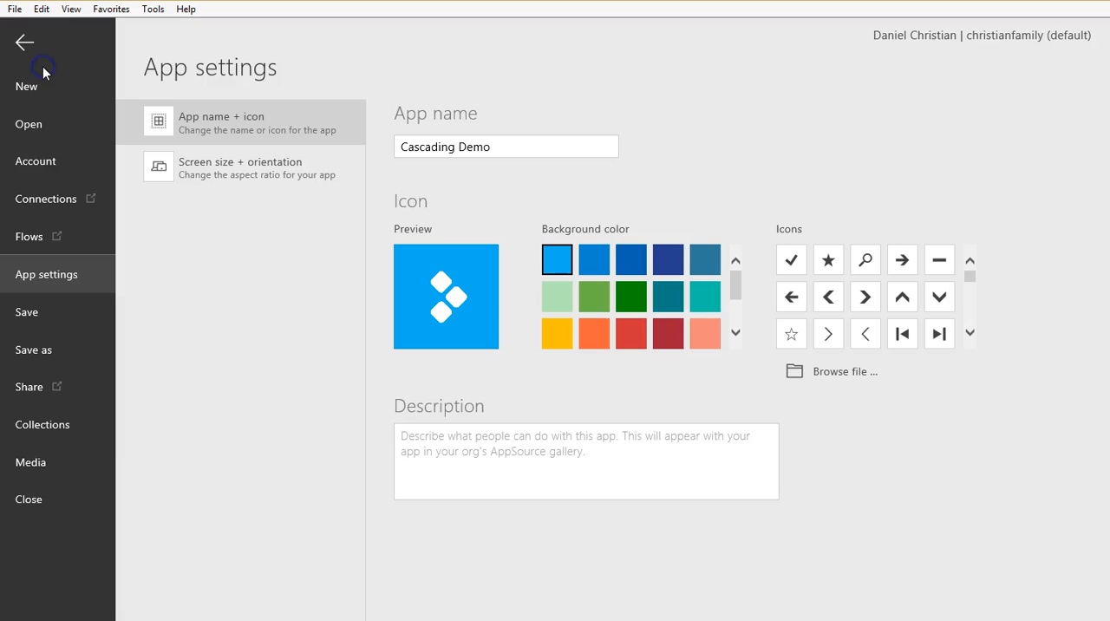
left_click(27, 503)
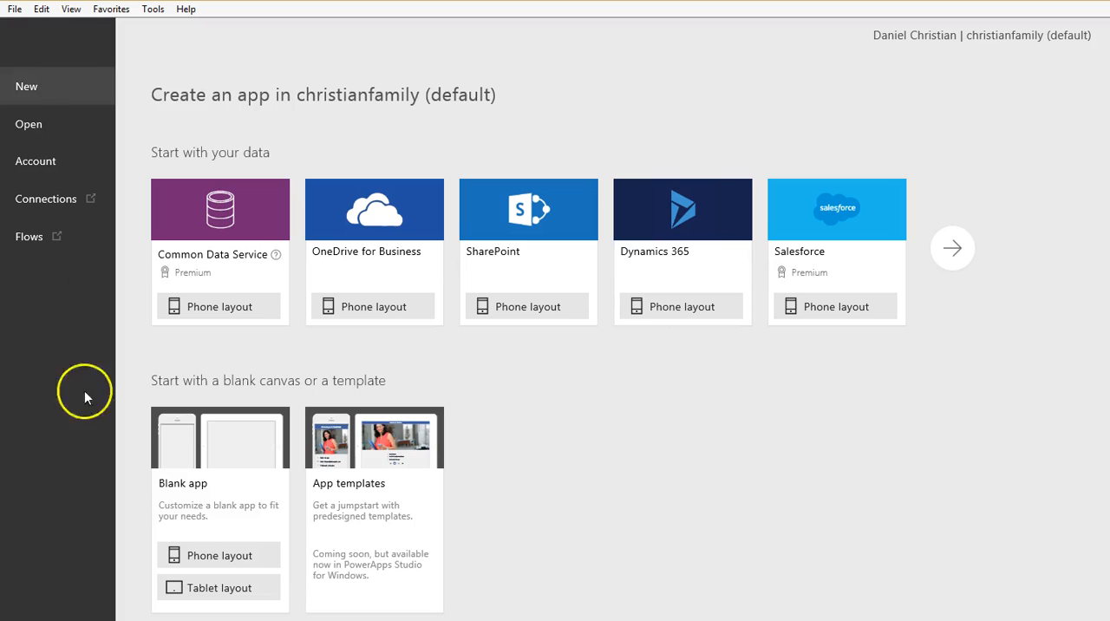
left_click(42, 127)
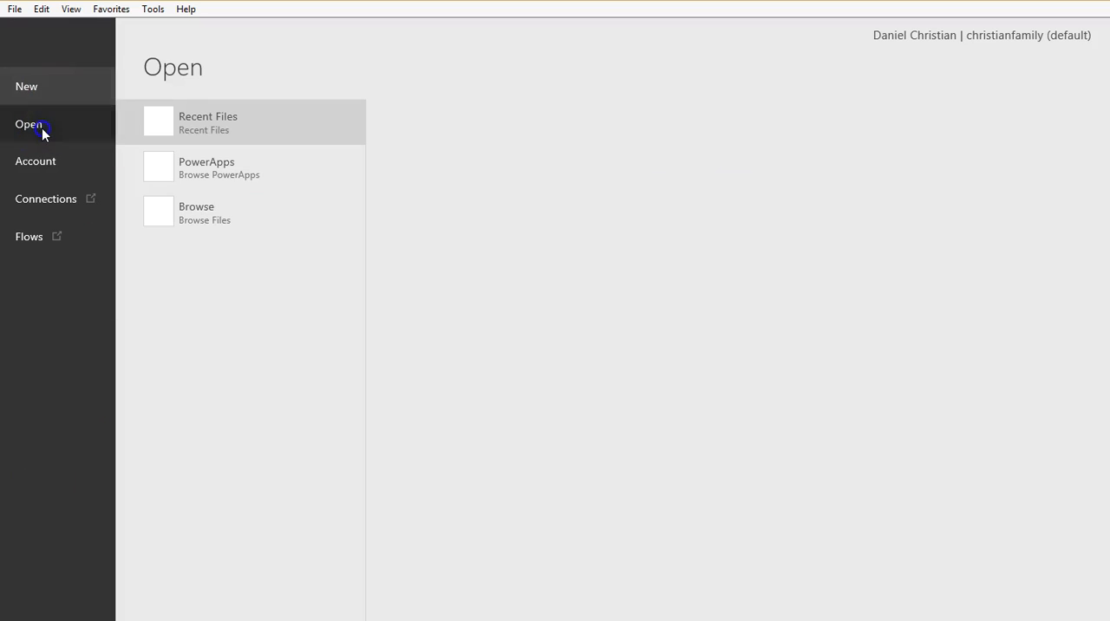
left_click(185, 158)
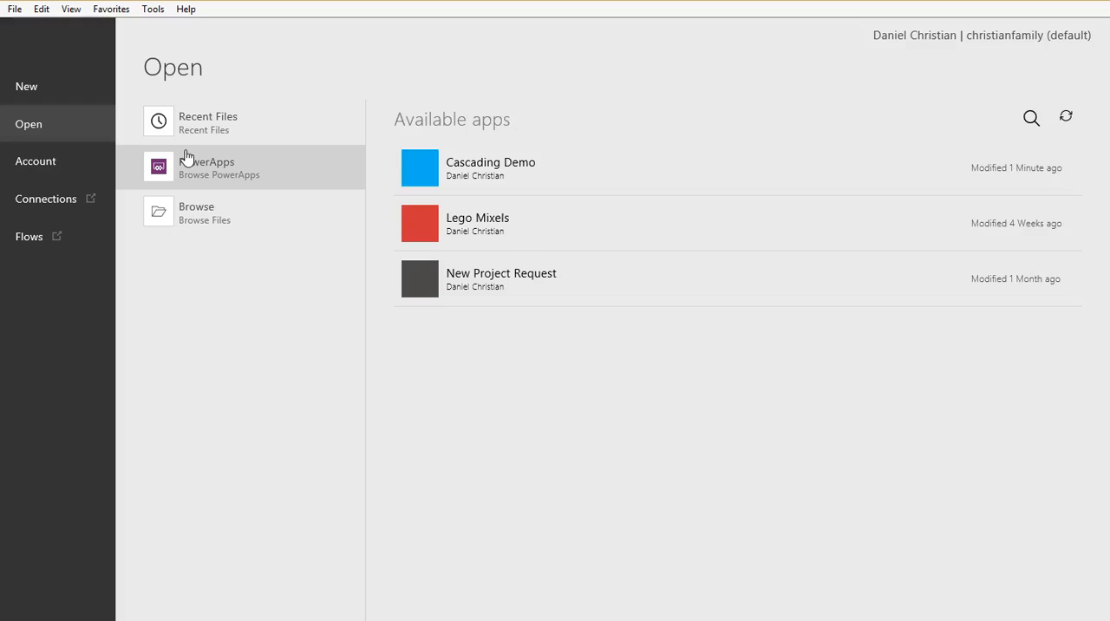
left_click(493, 167)
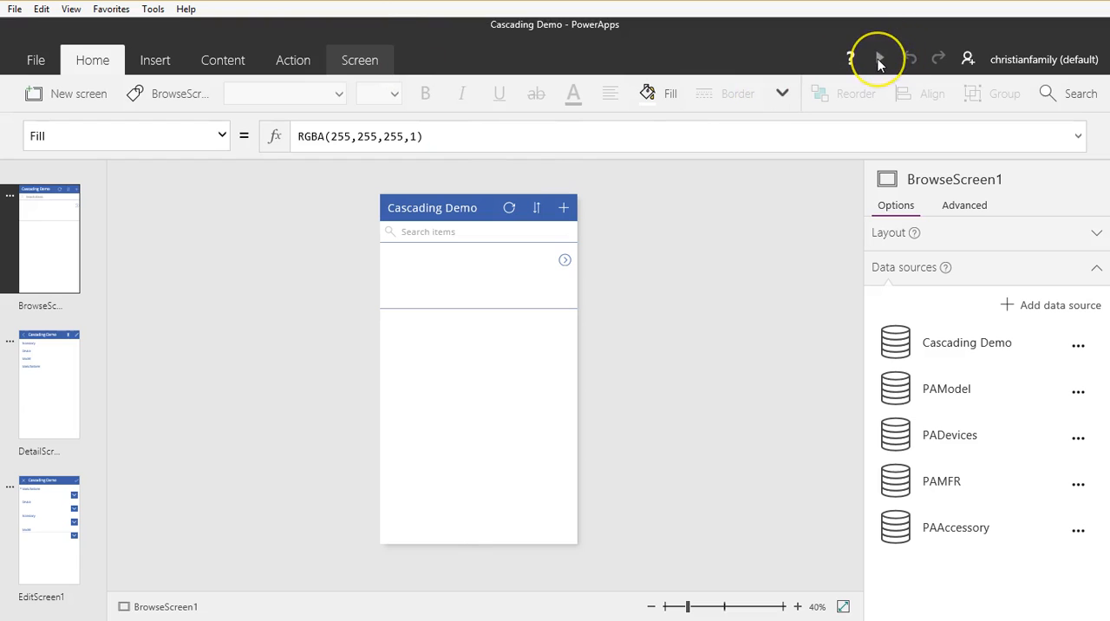
Step: Preview the app, submit a new item with Asus, Ultrabook, Keyboard and Transformer Book, and close the preview
left_click(879, 58)
left_click(698, 44)
left_click(624, 126)
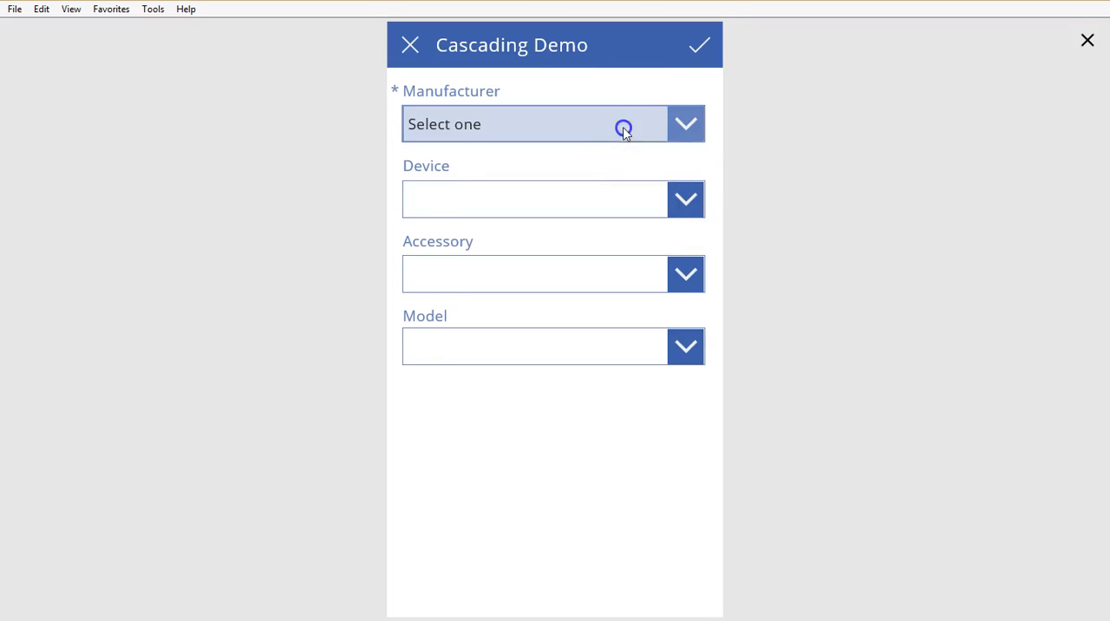
left_click(577, 261)
left_click(686, 199)
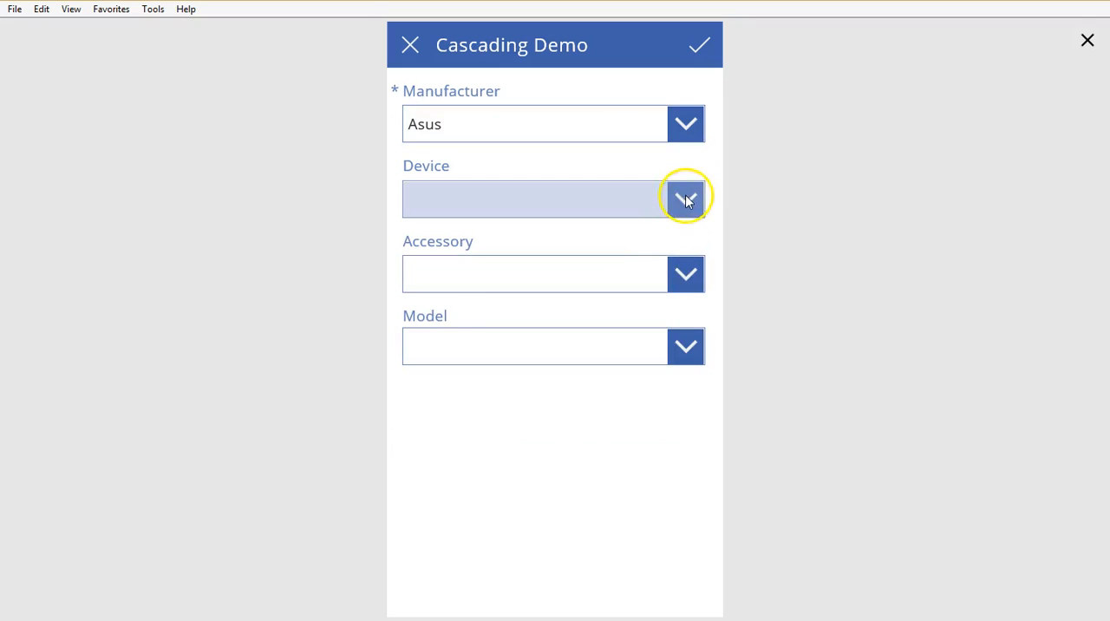
left_click(607, 374)
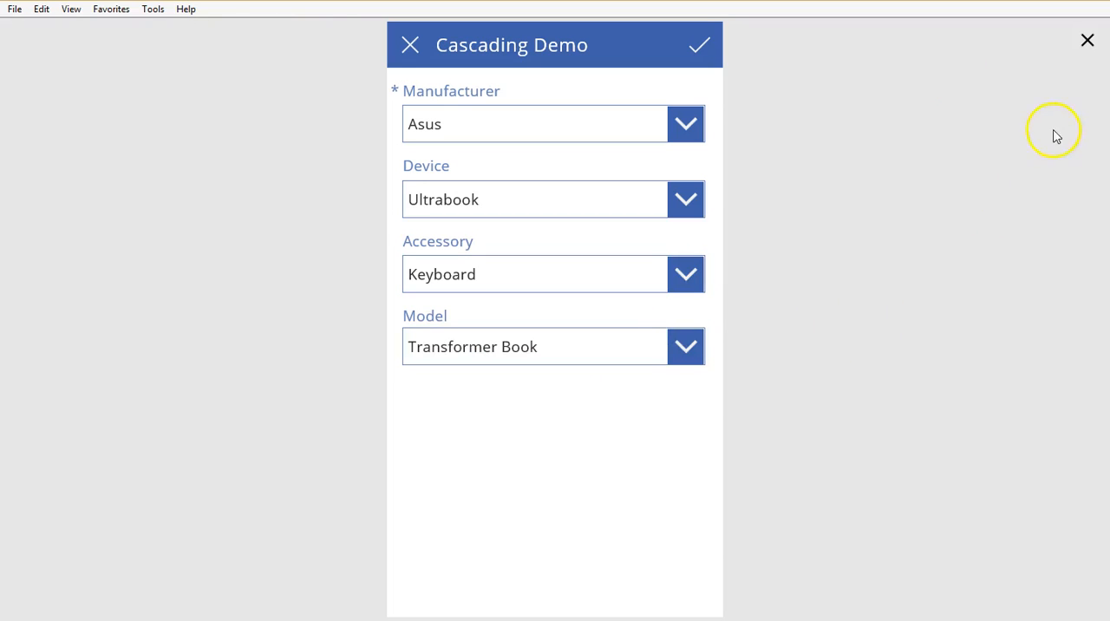
left_click(705, 50)
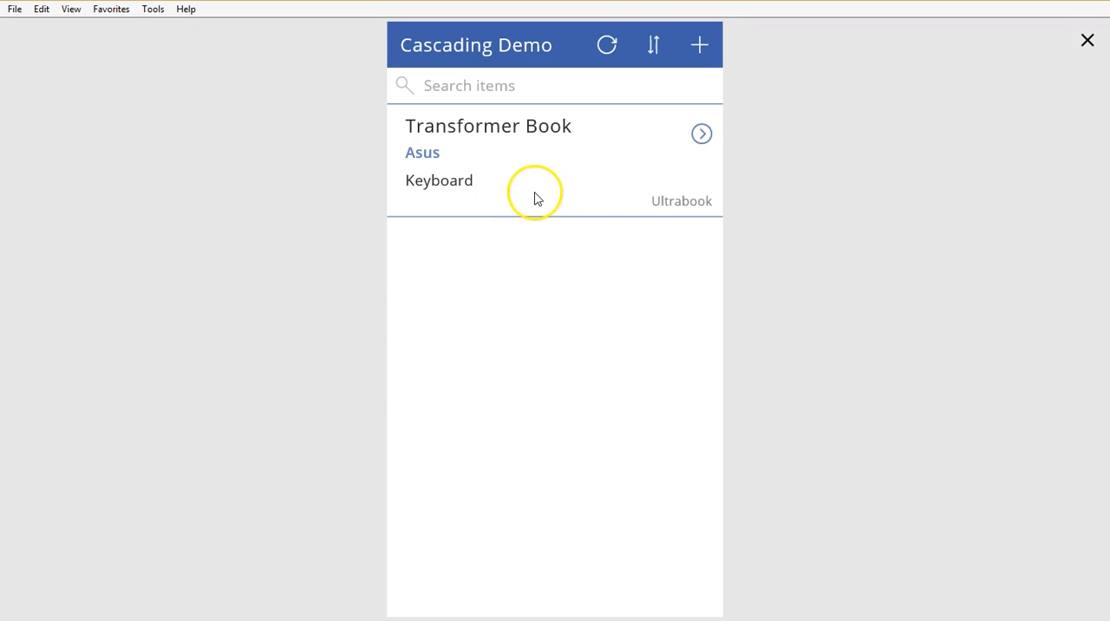
left_click(1088, 43)
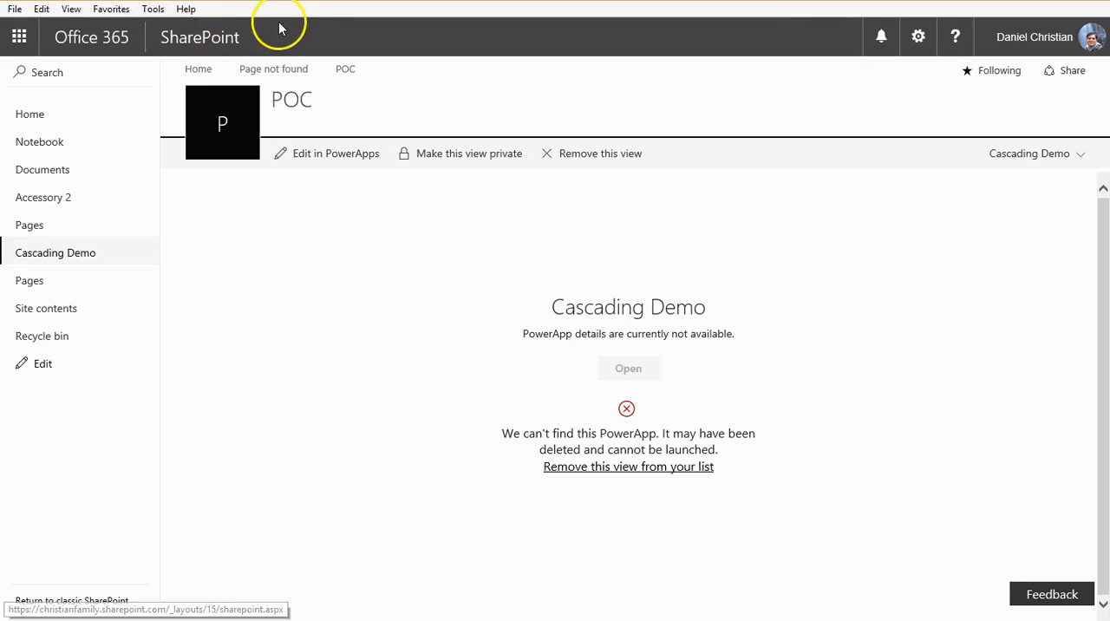
Step: Switch to the POC site in SharePoint and launch the Cascading Demo app from its PowerApps view page
left_click(339, 345)
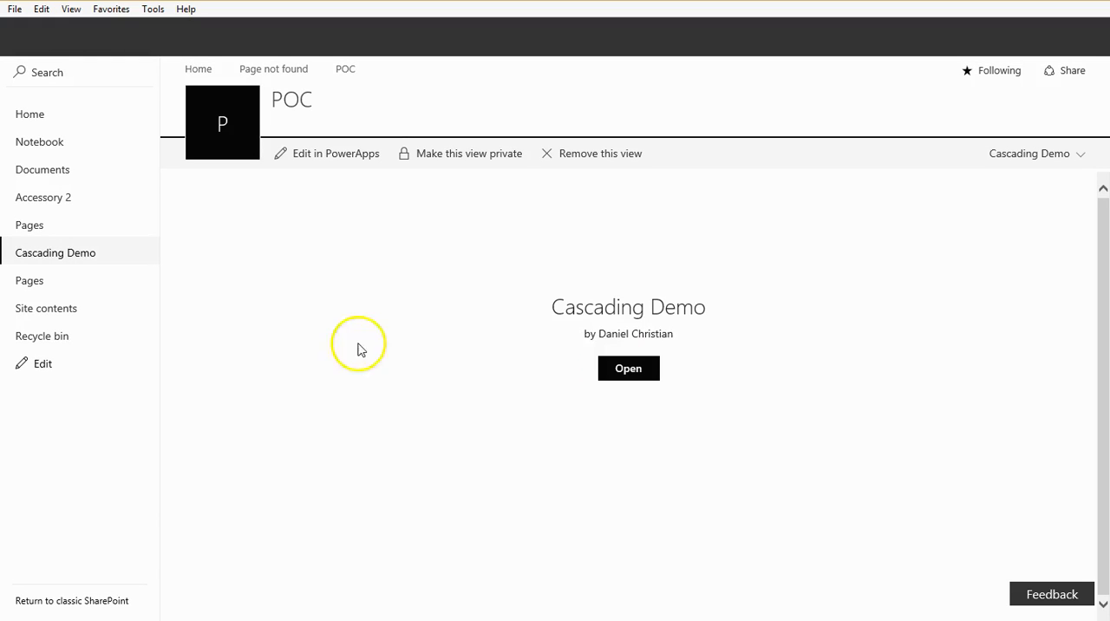
left_click(630, 375)
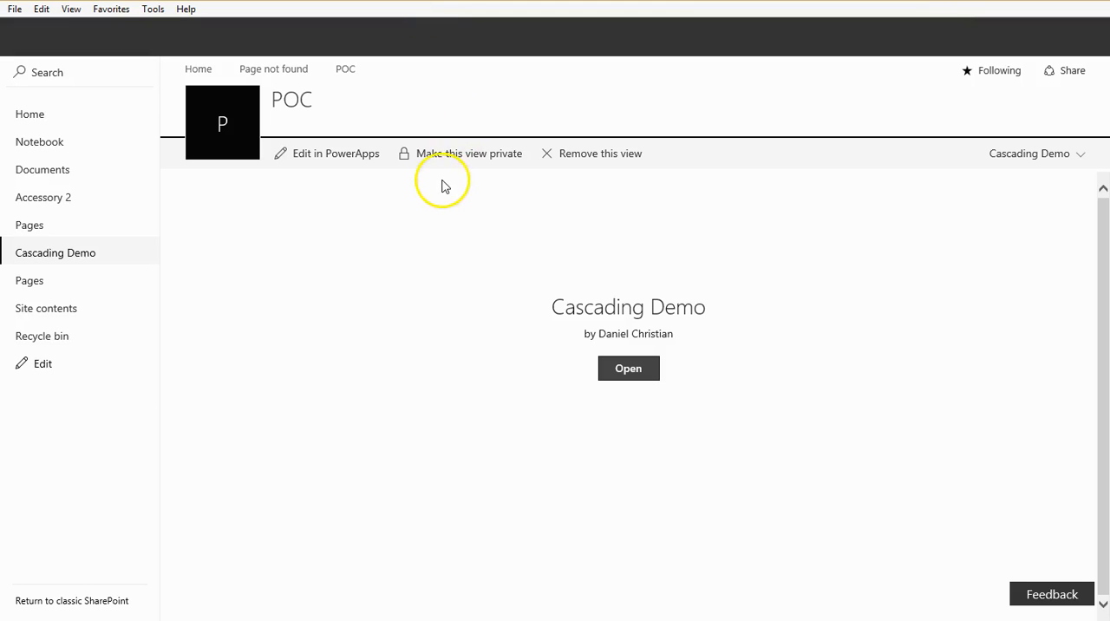
Step: Check the items in the Cascading Demo SharePoint list and switch to the app running in the PowerApps web player
left_click(48, 254)
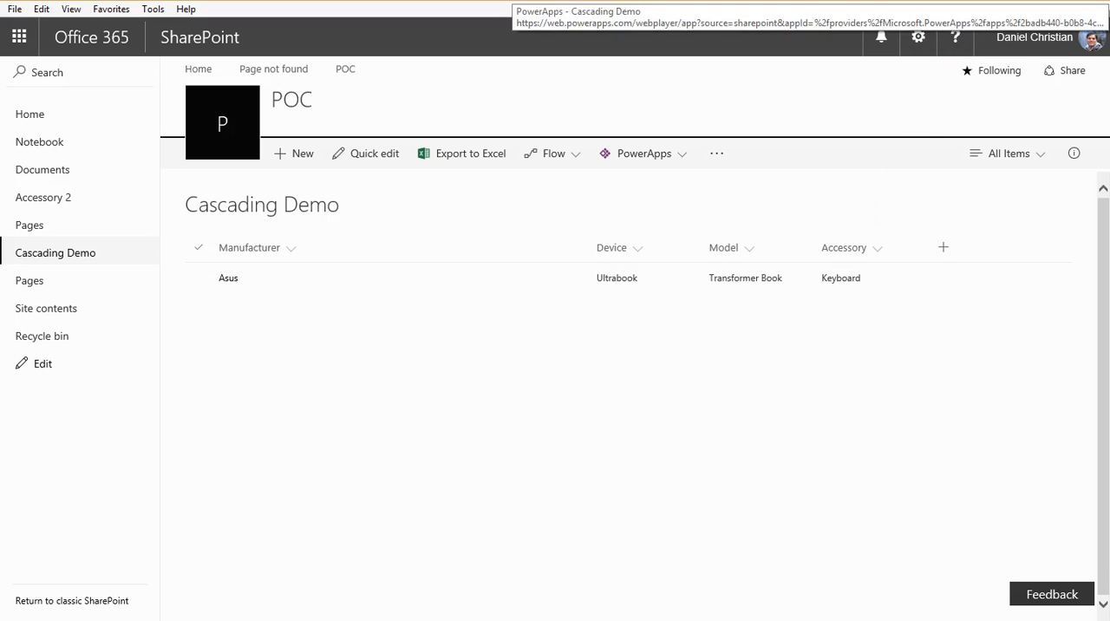
left_click(694, 1)
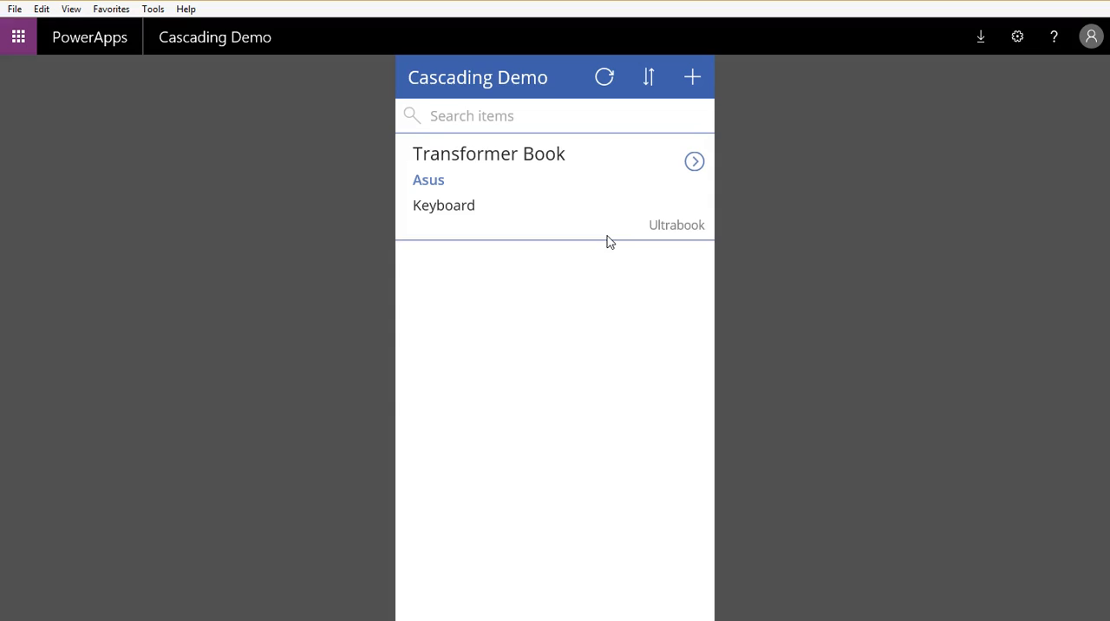
left_click(588, 252)
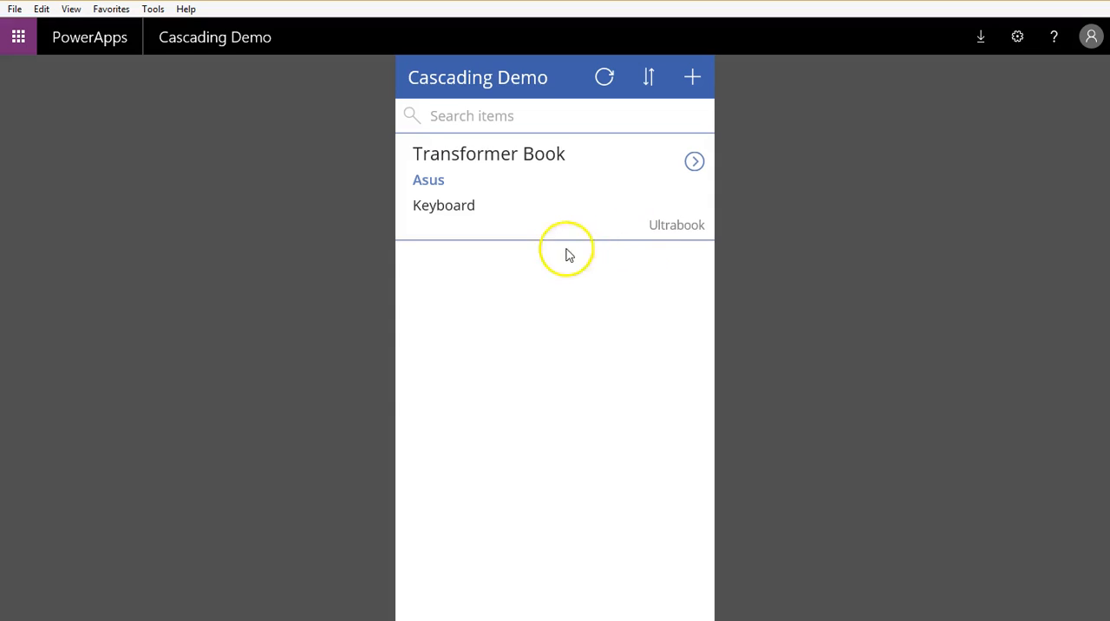